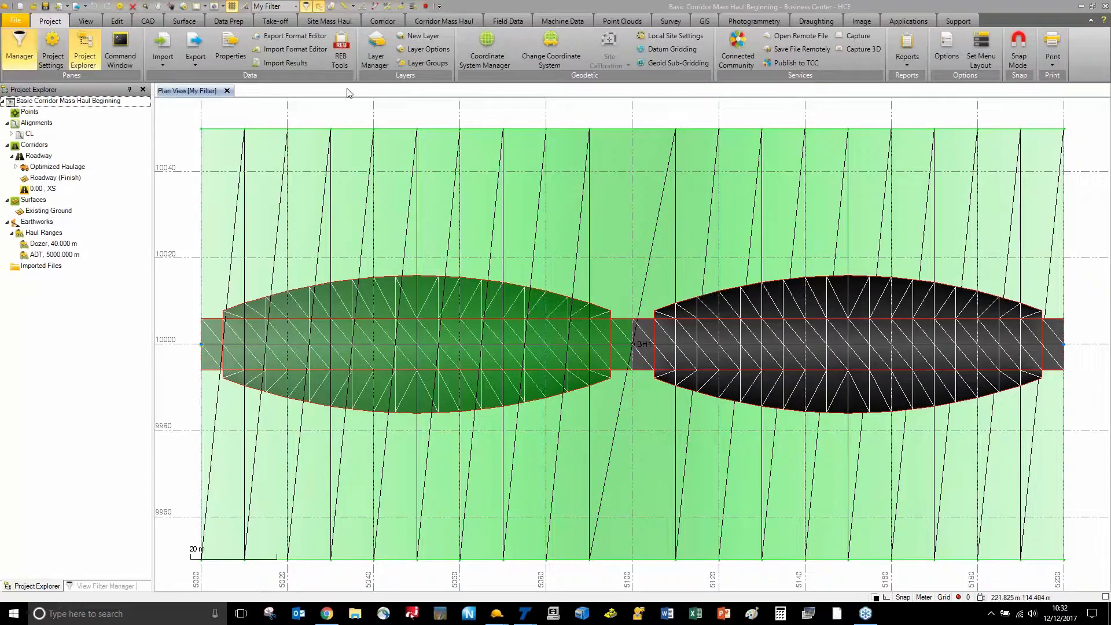
Open a 3D view of the corridor surface, orbit and pan around it, then close it
left_click(215, 6)
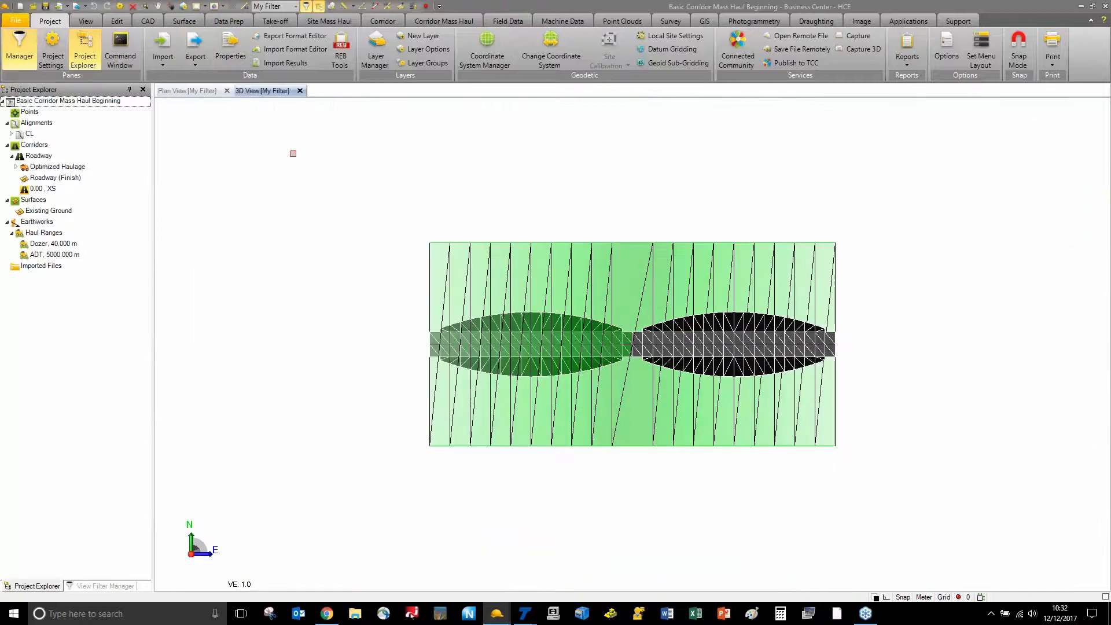
scroll(609, 341, "up", 3)
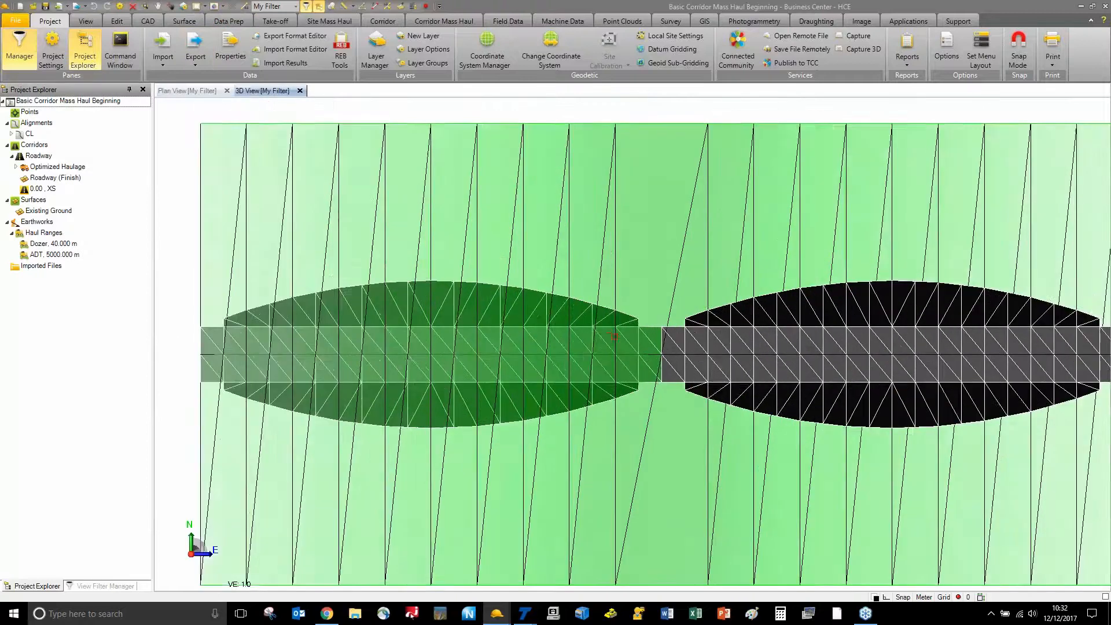
scroll(612, 335, "down", 1)
mouse_move(612, 335)
middle_mouse_down()
mouse_move(578, 266)
mouse_move(570, 281)
middle_mouse_up()
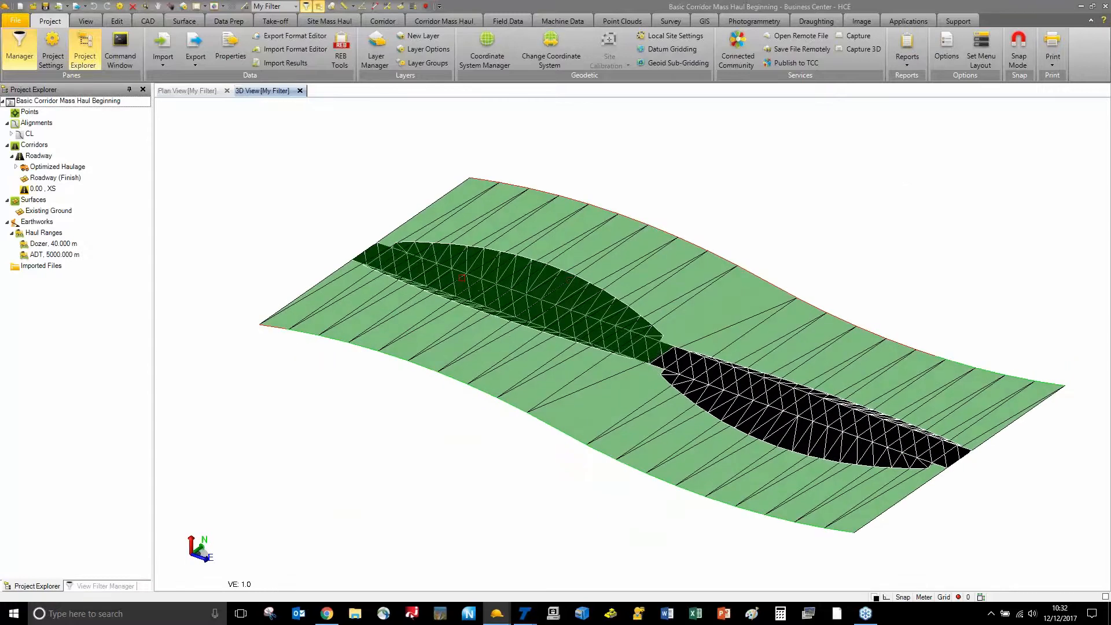
middle_click_drag(503, 301, 464, 272)
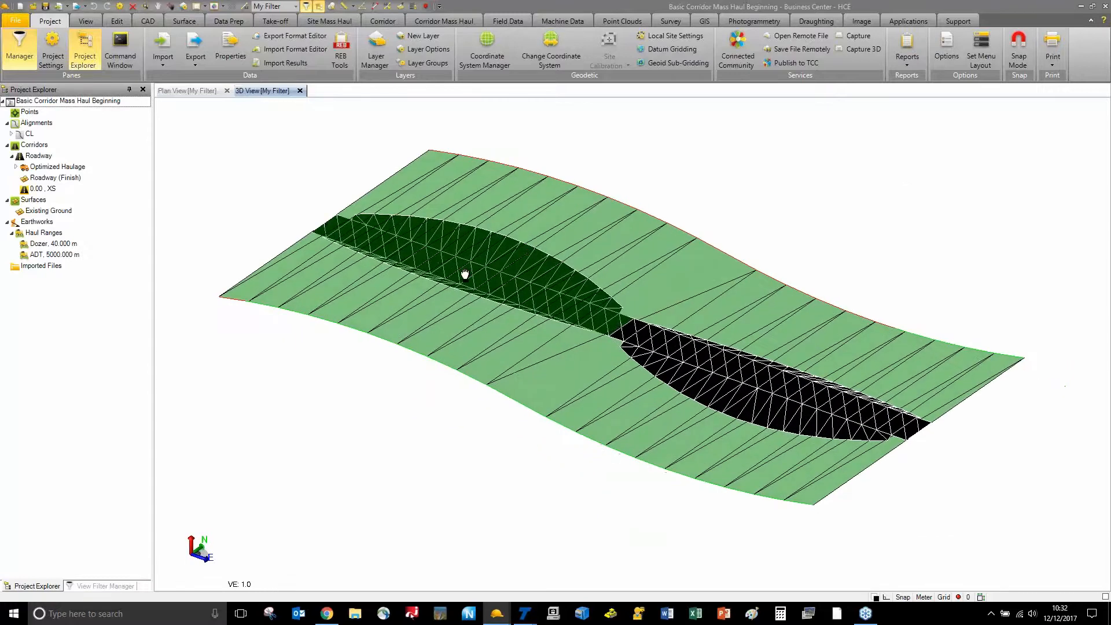
left_click(299, 91)
Open the CL alignment's profile view and turn off grid lines in both the profile and plan views
right_click(27, 138)
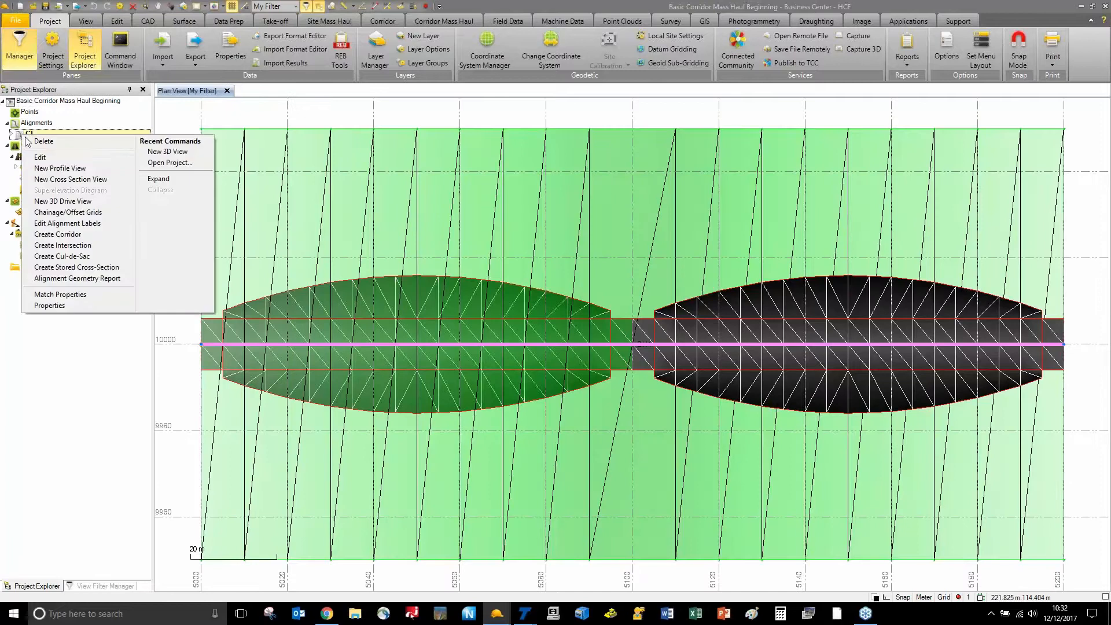
left_click(60, 168)
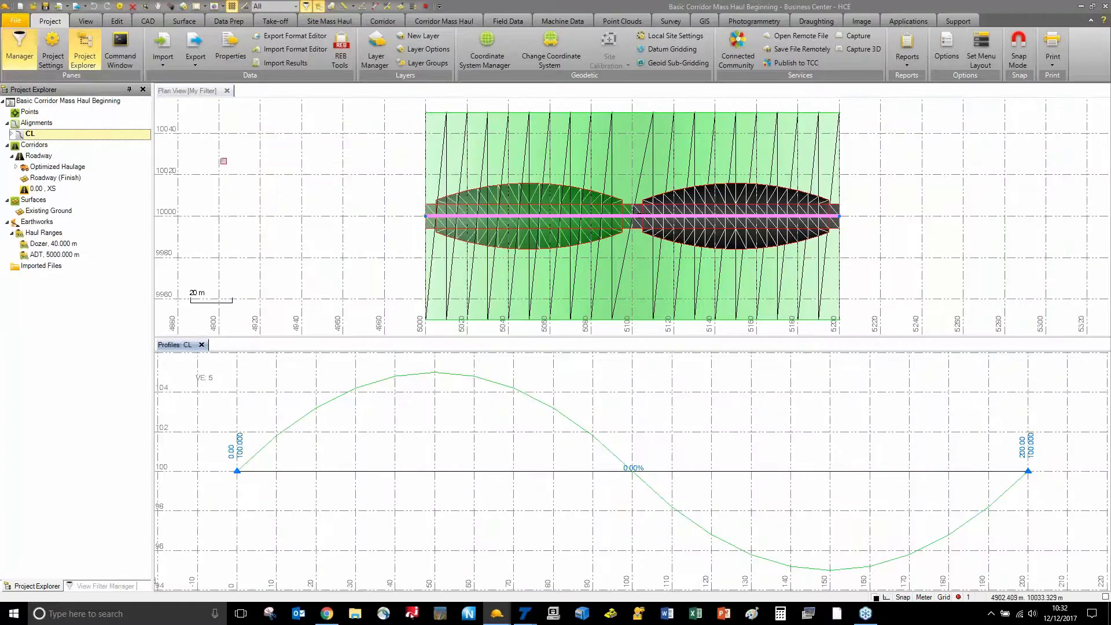
left_click(232, 6)
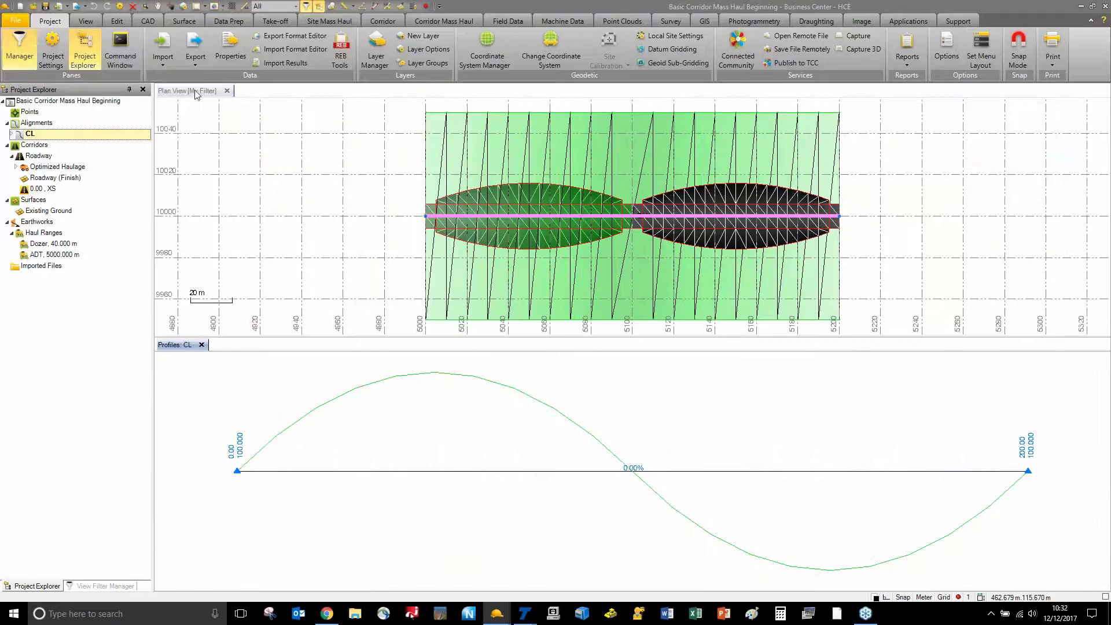
left_click(197, 91)
left_click(232, 6)
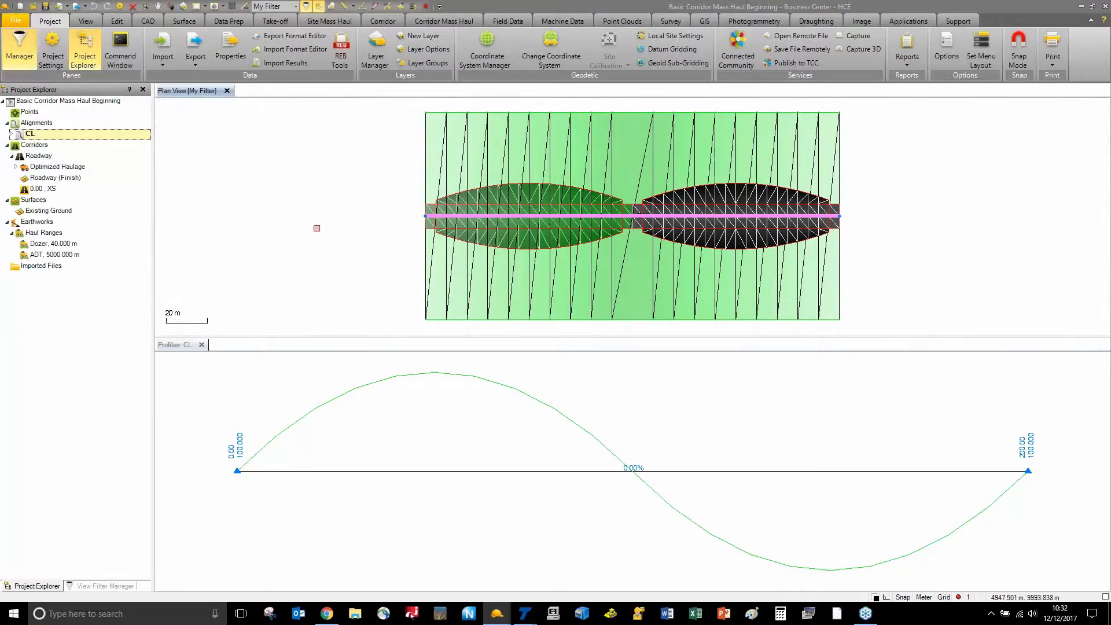
left_click(307, 239)
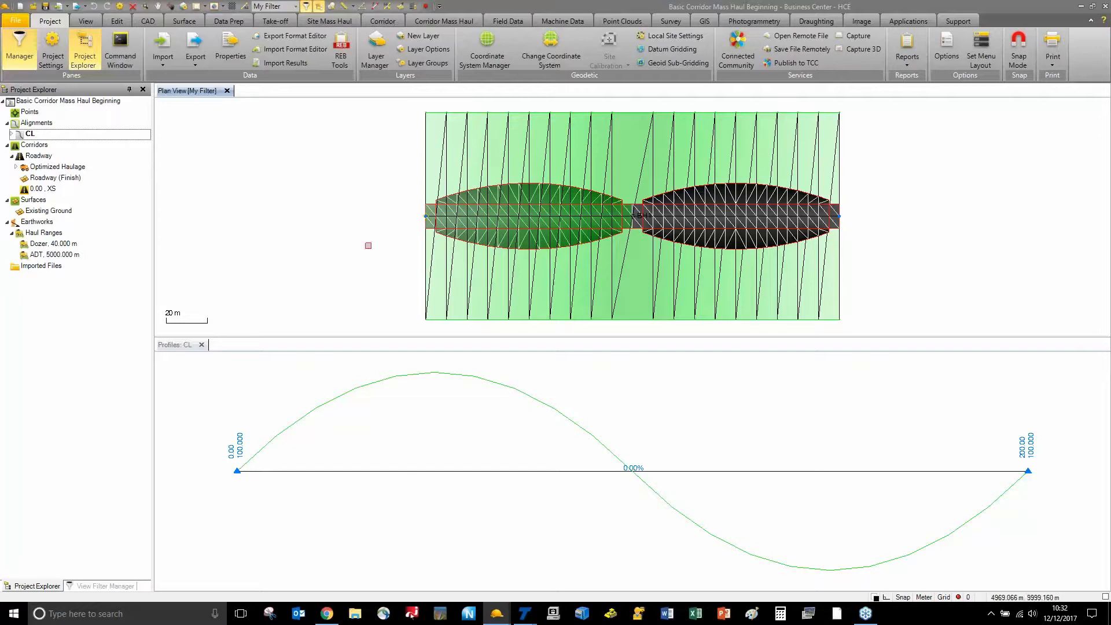
Orbit the corridor surface in a new 3D view, then close the Profiles: CL and 3D View tabs
left_click(213, 7)
scroll(638, 230, "up", 5)
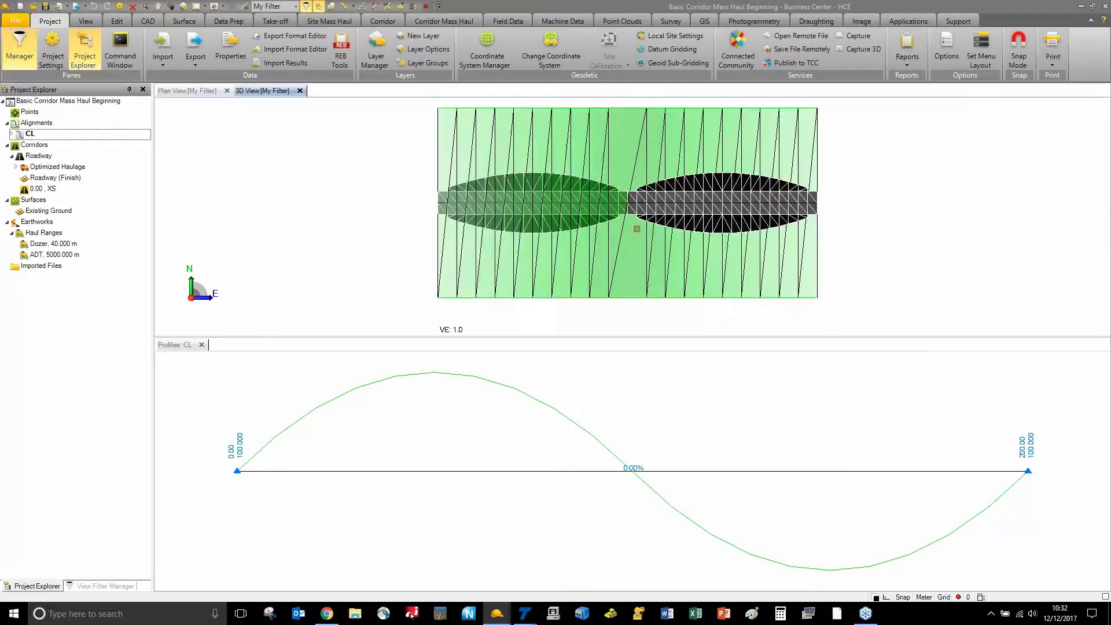
mouse_move(649, 246)
left_mouse_down()
mouse_move(620, 218)
mouse_move(565, 206)
left_mouse_up()
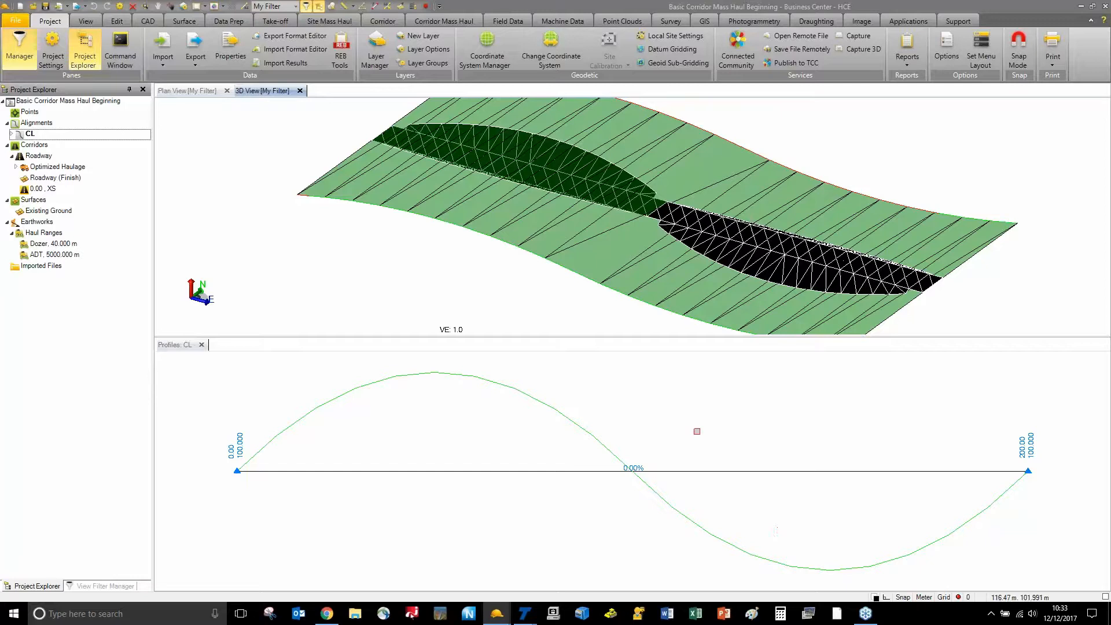
left_click(202, 345)
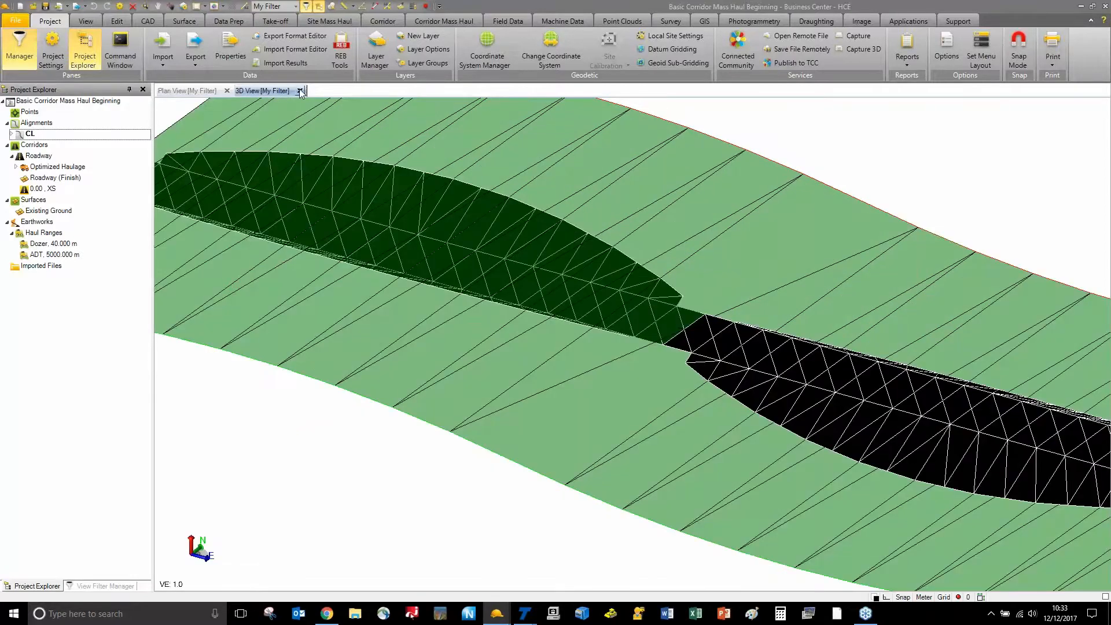
left_click(299, 90)
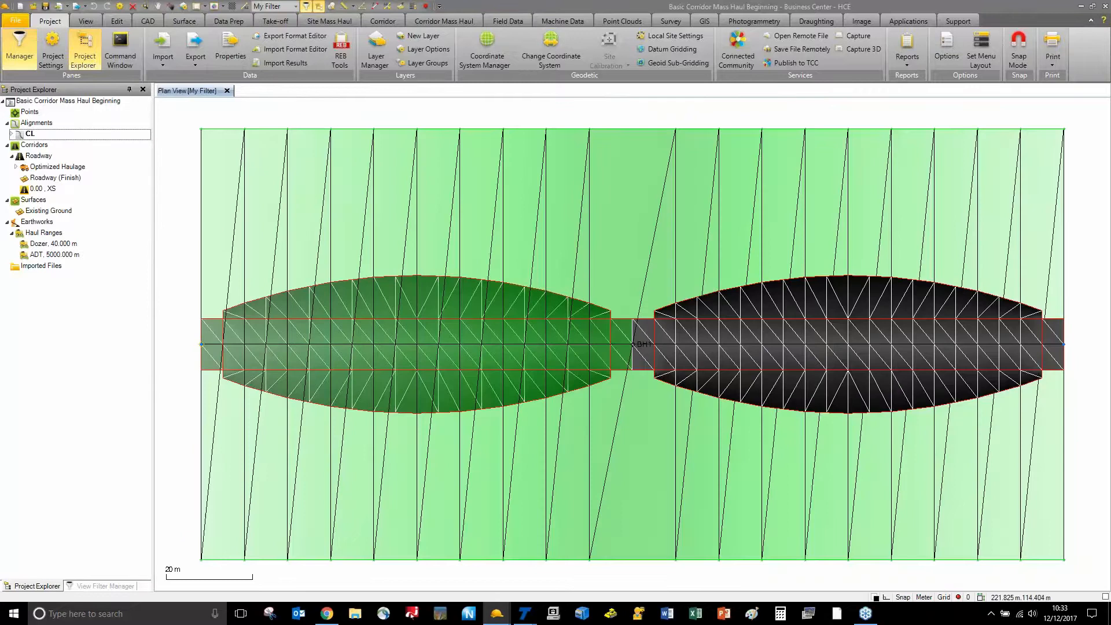
Open the Optimized Haulage corridor mass haul diagram, zoom the plan view, and select the cumulative curve
right_click(36, 169)
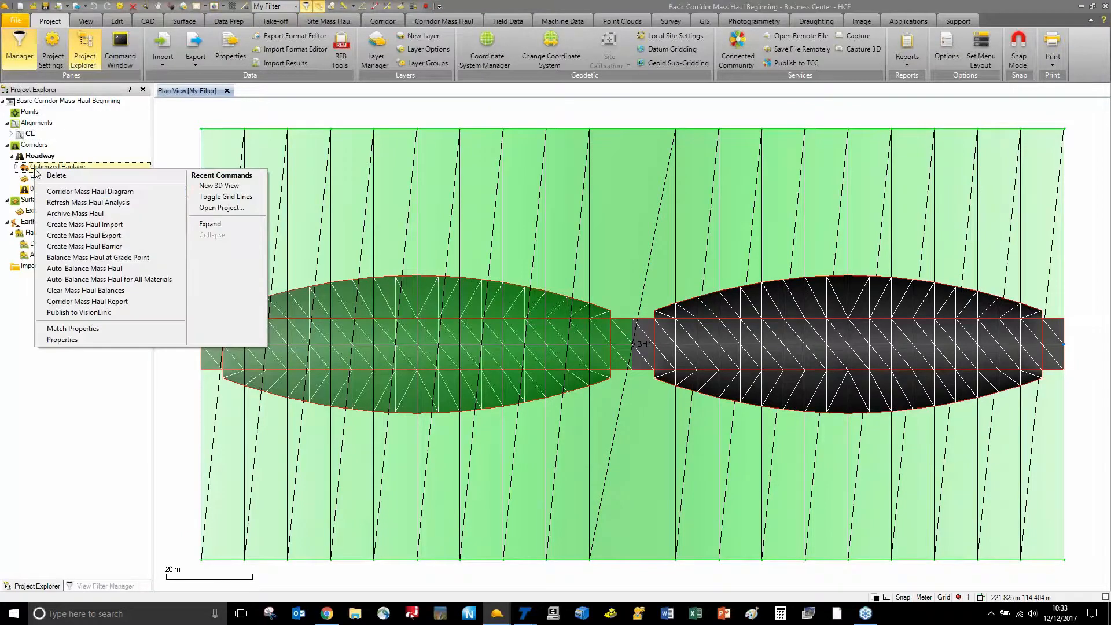
left_click(62, 191)
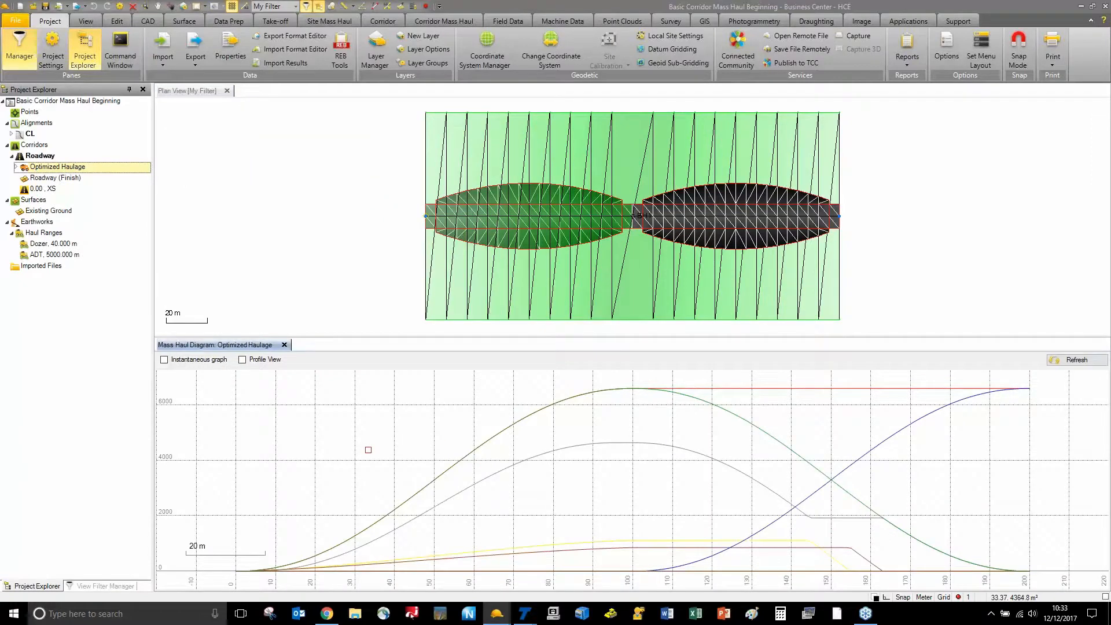
scroll(598, 243, "up", 3)
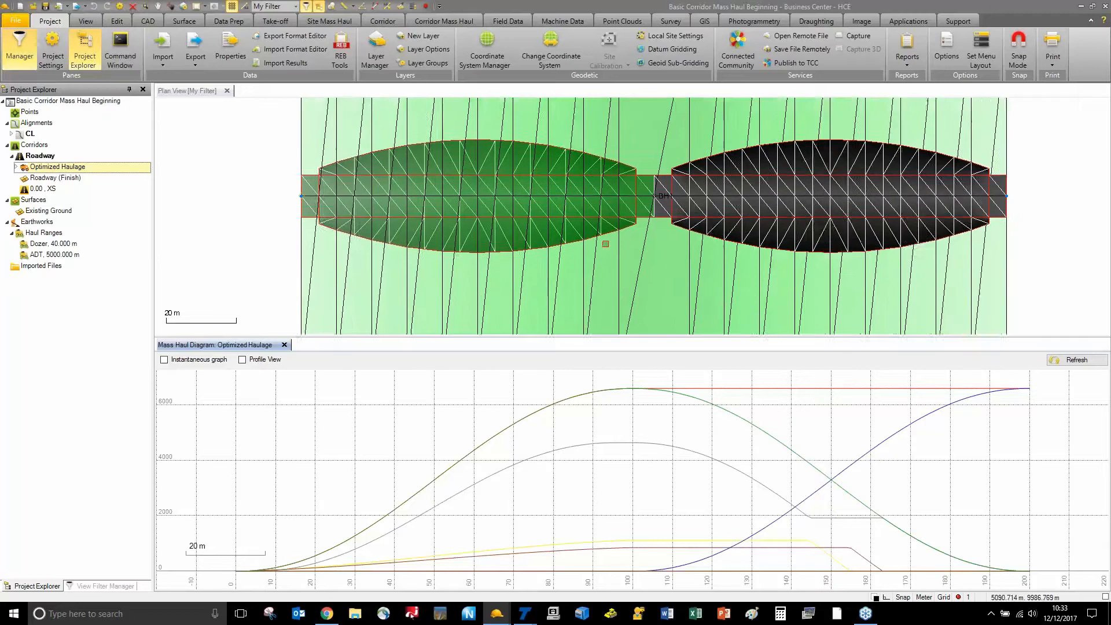
middle_click_drag(577, 248, 569, 248)
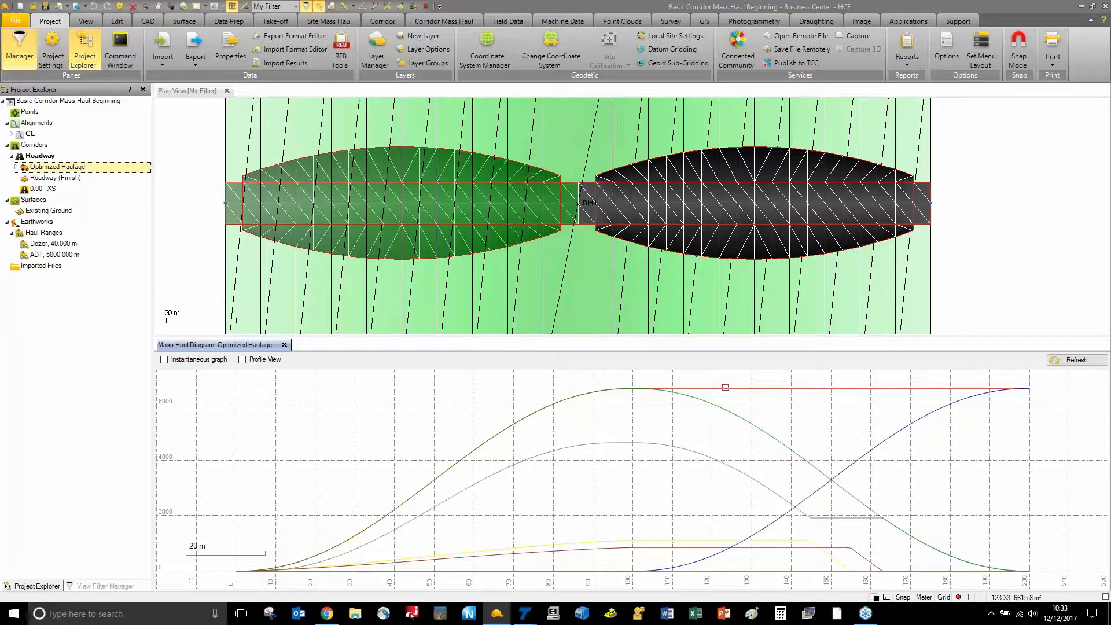
left_click(725, 388)
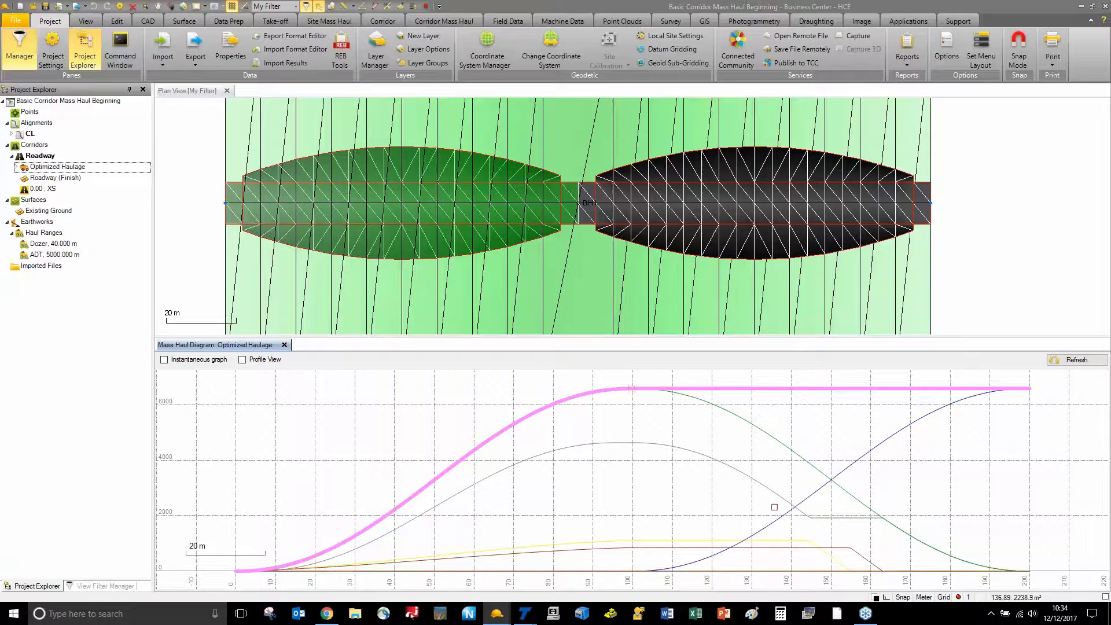
left_click(814, 495)
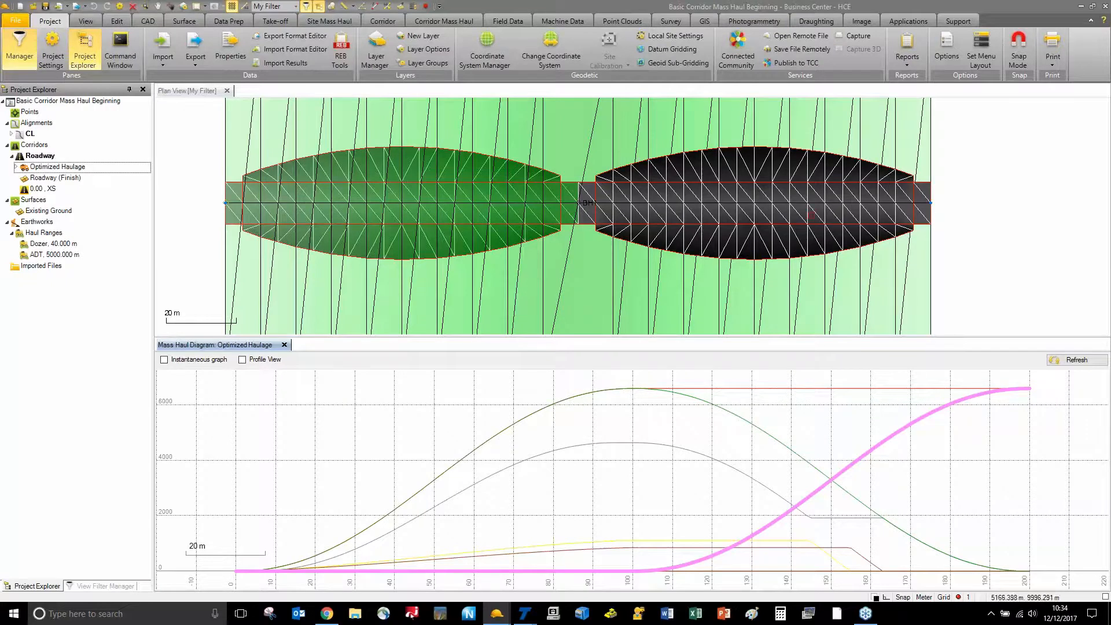
scroll(832, 449, "down", 5)
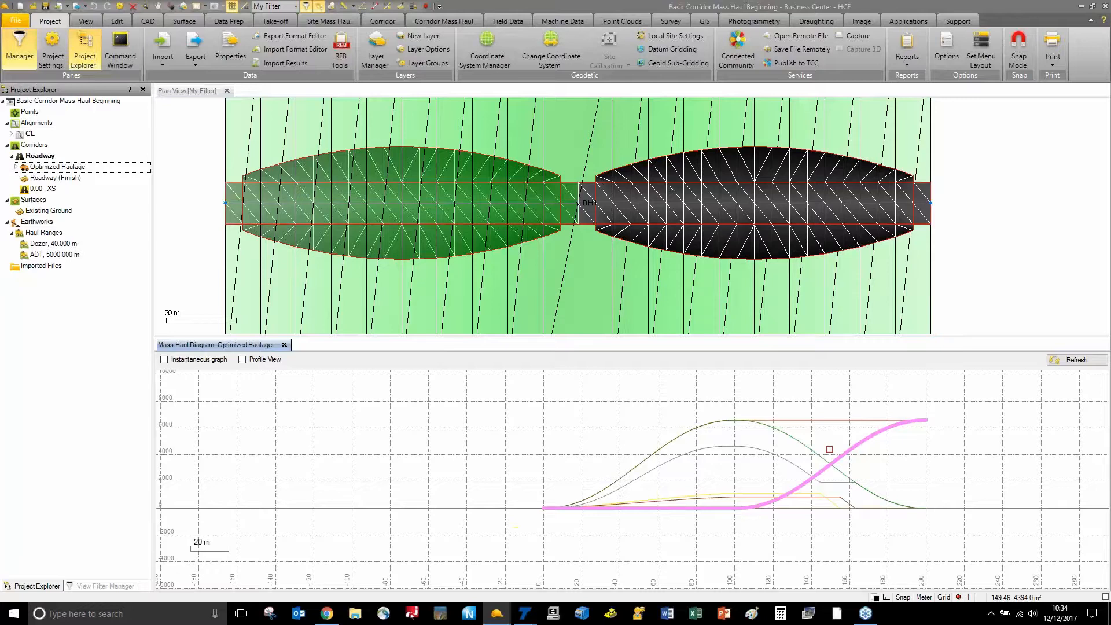
scroll(830, 449, "up", 4)
middle_click_drag(829, 449, 785, 439)
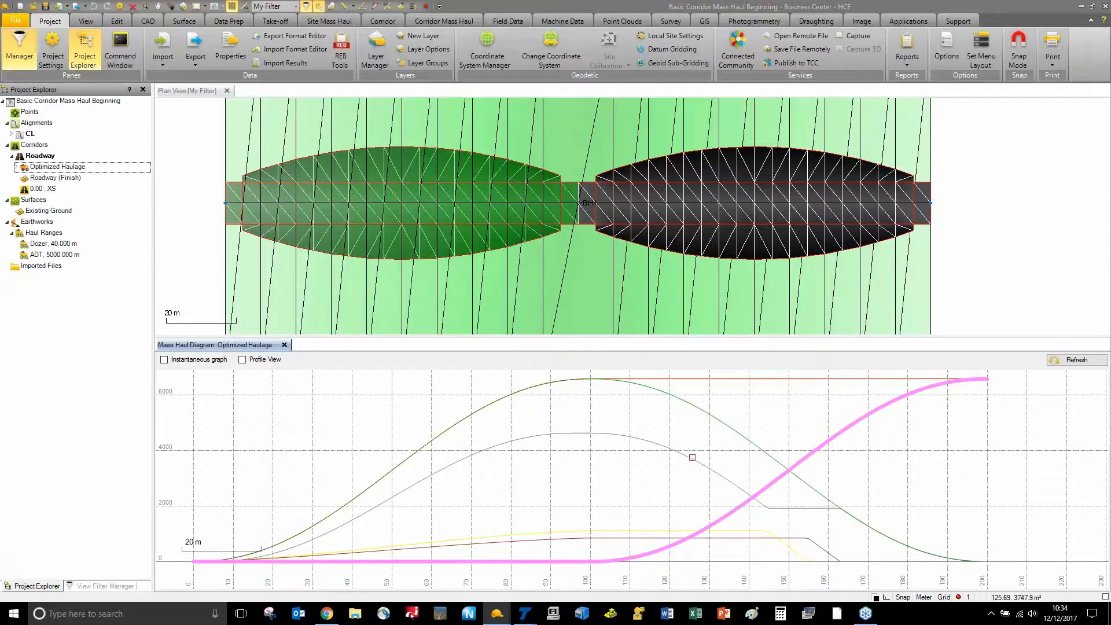
left_click(690, 458)
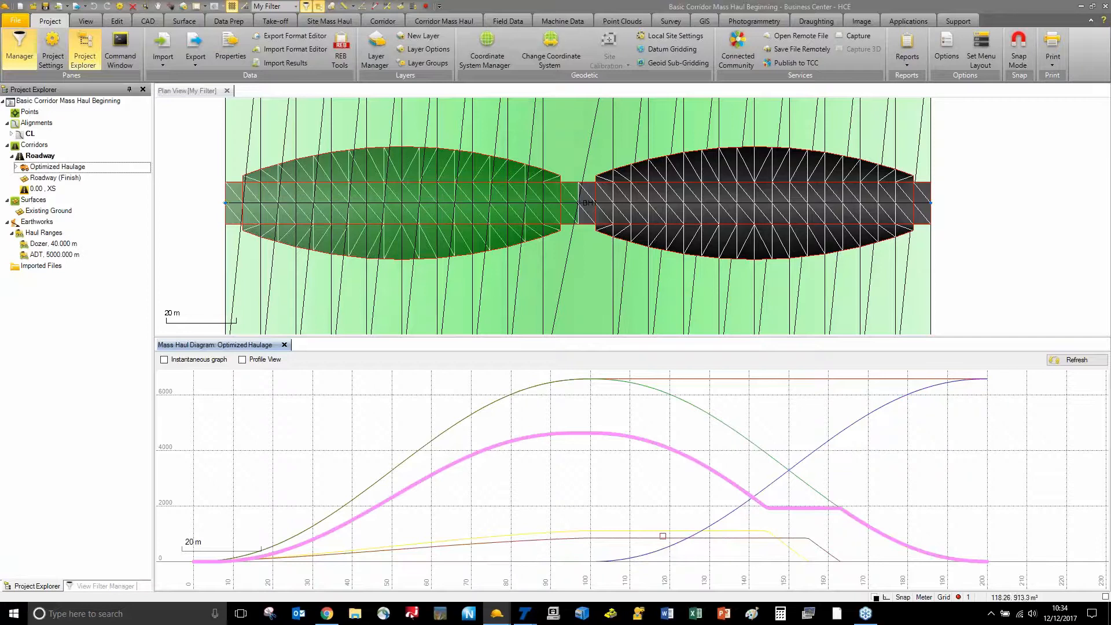
left_click(663, 531)
left_click(657, 538)
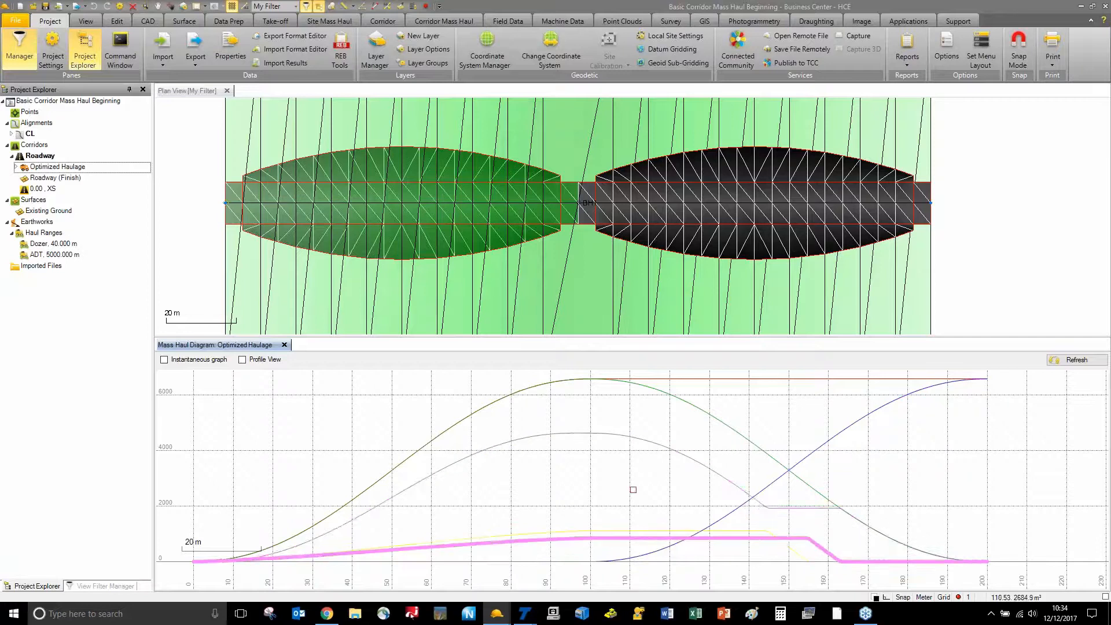
left_click(629, 477)
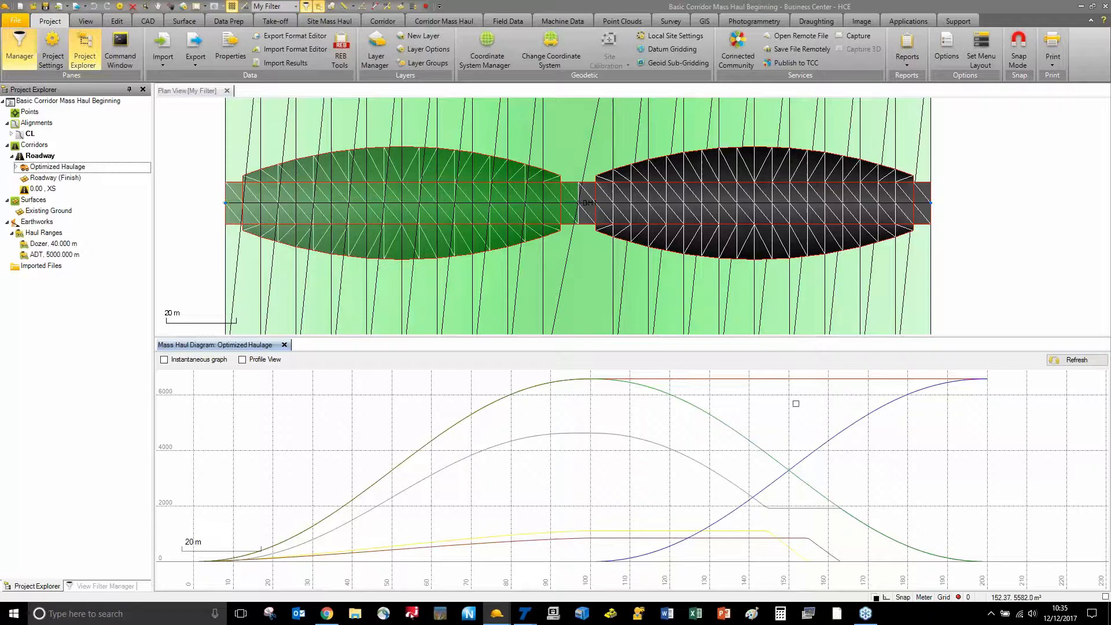
left_click(744, 436)
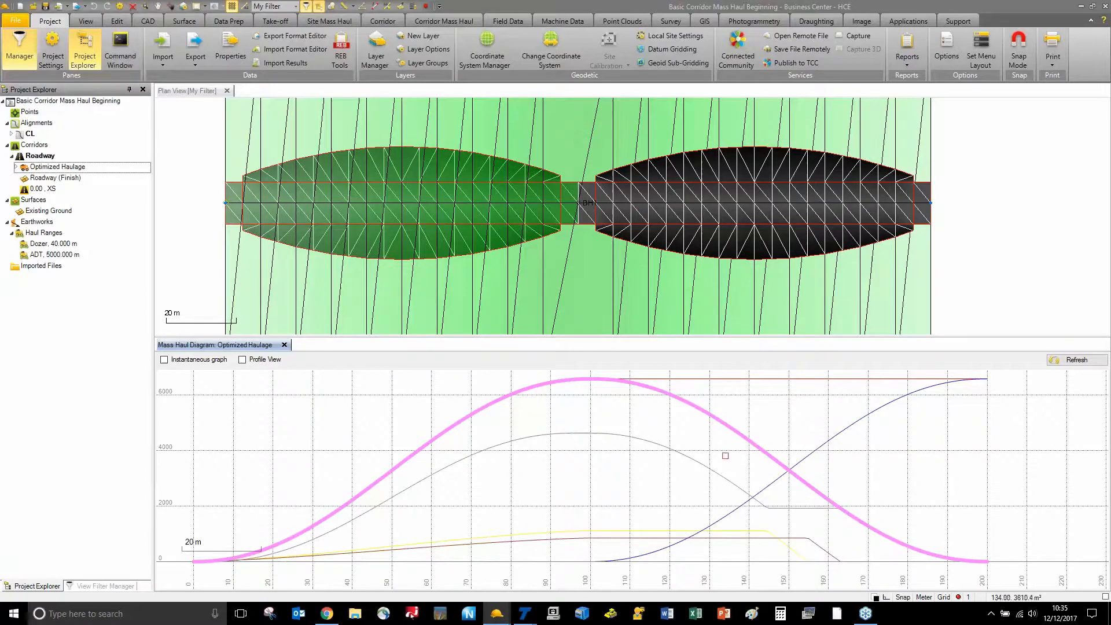
left_click(724, 452)
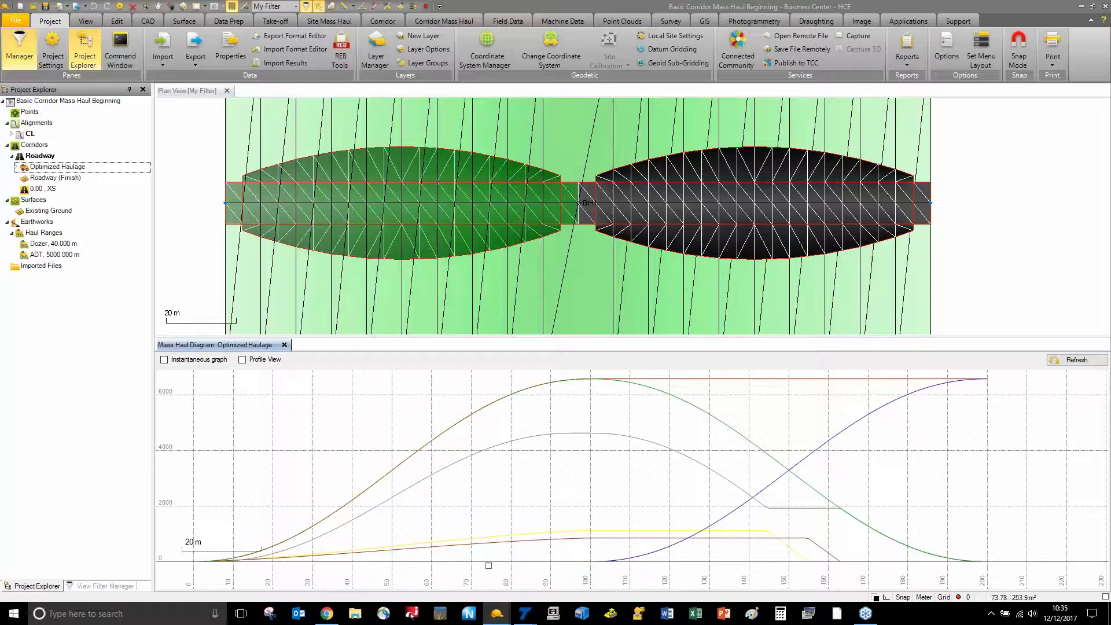
mouse_move(497, 618)
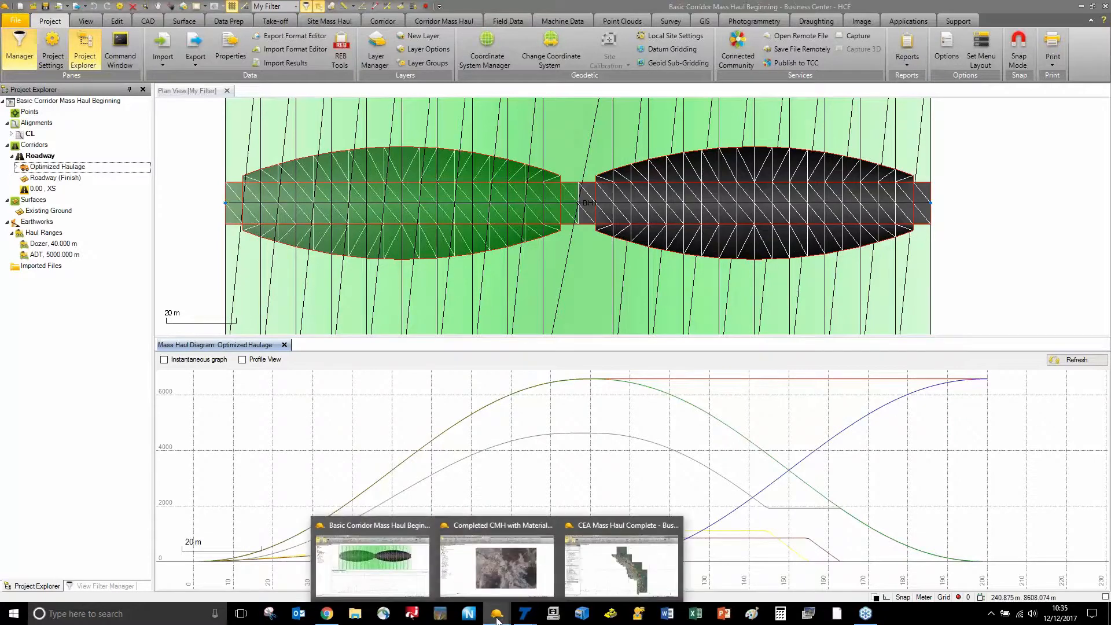
Switch to the Completed CMH with Materials window and edit the Main Rd corridor template
left_click(500, 571)
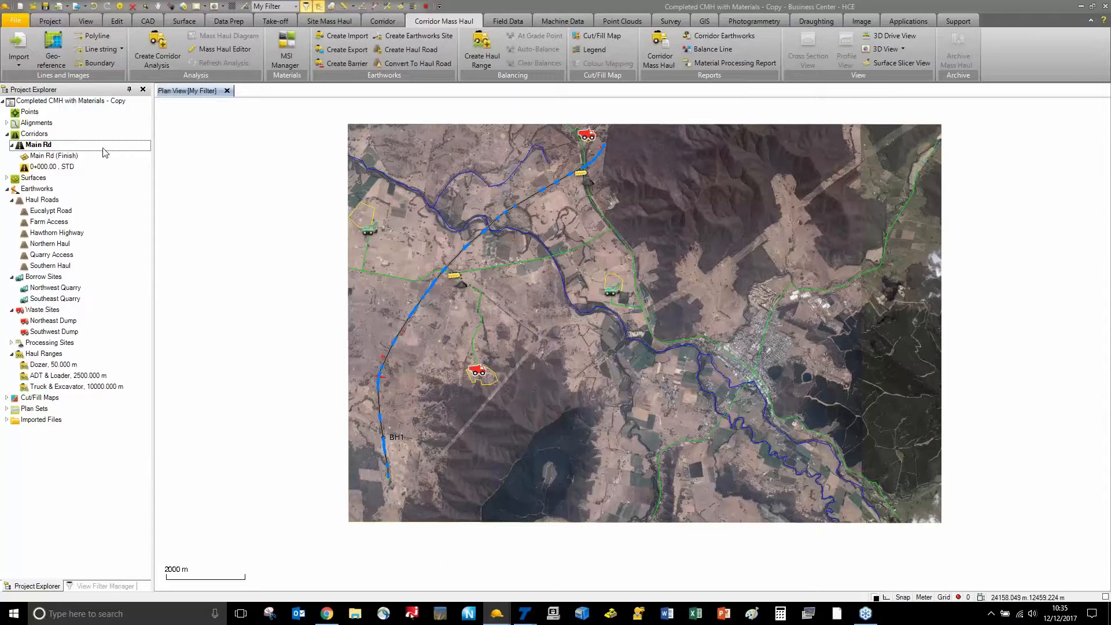
right_click(59, 147)
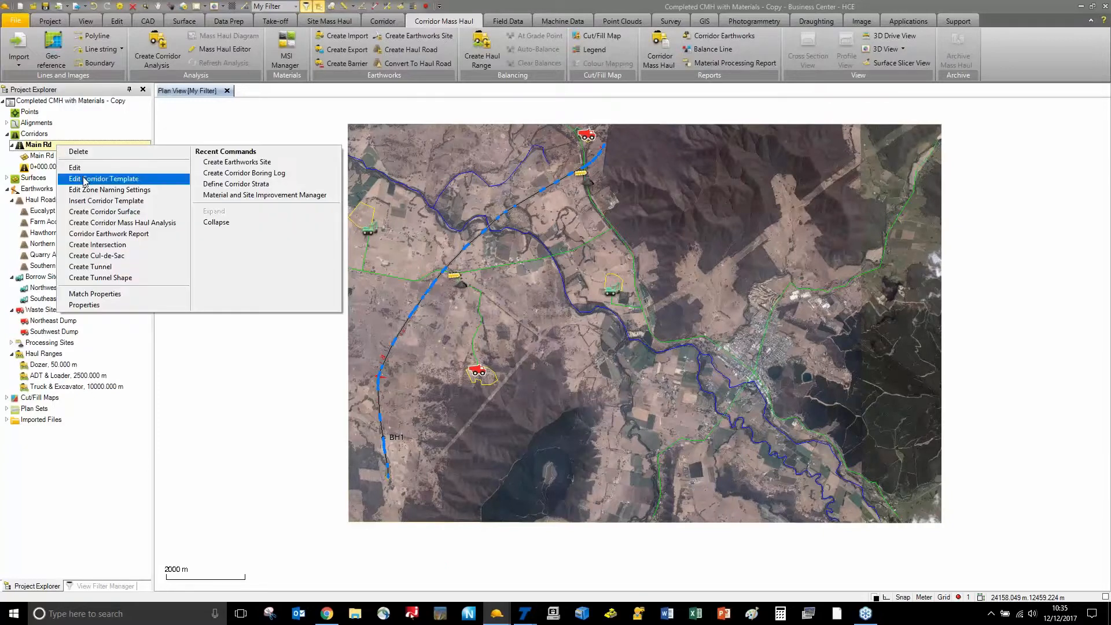
left_click(103, 179)
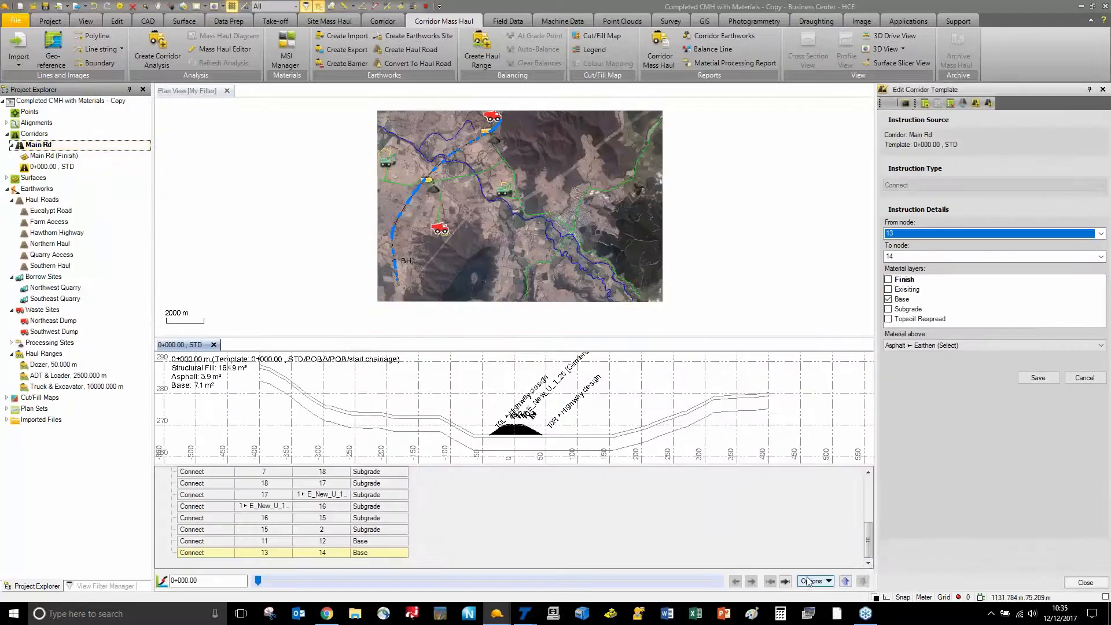
Hide the template editor's instruction list and recentre the road template cross-section
right_click(809, 581)
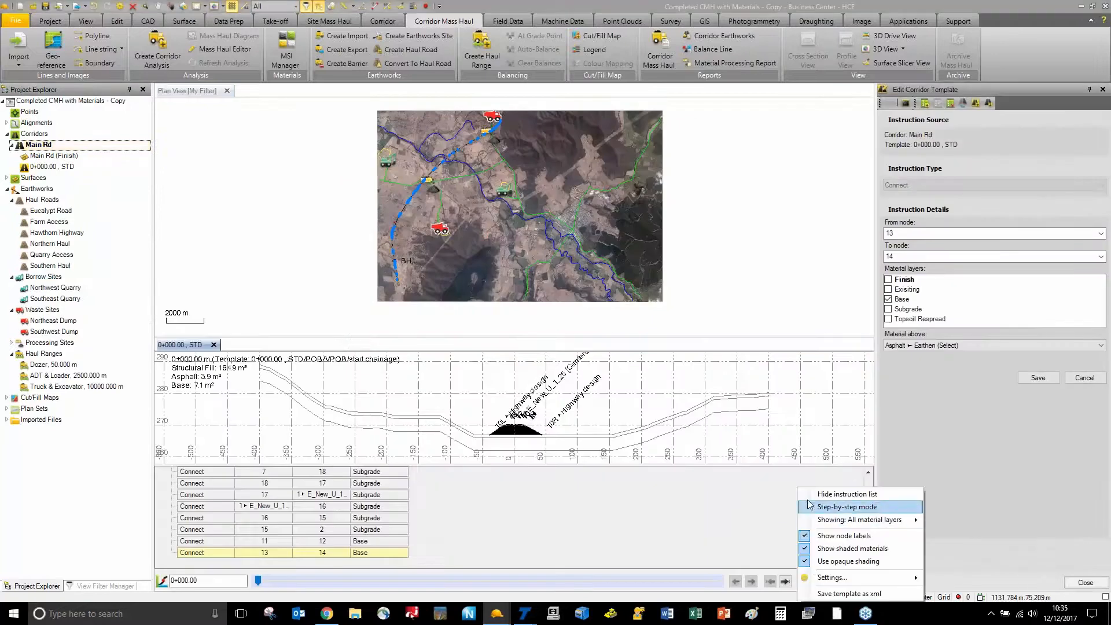
left_click(847, 493)
scroll(501, 485, "up", 2)
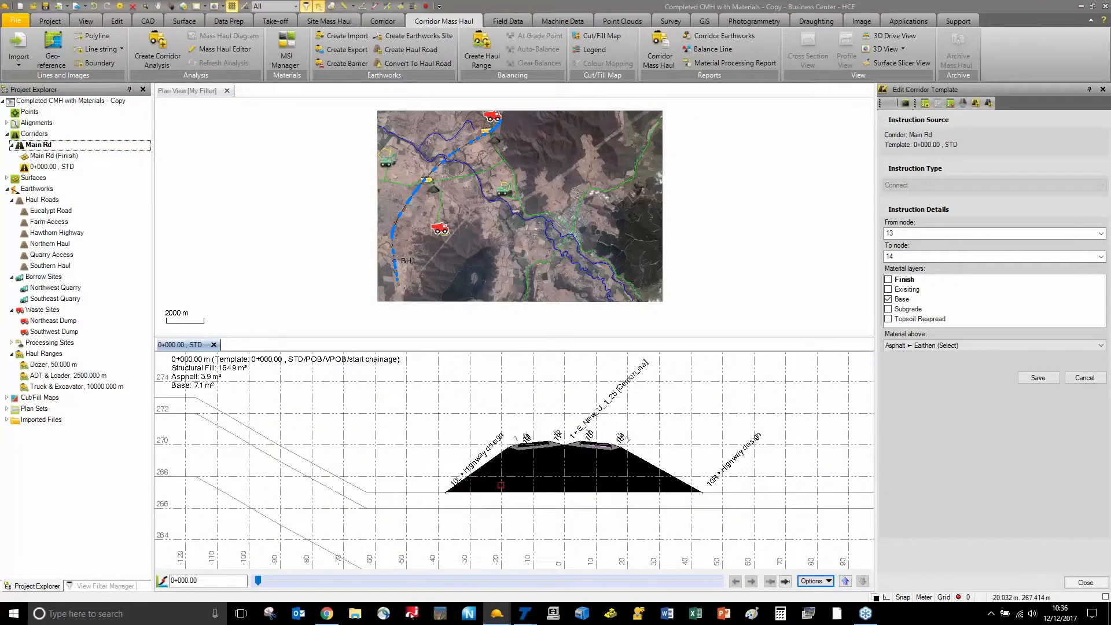
middle_click_drag(548, 497, 487, 485)
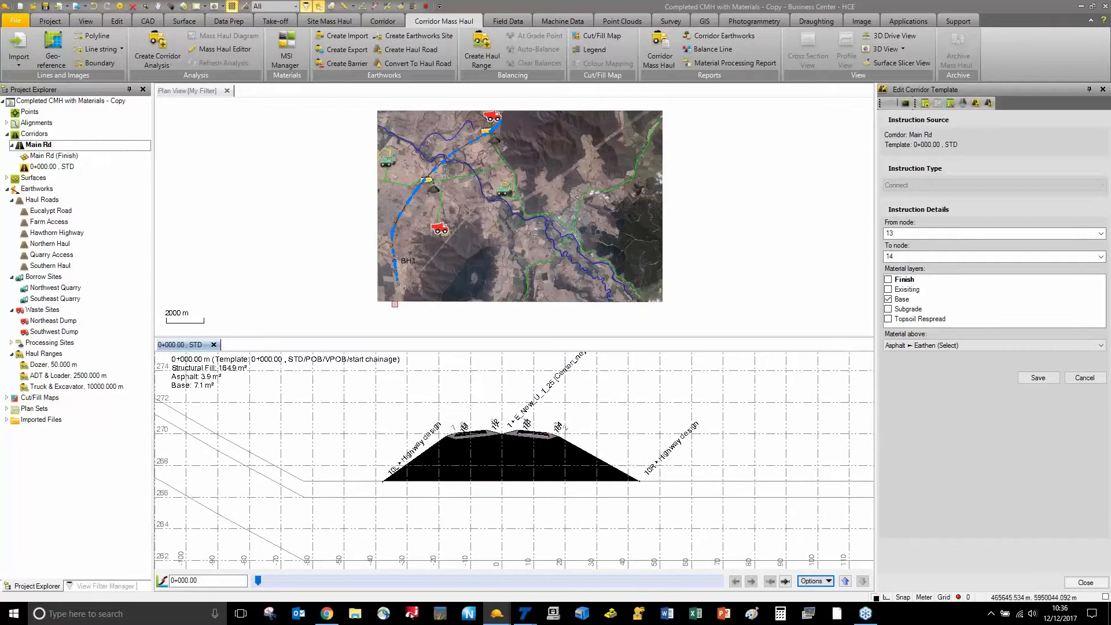
Show Main Rd's properties and move the cross-section to chainage 2+424.26 to reveal its layers
left_click(58, 146)
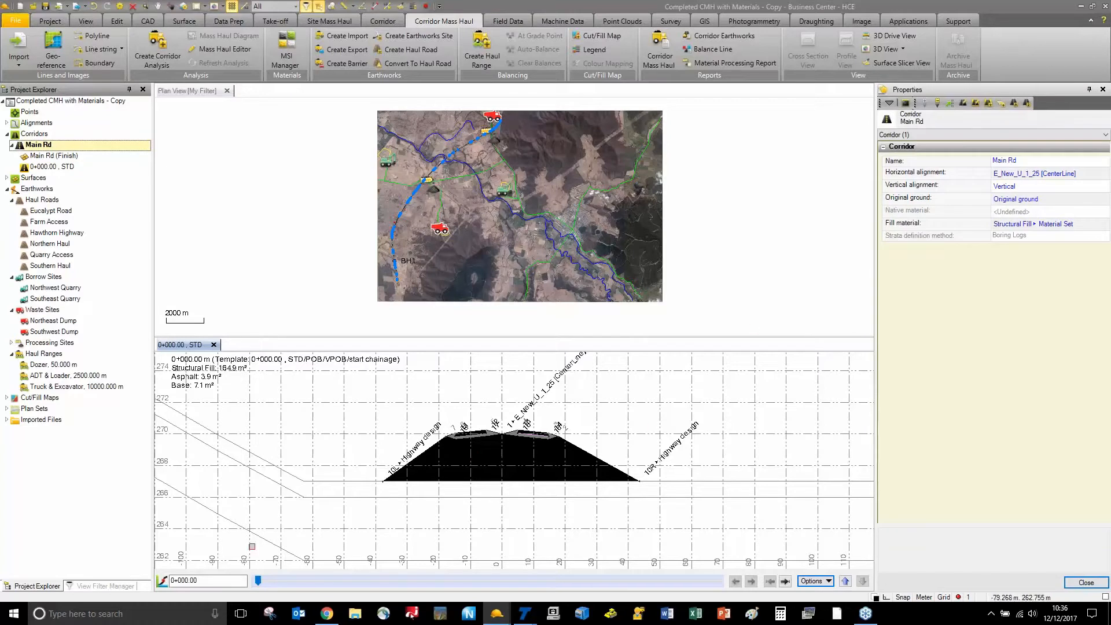
left_click_drag(258, 582, 359, 581)
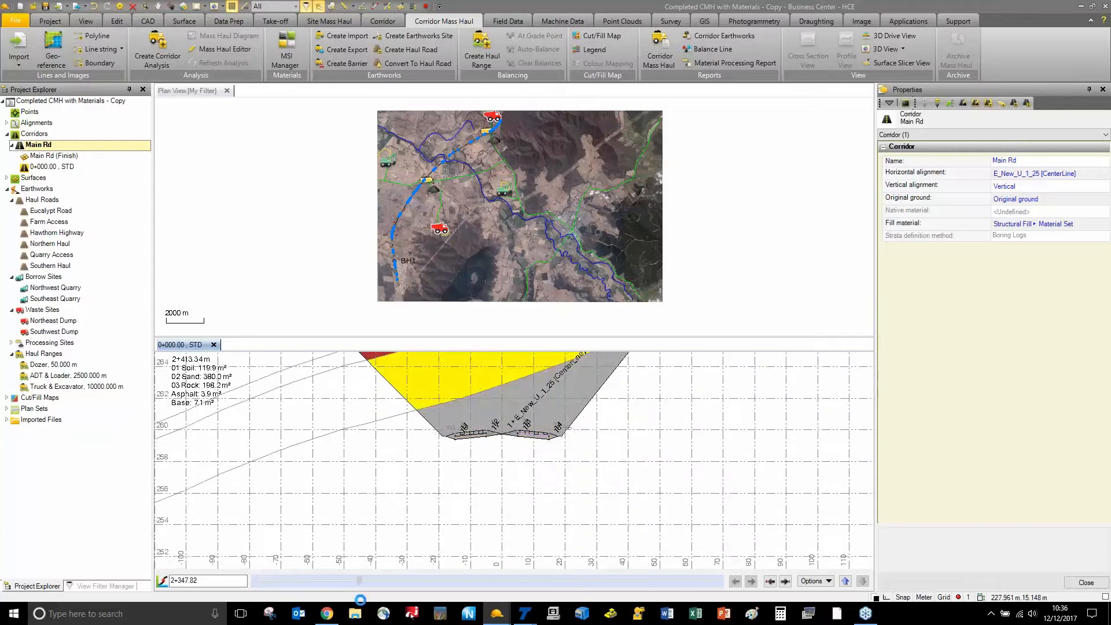
middle_click_drag(423, 448, 418, 538)
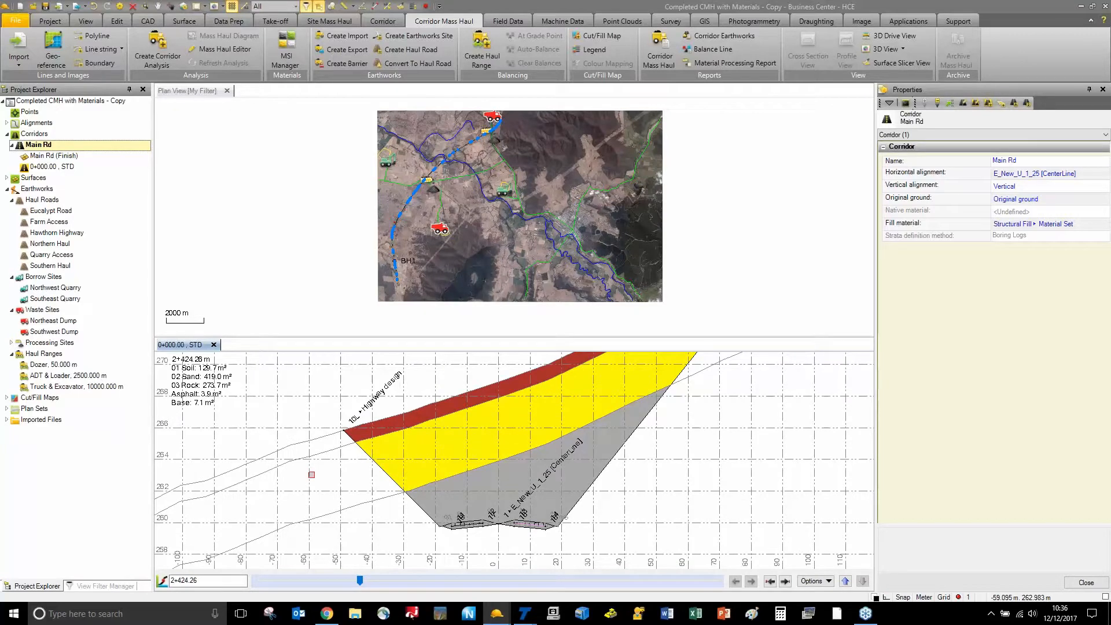
Open the material library and show 01 Soil under Materials > Earthen
left_click(290, 50)
left_click(334, 167)
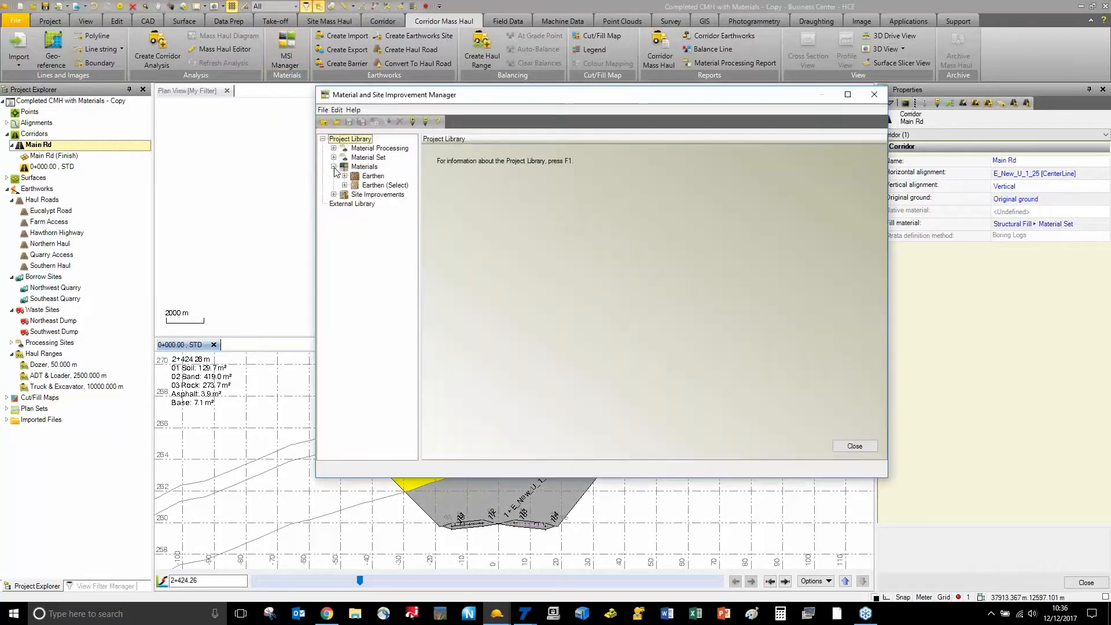
left_click(345, 176)
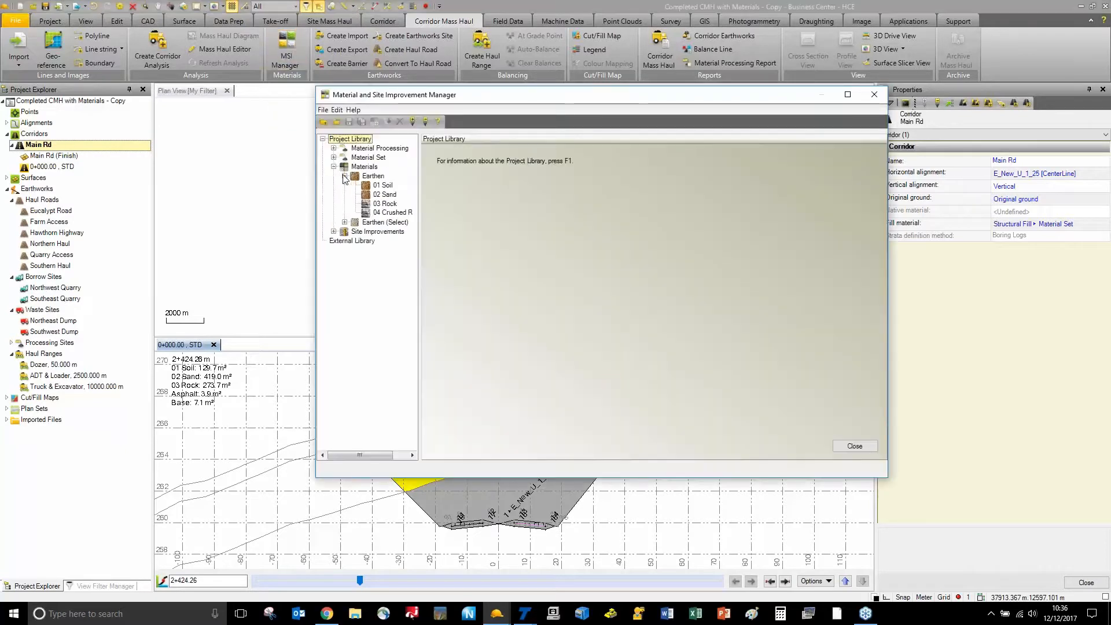
left_click(390, 186)
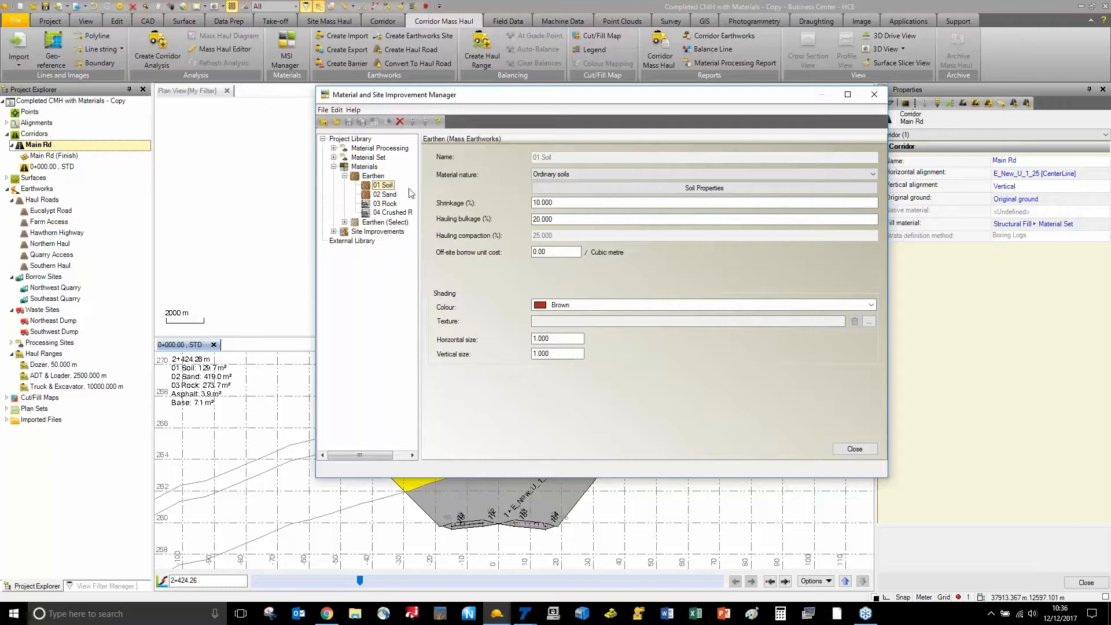
Check that 01 Soil is 0.0 percent usable for fill, then move the library window aside
left_click(646, 191)
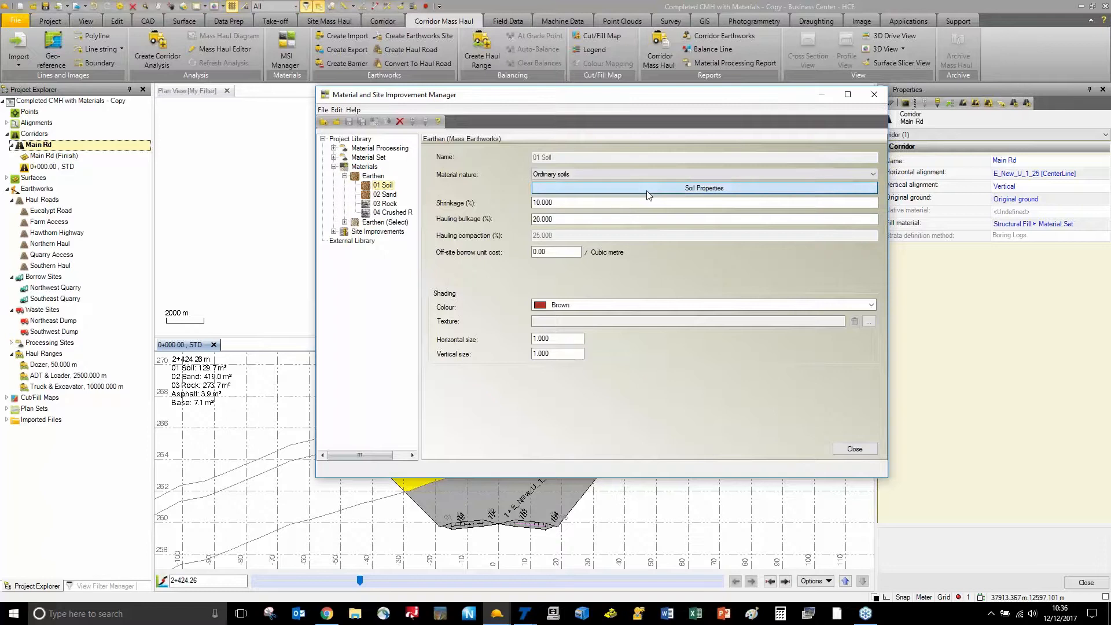
left_click(564, 290)
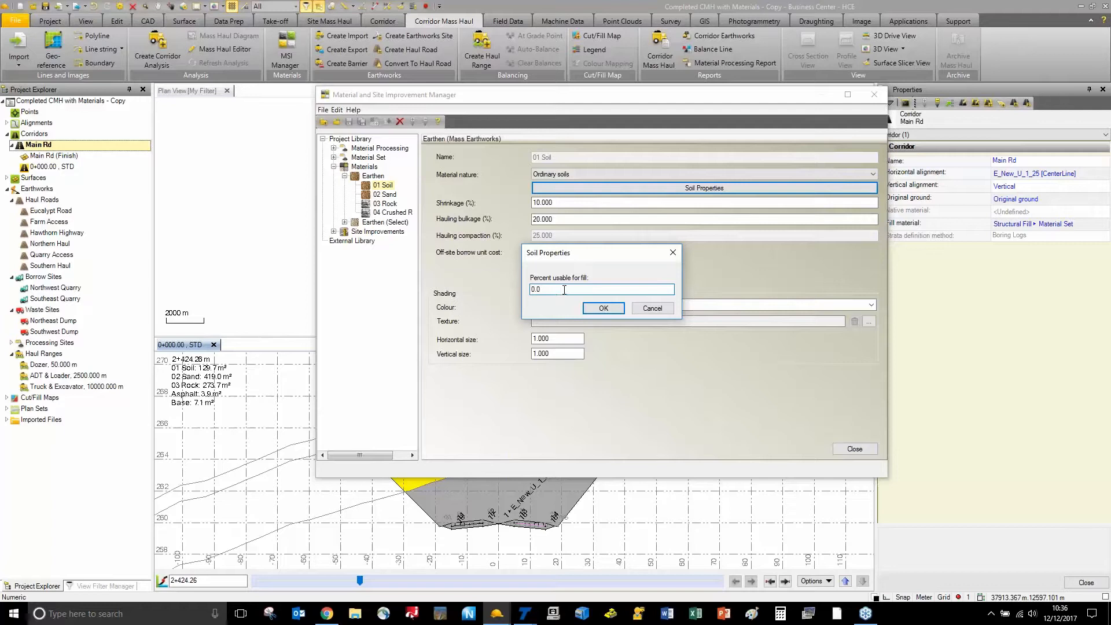
left_click(596, 312)
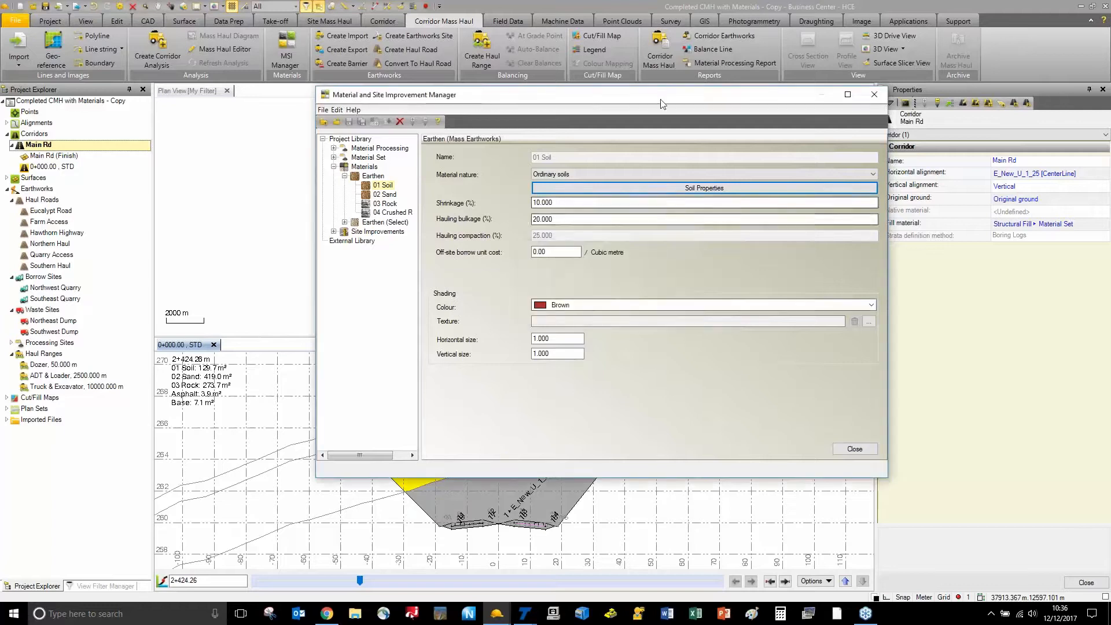
left_click_drag(664, 93, 798, 68)
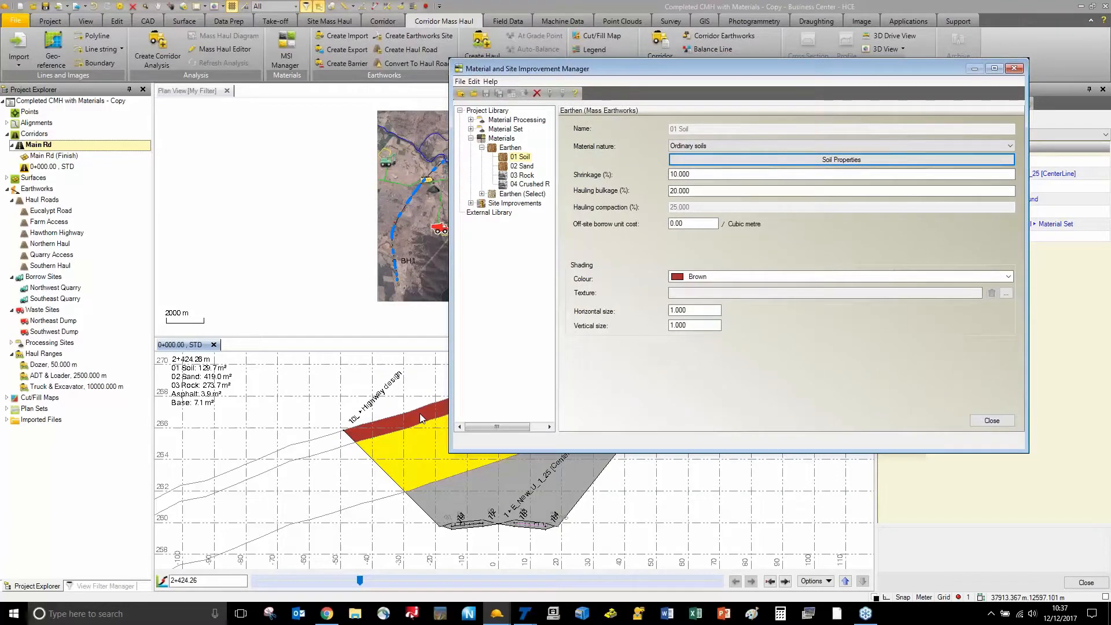
Show the 02 Sand material properties and move the library window aside
left_click(523, 168)
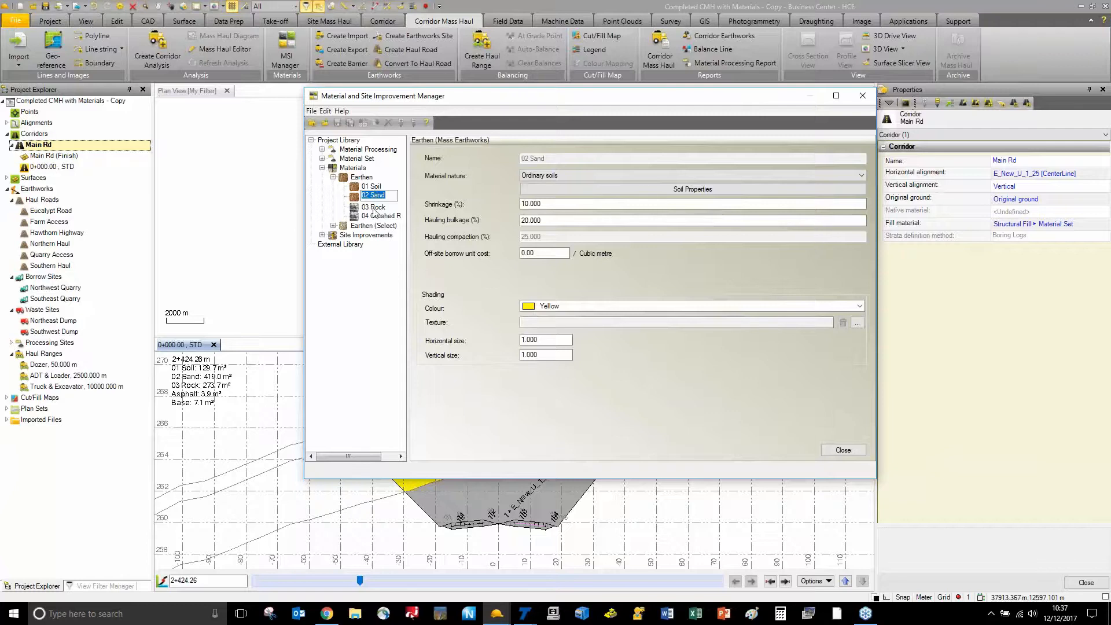
left_click(364, 186)
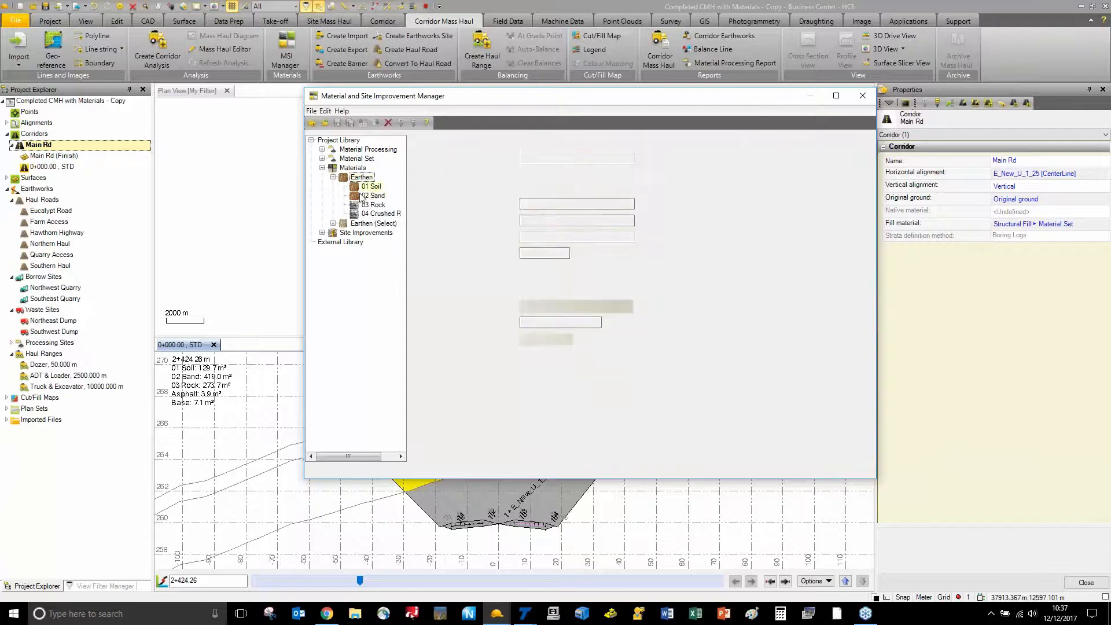
left_click(369, 196)
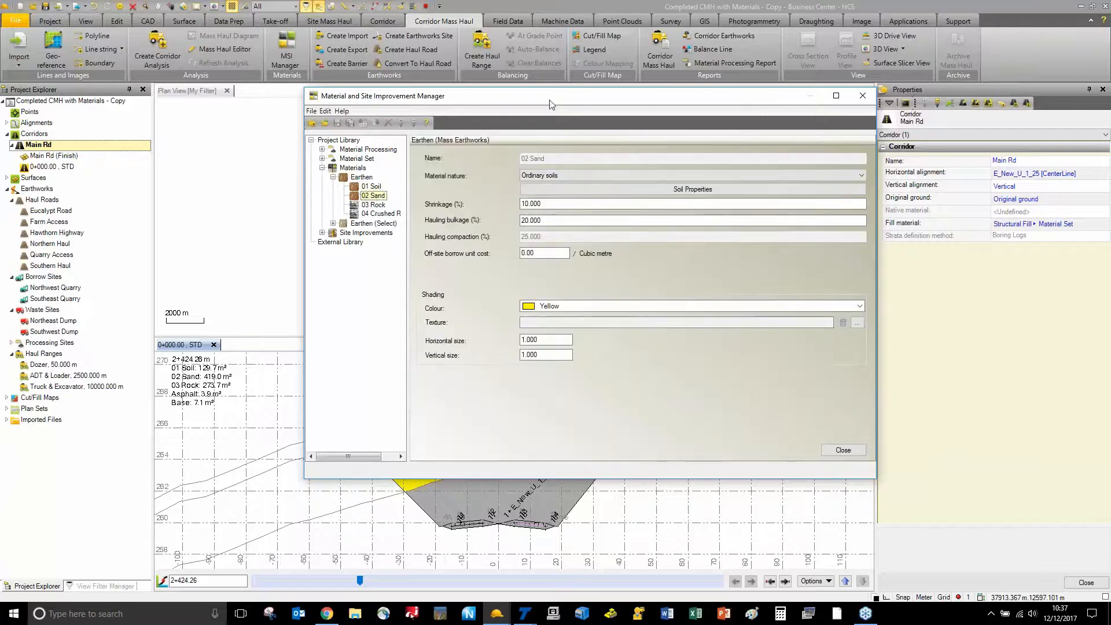
left_click_drag(547, 103, 629, 61)
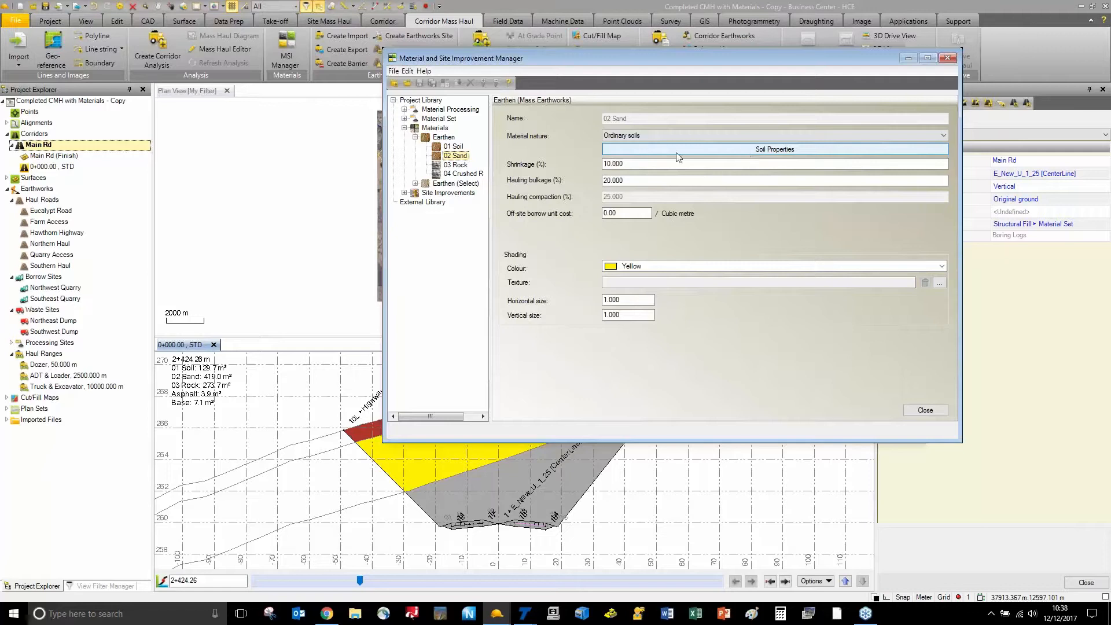
Review 03 Rock, then show the Crusher process under Material Processing
left_click(456, 166)
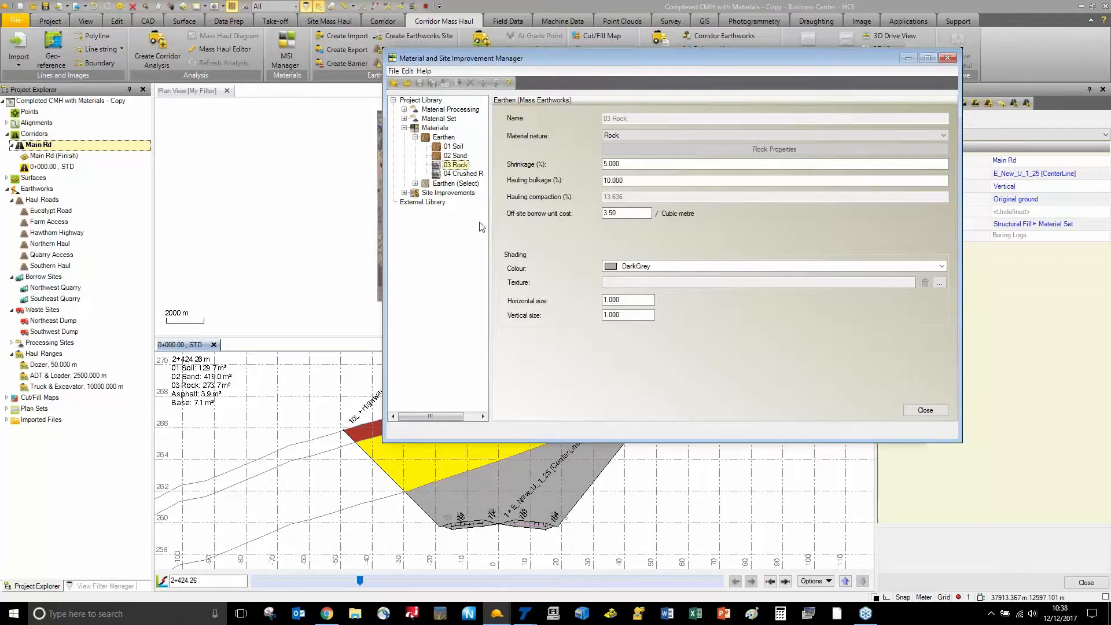
left_click(405, 109)
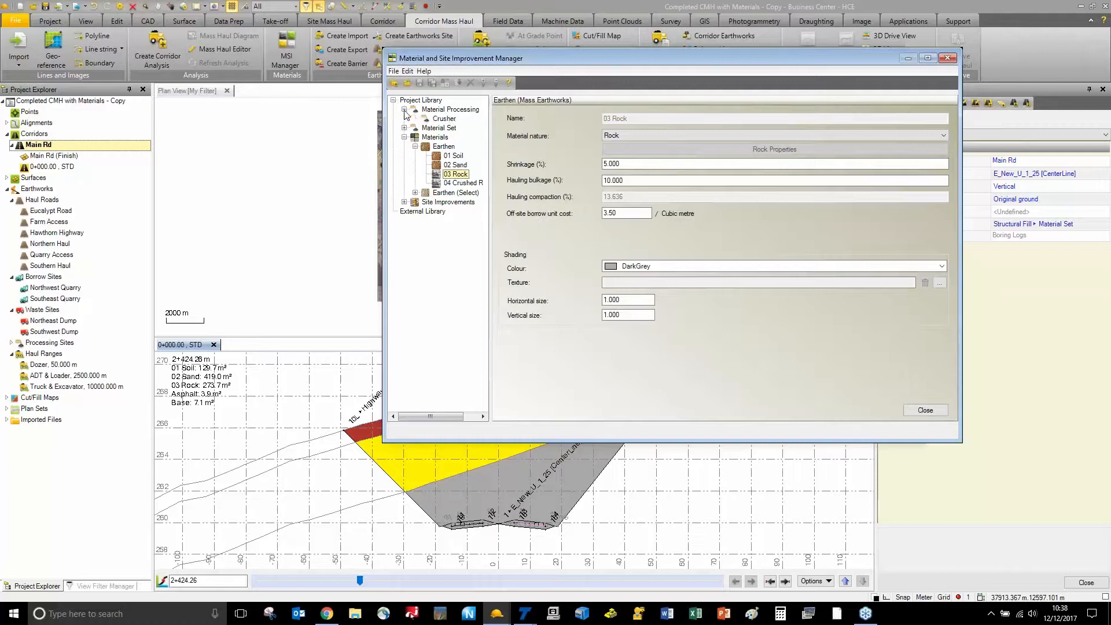
left_click(444, 118)
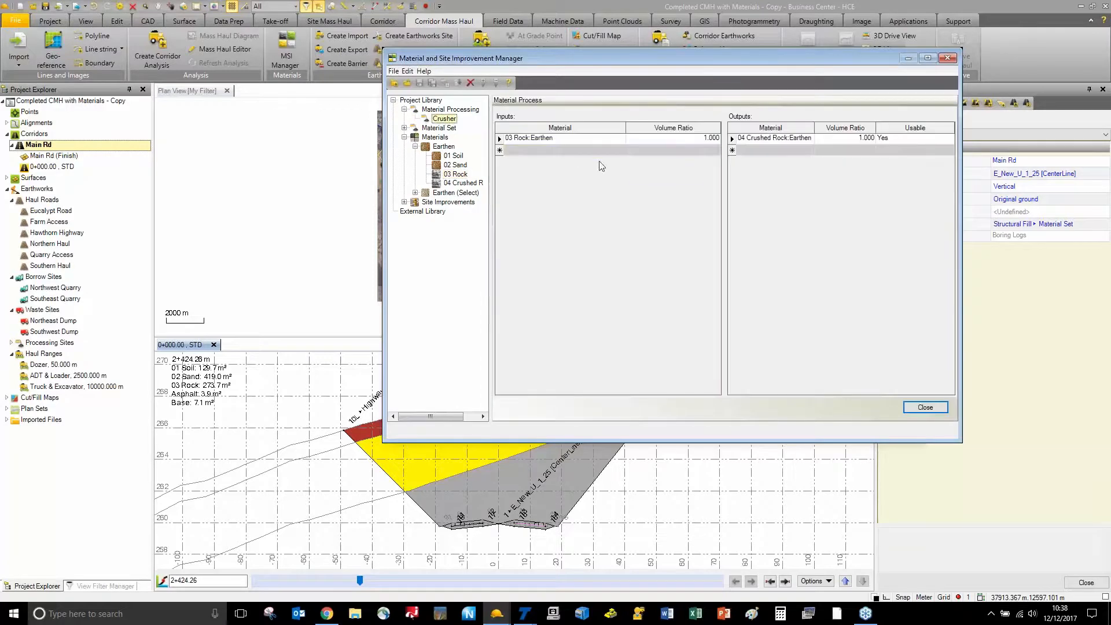
Inspect the Crusher's 03 Rock input and 04 Crushed Rock output, then show 04 Crushed Rock's properties
left_click(545, 140)
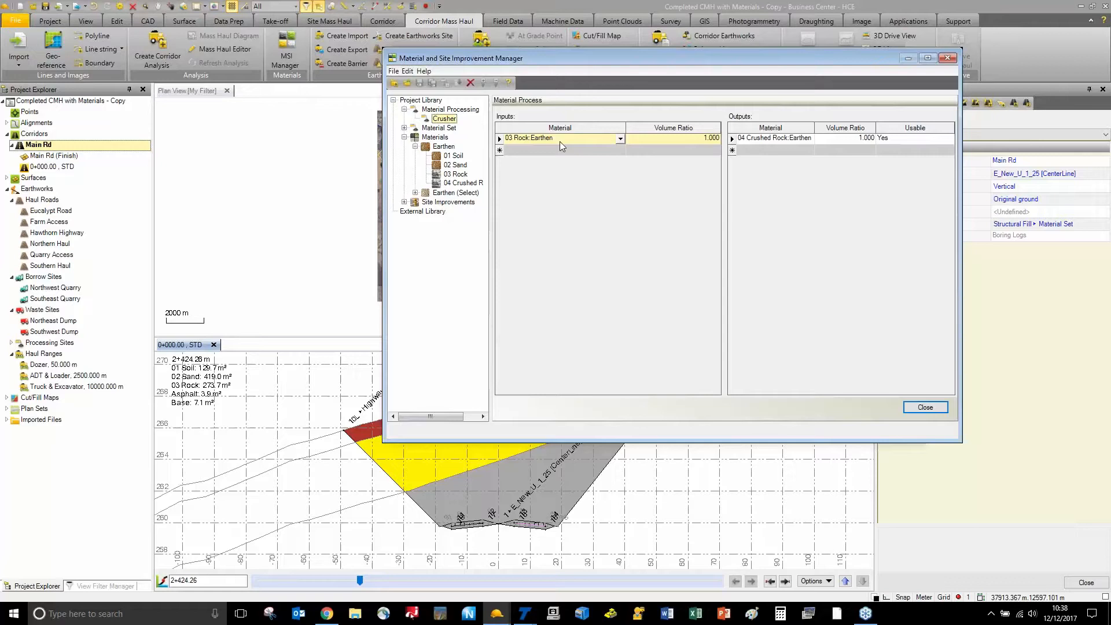
left_click(770, 138)
left_click(740, 185)
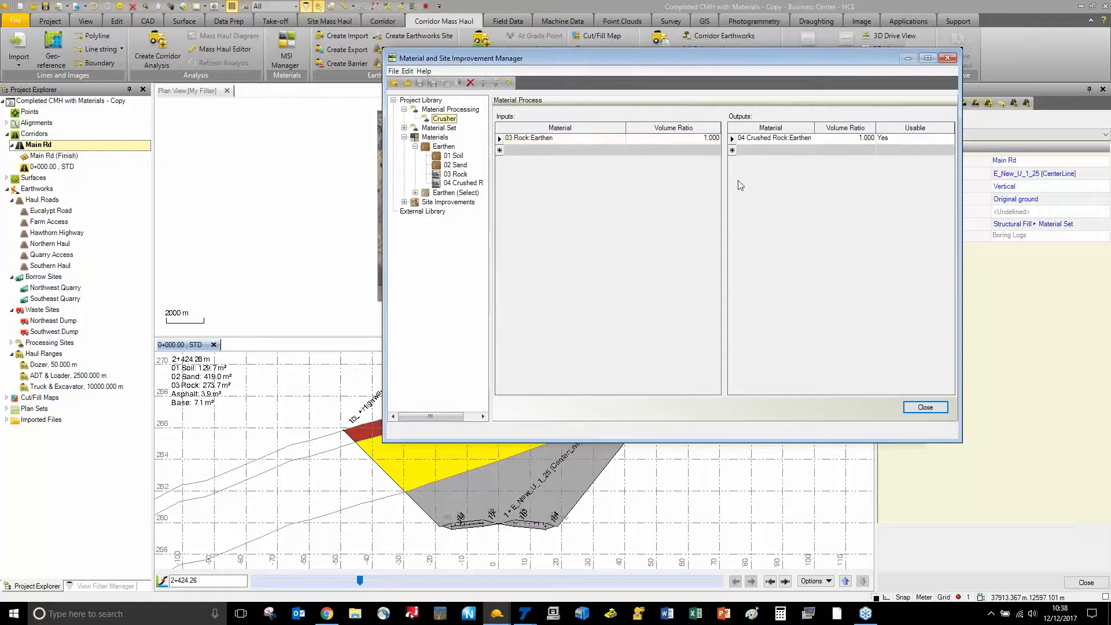
left_click(697, 150)
left_click(697, 138)
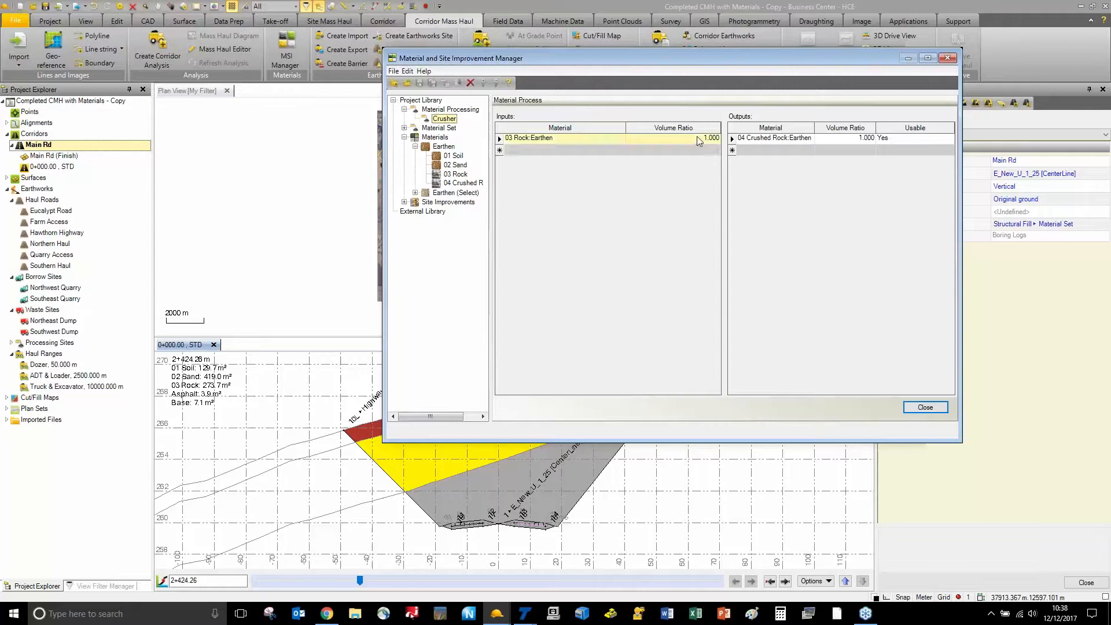
left_click(782, 141)
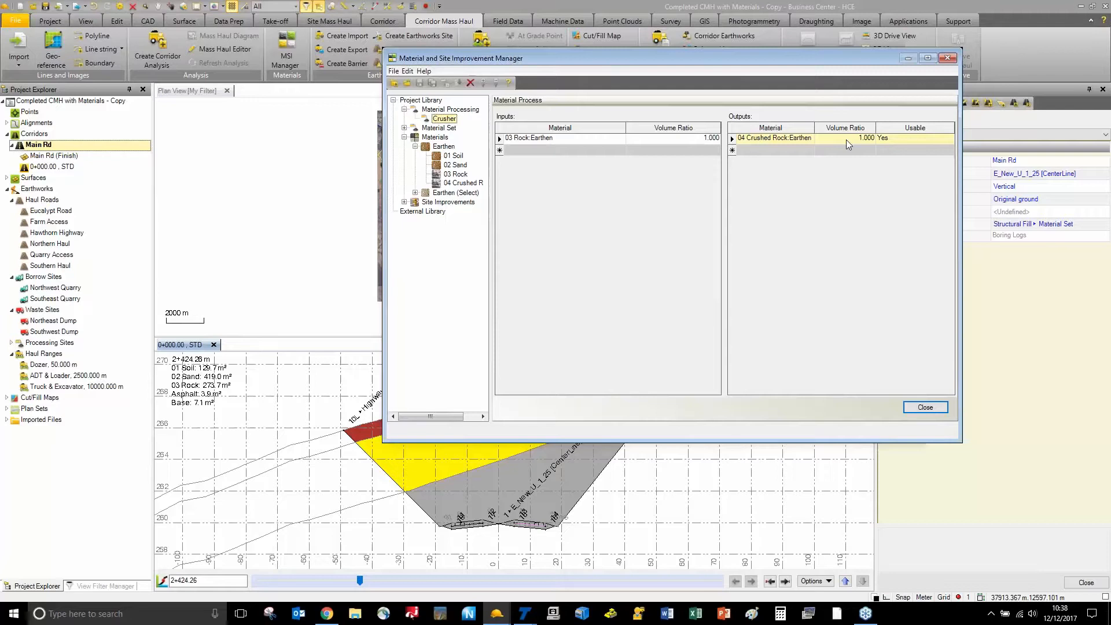
left_click(815, 151)
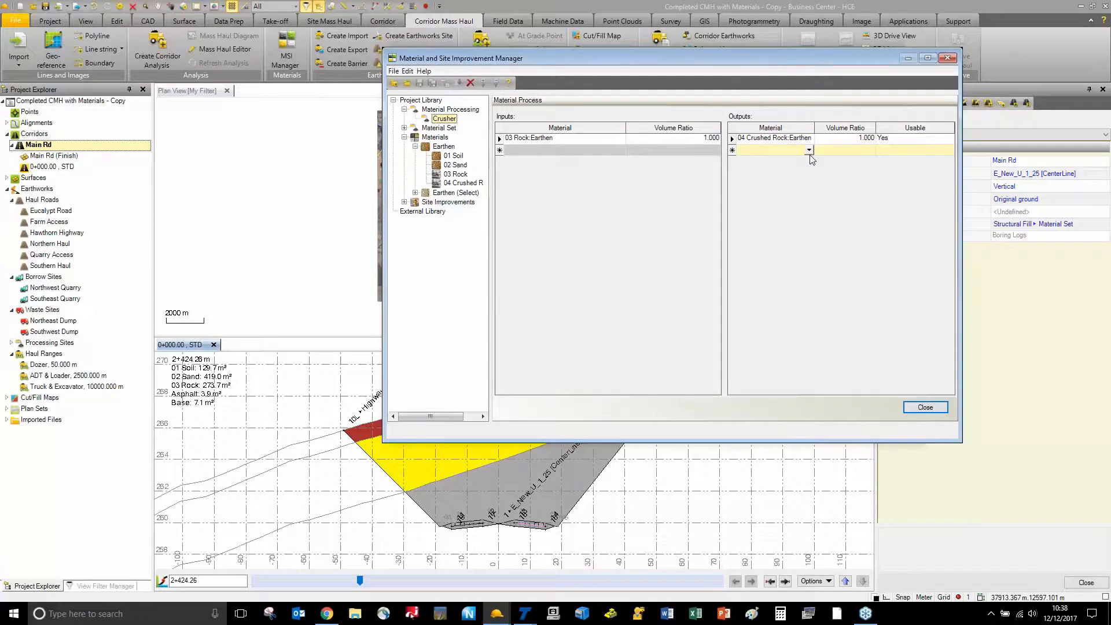
left_click(464, 184)
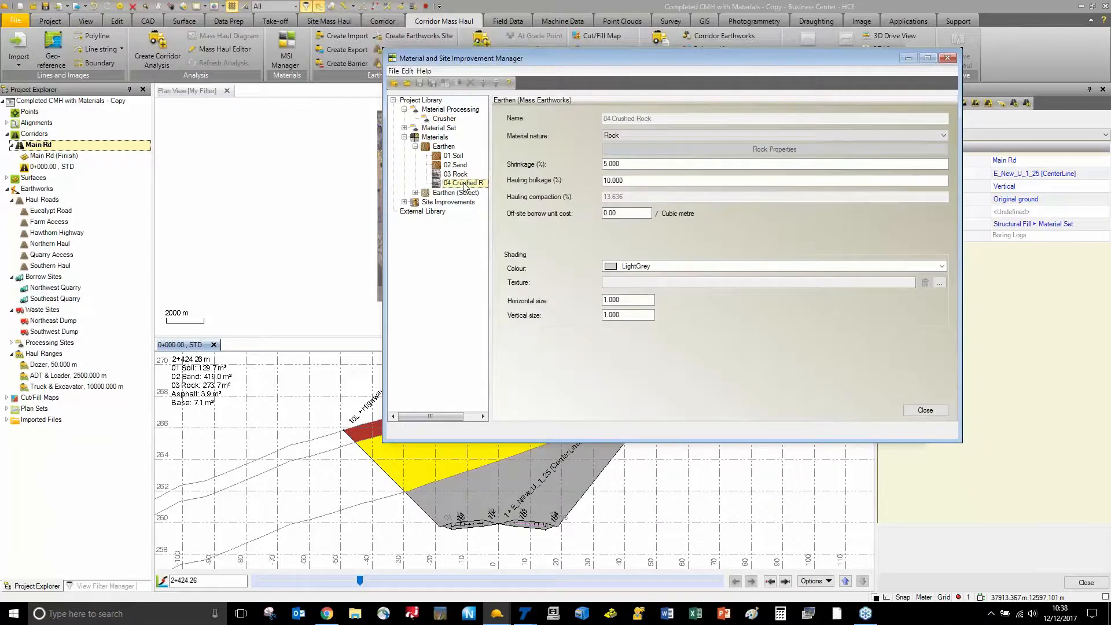
Open the Structural Fill material set, inspect its 02 Sand entry, then close the material library
left_click(405, 127)
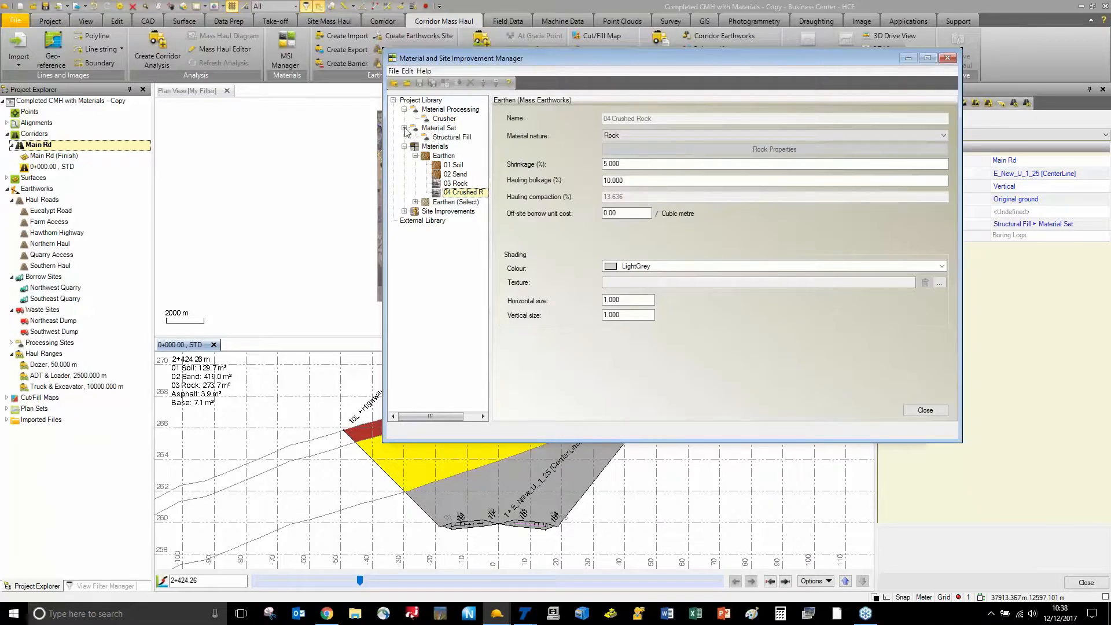
left_click(450, 137)
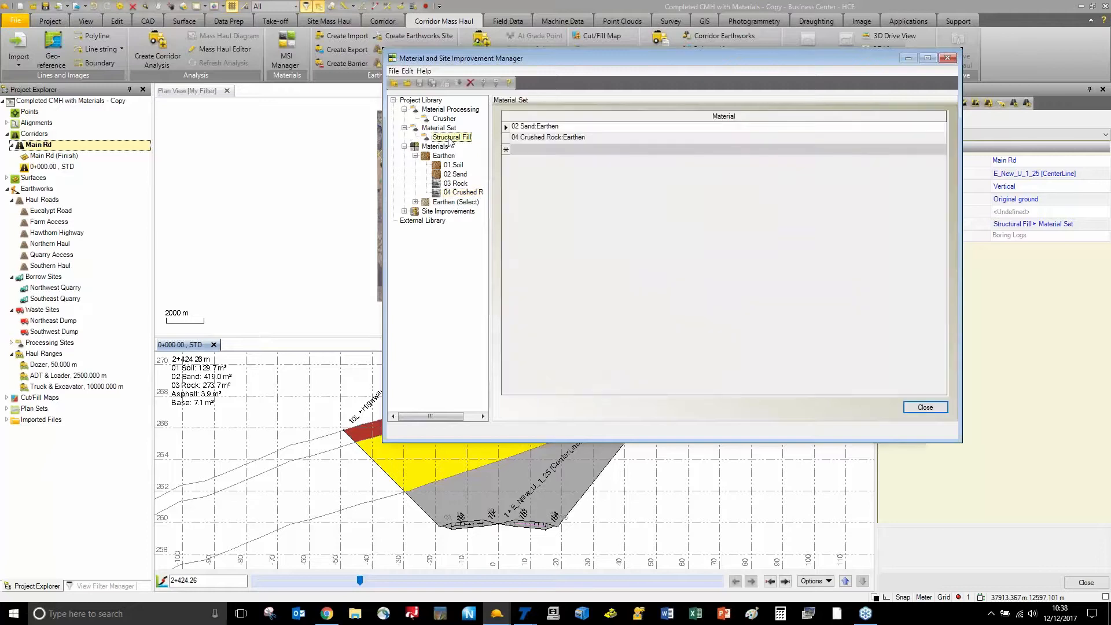
left_click(593, 126)
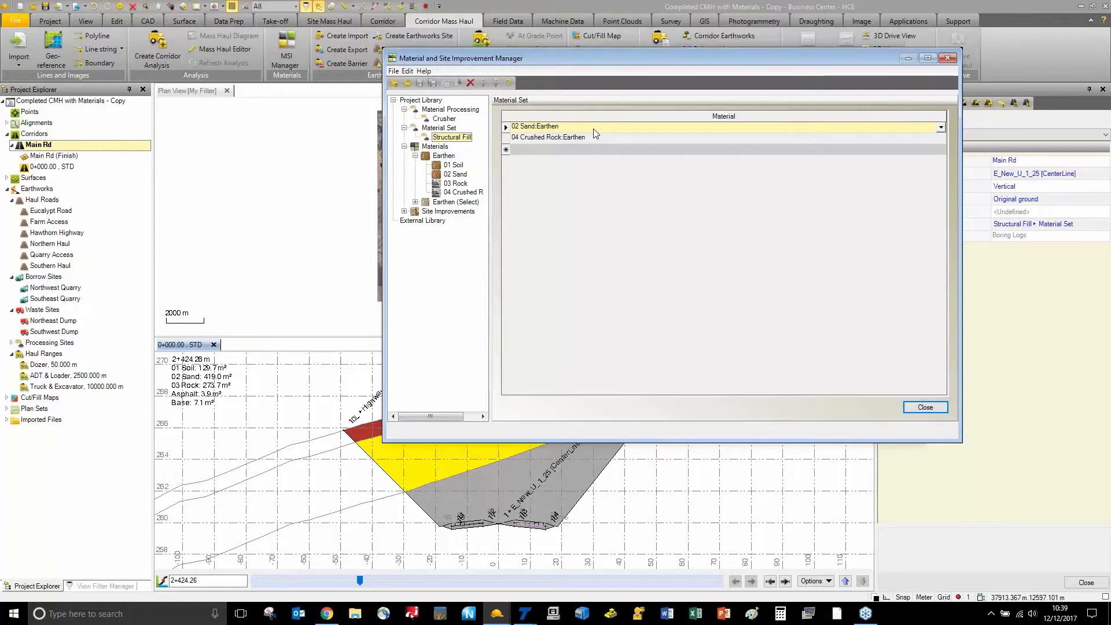
left_click(635, 207)
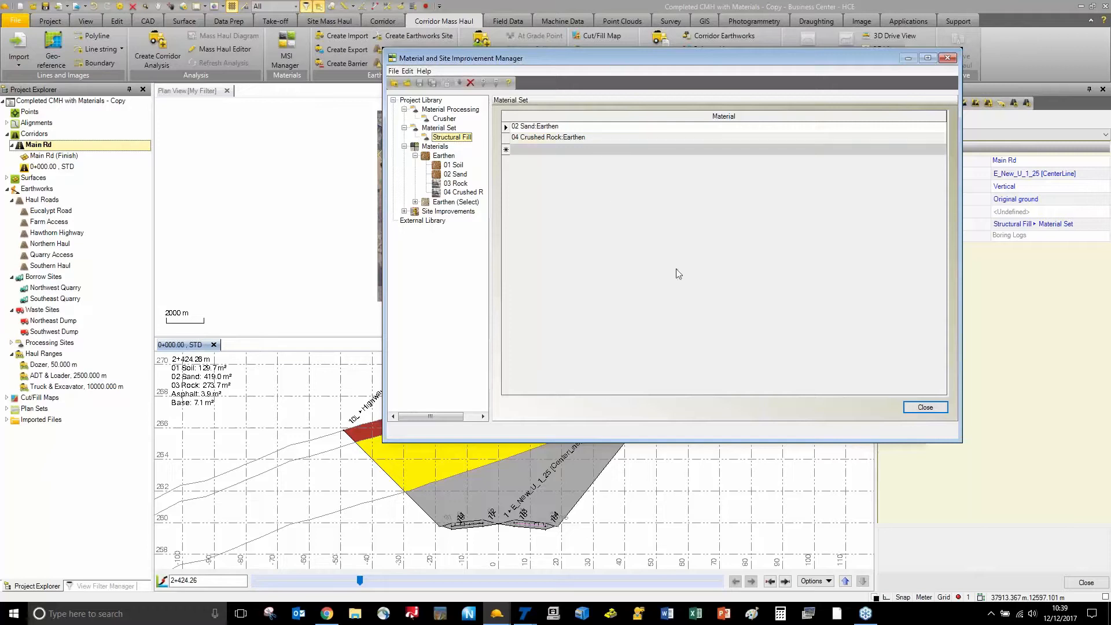
left_click(925, 407)
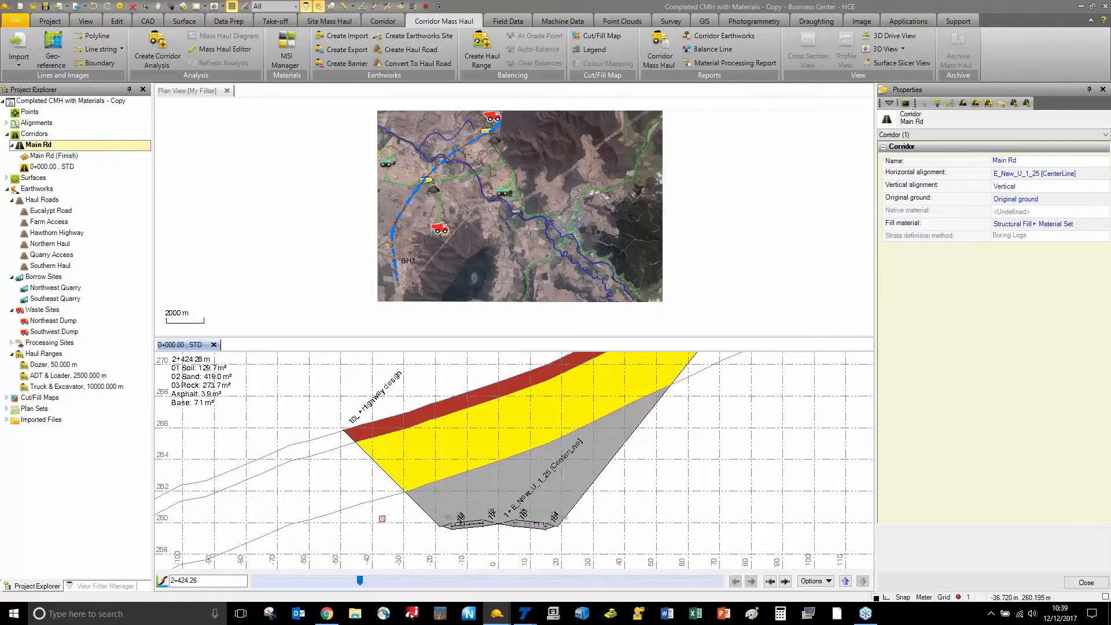
Centre the plan view on the corridor's cut and fill areas and close the 0+000.00 STD cross-section panel
scroll(395, 226, "up", 3)
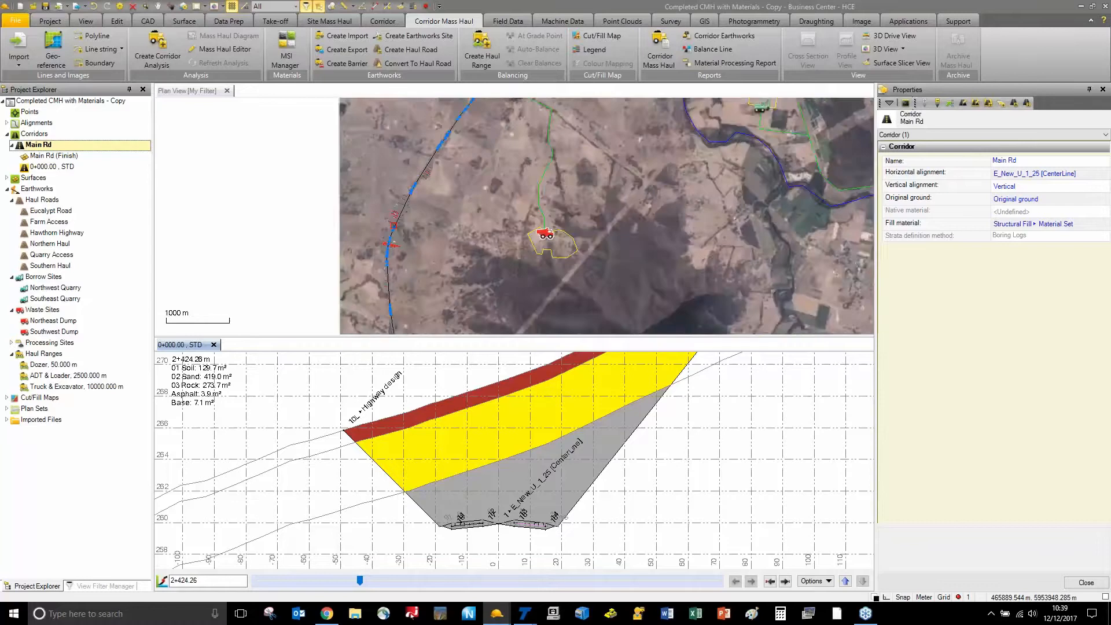
scroll(400, 220, "up", 5)
middle_click_drag(410, 205, 476, 120)
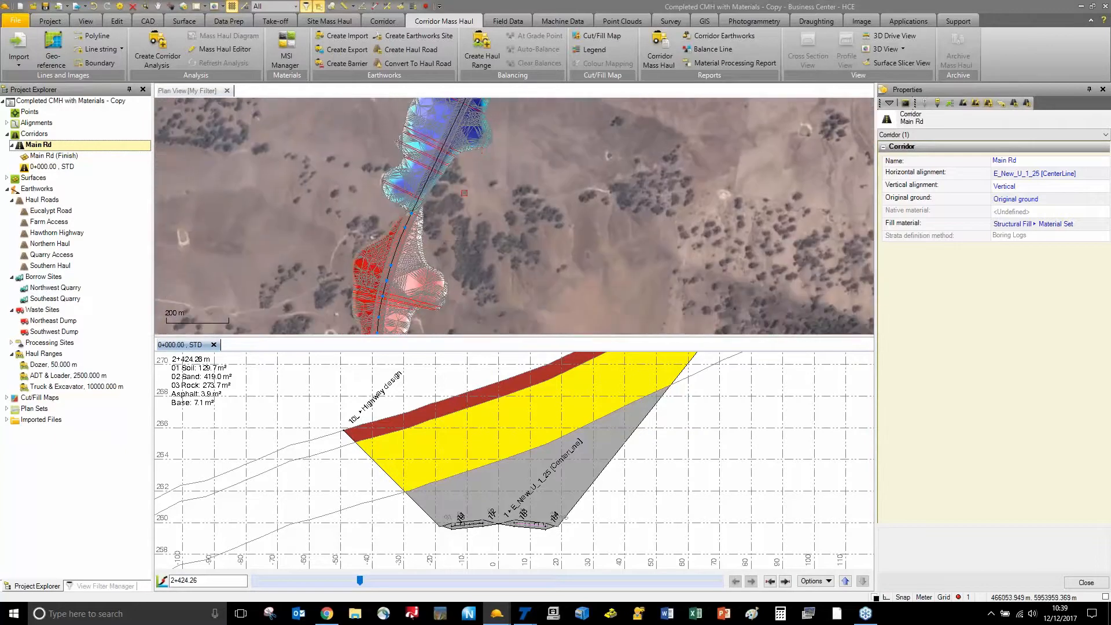
scroll(443, 227, "down", 2)
middle_click_drag(444, 228, 433, 203)
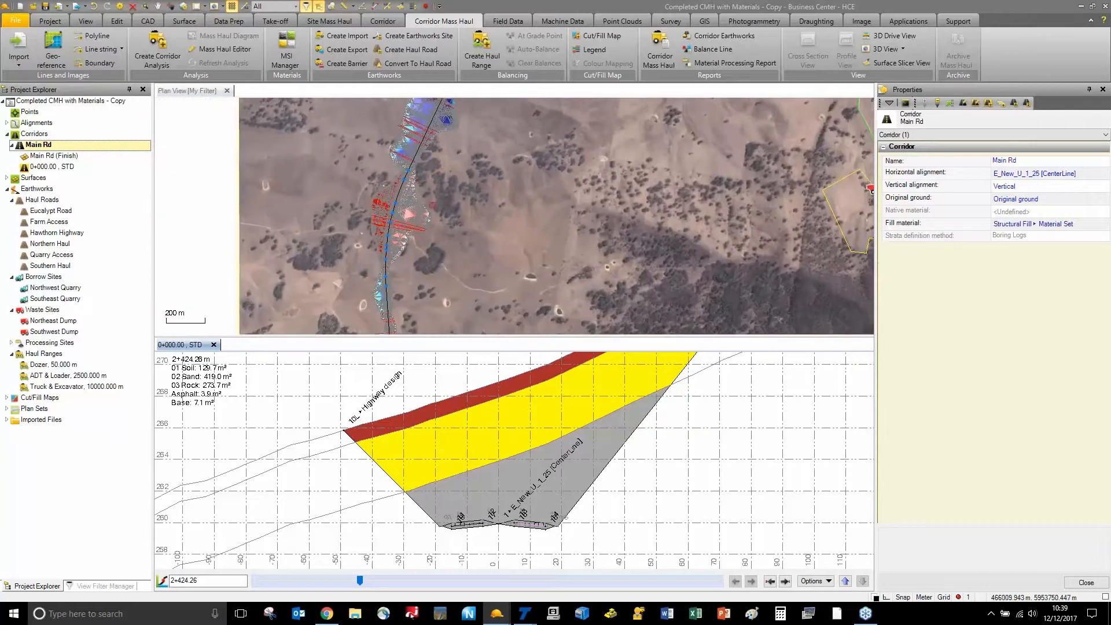
scroll(417, 195, "up", 3)
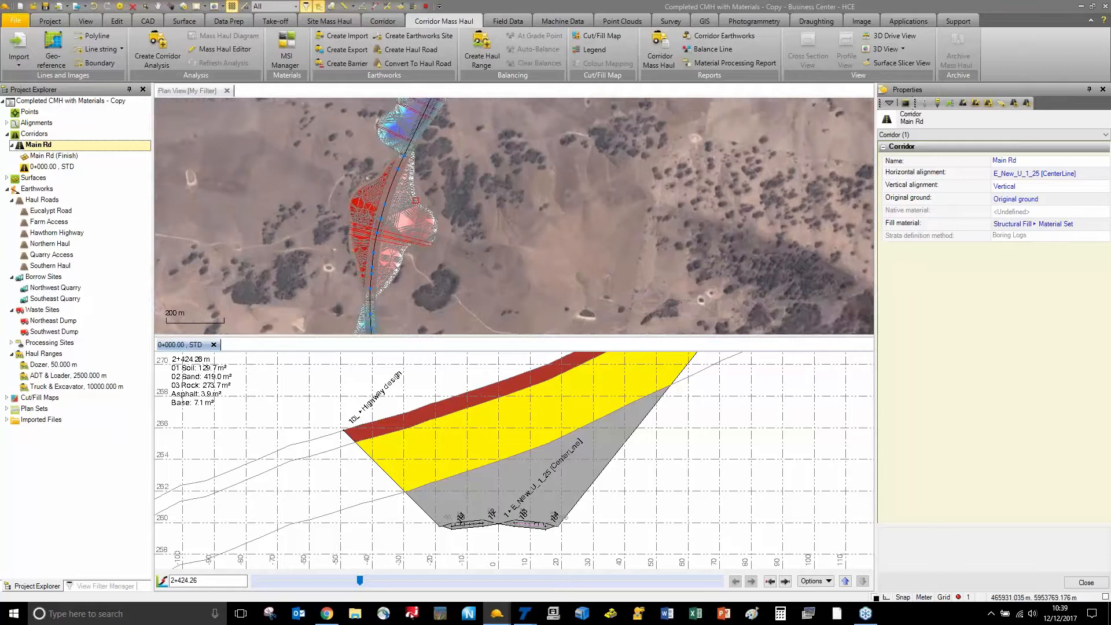
middle_click_drag(417, 194, 404, 228)
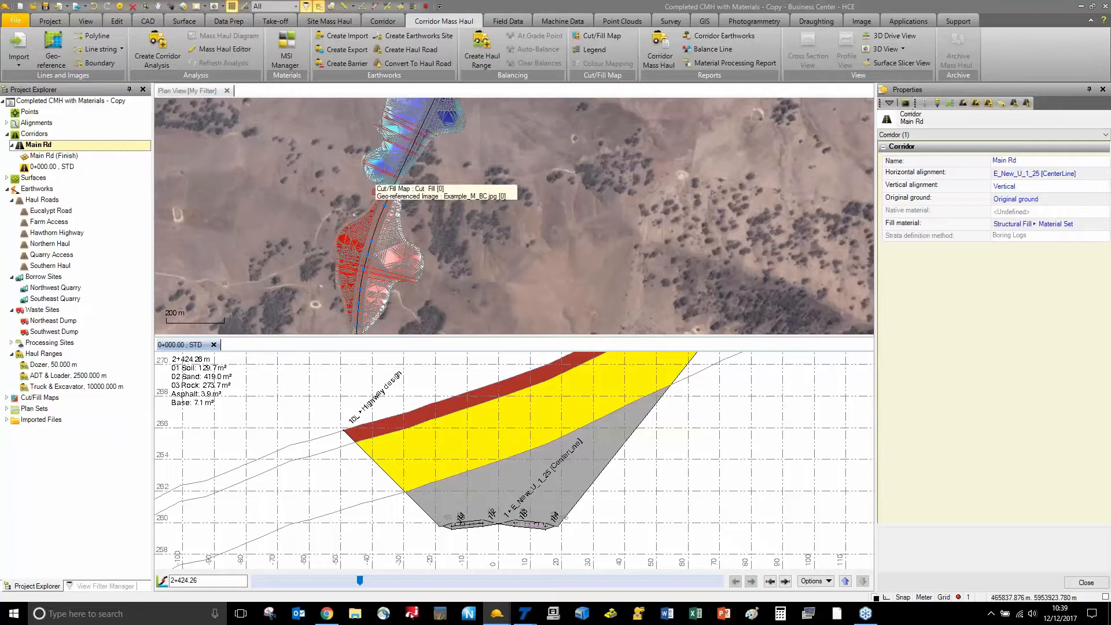
scroll(373, 185, "down", 2)
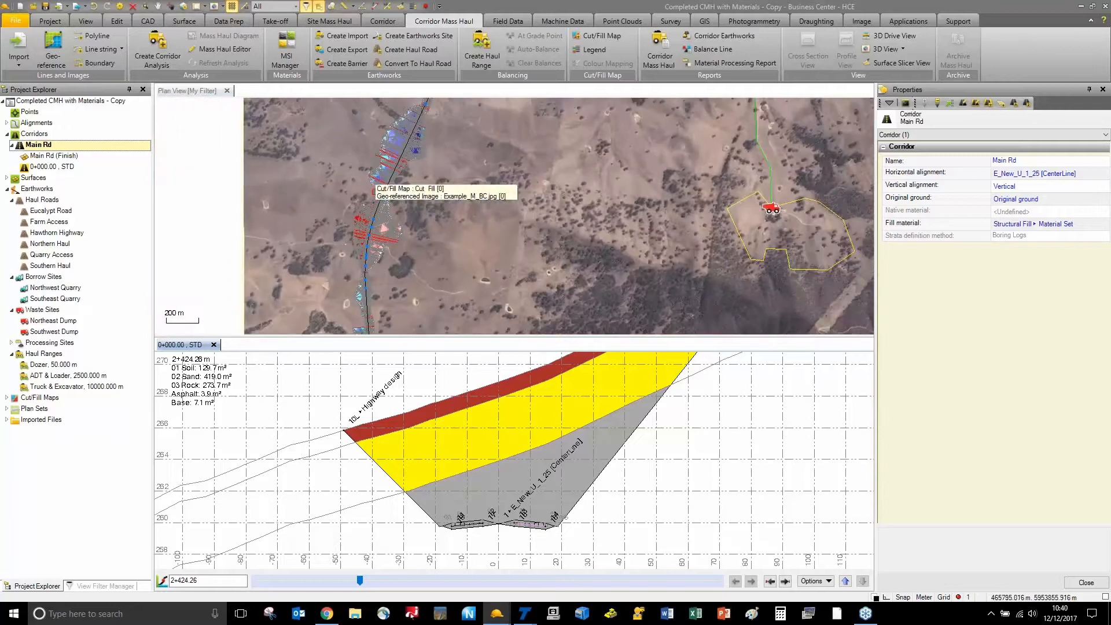
left_click(214, 345)
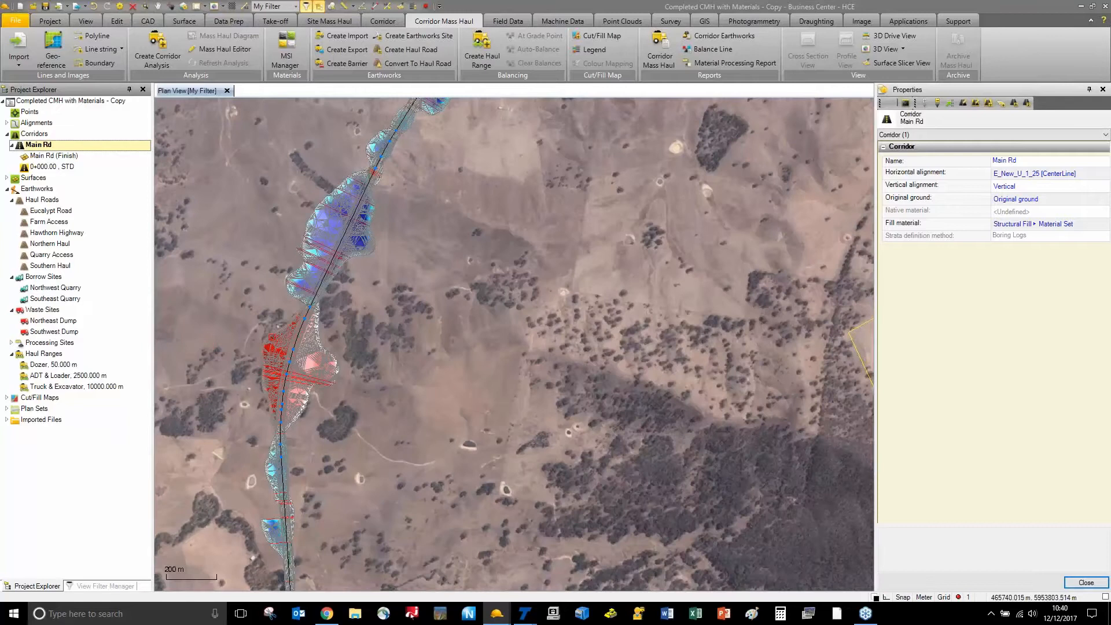
Set Active to No for all six haul roads, Eucalypt Road onward
left_click(55, 212)
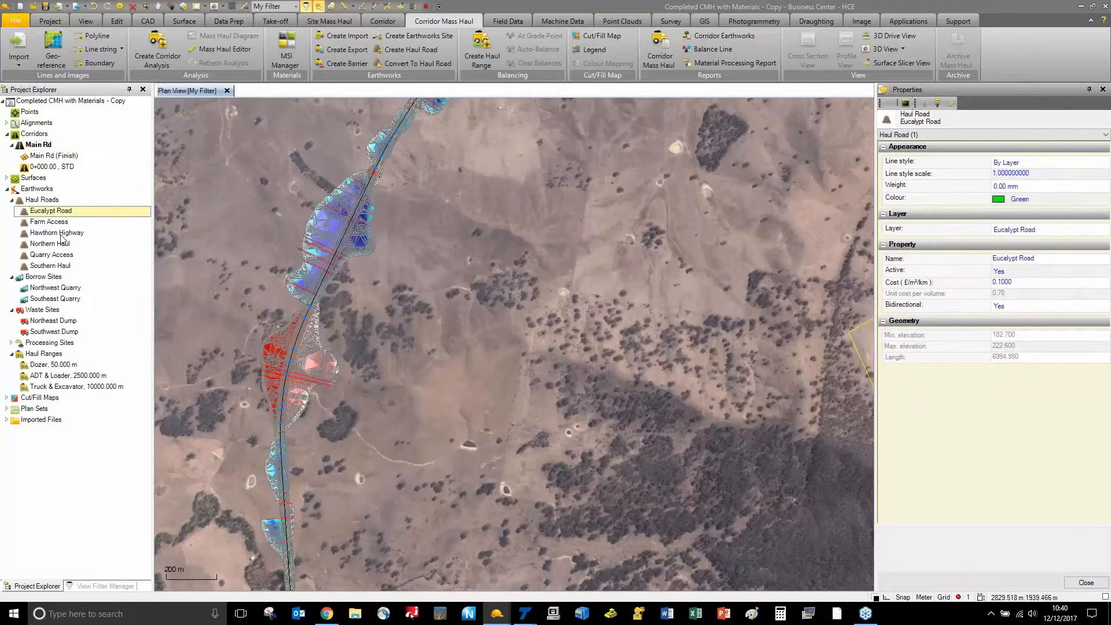
left_click(65, 266, "shift")
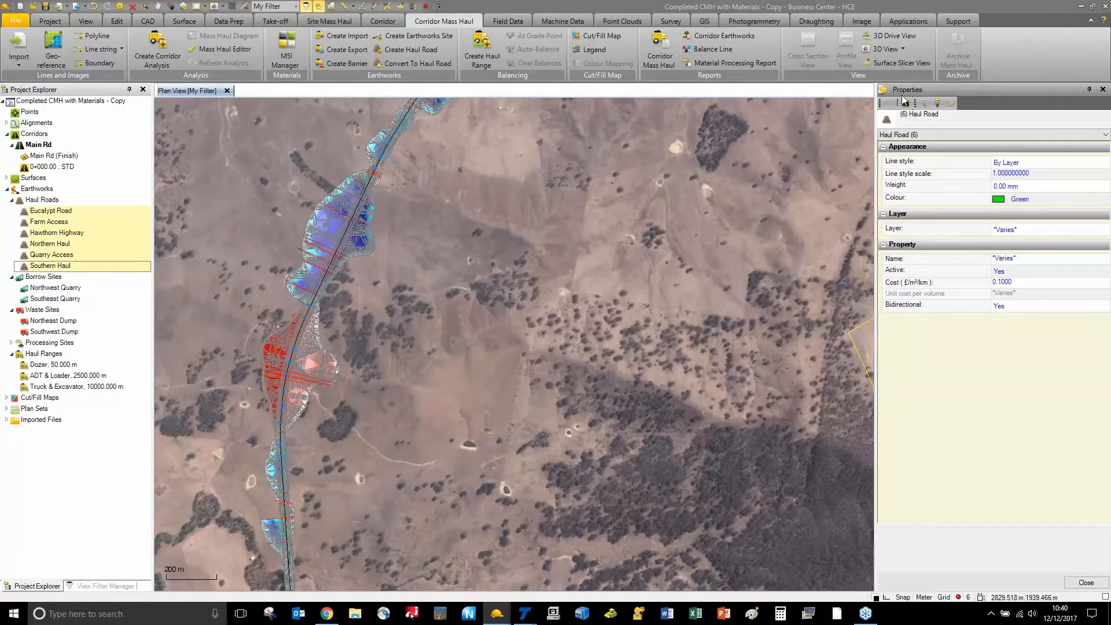
left_click_drag(904, 96, 651, 112)
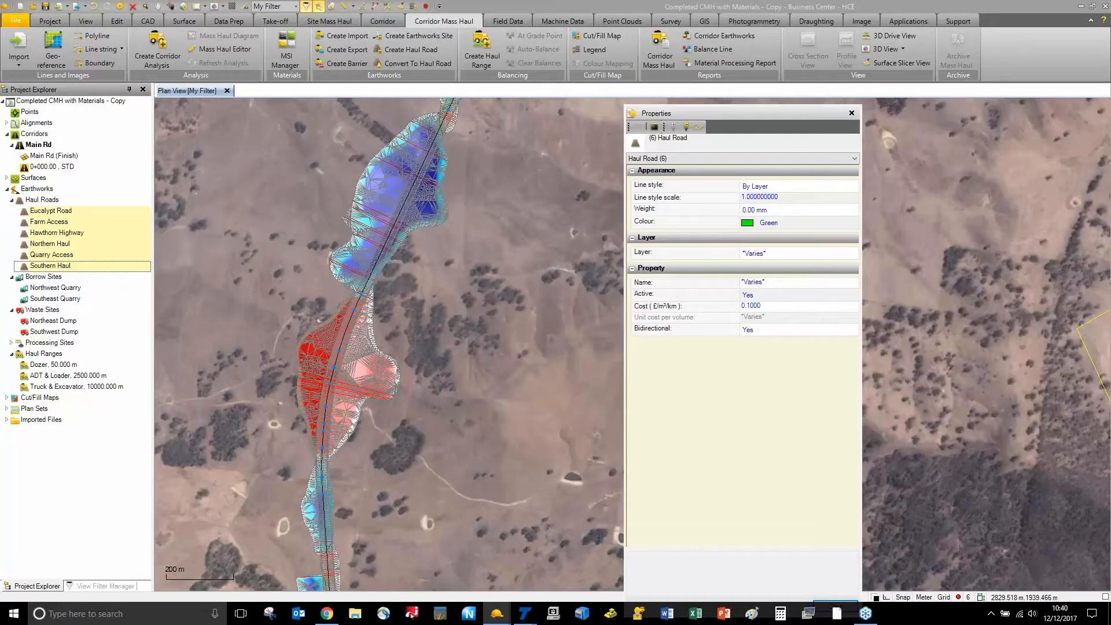
left_click(777, 296)
left_click(775, 317)
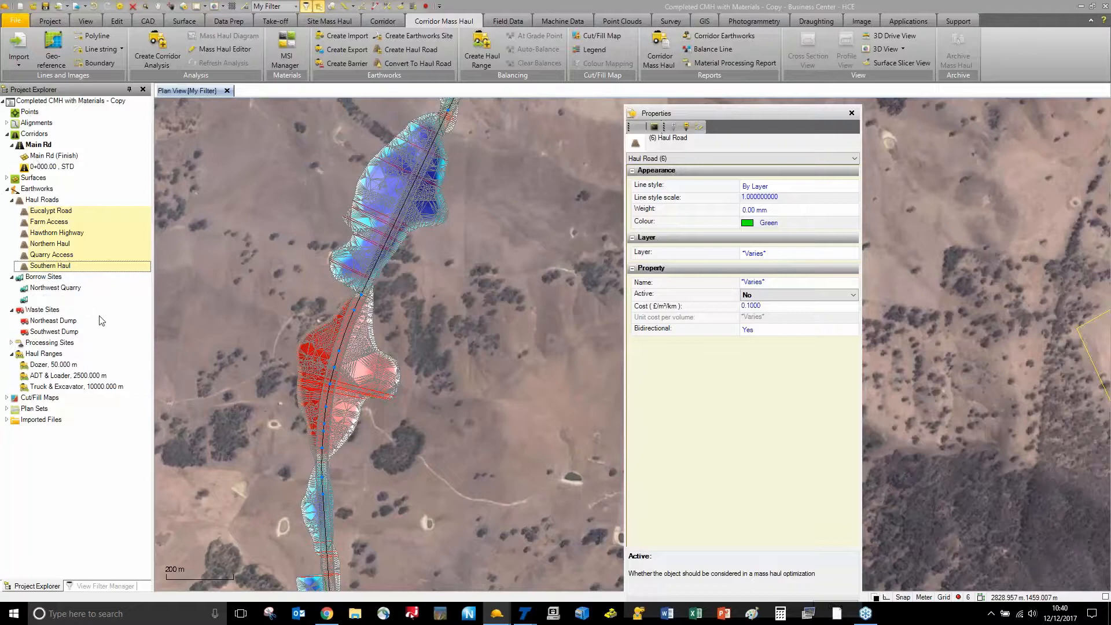
Set Active to No for Northwest and Southeast Quarry and Northeast and Southwest Dump
left_click(57, 288)
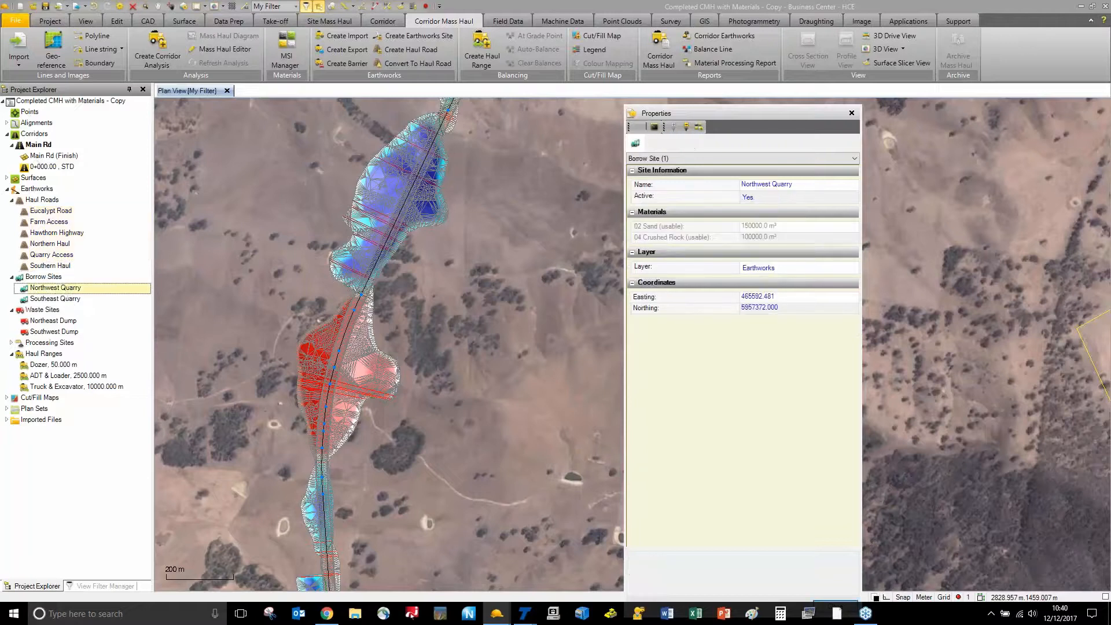
left_click(64, 299, "ctrl")
left_click(67, 321, "ctrl")
left_click(69, 332, "ctrl")
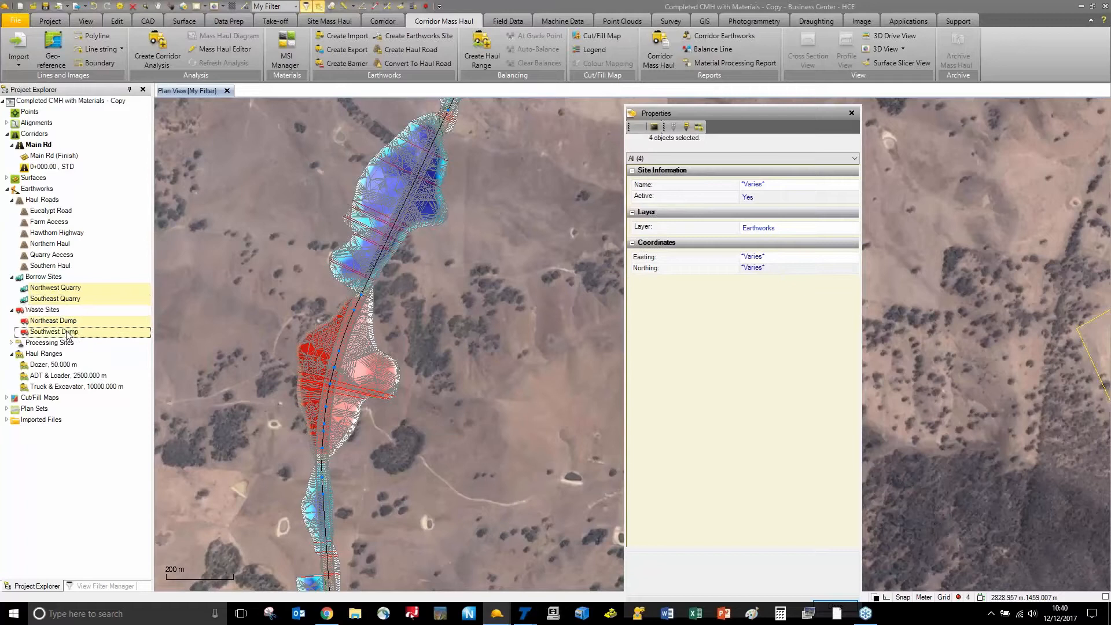
left_click(763, 199)
left_click(762, 218)
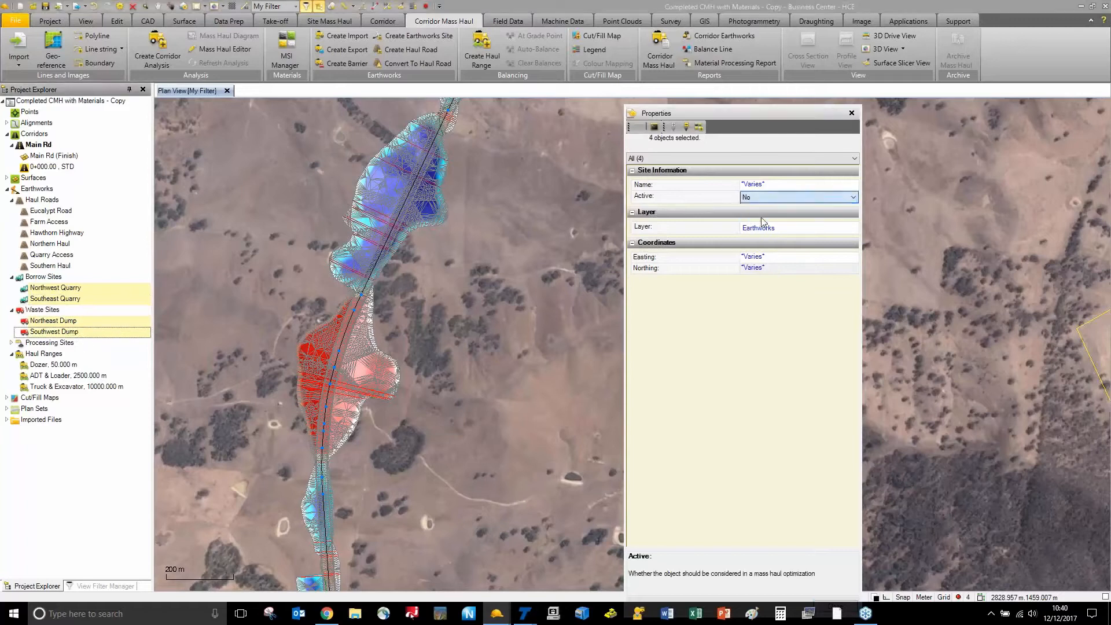
left_click(852, 114)
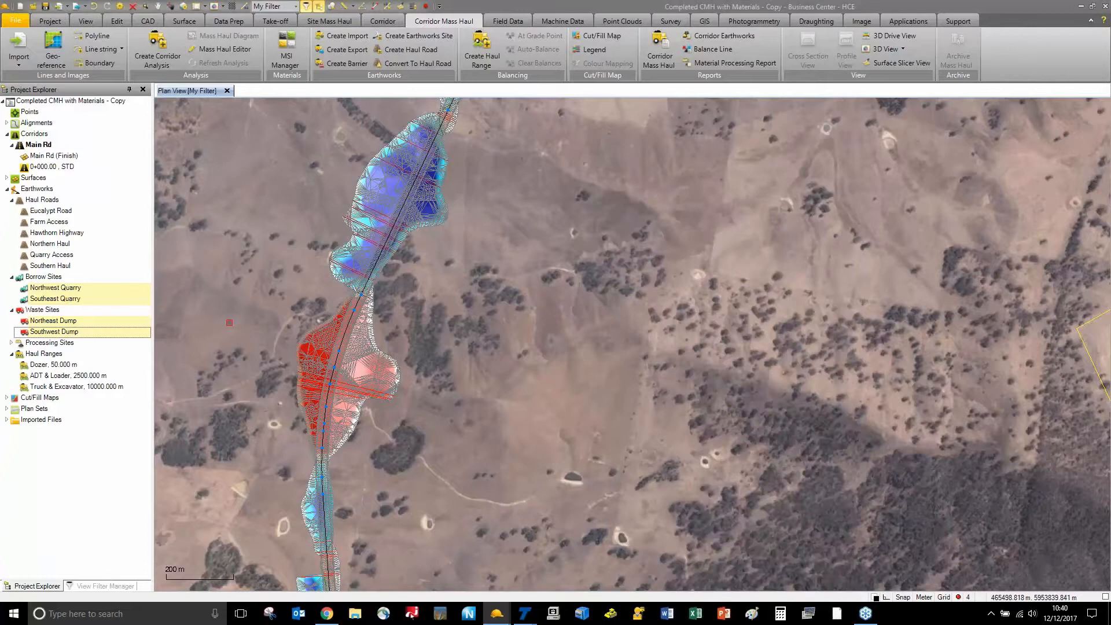
key("Escape")
Begin a Main Rd corridor mass haul analysis named 'Shifting Dirt' with sample interval 100
scroll(228, 322, "down", 4)
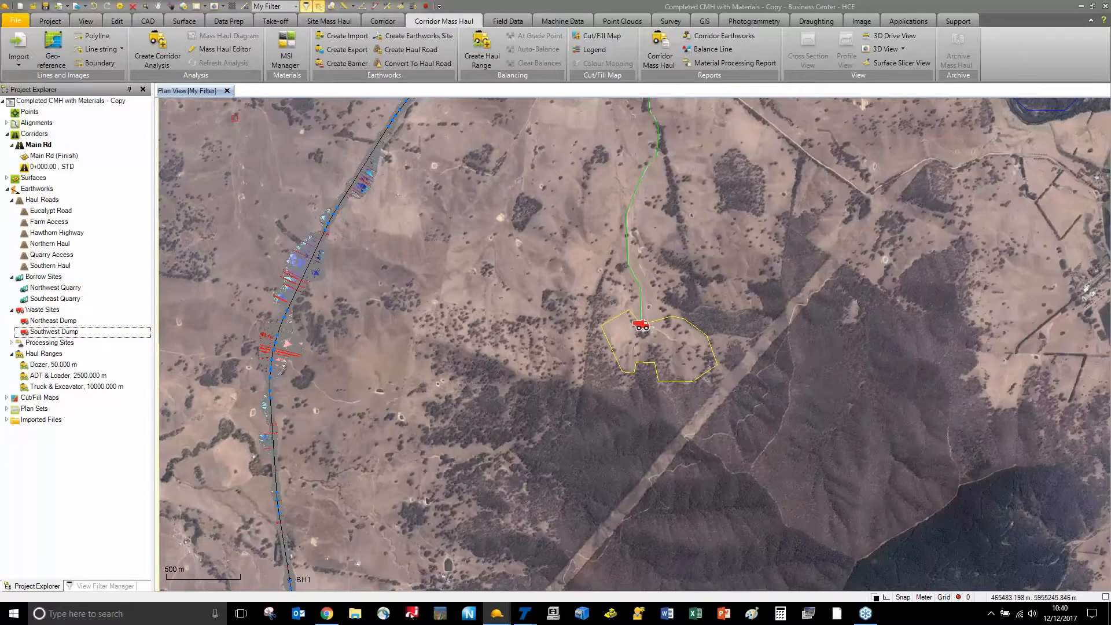
left_click(156, 50)
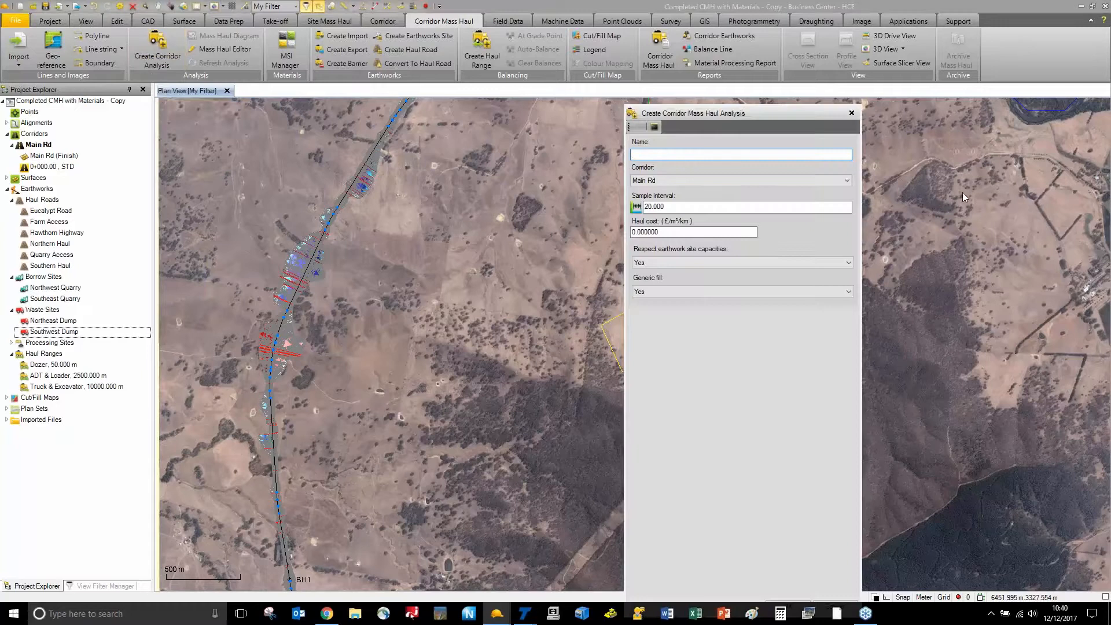
type("Shifting Dirt")
key("Tab")
key("Tab")
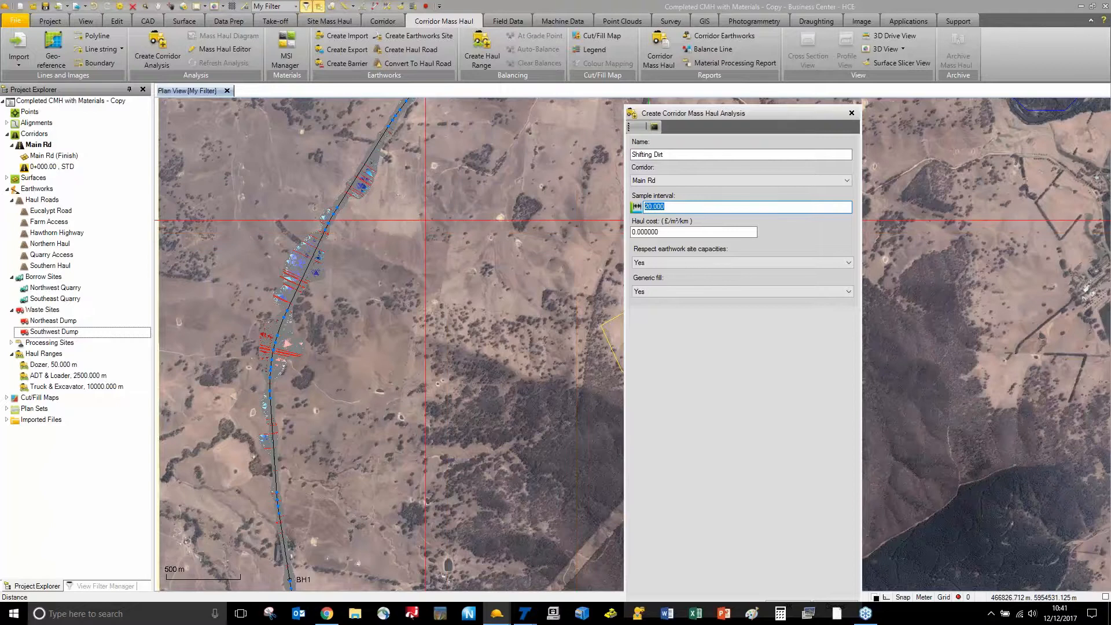
type("100")
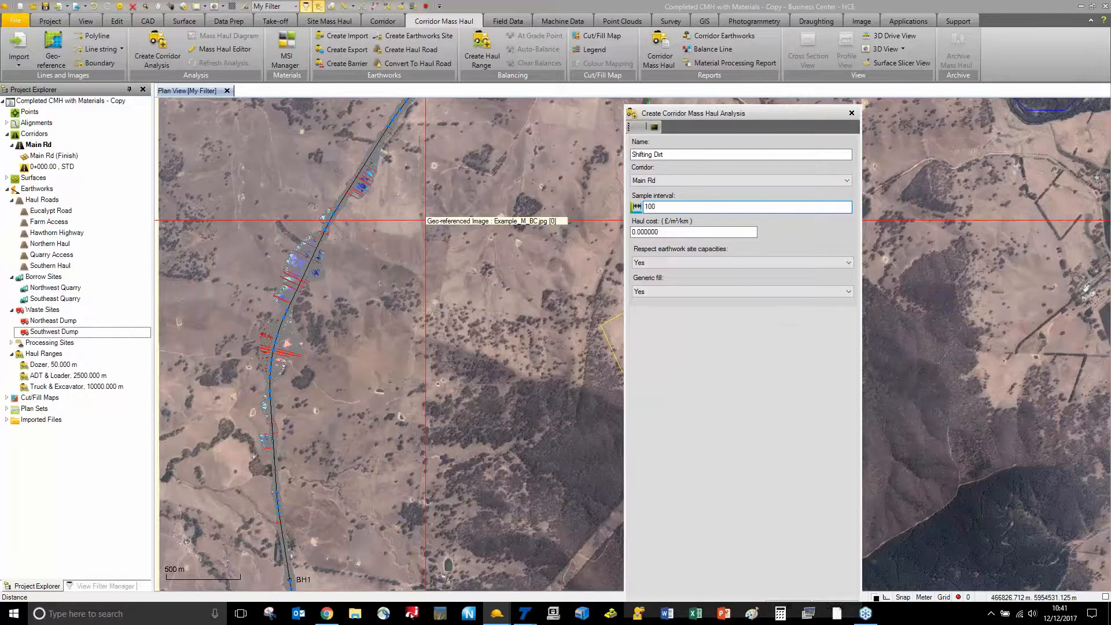
Set haul cost to 0.5 and Generic fill to No for the Shifting Dirt analysis
double_click(636, 232)
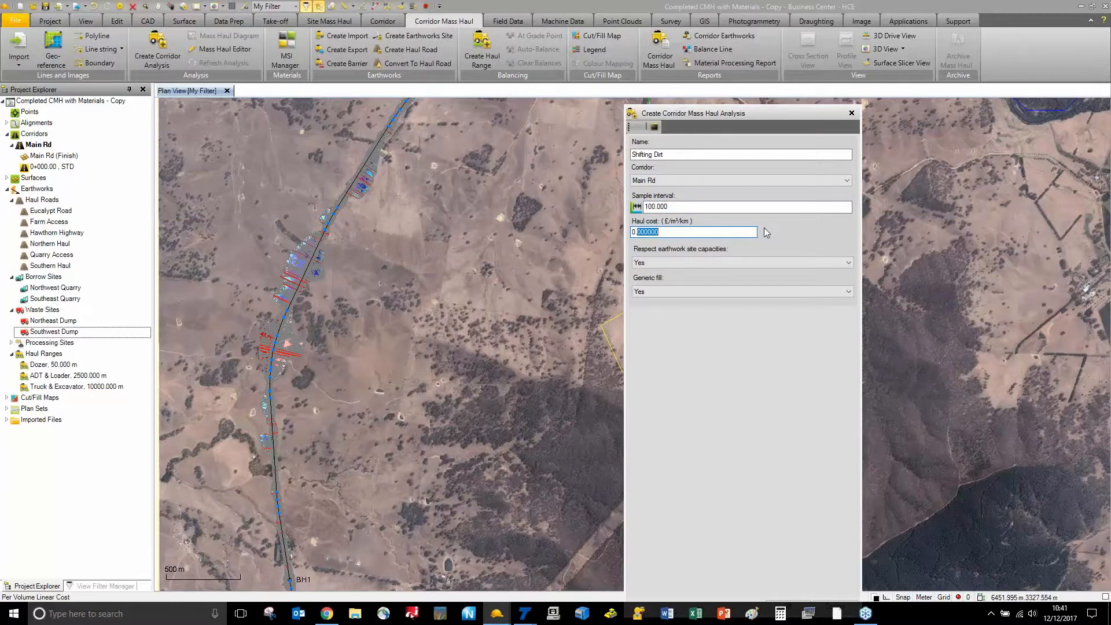
type("5")
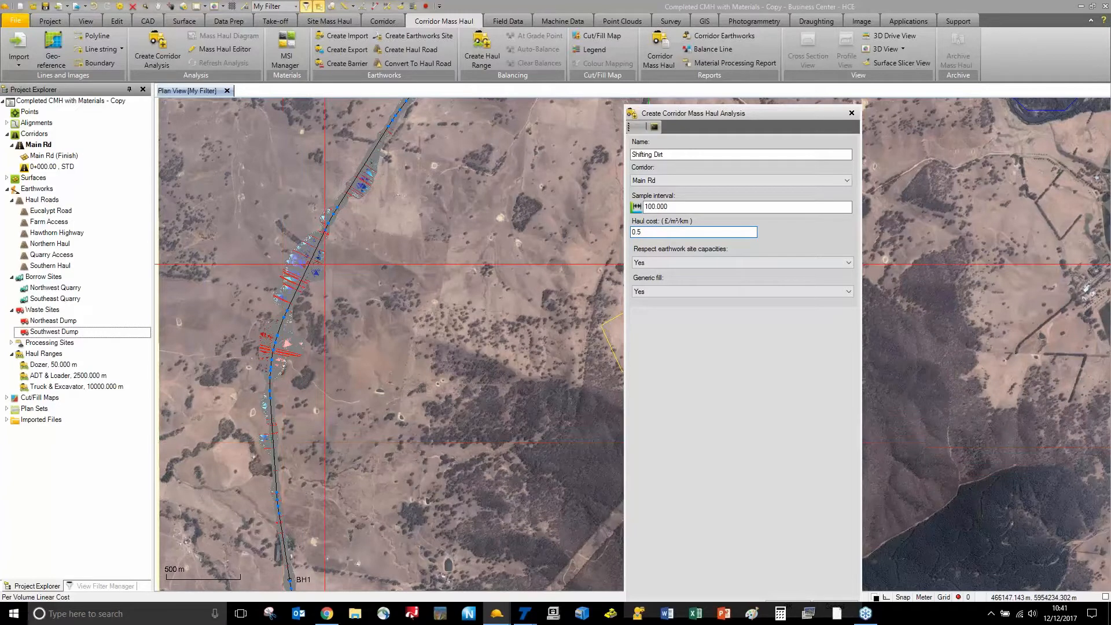
left_click(685, 294)
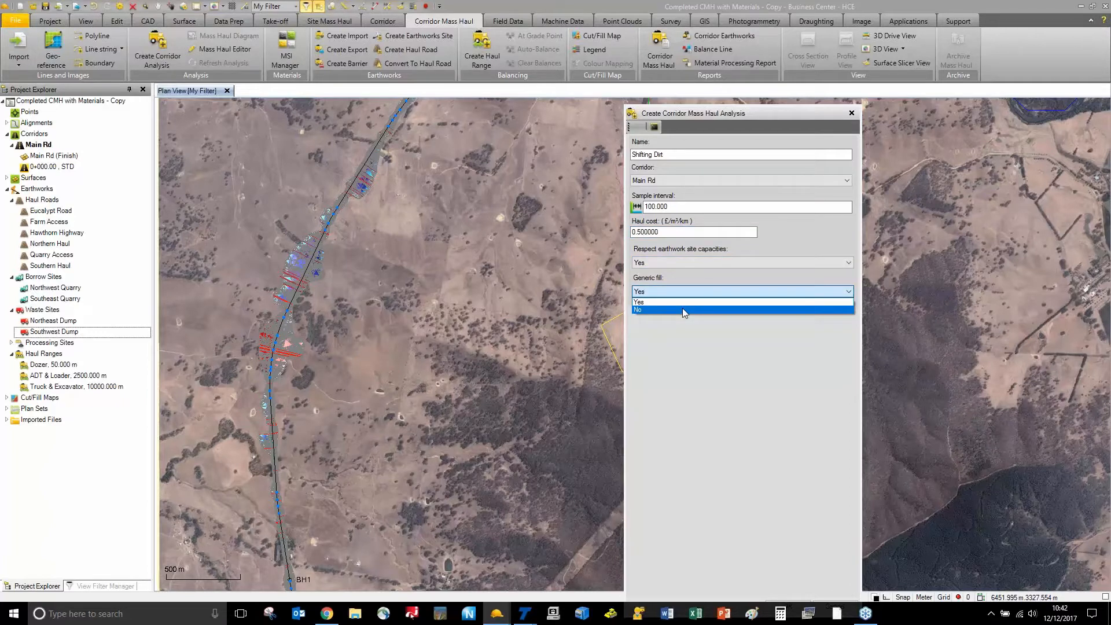
left_click(682, 310)
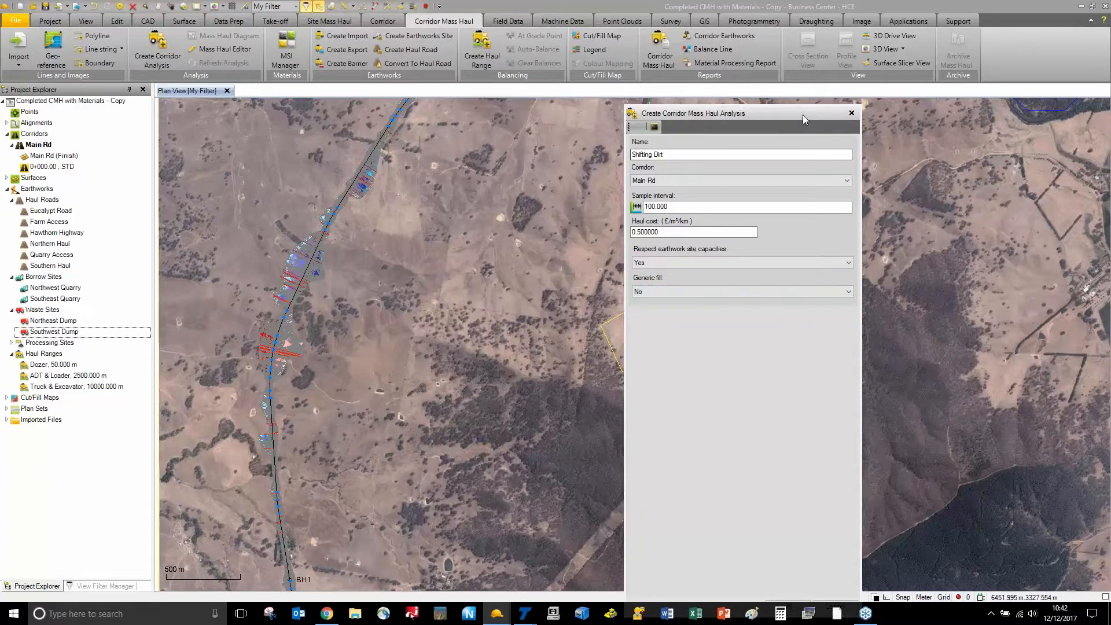
mouse_move(803, 115)
left_mouse_down()
mouse_move(822, 65)
mouse_move(786, 114)
mouse_move(788, 102)
left_mouse_up()
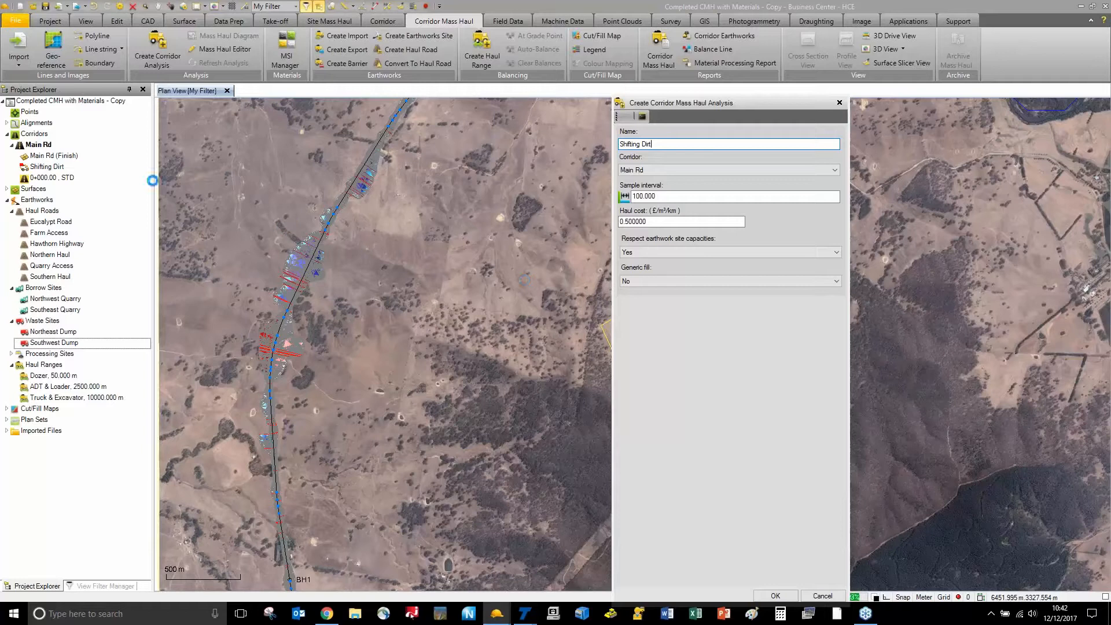
Open the Corridor Mass Haul Diagram for the Shifting Dirt analysis from the Project Explorer
left_click(45, 167)
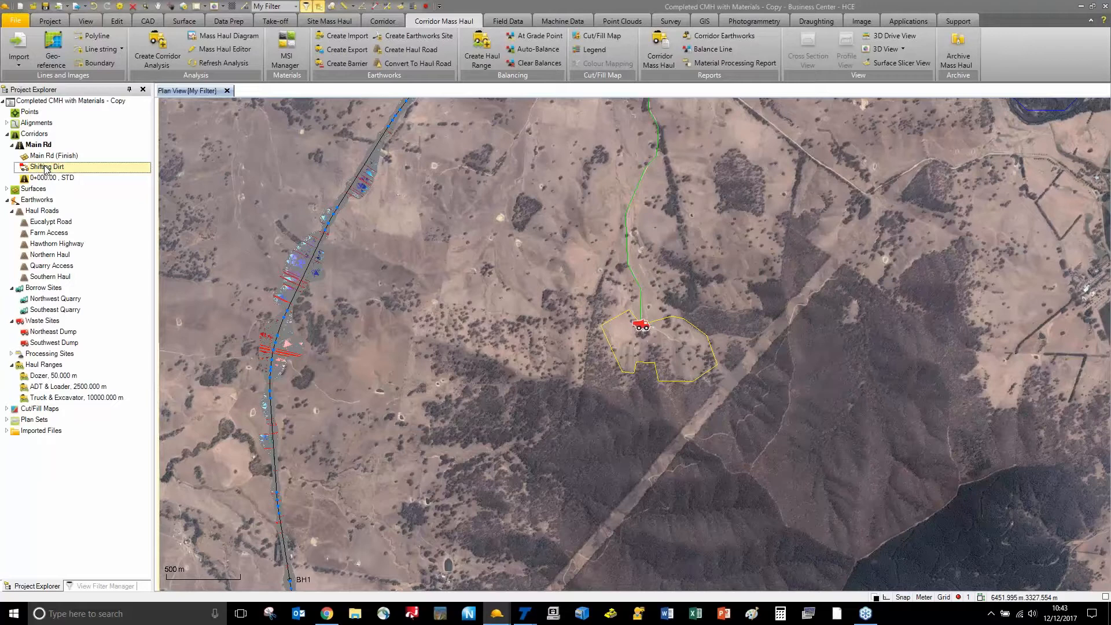
right_click(46, 168)
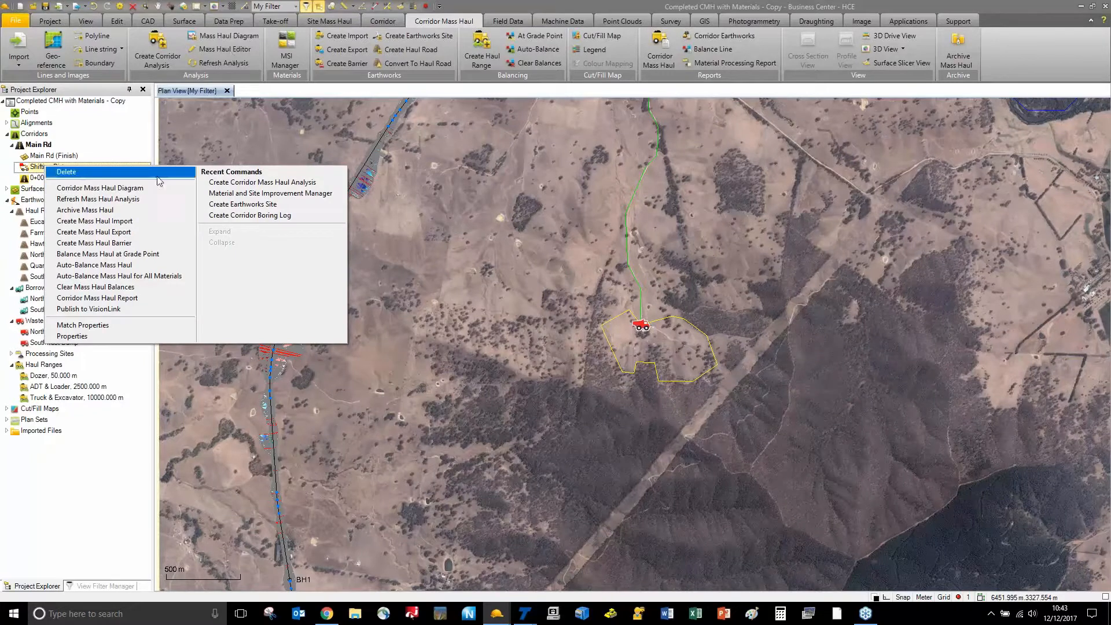
left_click(142, 191)
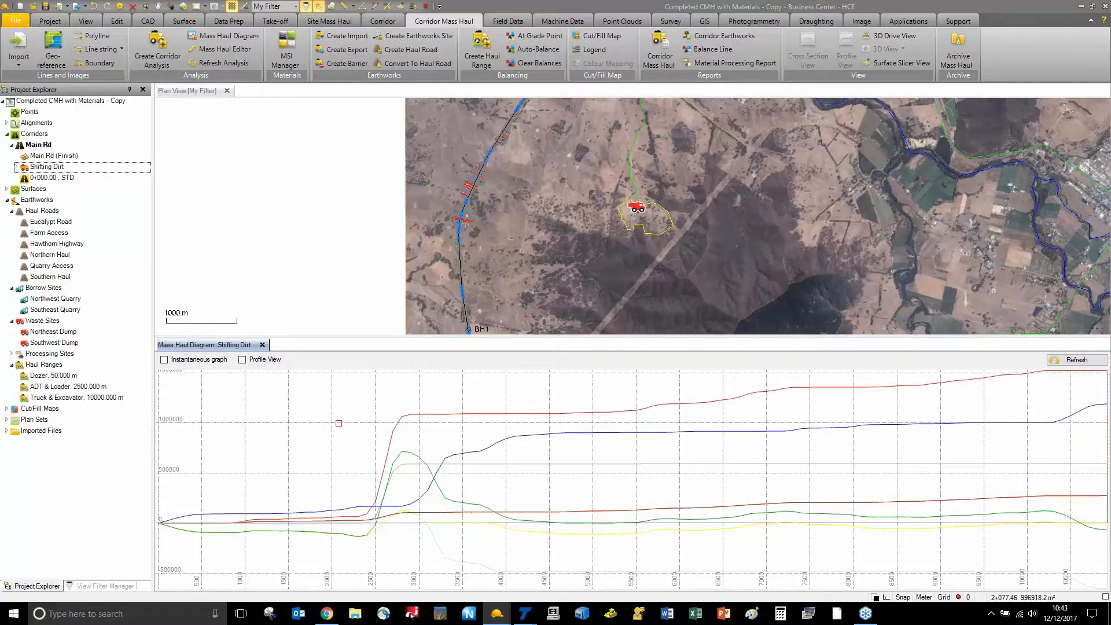
scroll(774, 496, "down", 3)
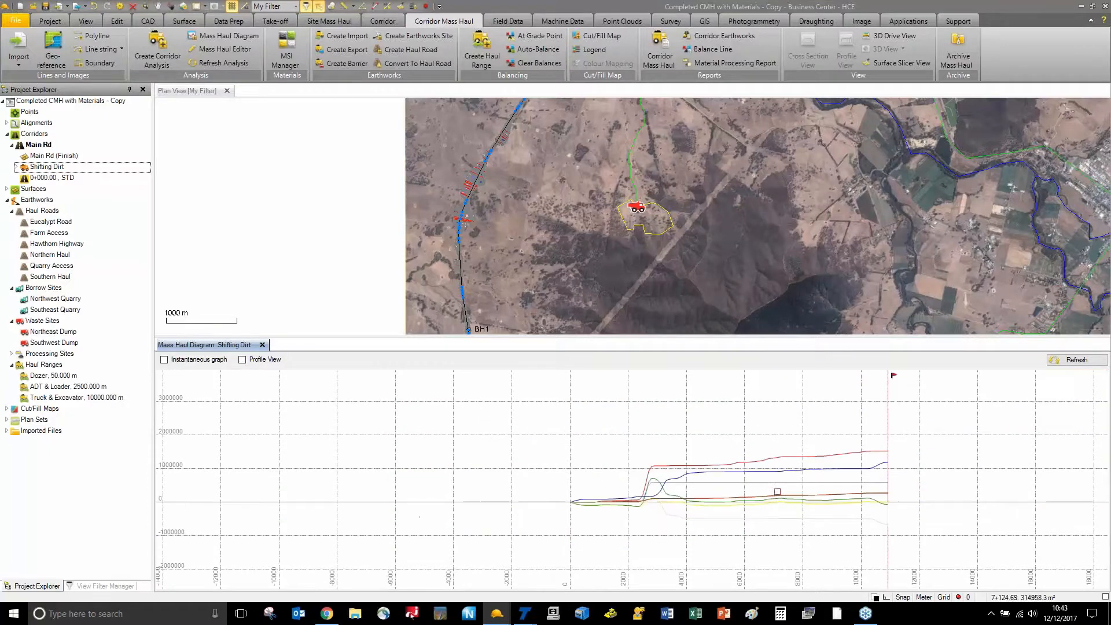
scroll(843, 463, "up", 3)
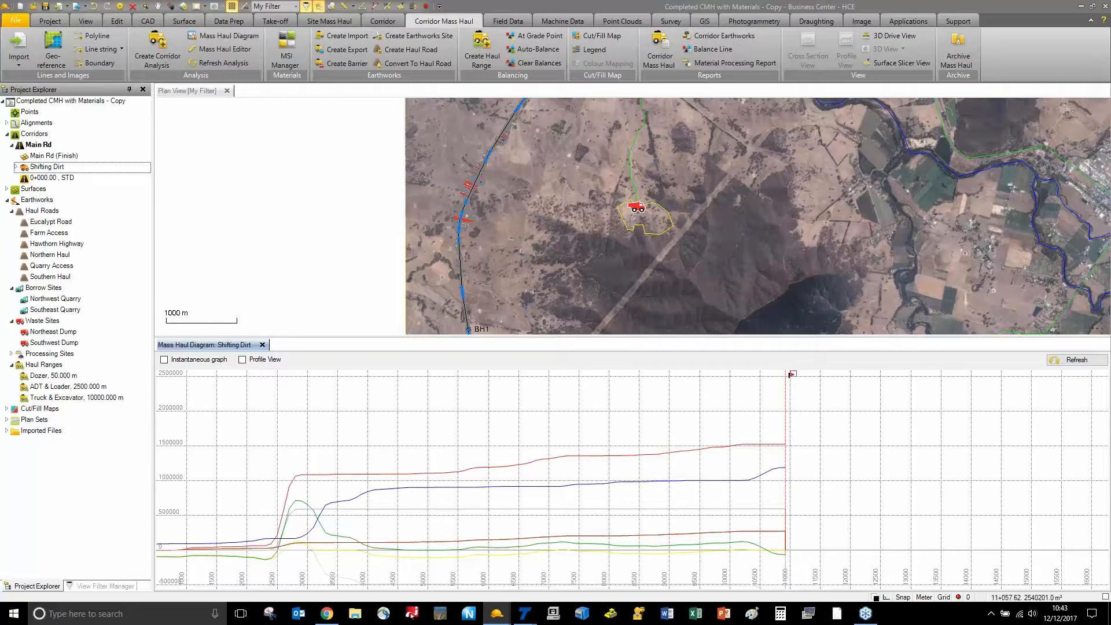
left_click(791, 375)
right_click(791, 375)
left_click(817, 443)
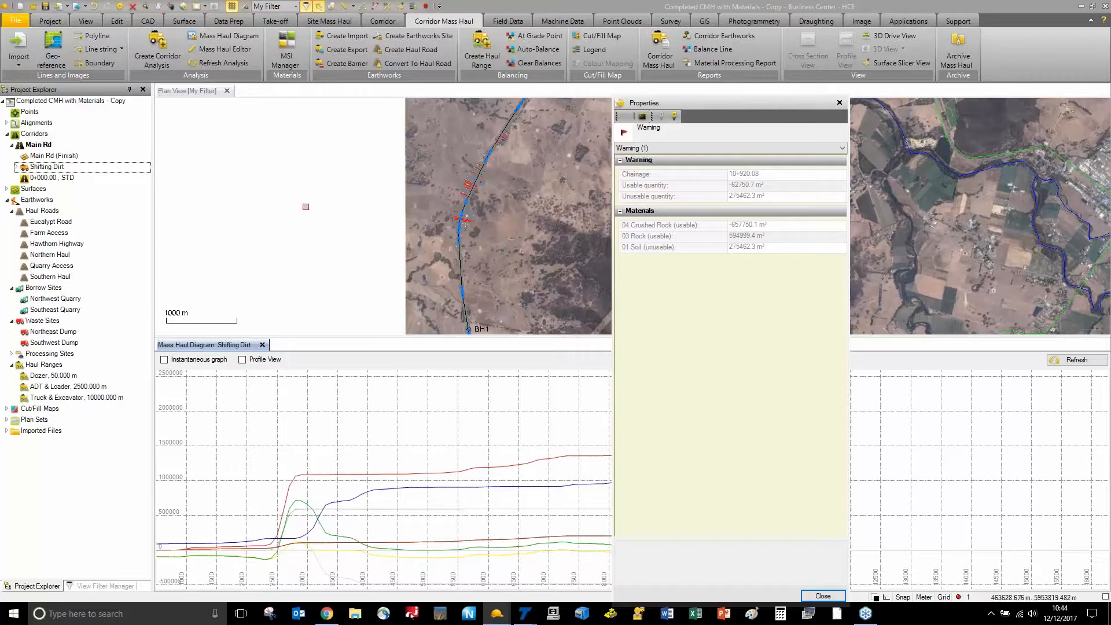
left_click(839, 104)
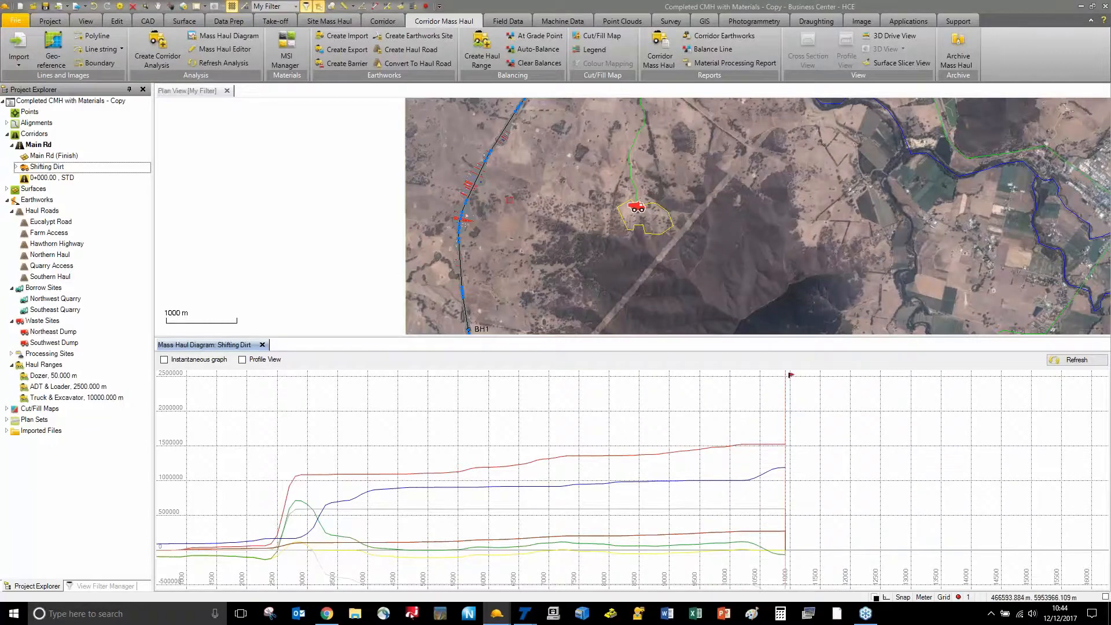
middle_click_drag(534, 186, 455, 265)
middle_click_drag(511, 163, 404, 289)
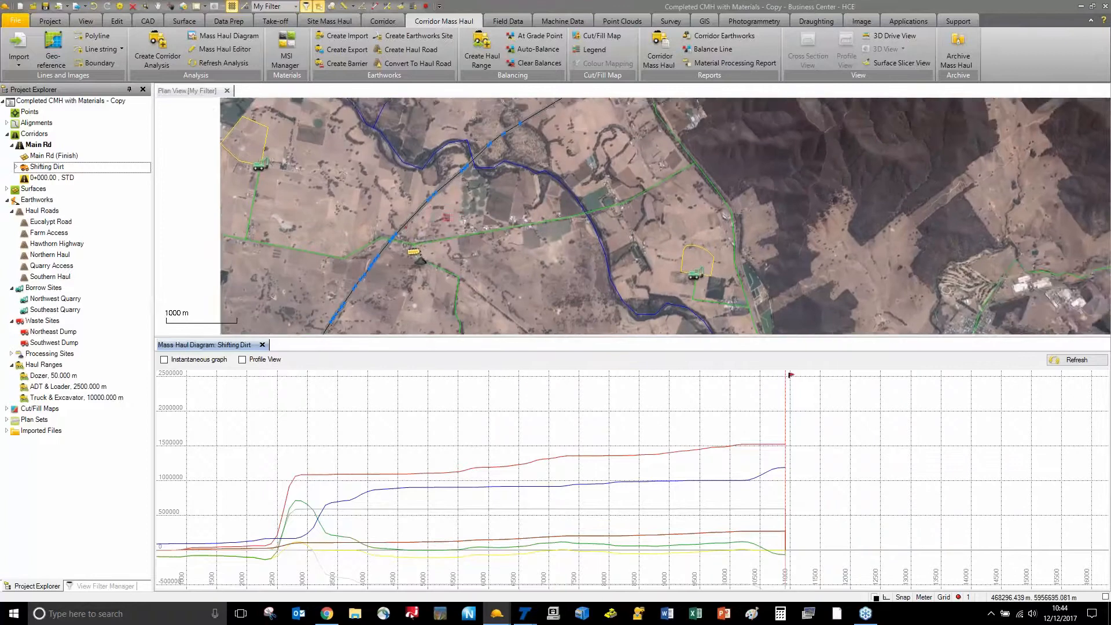
middle_click_drag(467, 199, 465, 207)
scroll(440, 272, "up", 3)
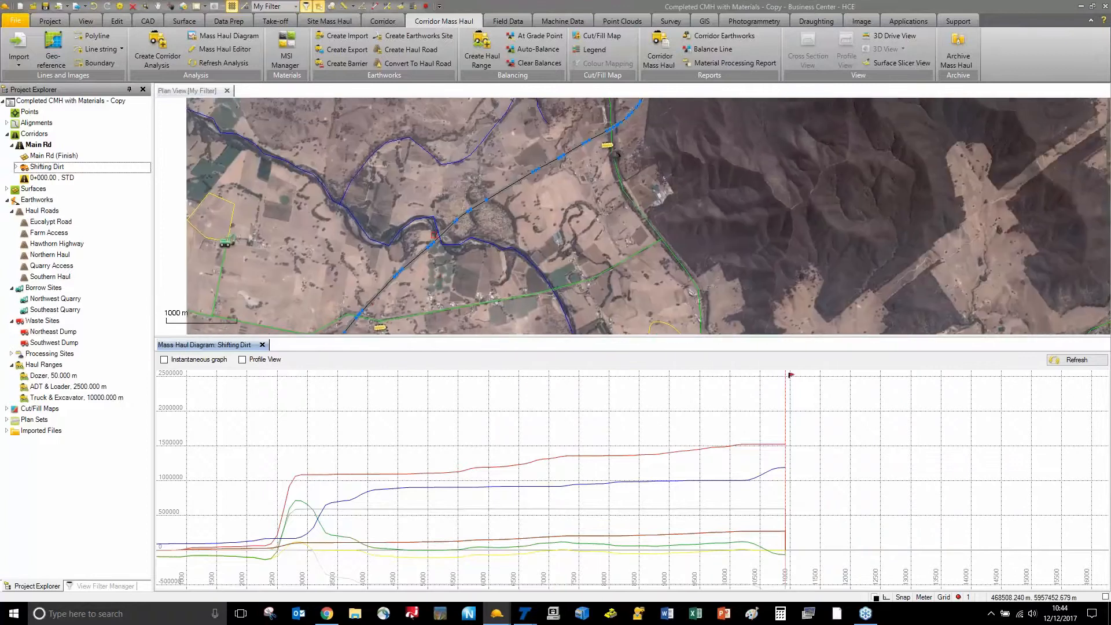
scroll(436, 238, "up", 2)
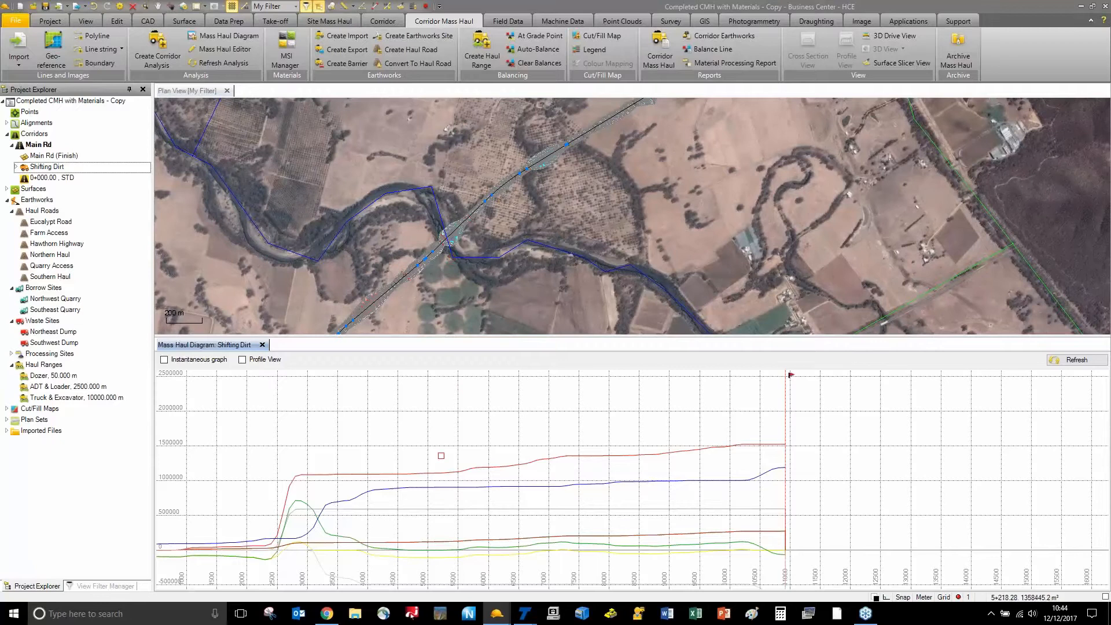
middle_click_drag(436, 454, 541, 438)
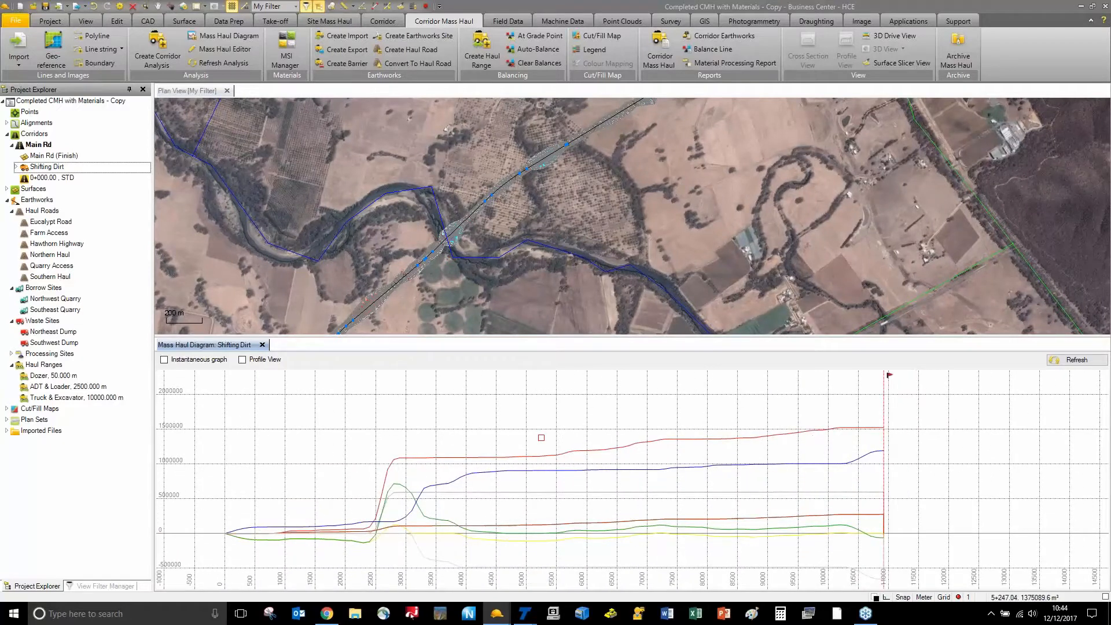
Create a circumventable mass haul barrier named 'River' at the river crossing, chainage 7+270.00
left_click(348, 65)
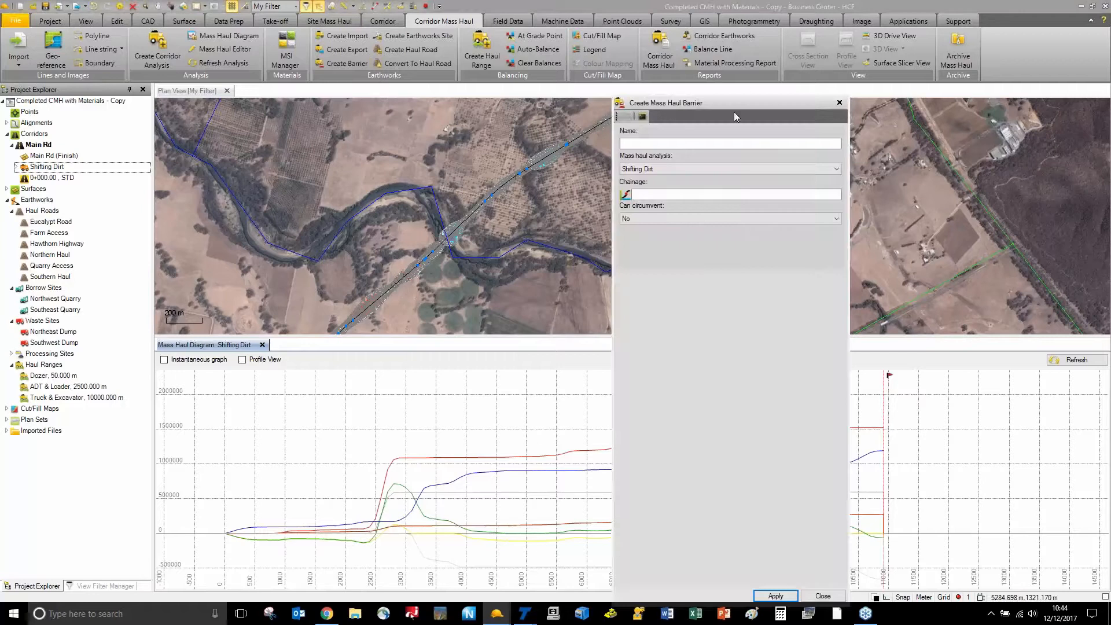
left_click(703, 143)
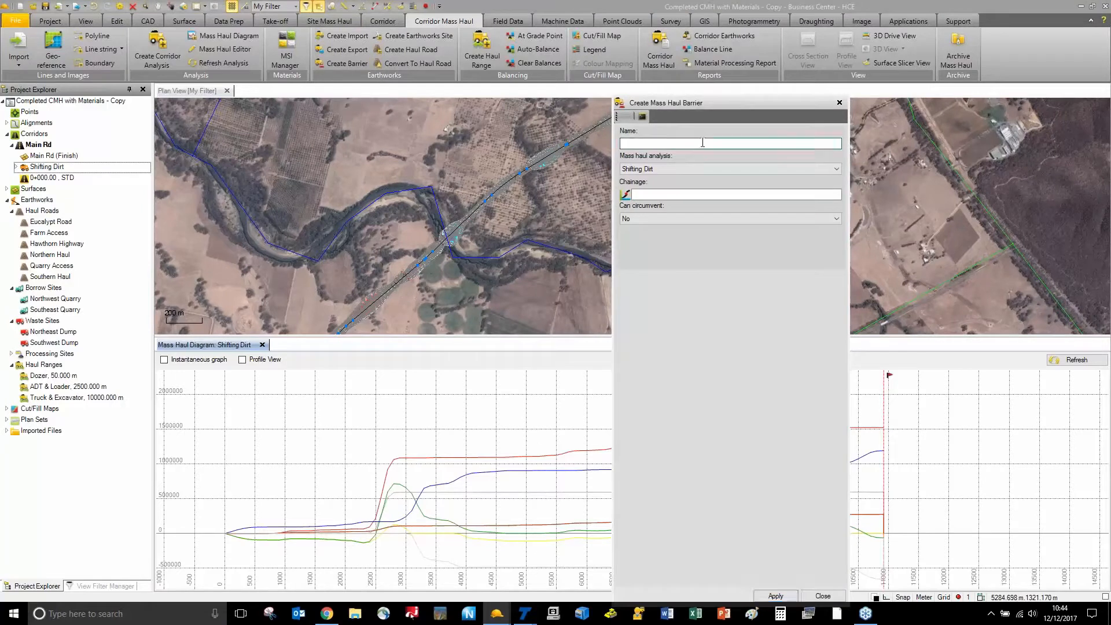
type("River")
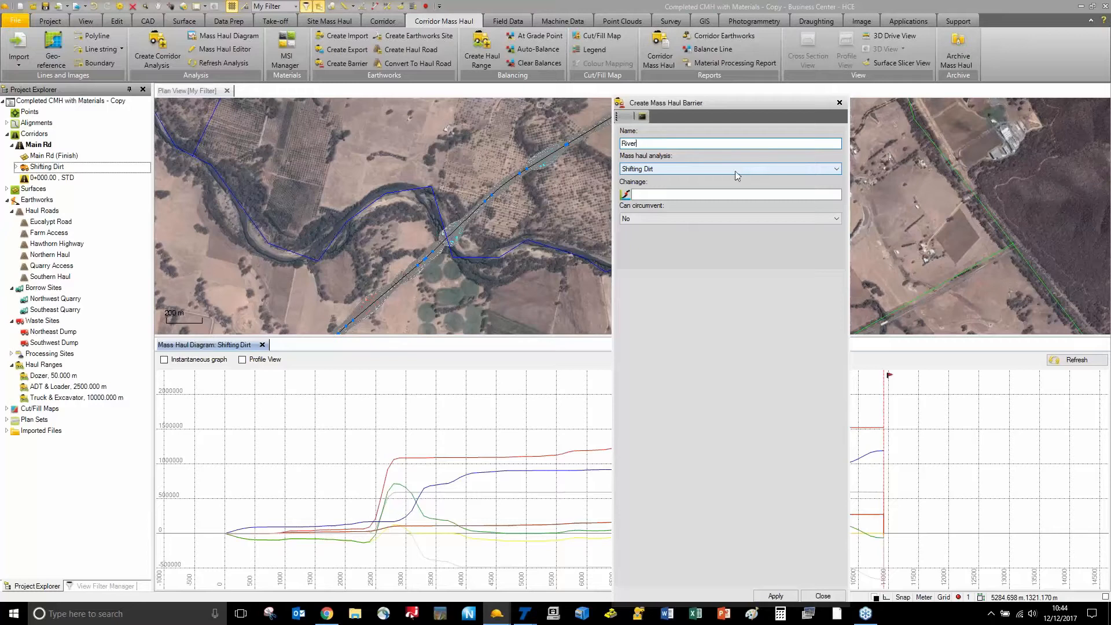
left_click(712, 195)
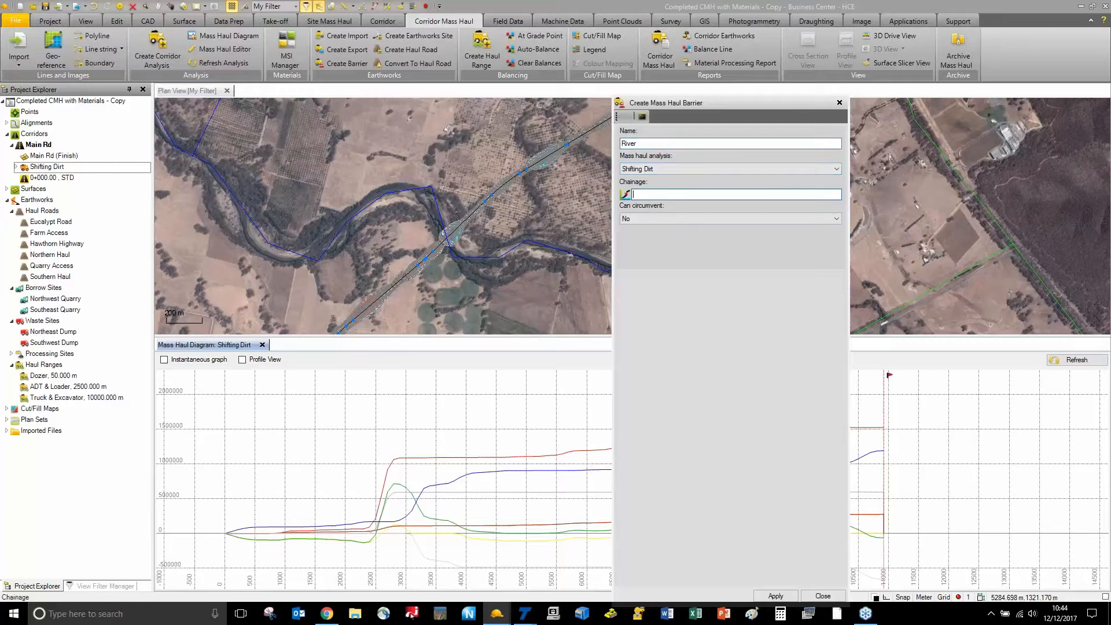
left_click(444, 243)
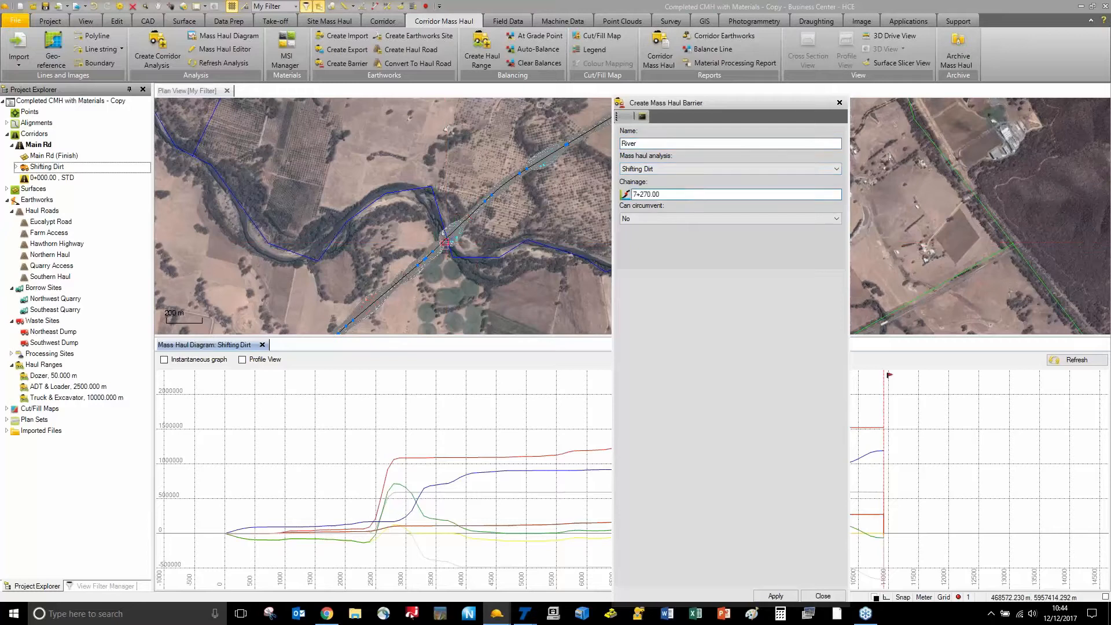
left_click(679, 217)
left_click(676, 230)
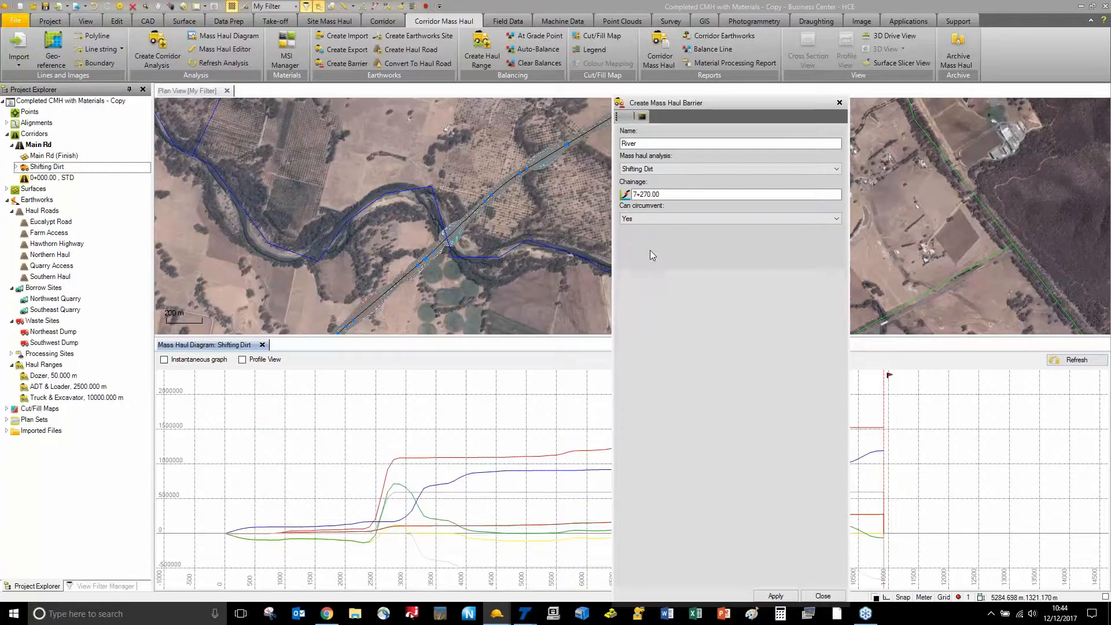
left_click(774, 596)
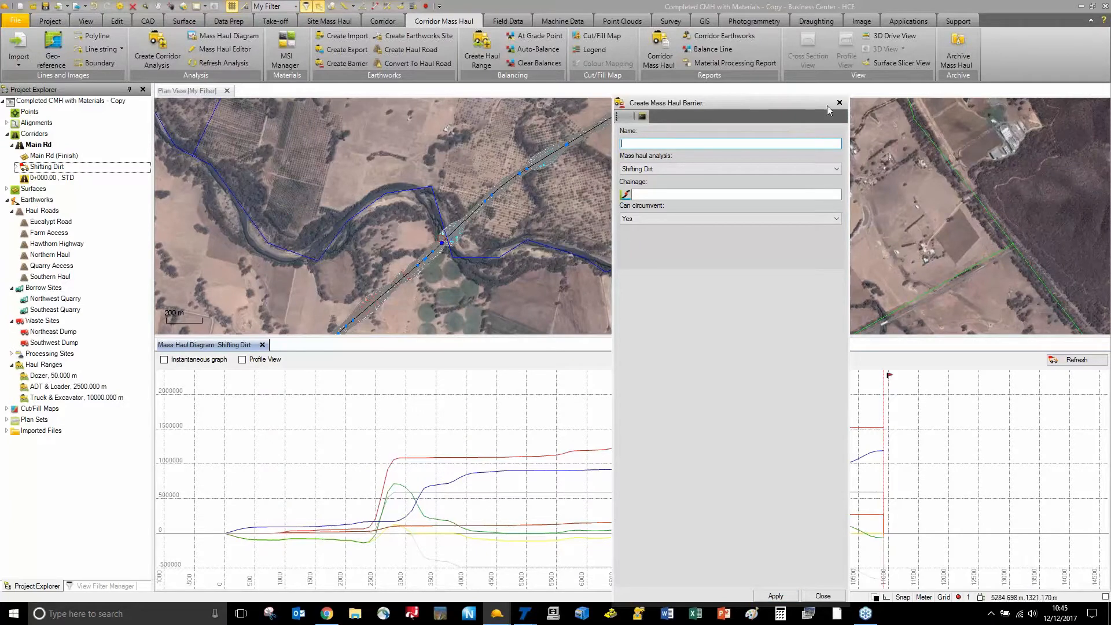
left_click(839, 103)
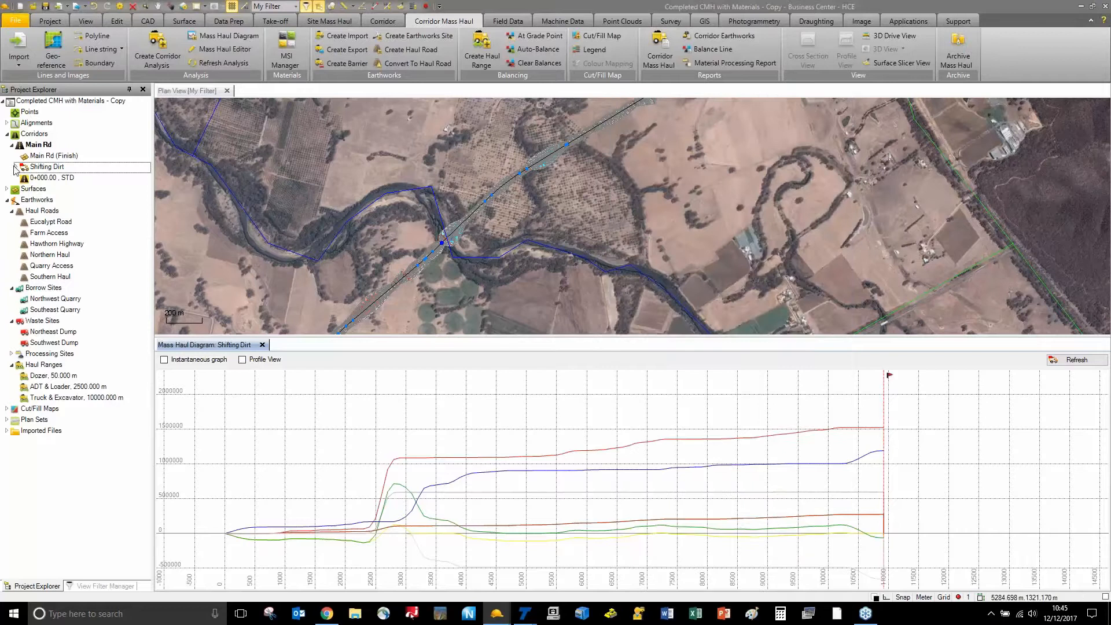
Show the River barrier under Shifting Dirt and refresh the diagram to show the curve breaking near 7270
left_click(15, 168)
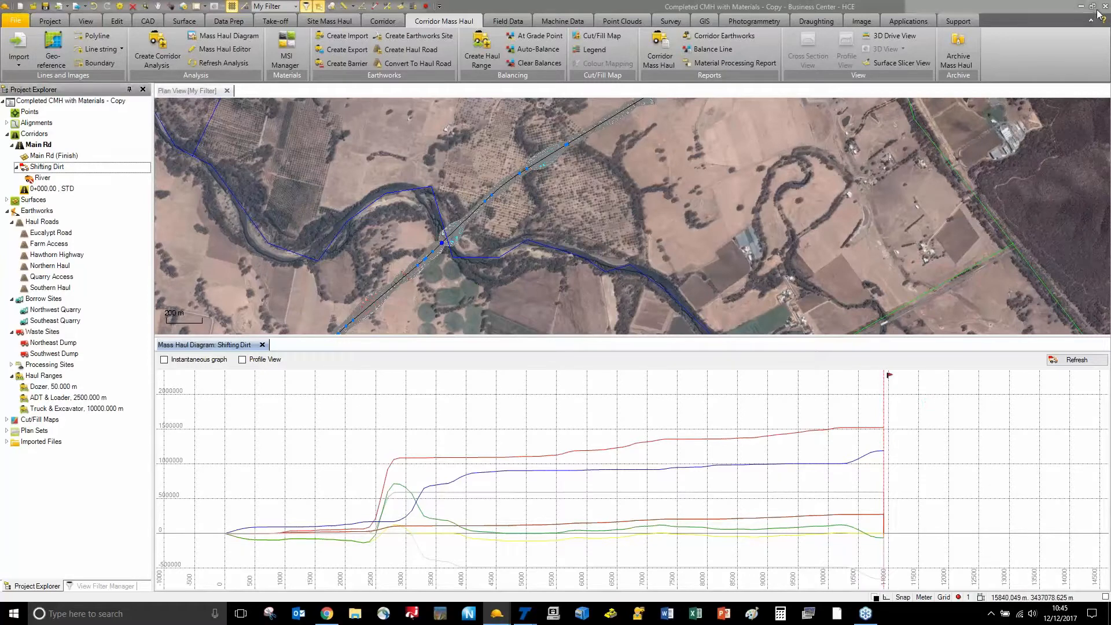
left_click(1070, 362)
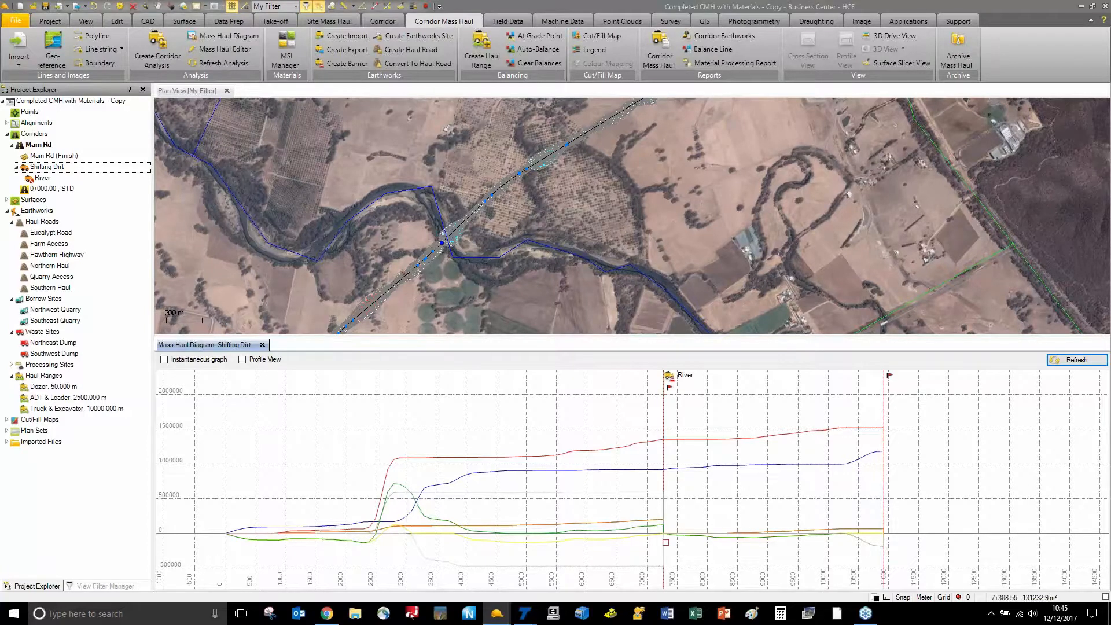
scroll(665, 542, "up", 3)
left_click(645, 514)
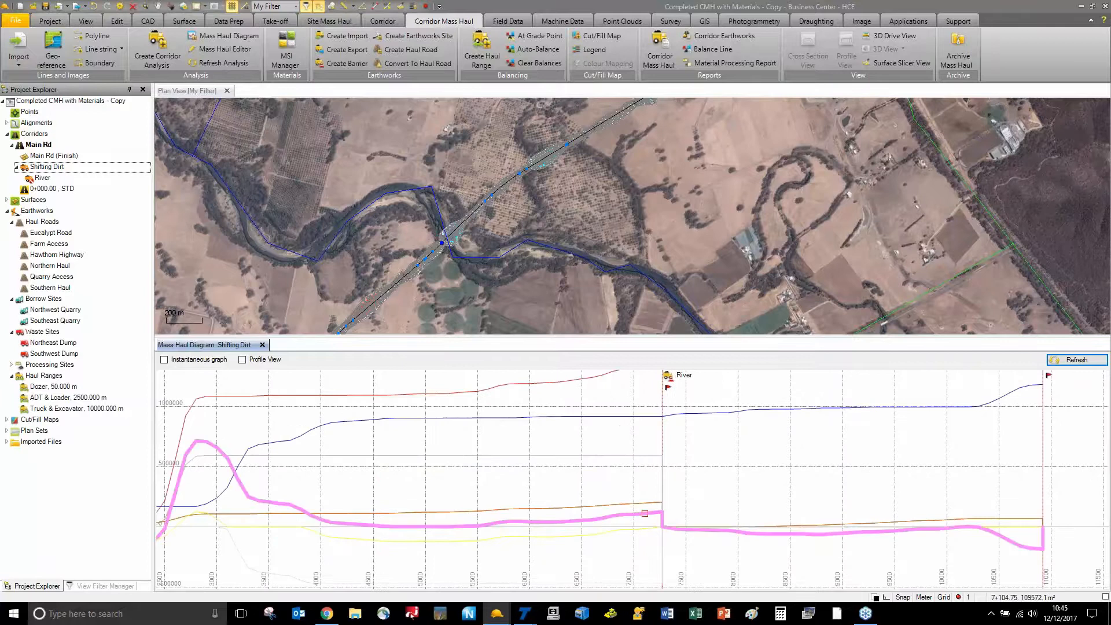
scroll(645, 514, "down", 3)
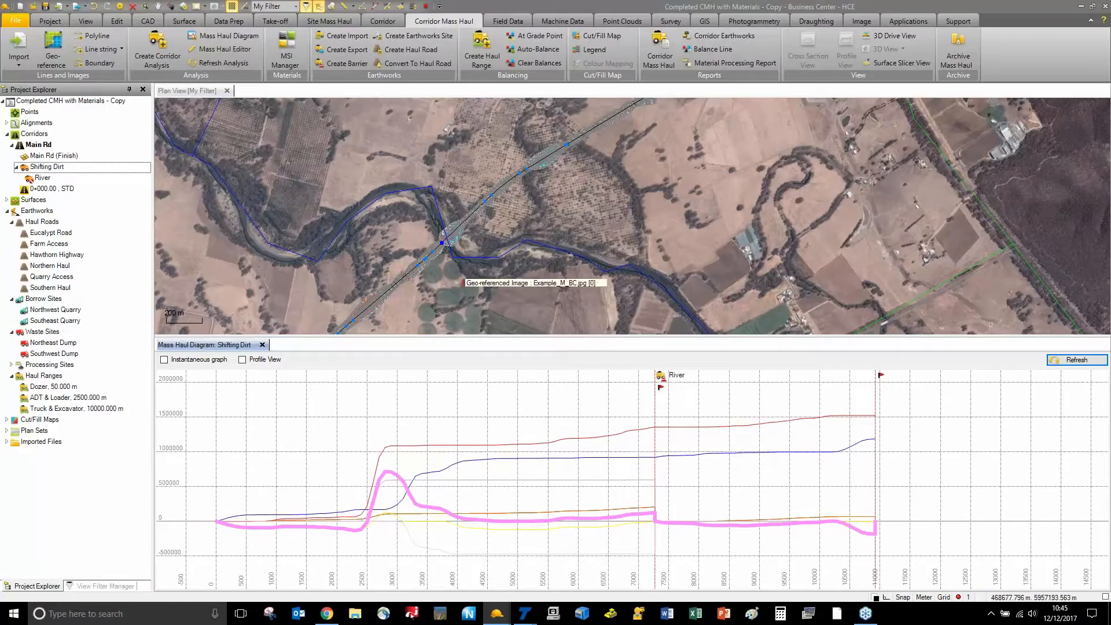
Set Active to Yes for all six haul roads, Eucalypt Road through Southern Haul
left_click(63, 235)
left_click(58, 289, "shift")
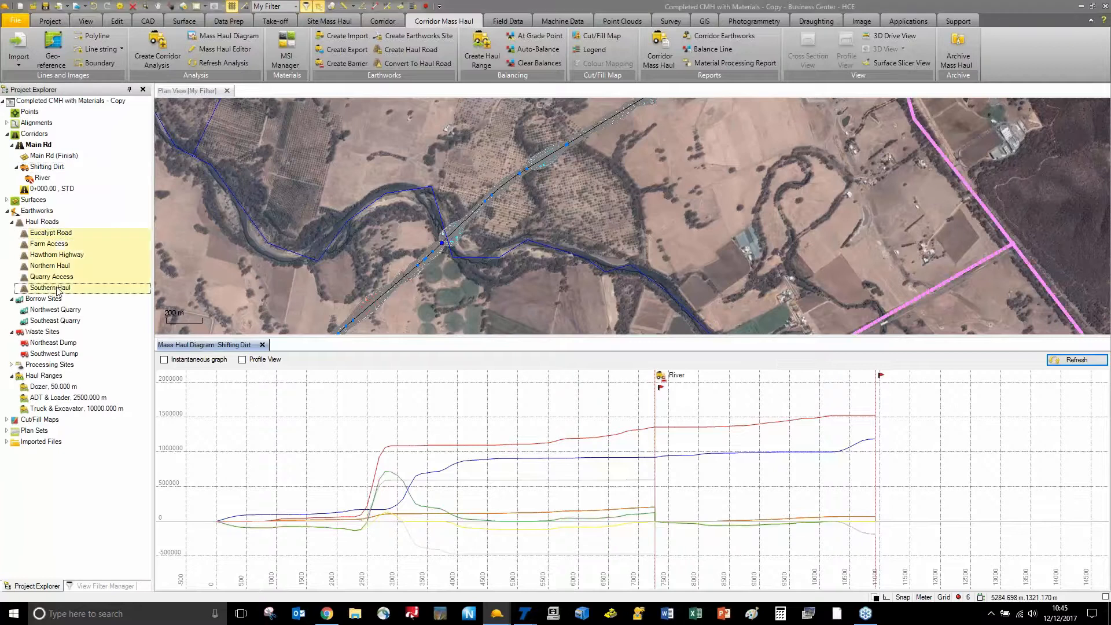
right_click(58, 291)
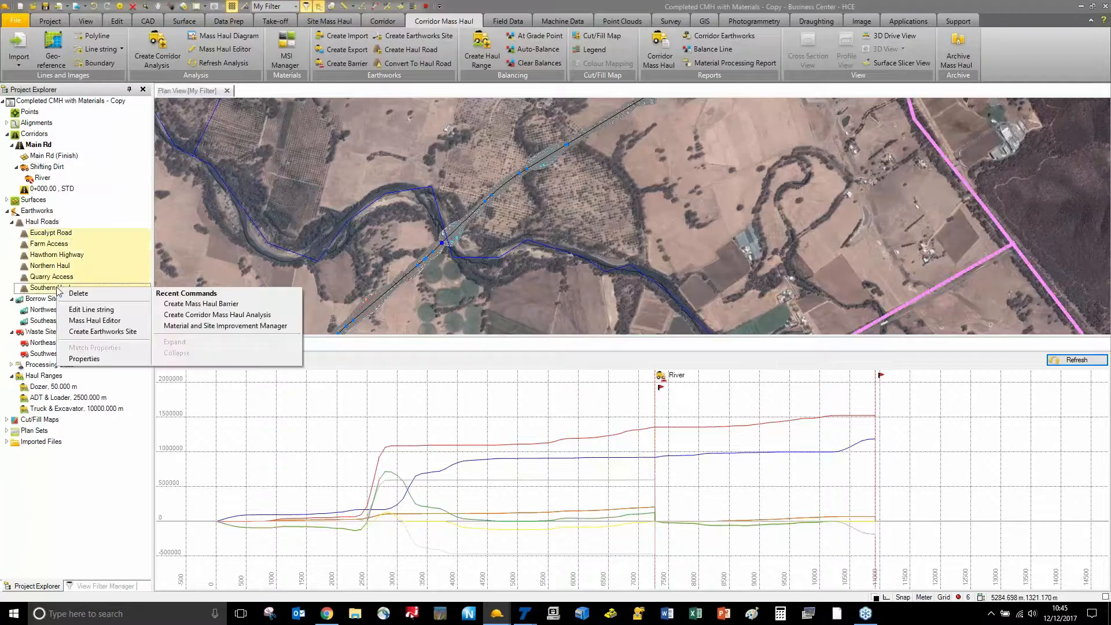
left_click(89, 359)
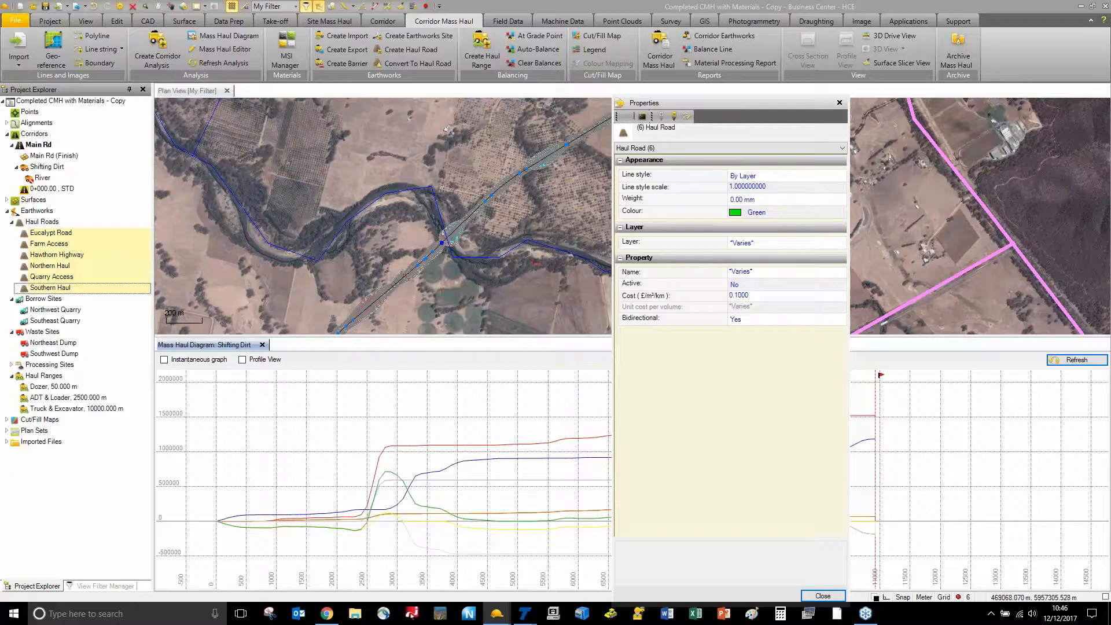
left_click(781, 285)
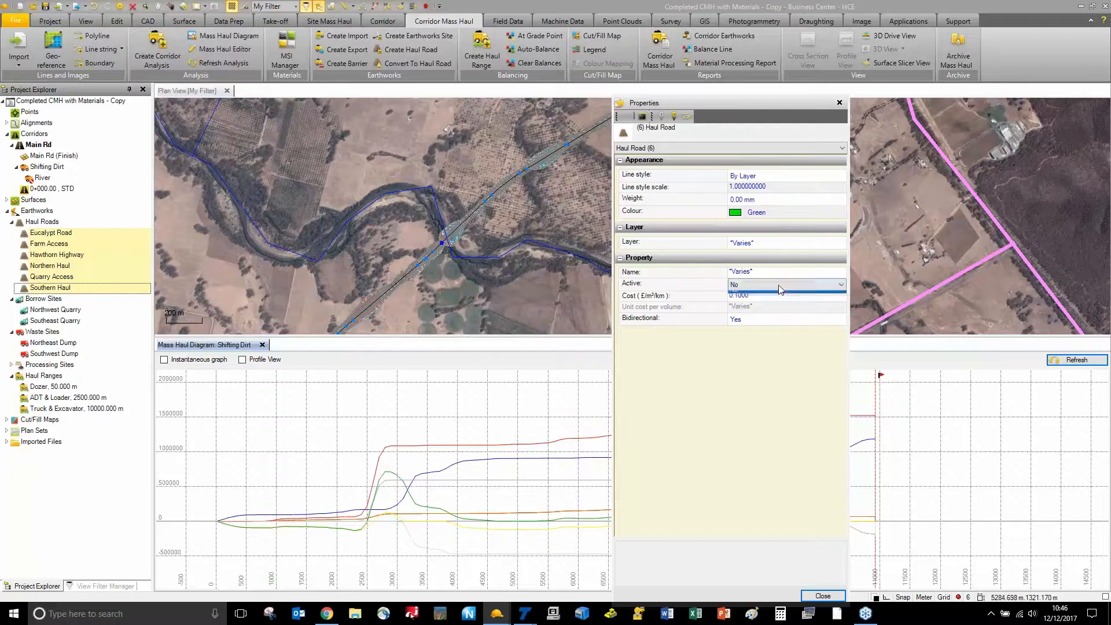
left_click(776, 296)
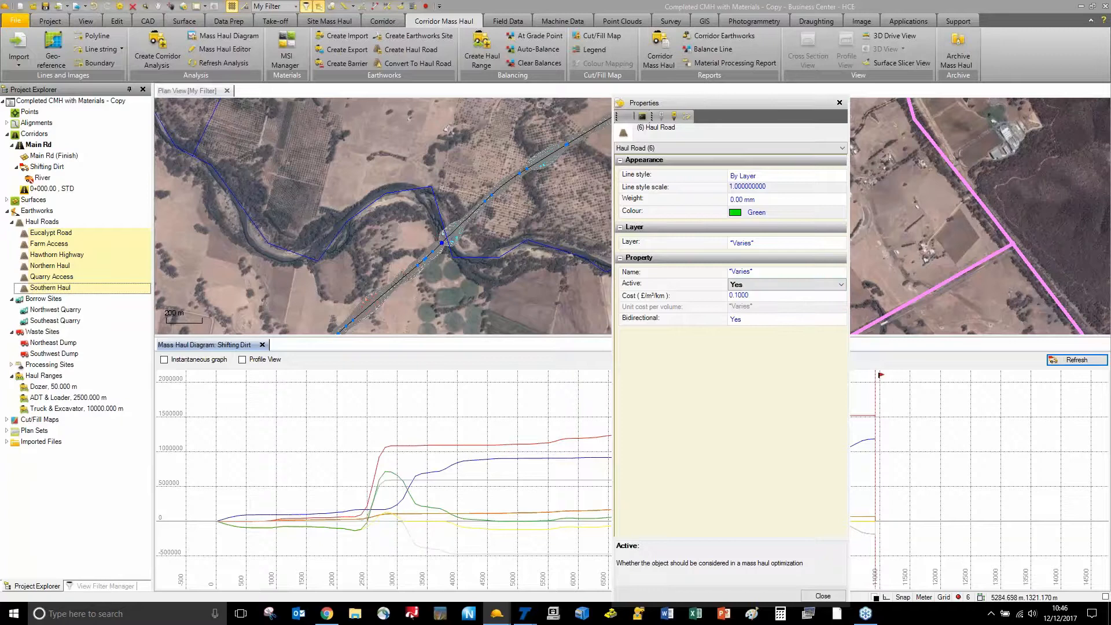
key("Tab")
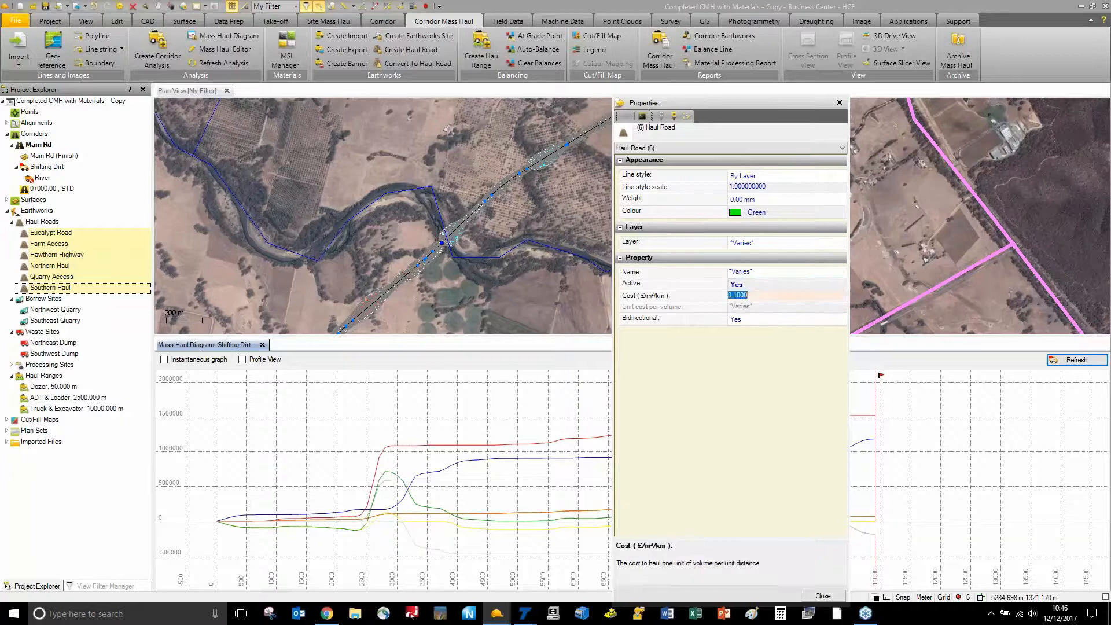
left_click(823, 596)
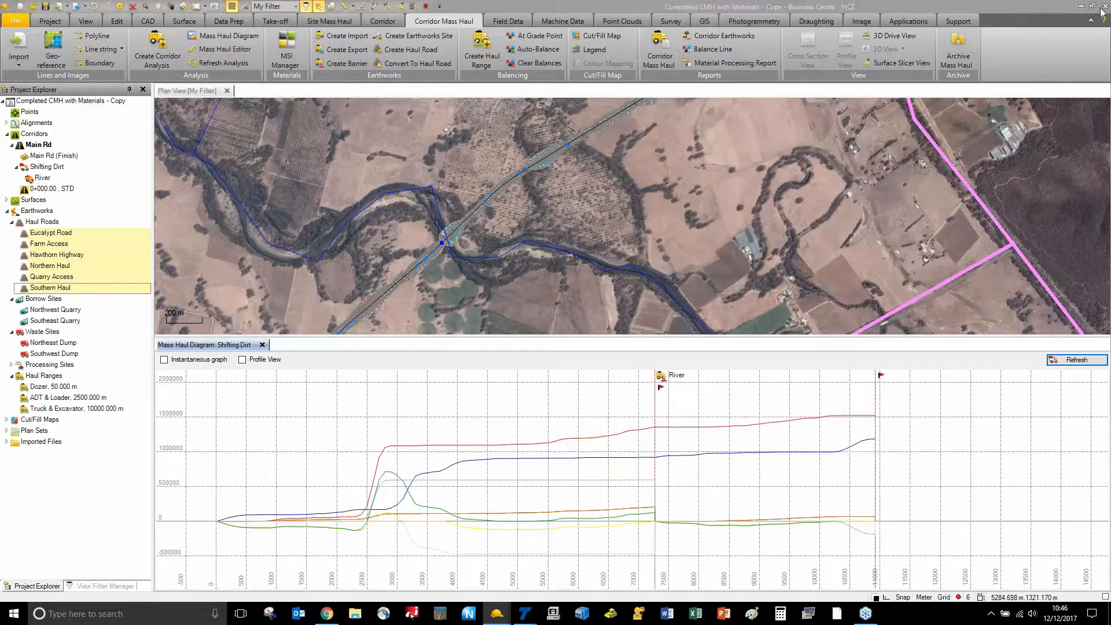
Refresh the mass haul diagram so Crusher 01 and Crusher 02 appear
left_click(1075, 360)
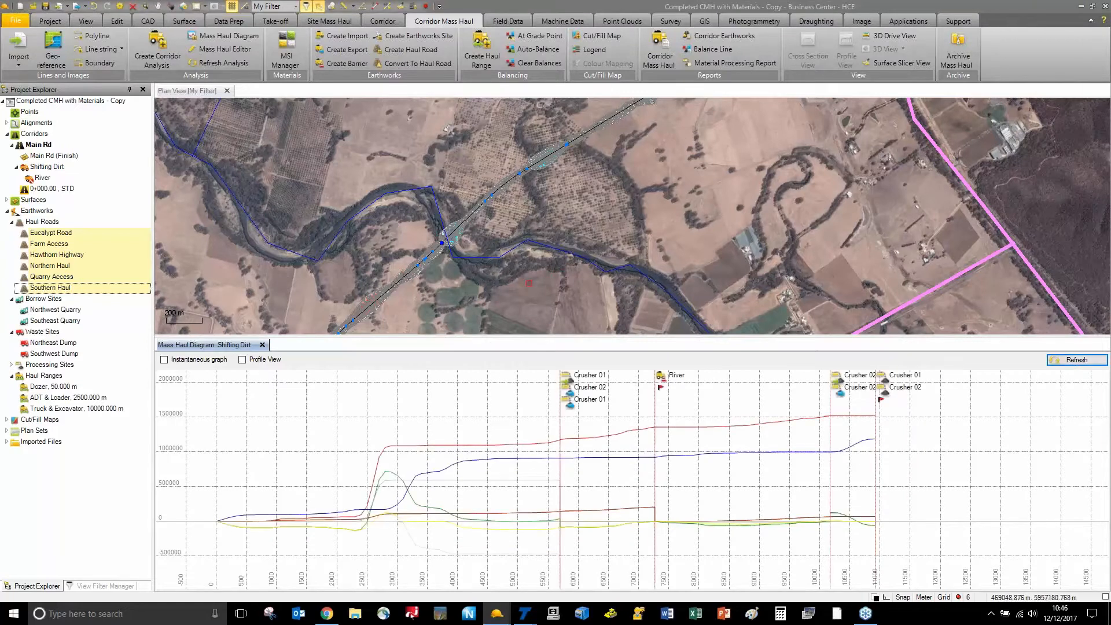
scroll(529, 283, "down", 5)
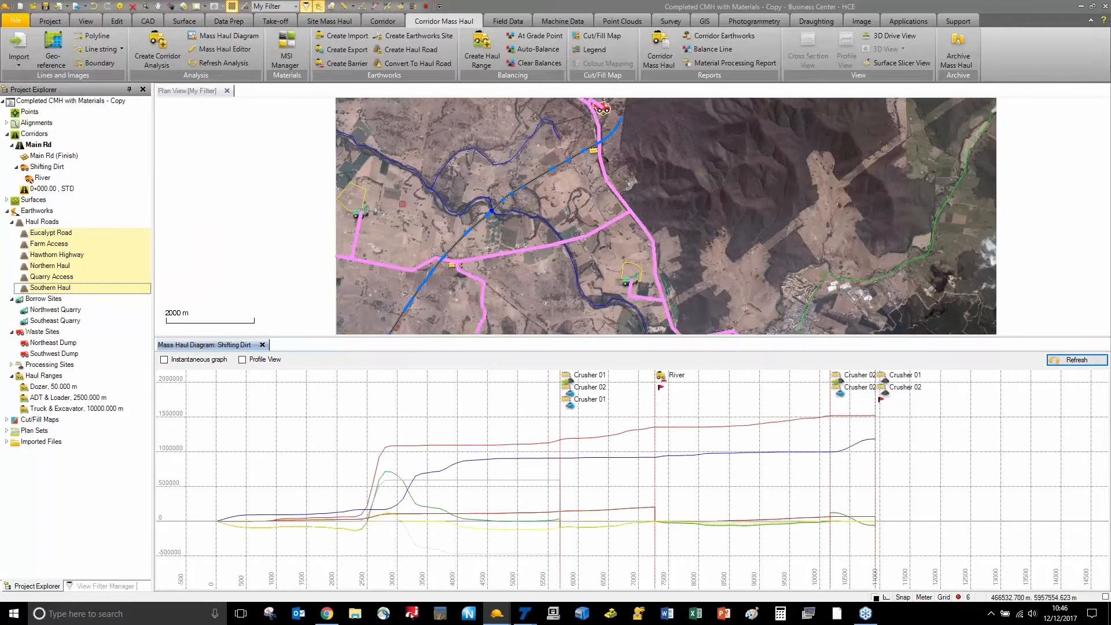
key("Escape")
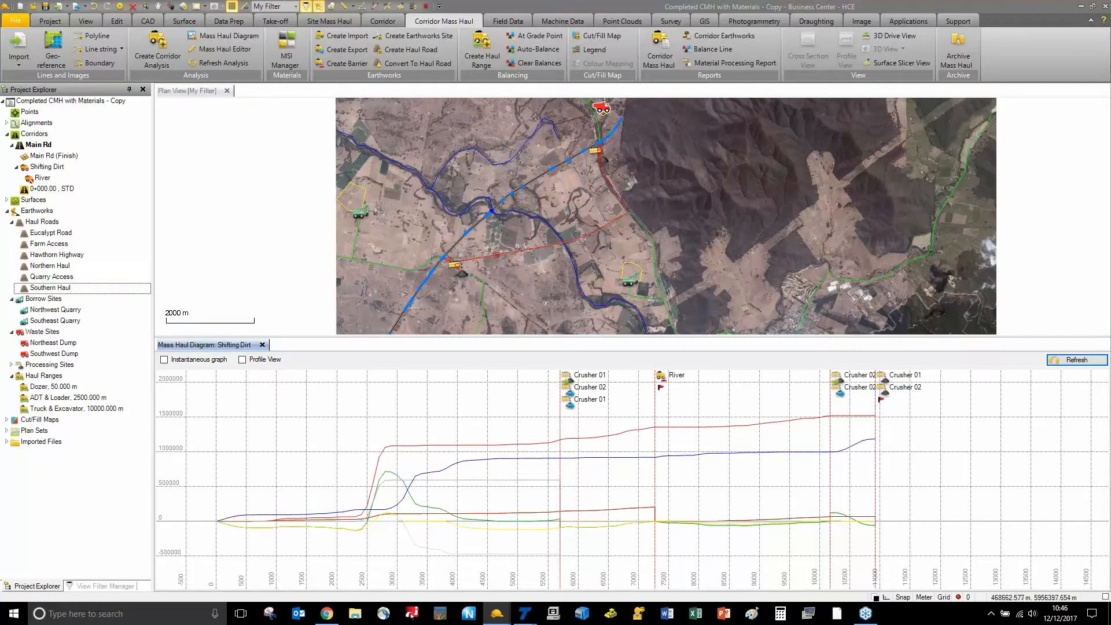
Select Eucalypt Road on the map from the overlapping items, then deselect it
left_click(496, 255)
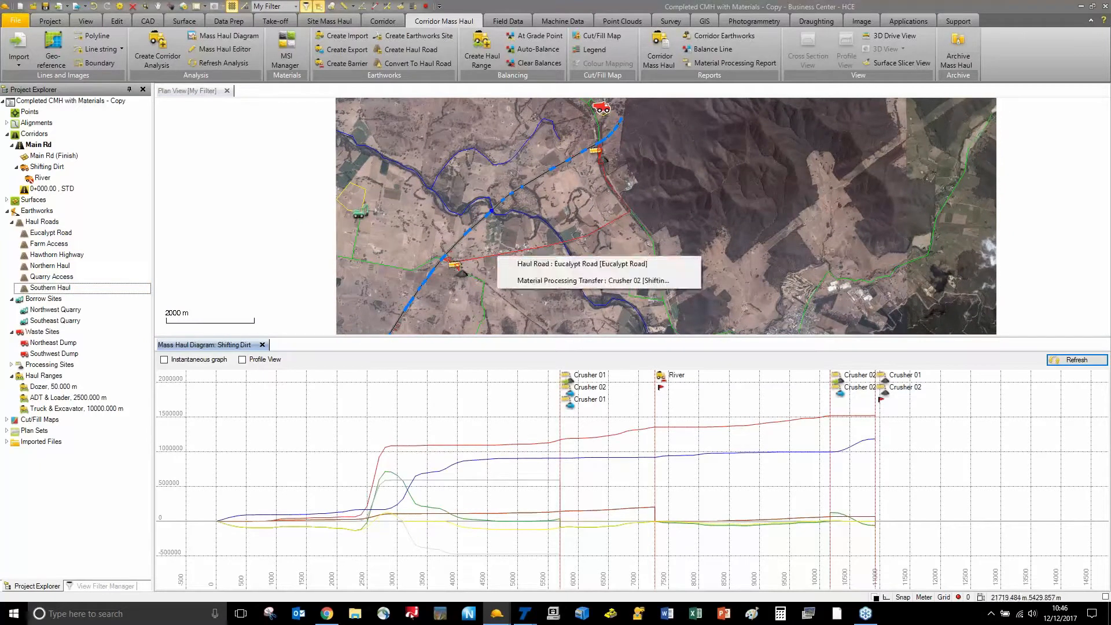
left_click(509, 262)
left_click(483, 256)
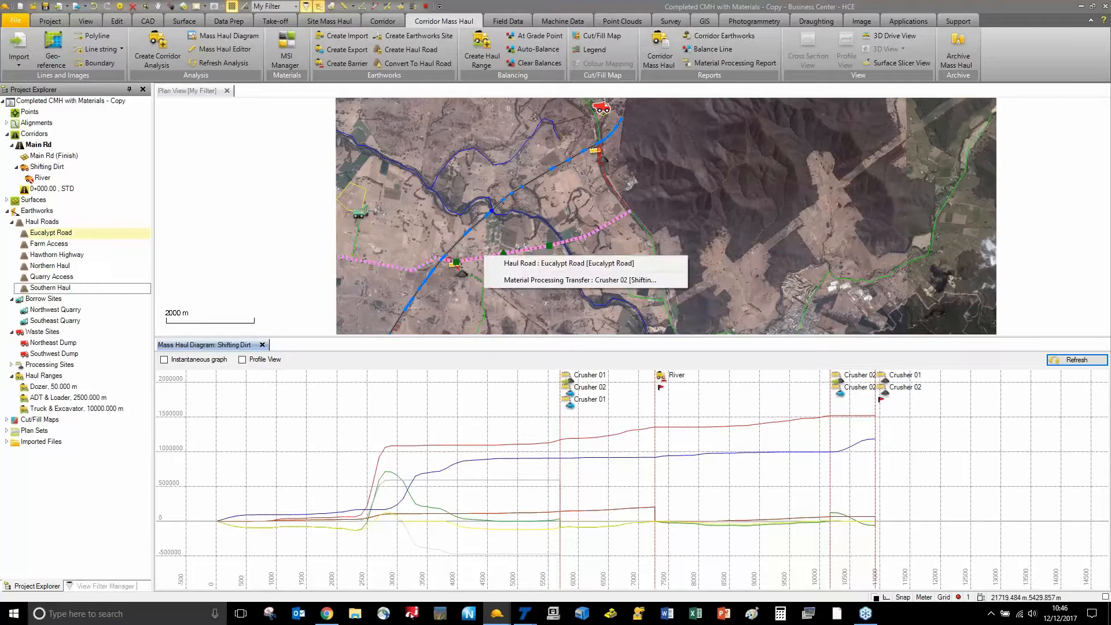
left_click(268, 277)
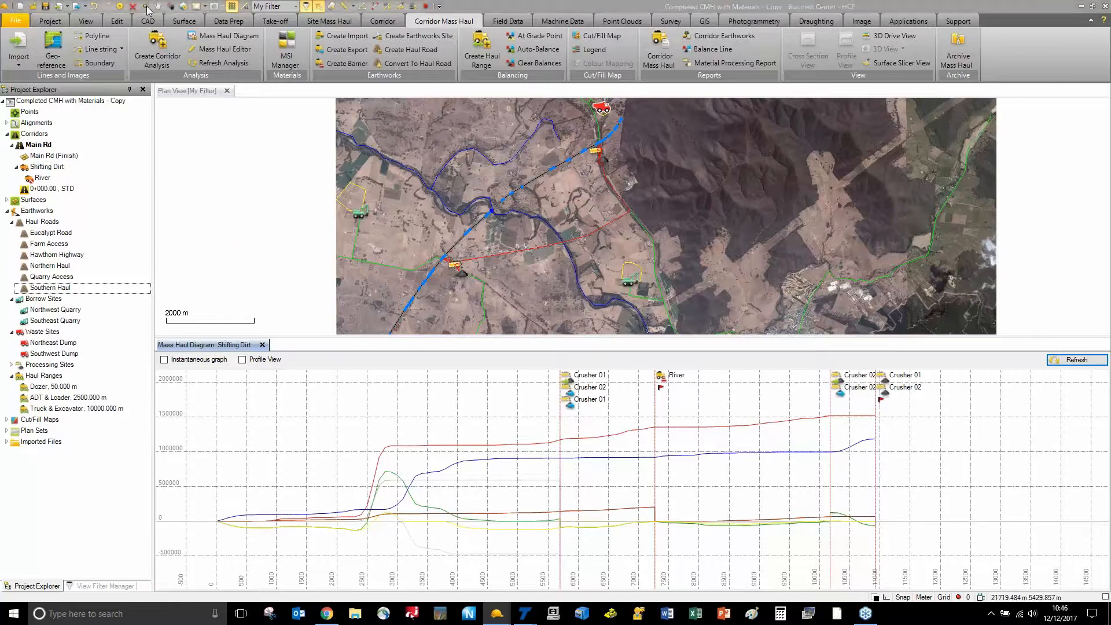
Set Crusher 01 and Crusher 02 to inactive, then refresh the Shifting Dirt diagram
left_click(12, 366)
left_click(39, 380)
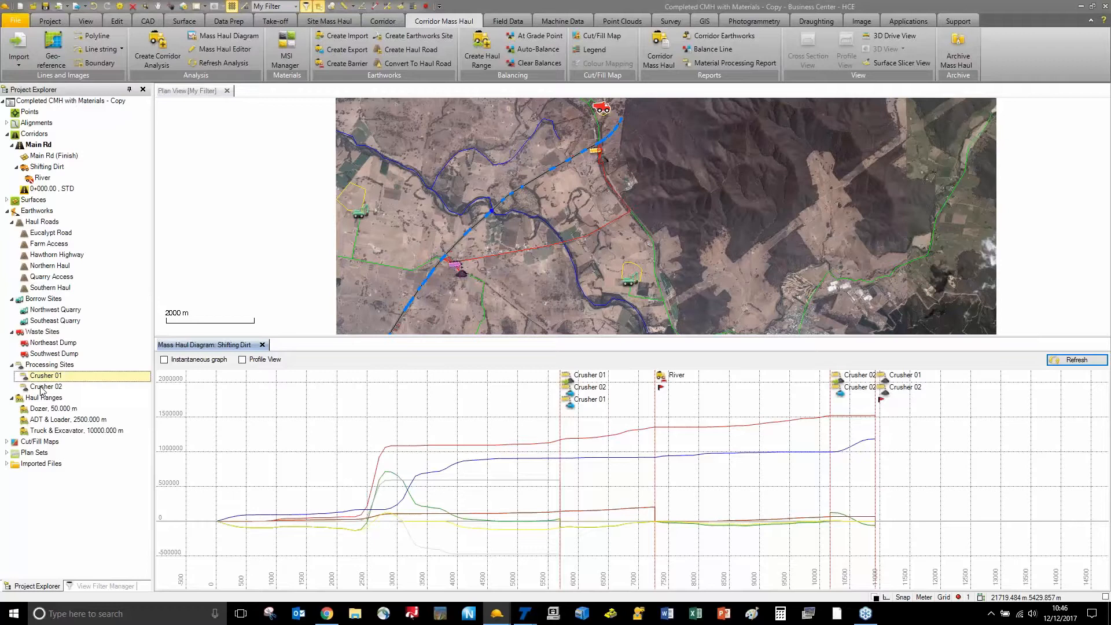
left_click(42, 392, "ctrl")
right_click(42, 392)
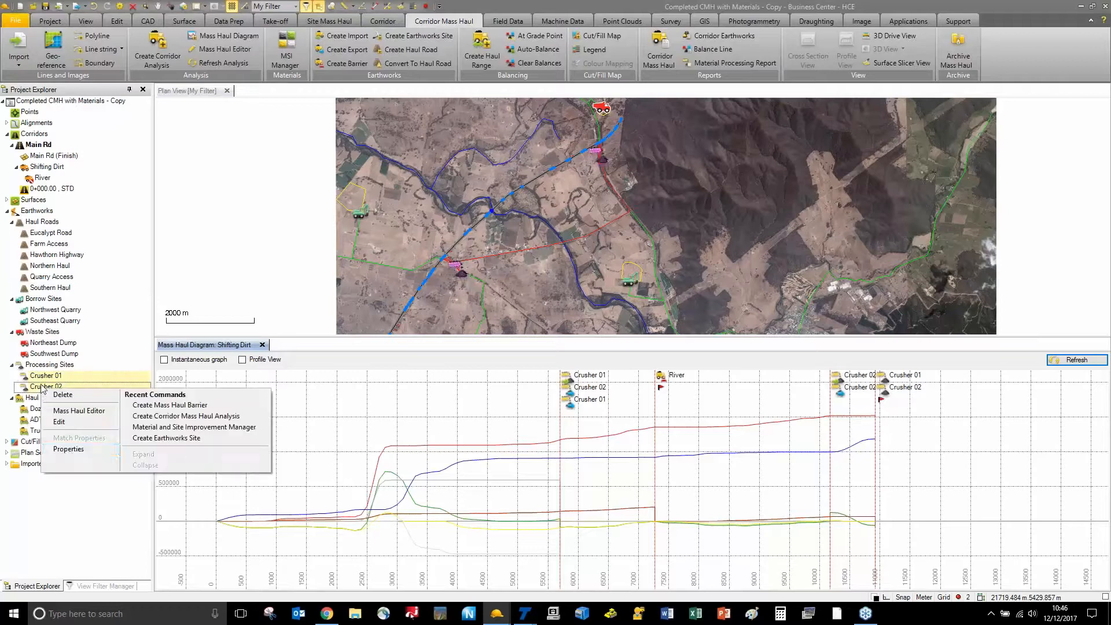
left_click(72, 451)
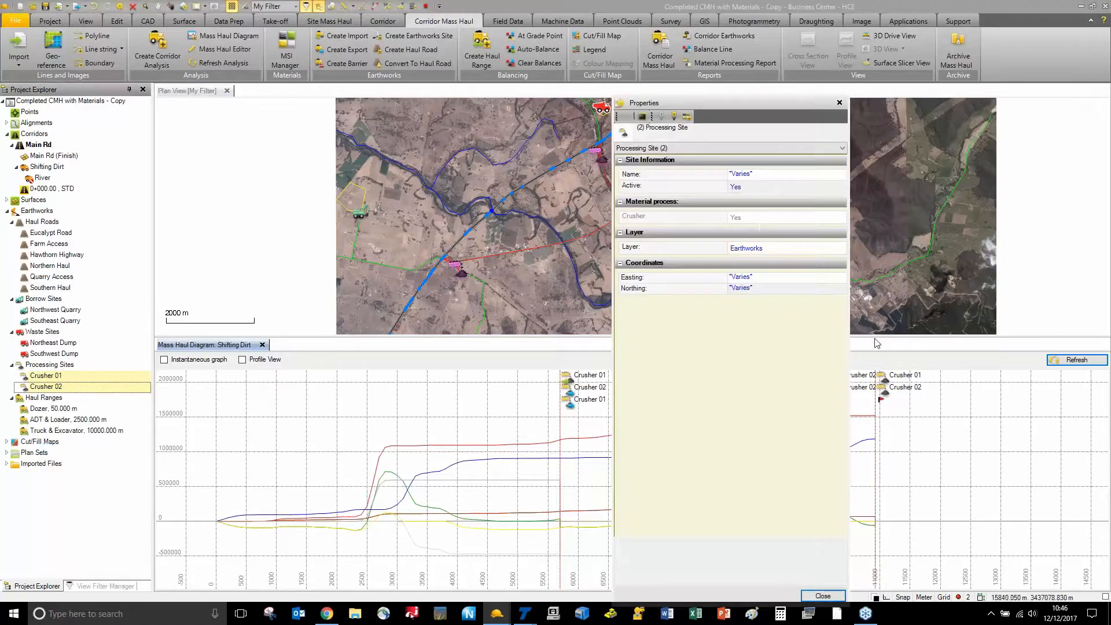
left_click(775, 192)
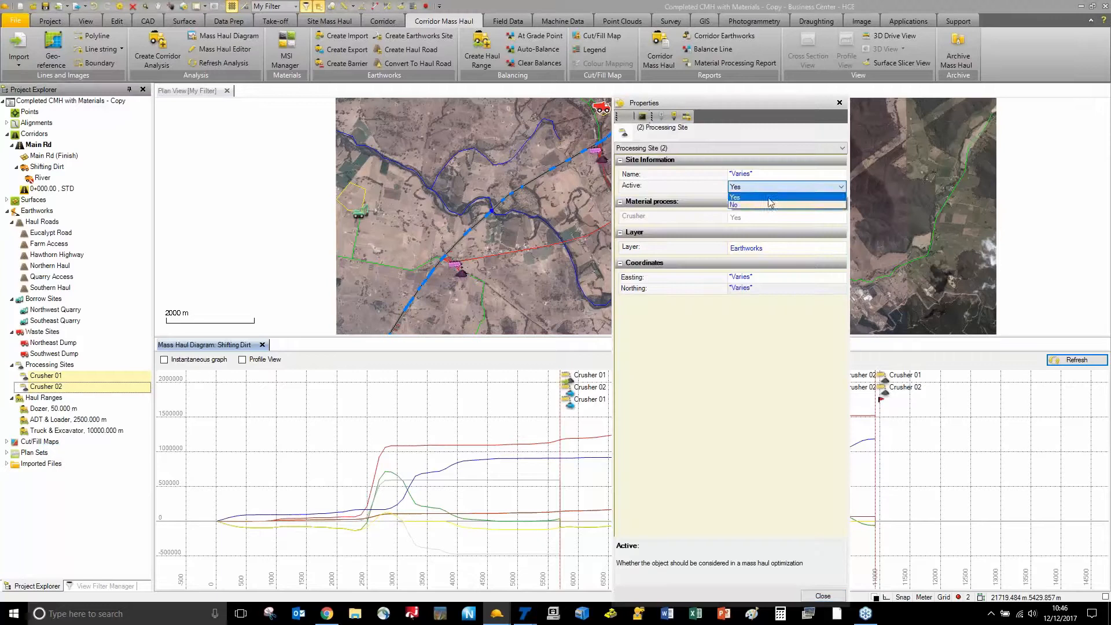
left_click(768, 207)
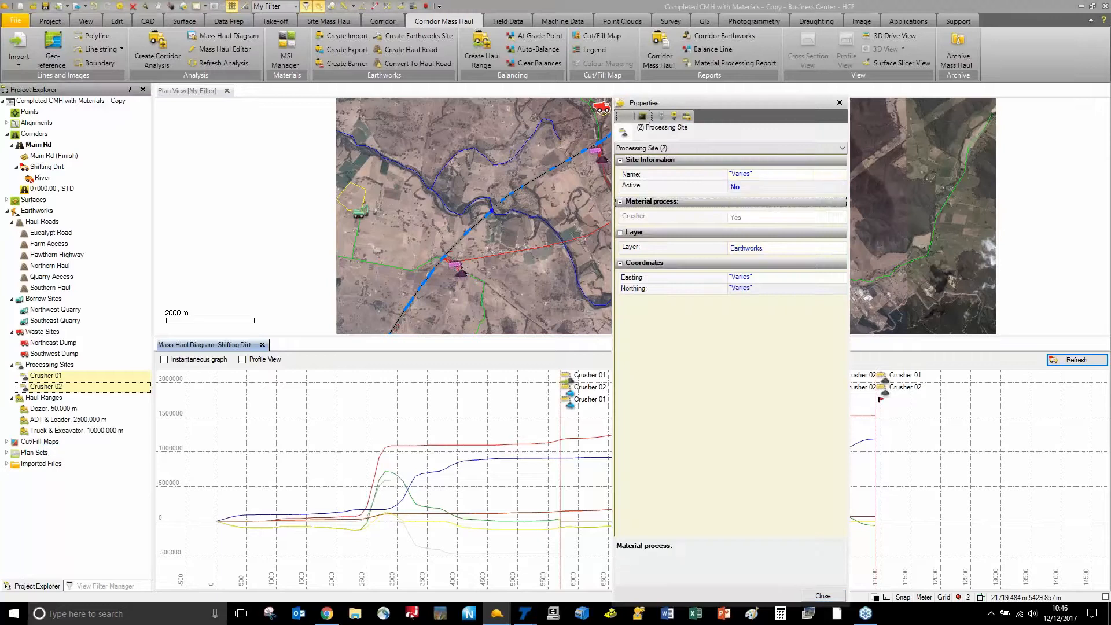
left_click(840, 102)
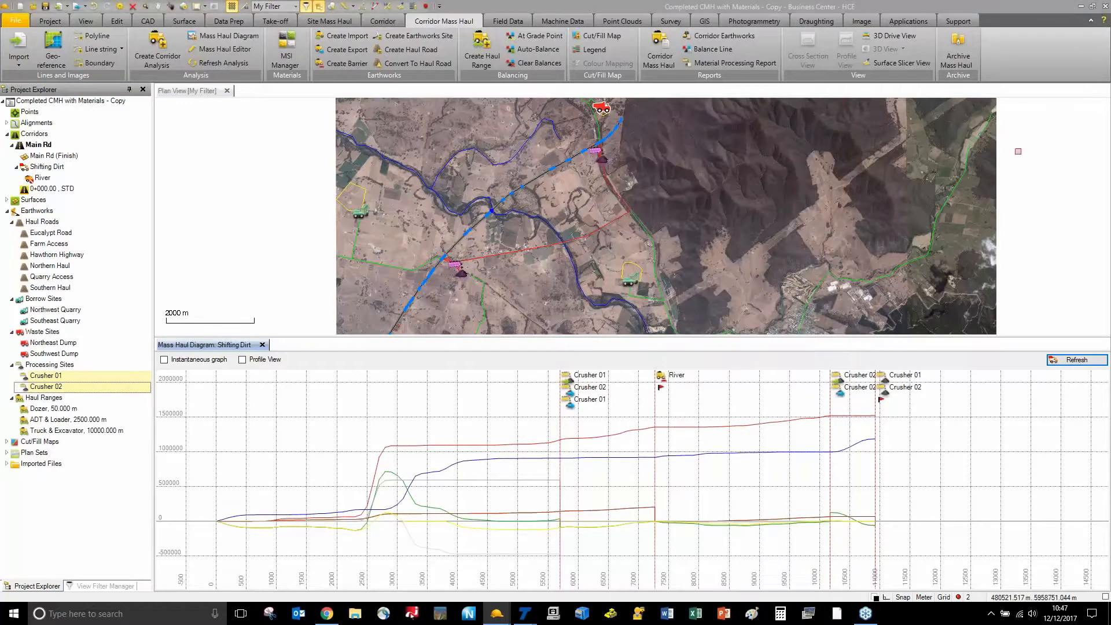
left_click(1075, 360)
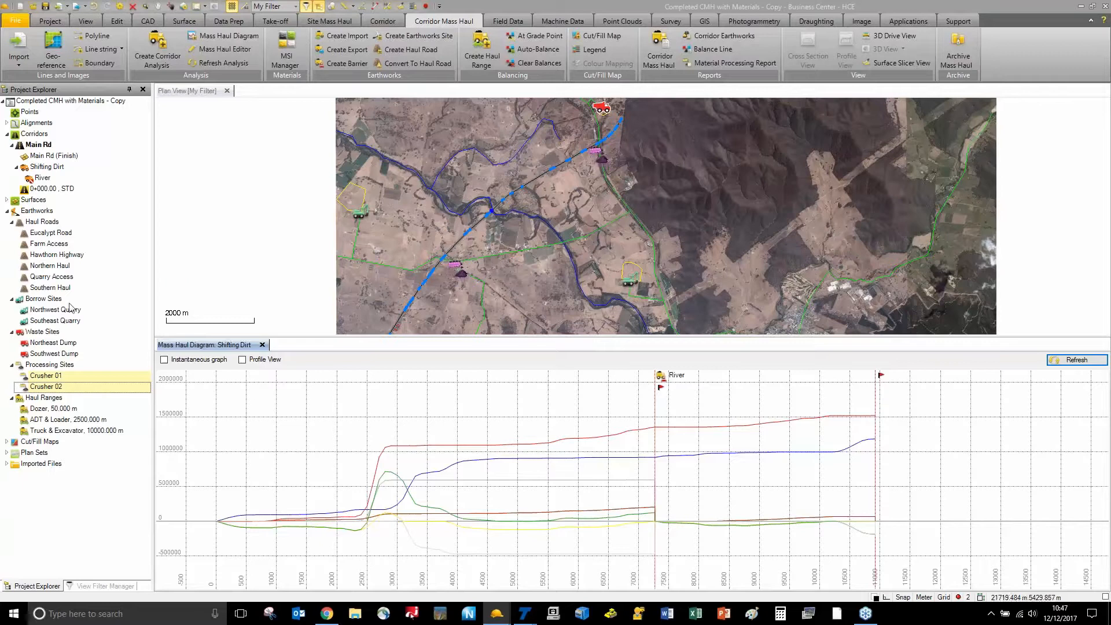
Set Active to Yes for both quarries, both dumps and both crushers
left_click(57, 353, "ctrl")
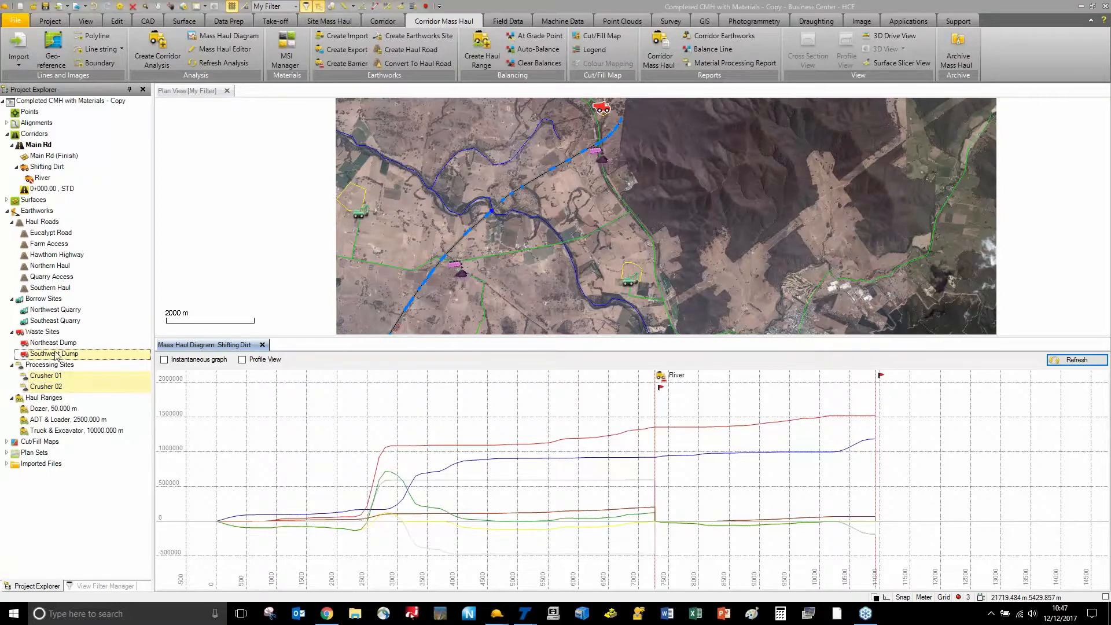
left_click(58, 343, "ctrl")
left_click(65, 322, "ctrl")
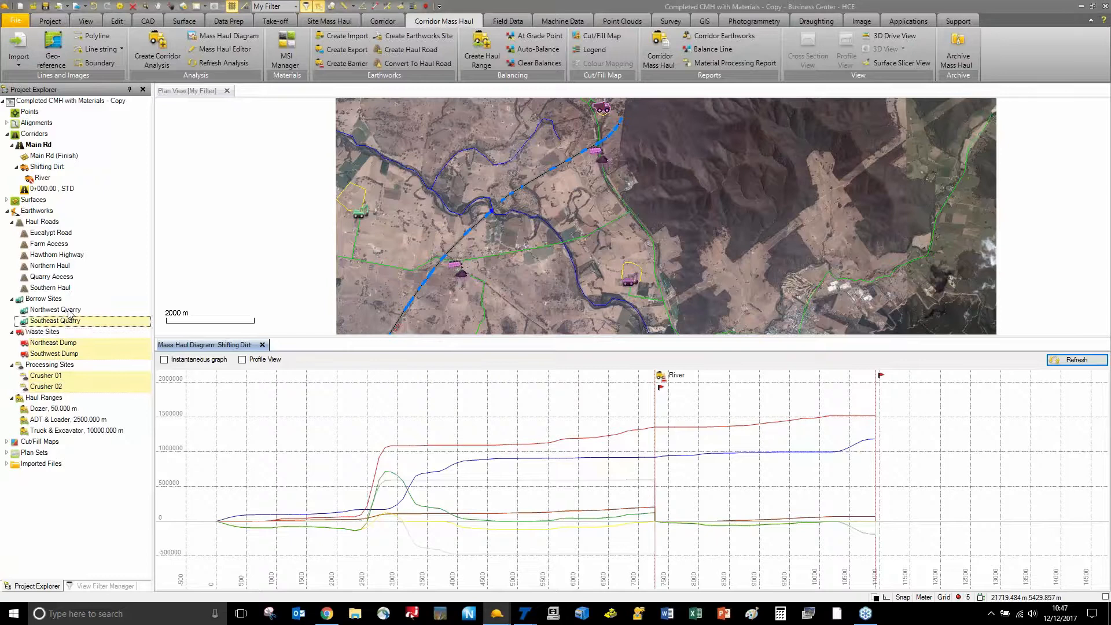
left_click(69, 311, "ctrl")
right_click(69, 313)
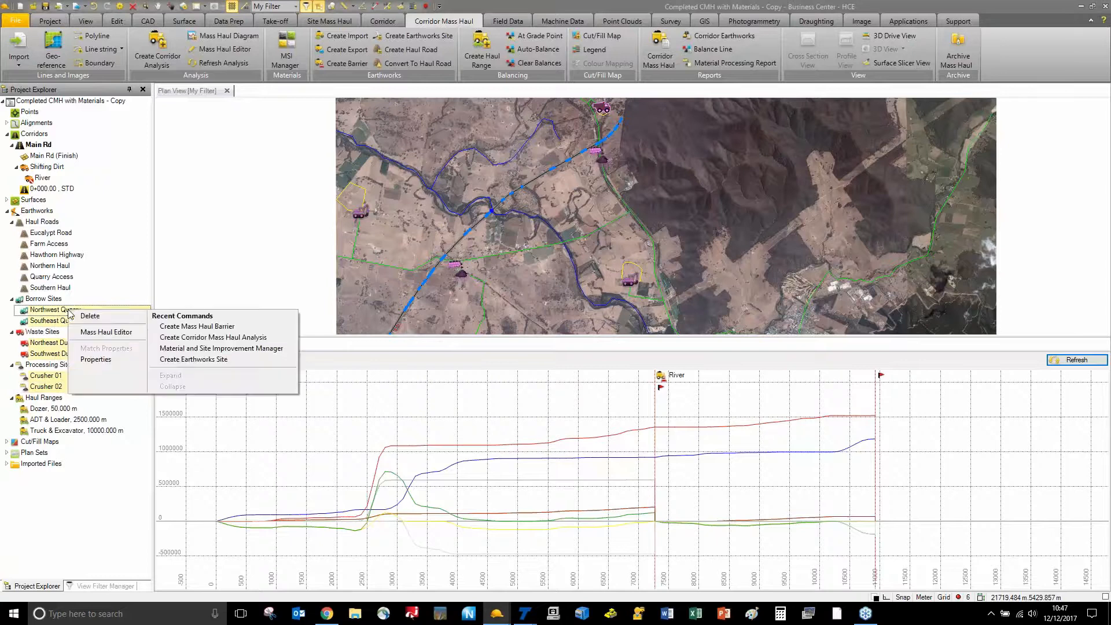
left_click(87, 361)
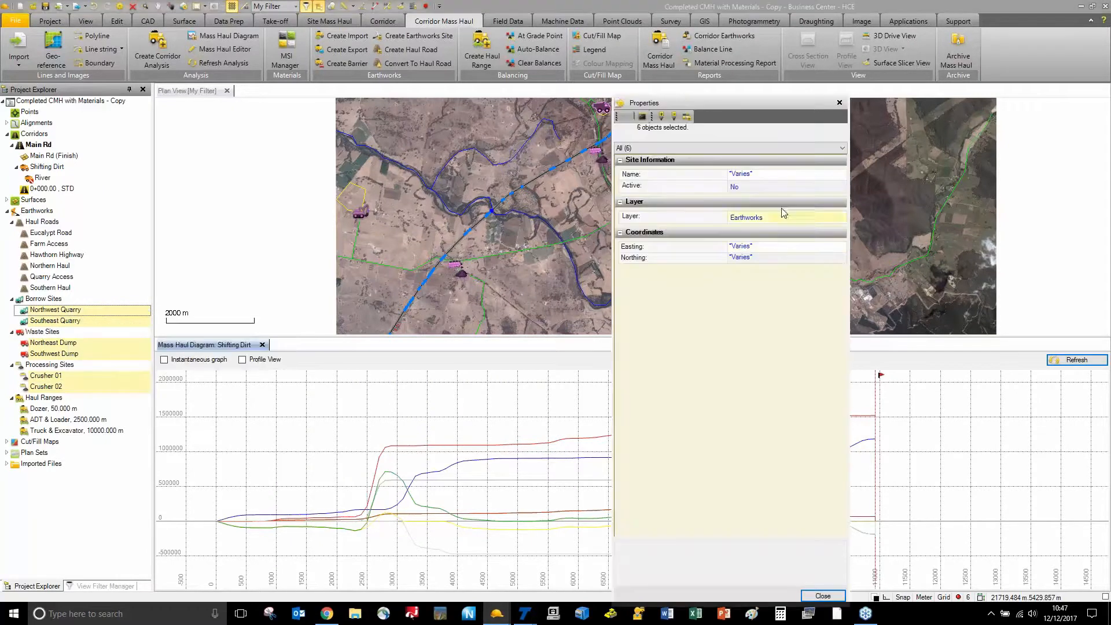
left_click(782, 185)
left_click(775, 196)
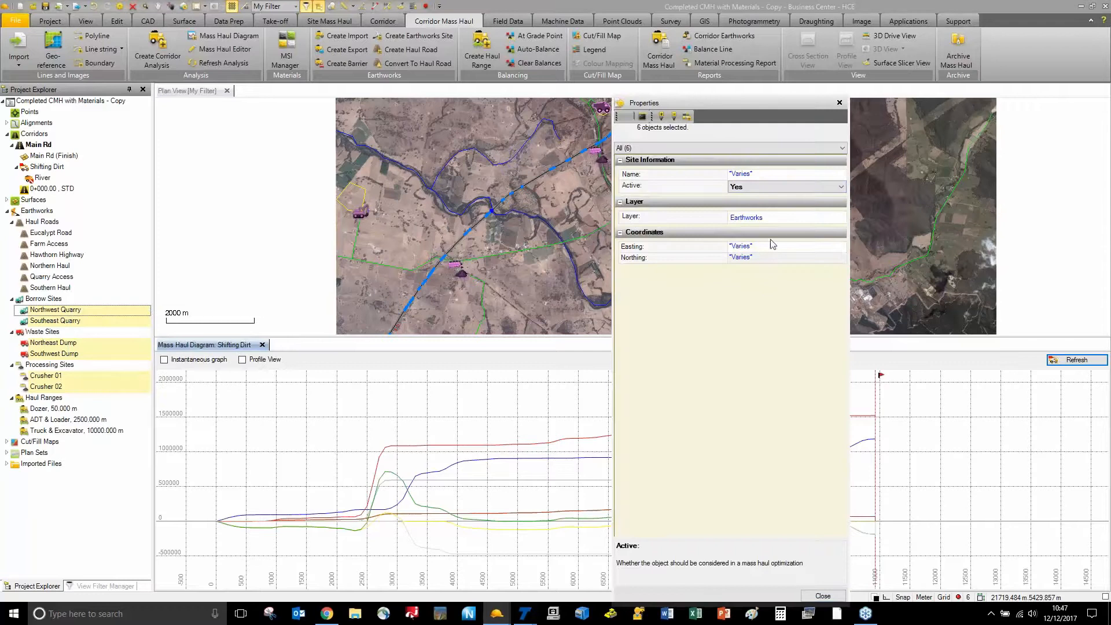
left_click(774, 459)
left_click(823, 596)
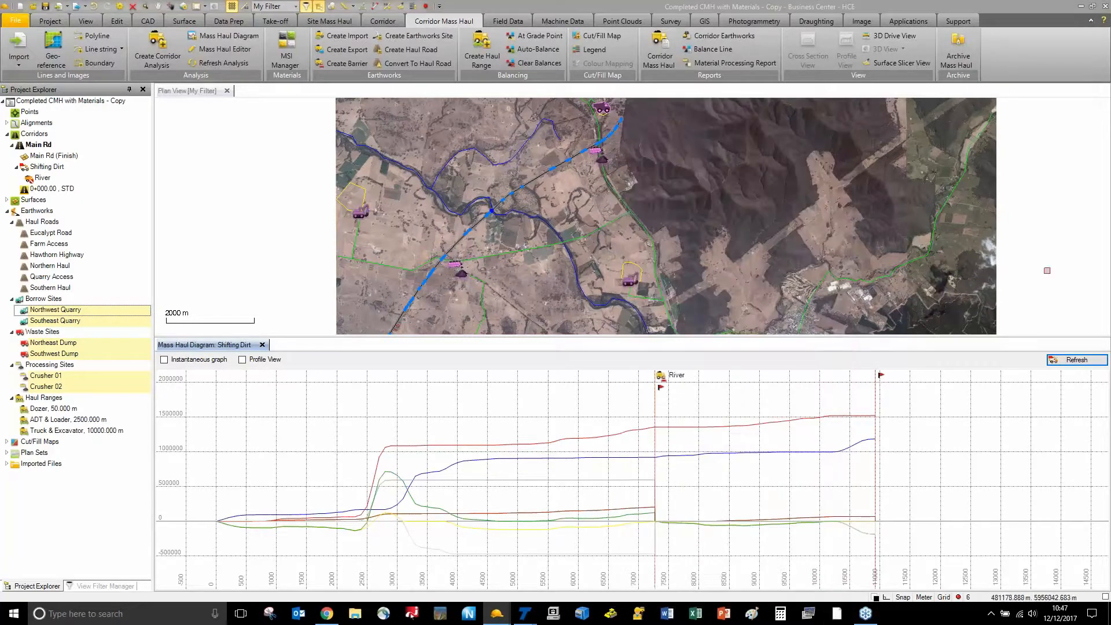
Refresh the Shifting Dirt diagram and follow a haul route to Southwest Dump
left_click(1077, 360)
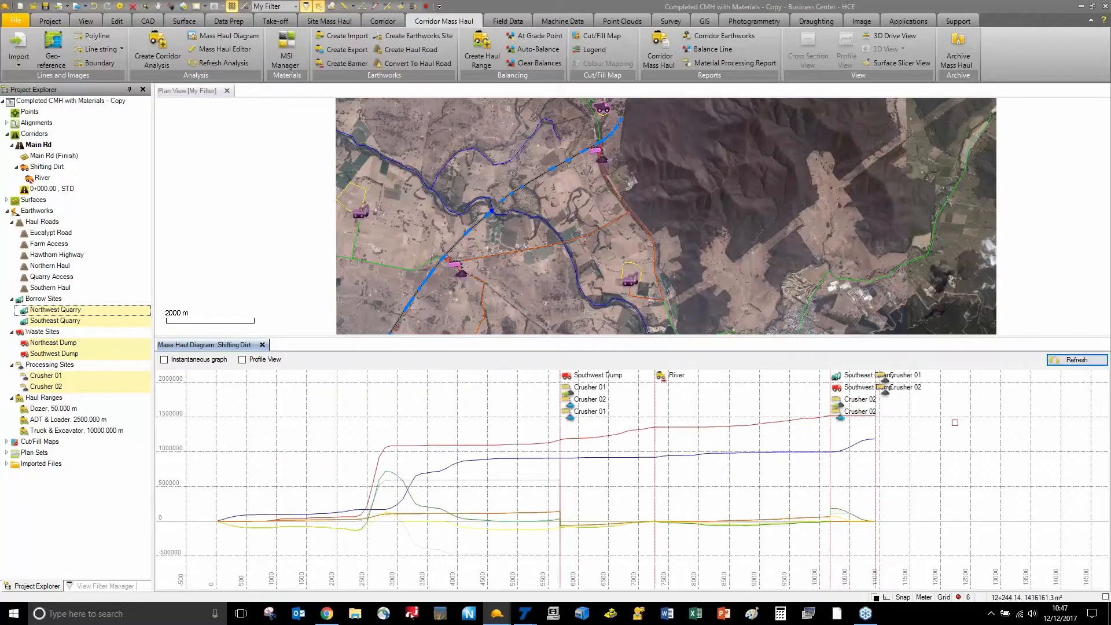
left_click(587, 375)
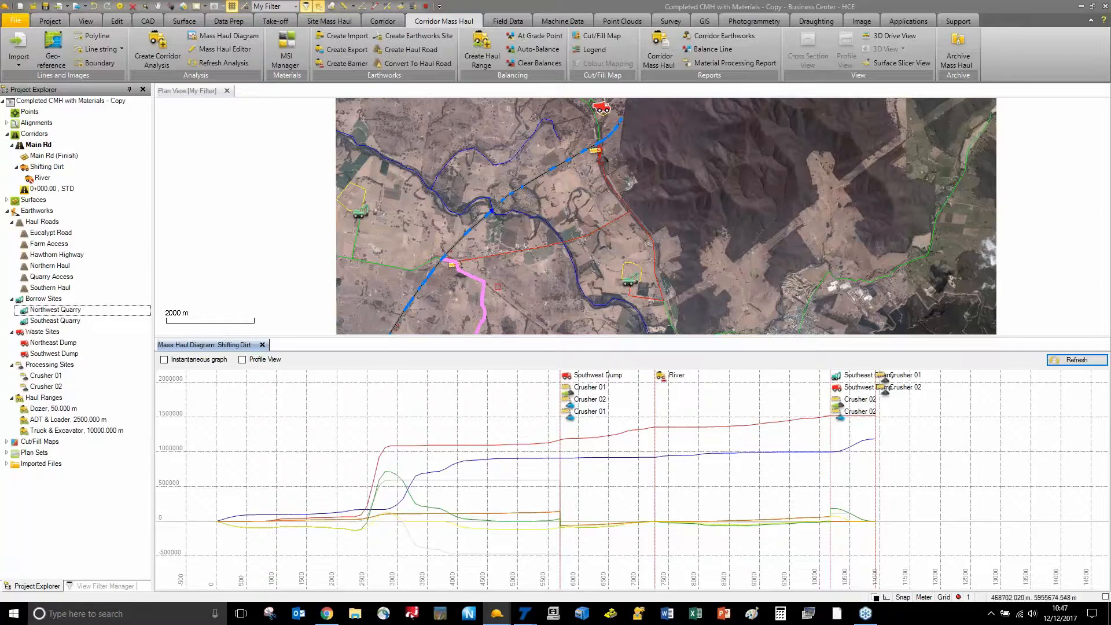
middle_click_drag(498, 286, 512, 175)
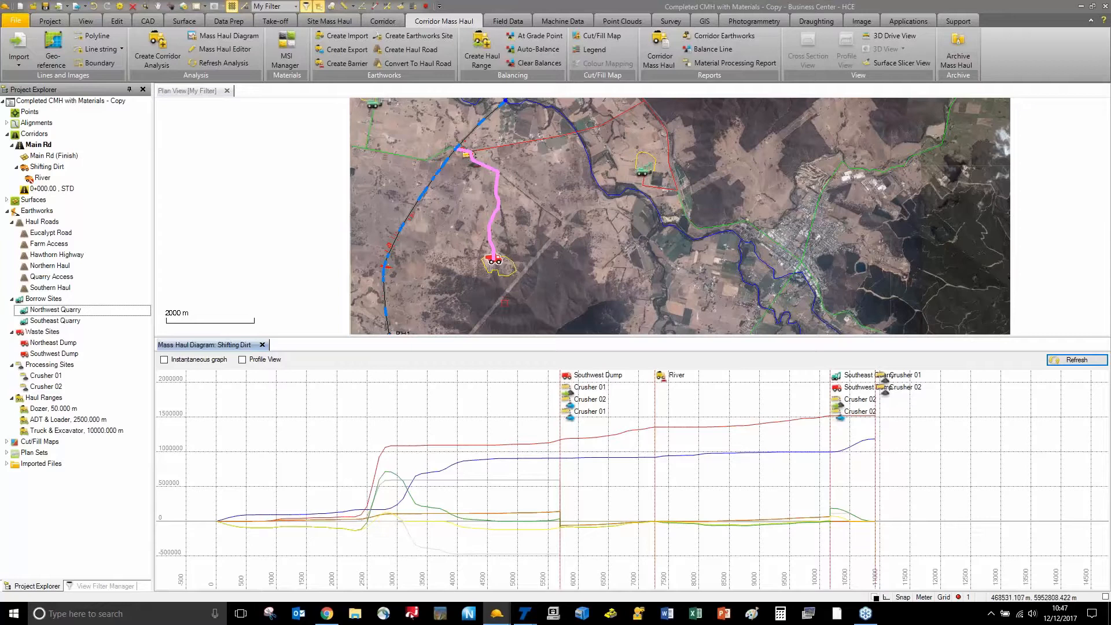
right_click(489, 233)
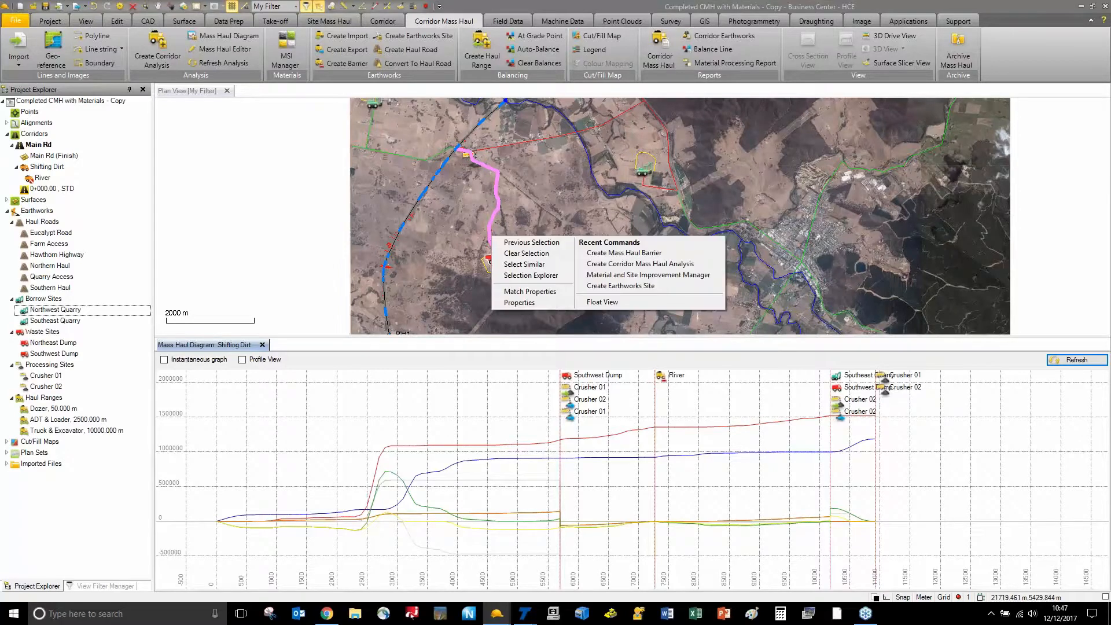
left_click(513, 304)
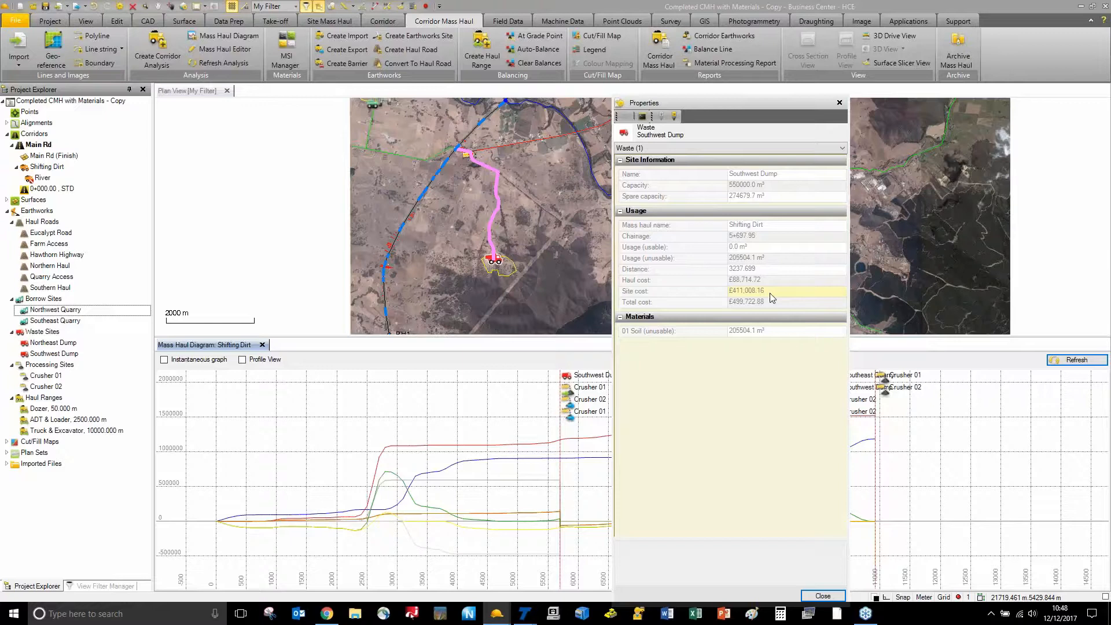
left_click(840, 102)
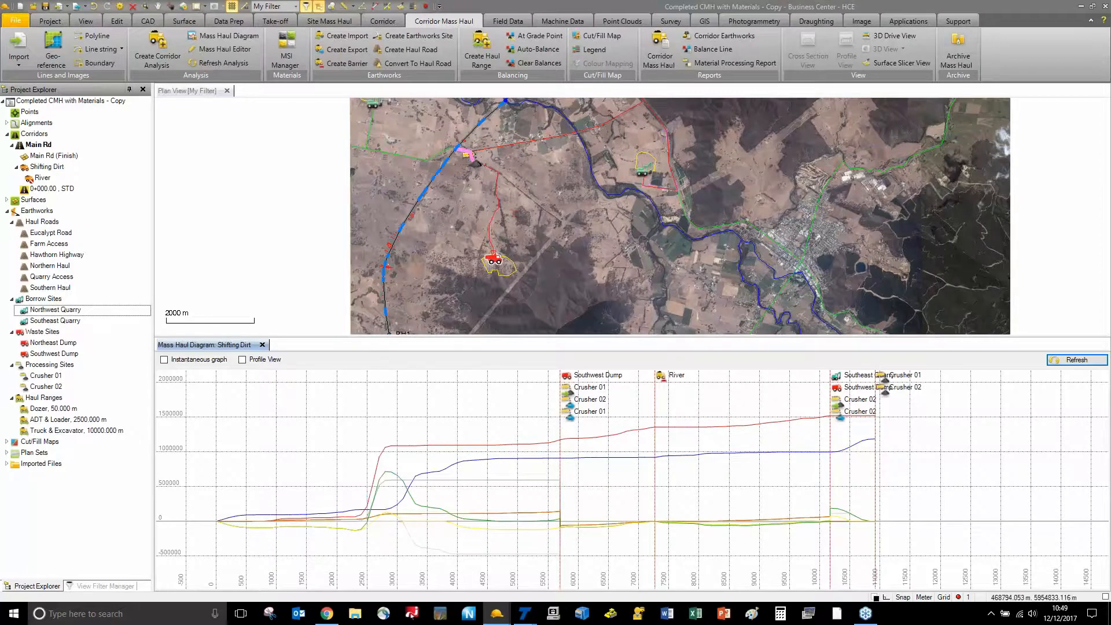
middle_click_drag(470, 164, 464, 258)
scroll(467, 256, "up", 5)
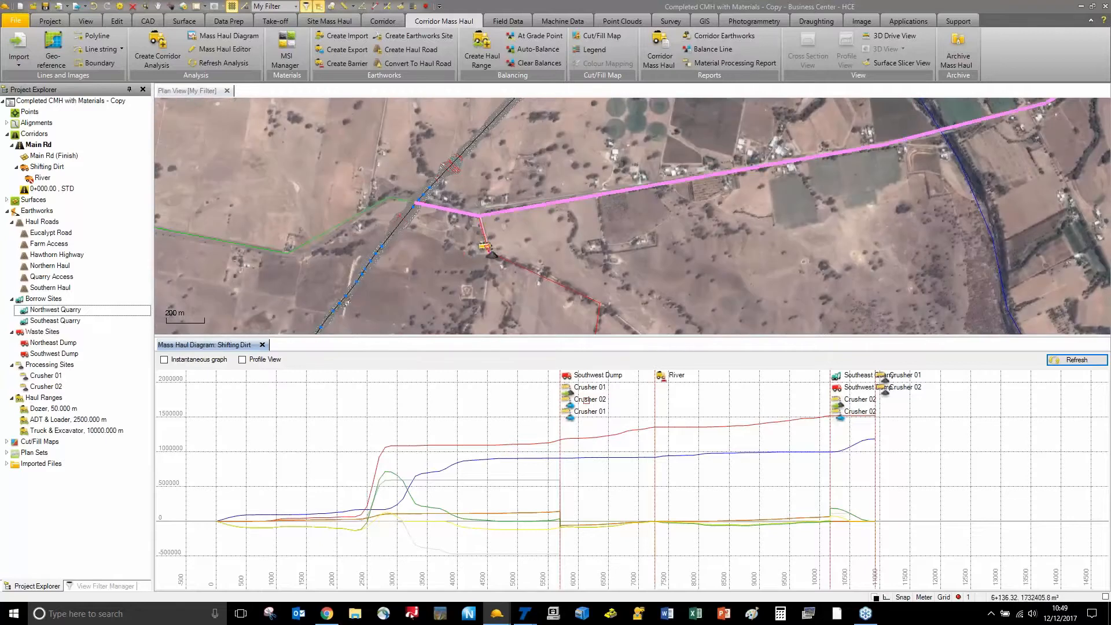
scroll(660, 214, "down", 4)
middle_click_drag(660, 214, 631, 270)
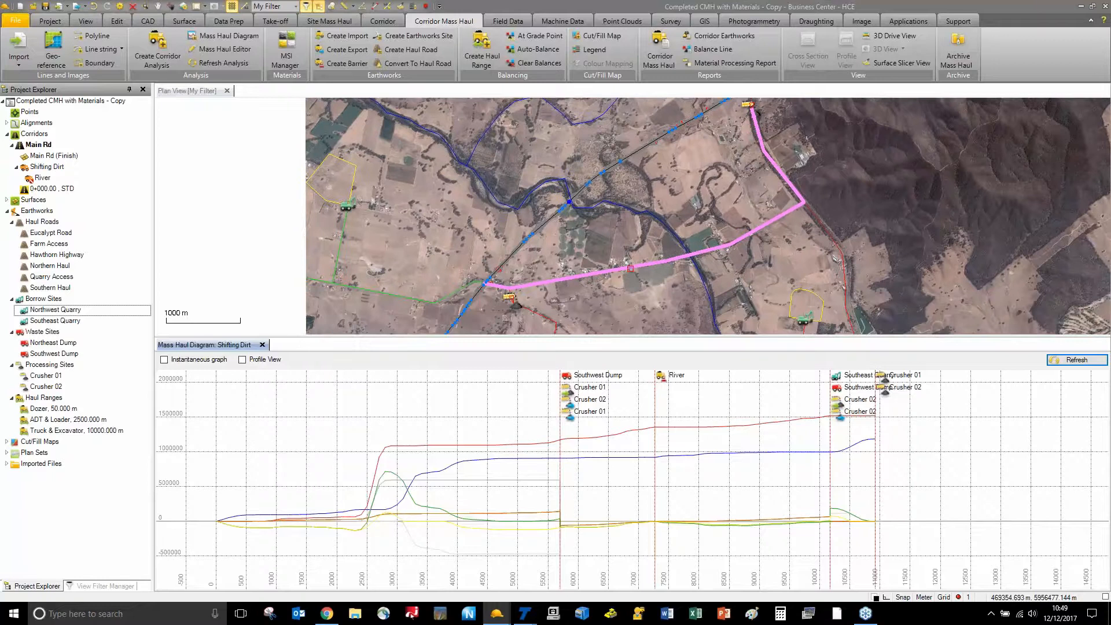
middle_click_drag(754, 102, 718, 196)
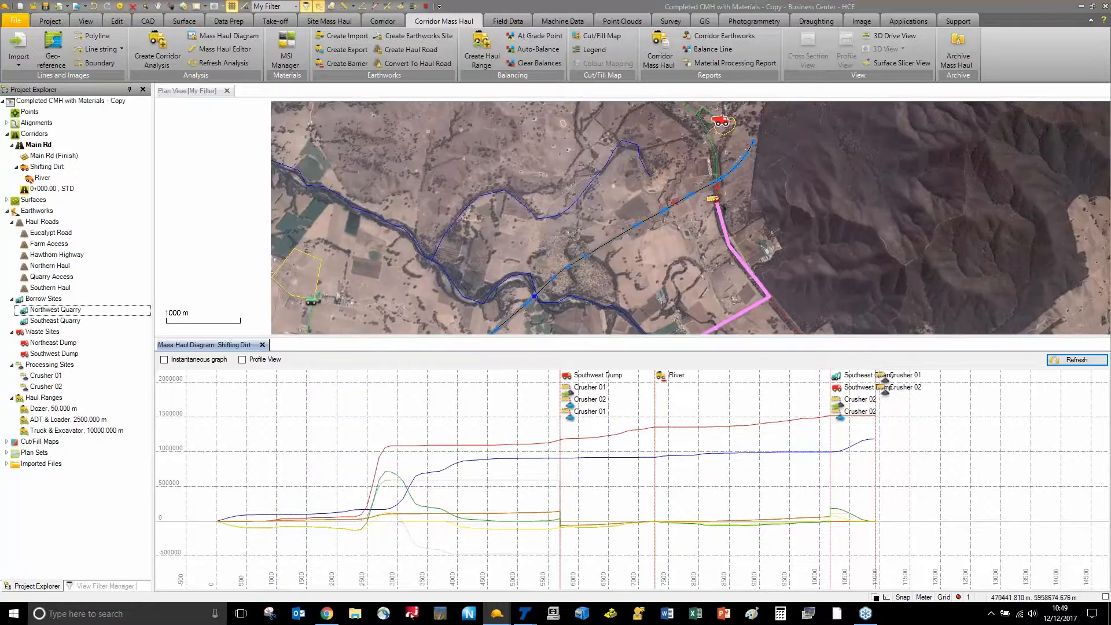
scroll(666, 234, "down", 2)
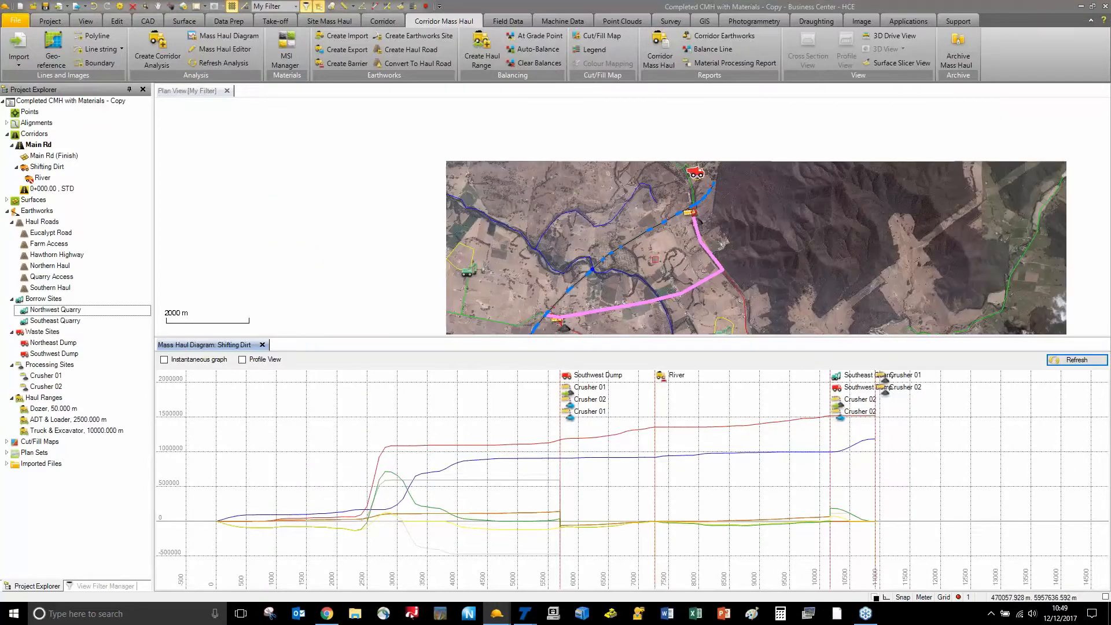
middle_click_drag(672, 237, 564, 189)
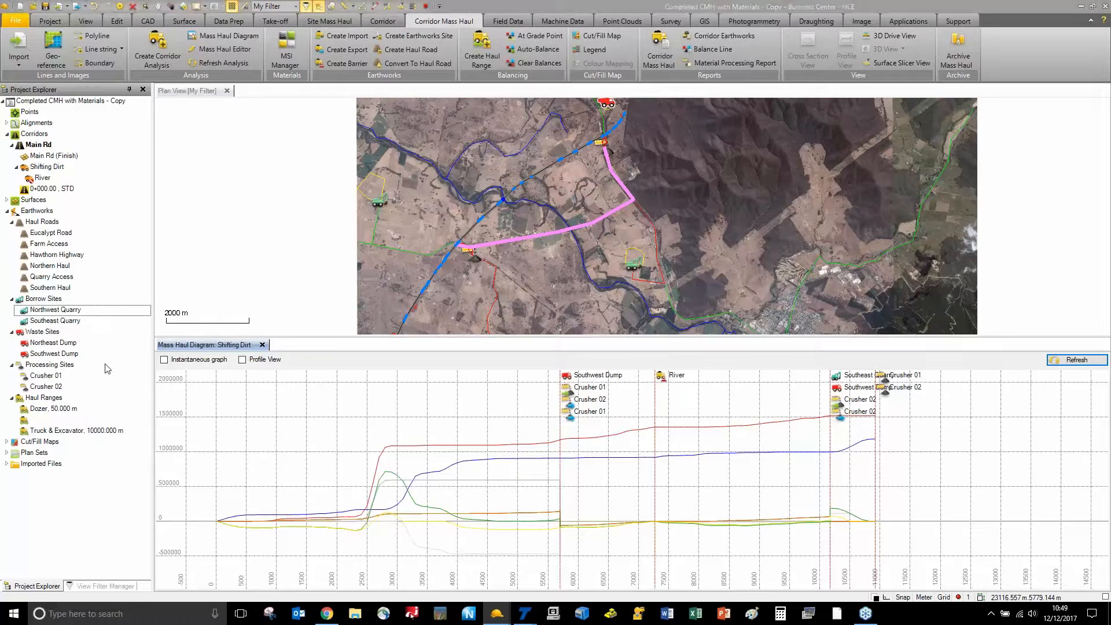
left_click(480, 45)
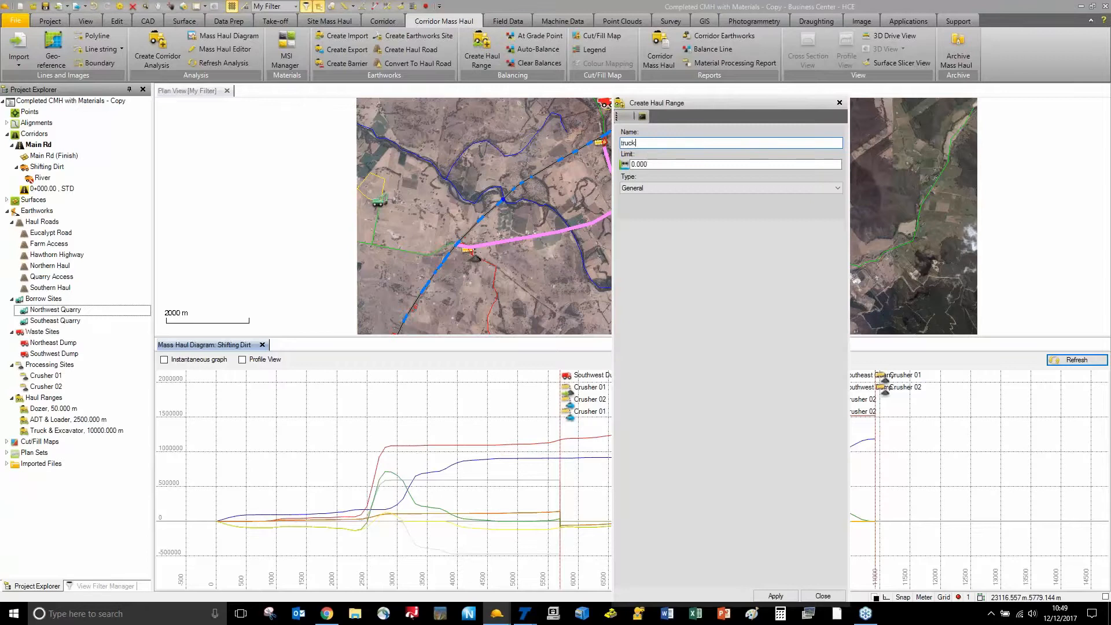
type("truck")
key("Tab")
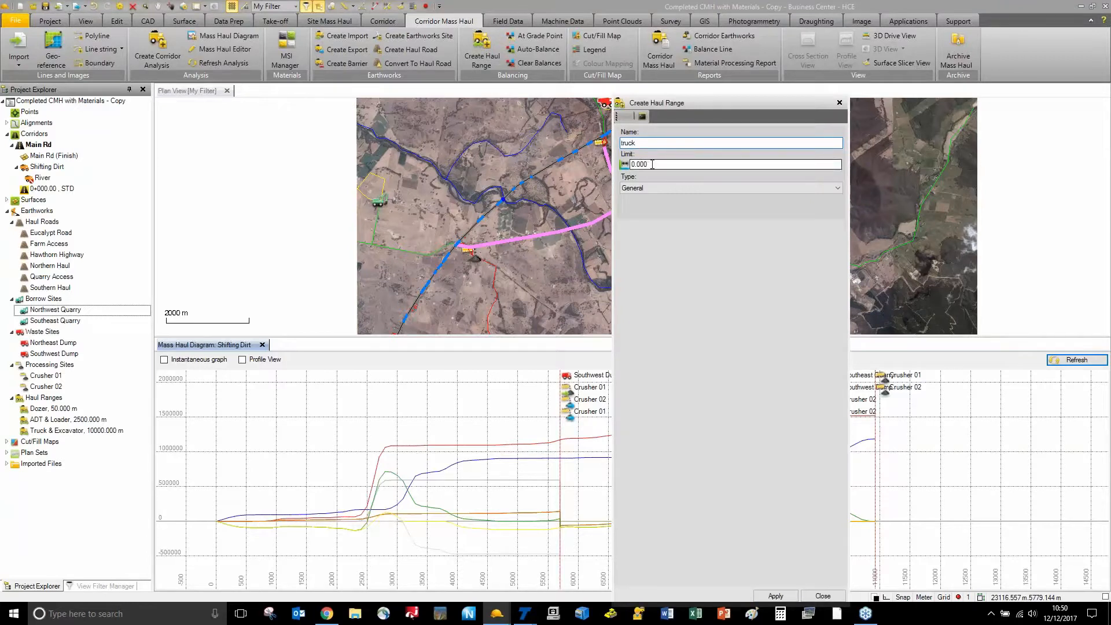
type("500")
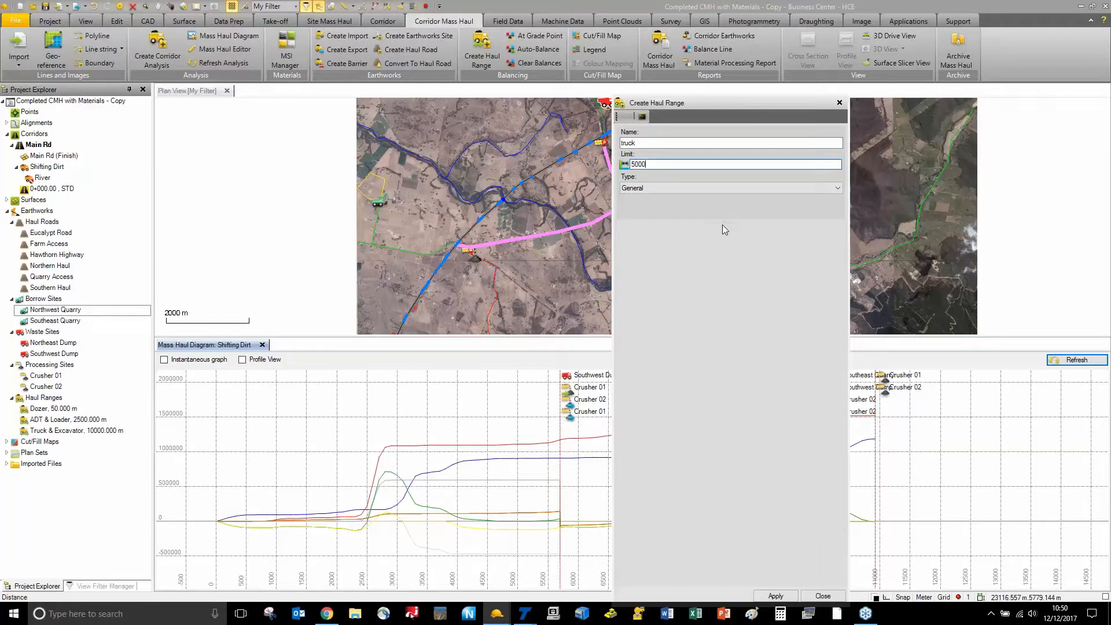
left_click(712, 190)
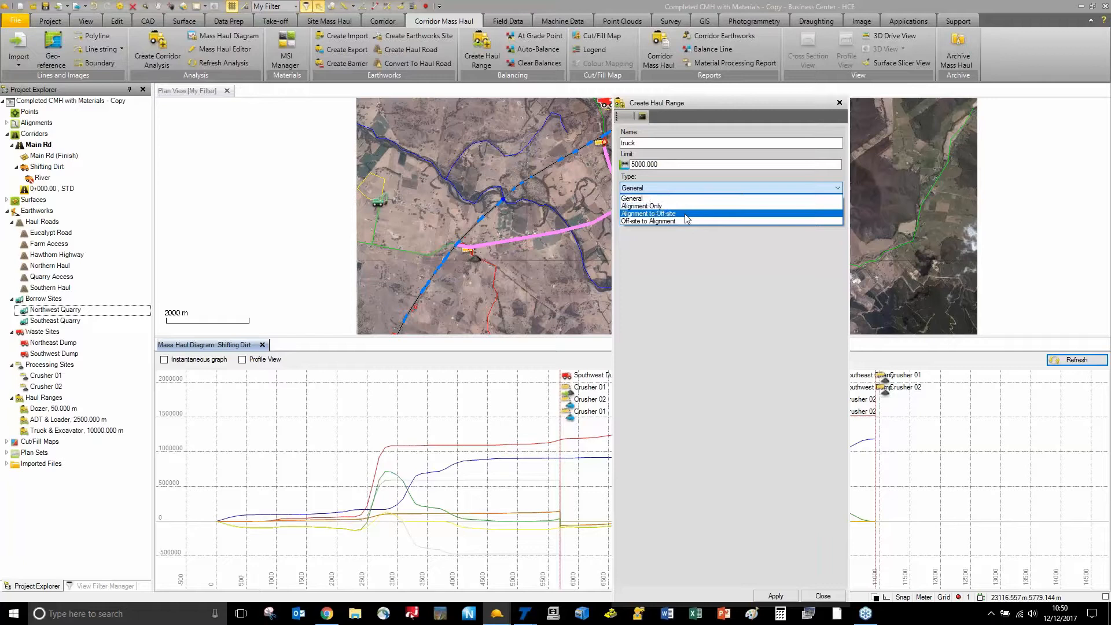
left_click(821, 107)
left_click(839, 103)
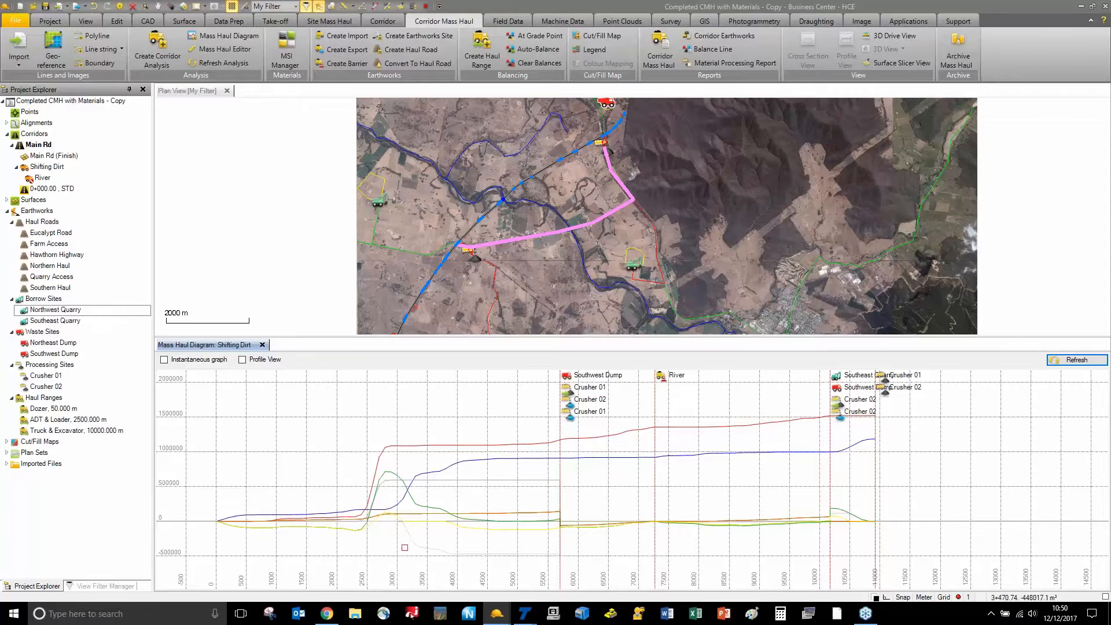
Switch to the Basic Corridor Mass Haul Beginning project and check the Optimized Haulage actions
mouse_move(495, 618)
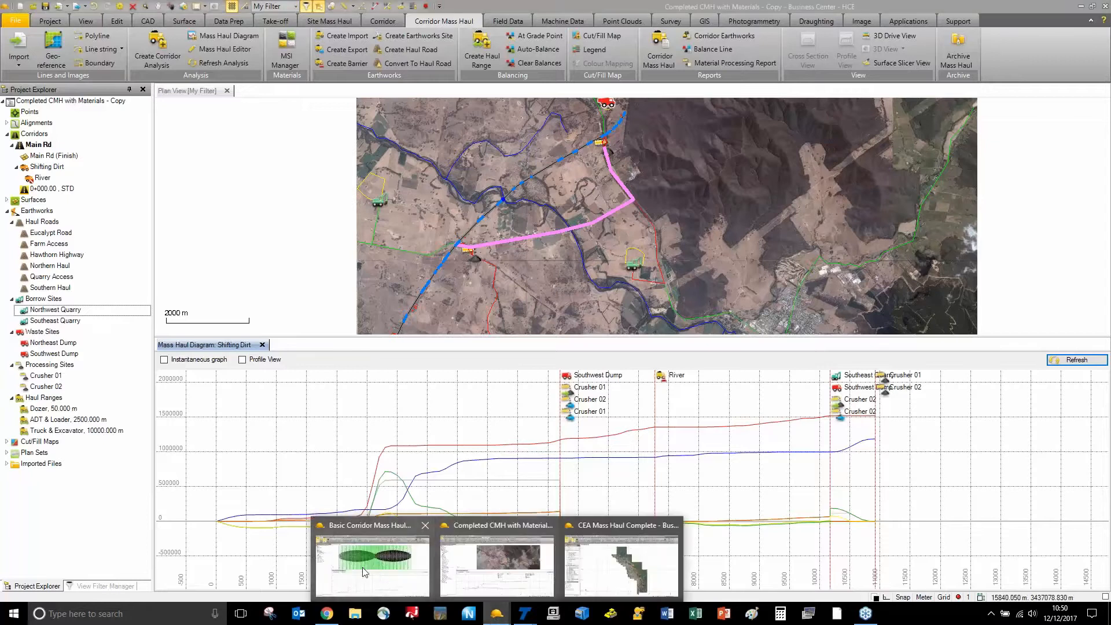
left_click(497, 541)
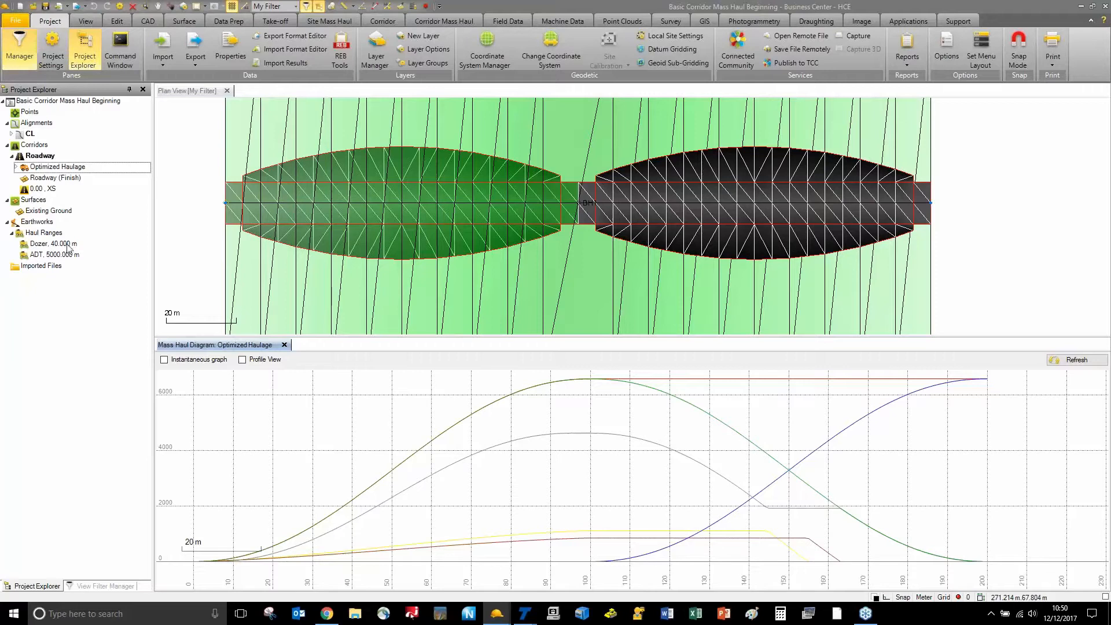
right_click(50, 169)
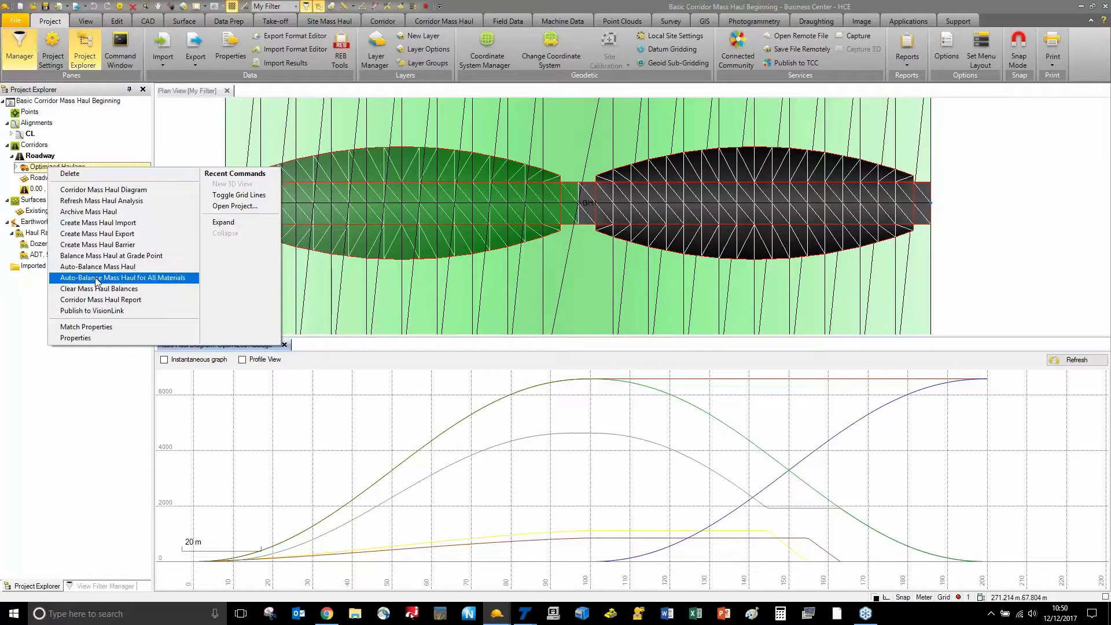
left_click(36, 292)
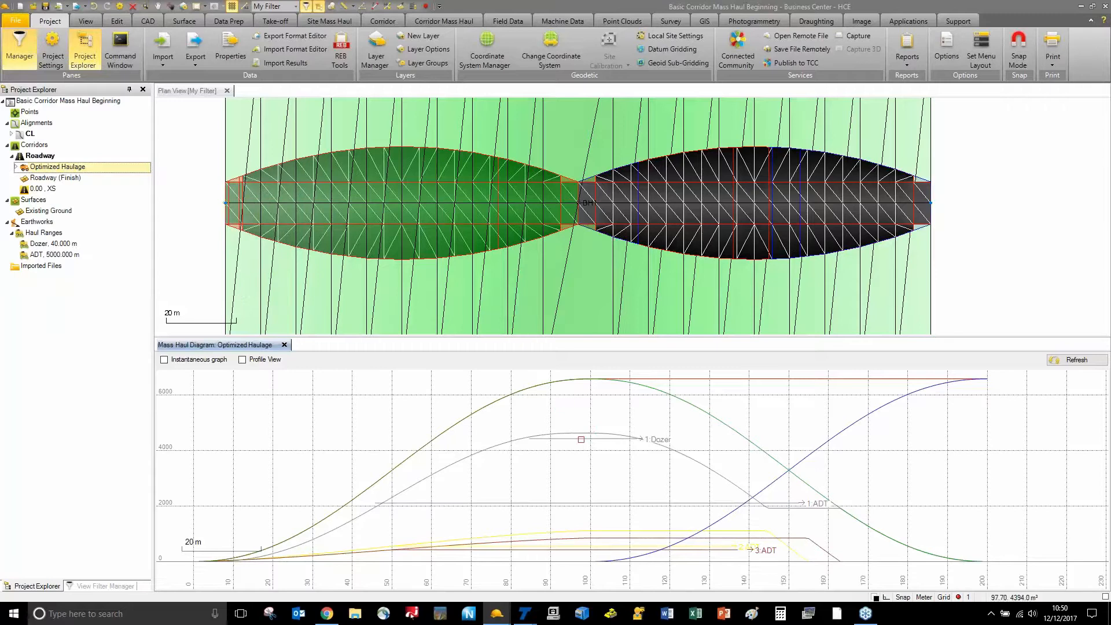
View the properties of the 1 Dozer balance line
left_click(581, 439)
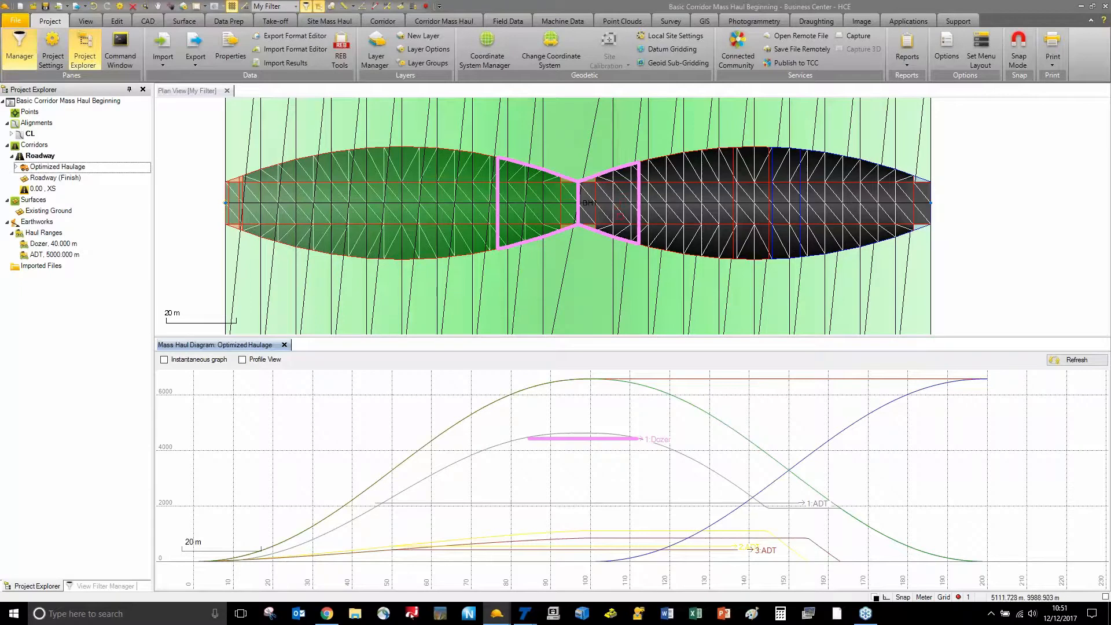
right_click(586, 439)
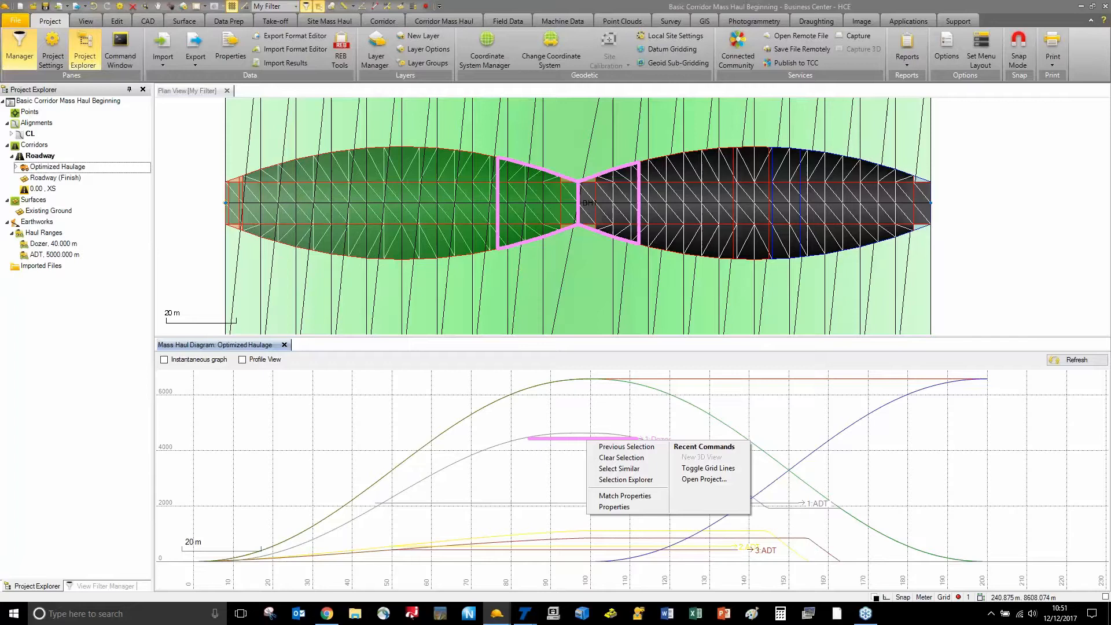
left_click(613, 507)
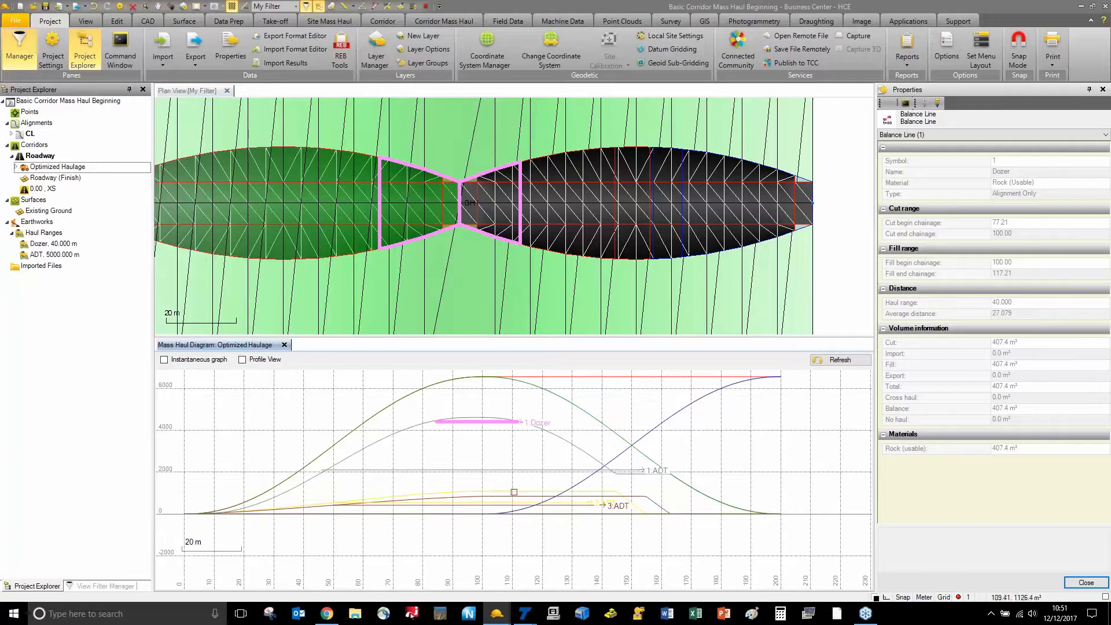
Inspect the ADT balance line, then return to the Completed CMH with Materials - Copy project
left_click(493, 470)
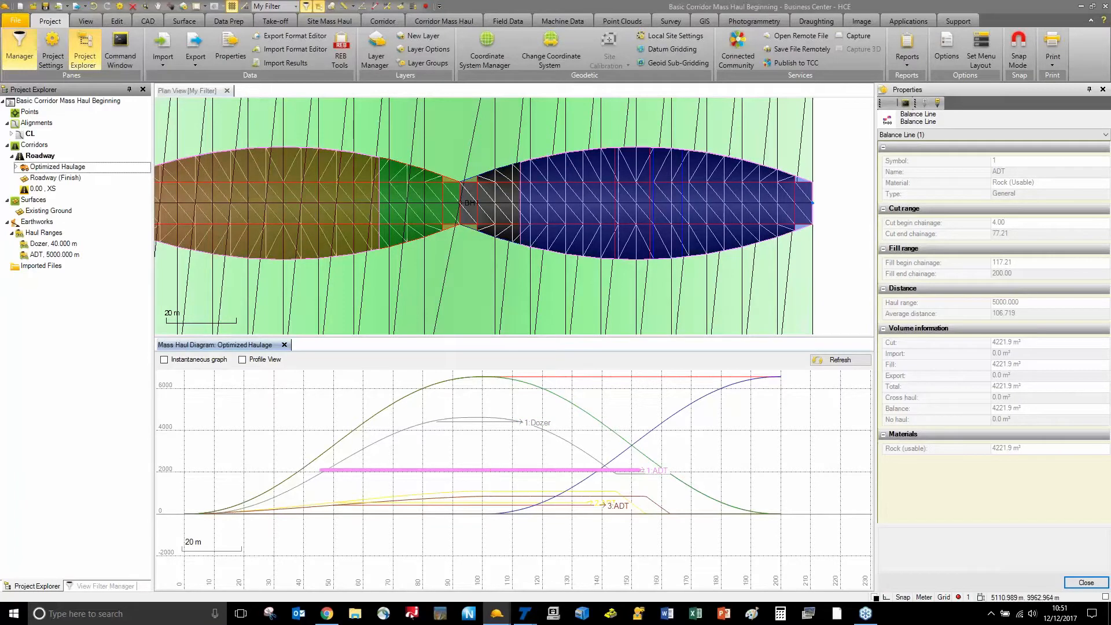
scroll(497, 321, "down", 1)
middle_click_drag(497, 321, 543, 318)
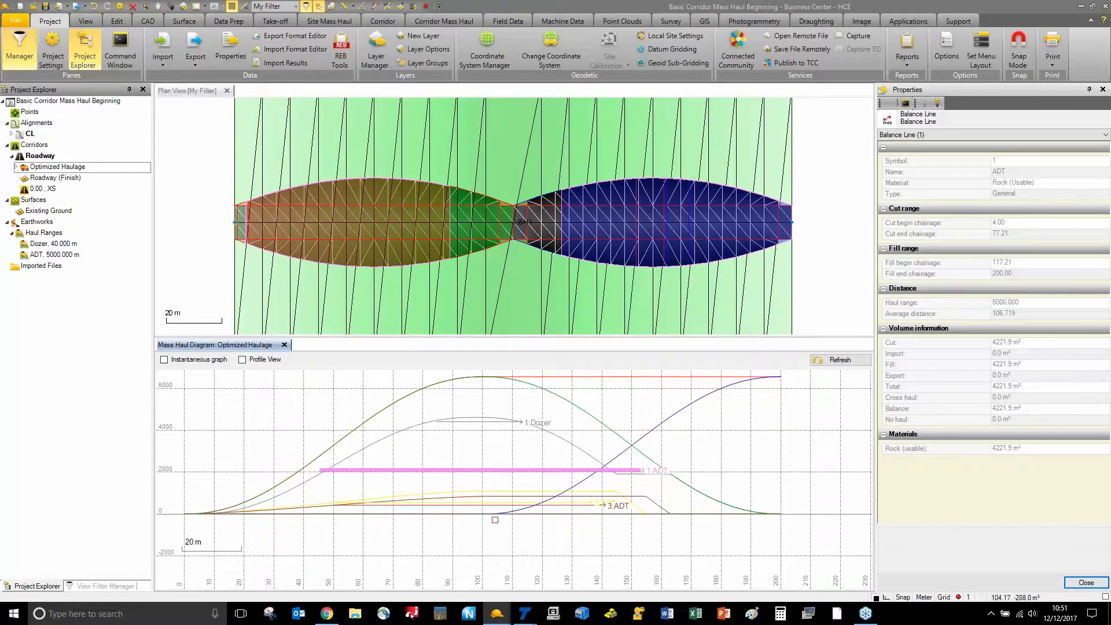
left_click(498, 612)
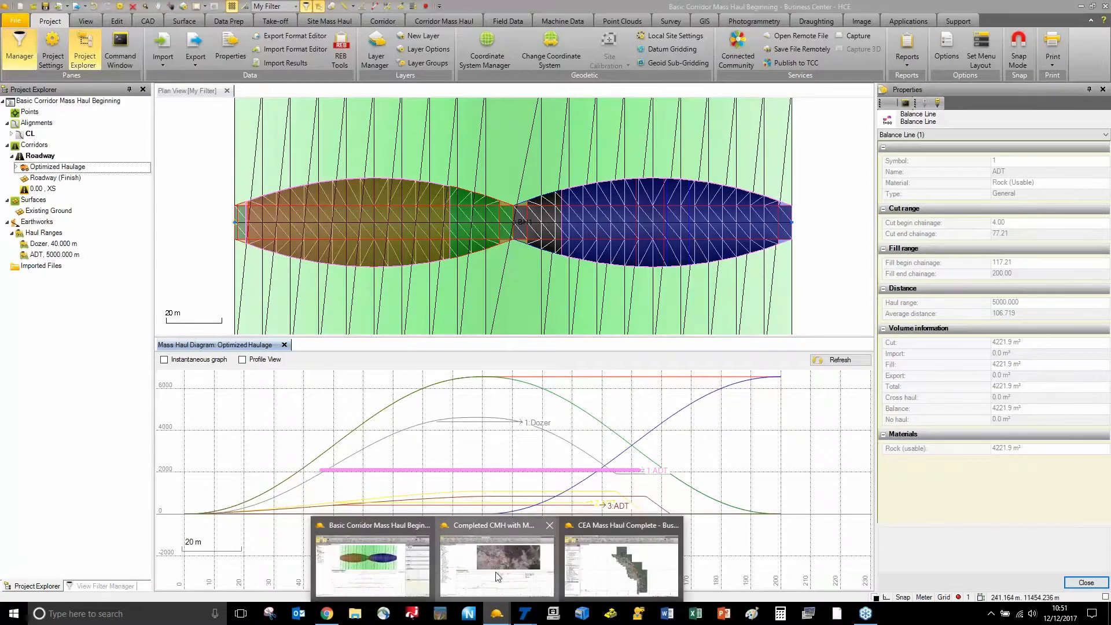
left_click(496, 570)
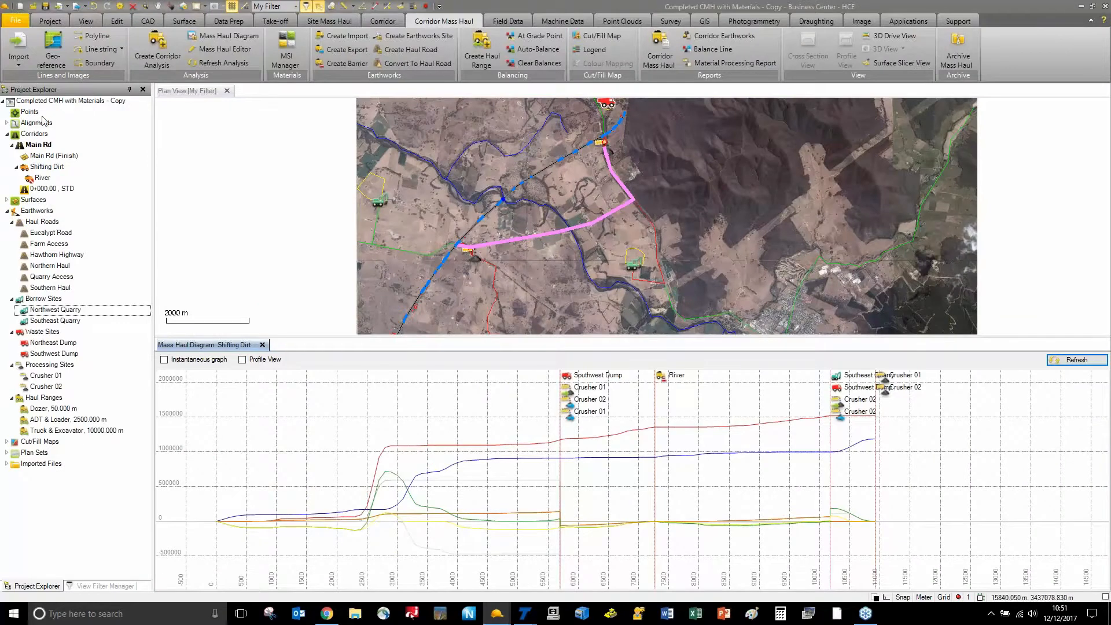
Auto-balance the Shifting Dirt mass haul for all materials
left_click(53, 167)
right_click(52, 167)
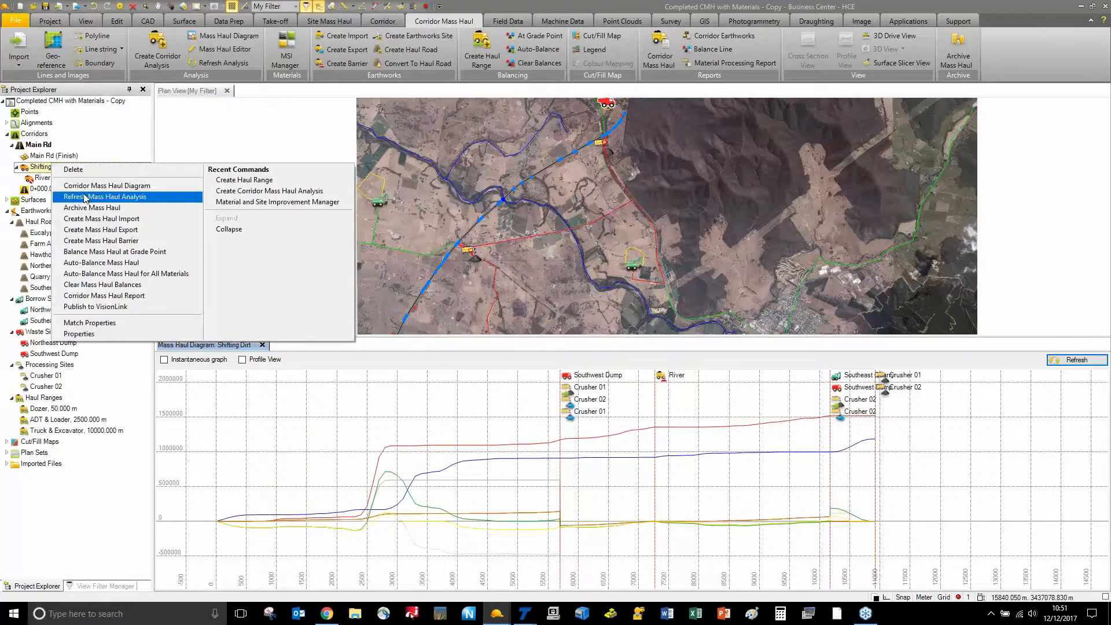
left_click(97, 277)
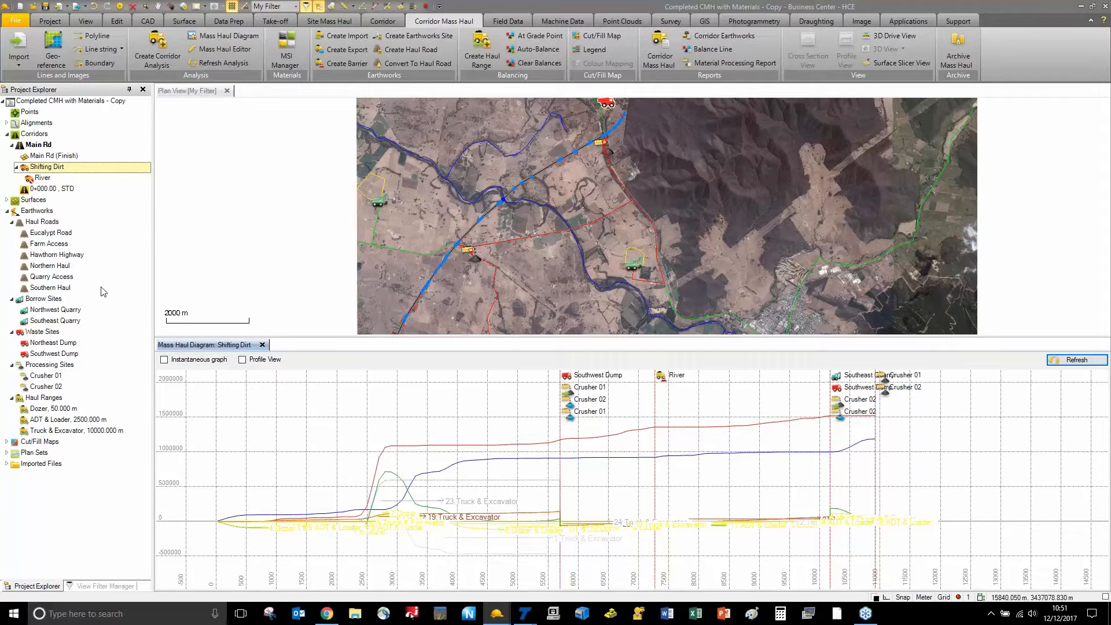
Highlight the 23 Truck & Excavator haul range and follow its route on the map
scroll(391, 507, "up", 3)
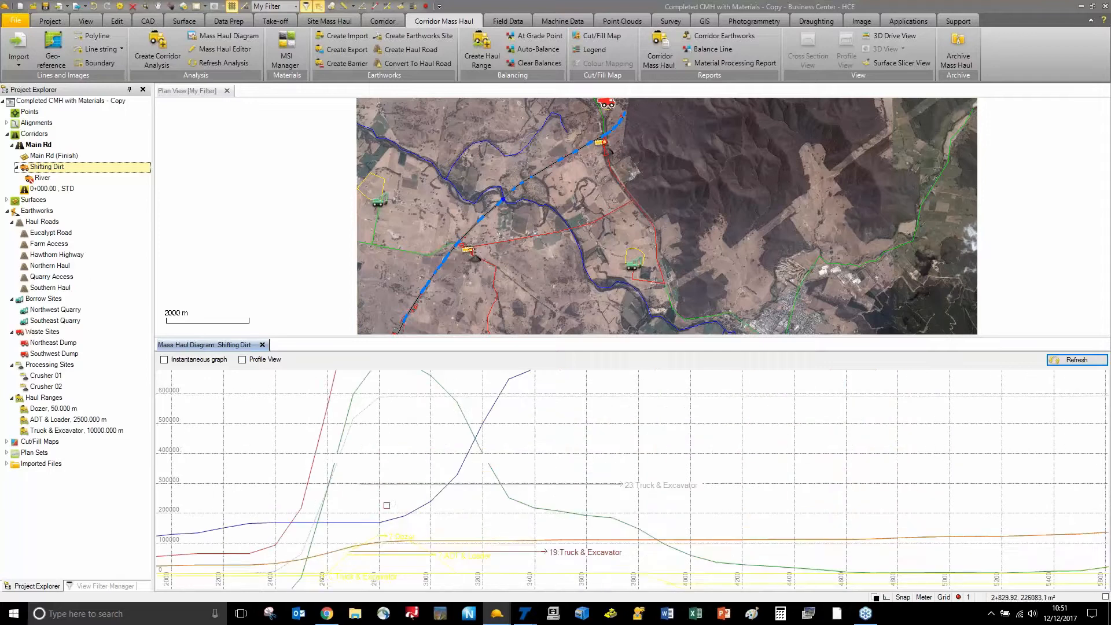
left_click(382, 485)
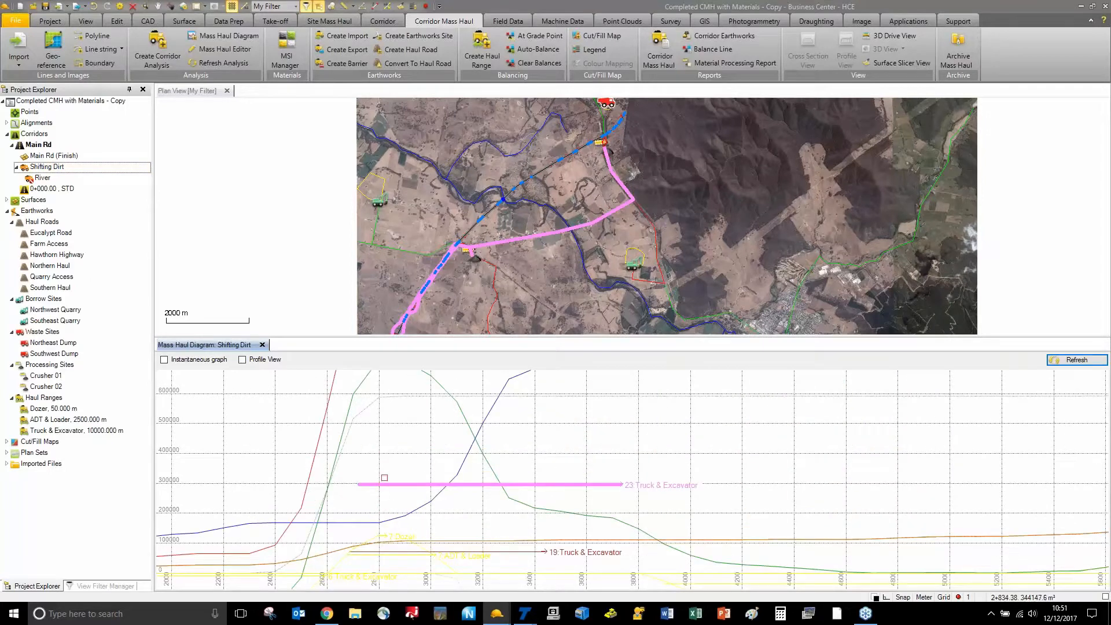
scroll(442, 249, "down", 2)
middle_click_drag(437, 294, 442, 229)
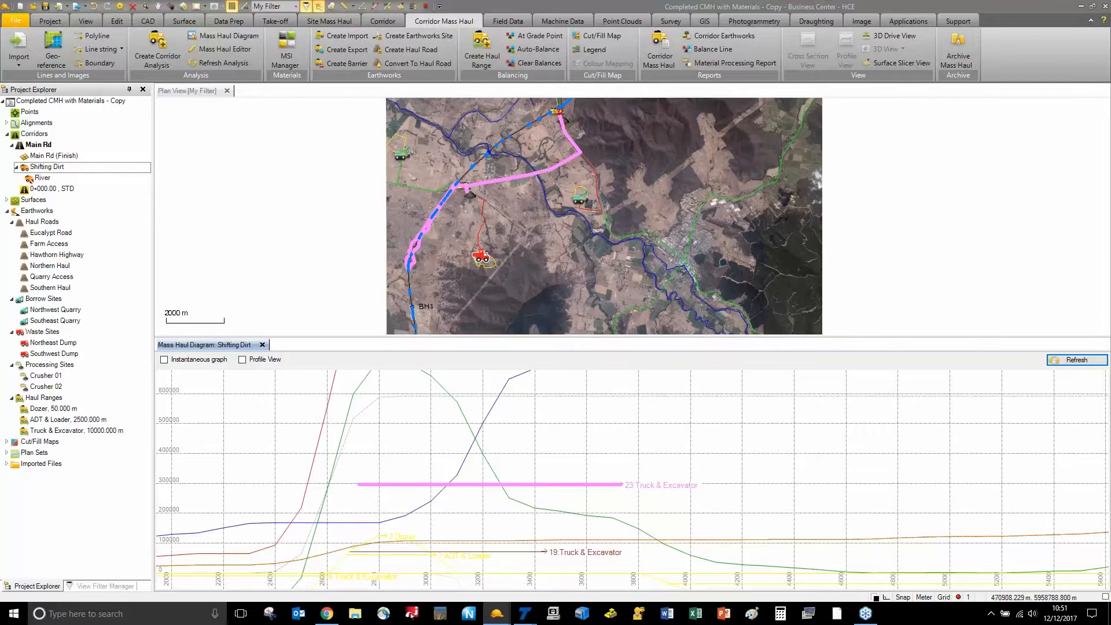
scroll(554, 113, "up", 3)
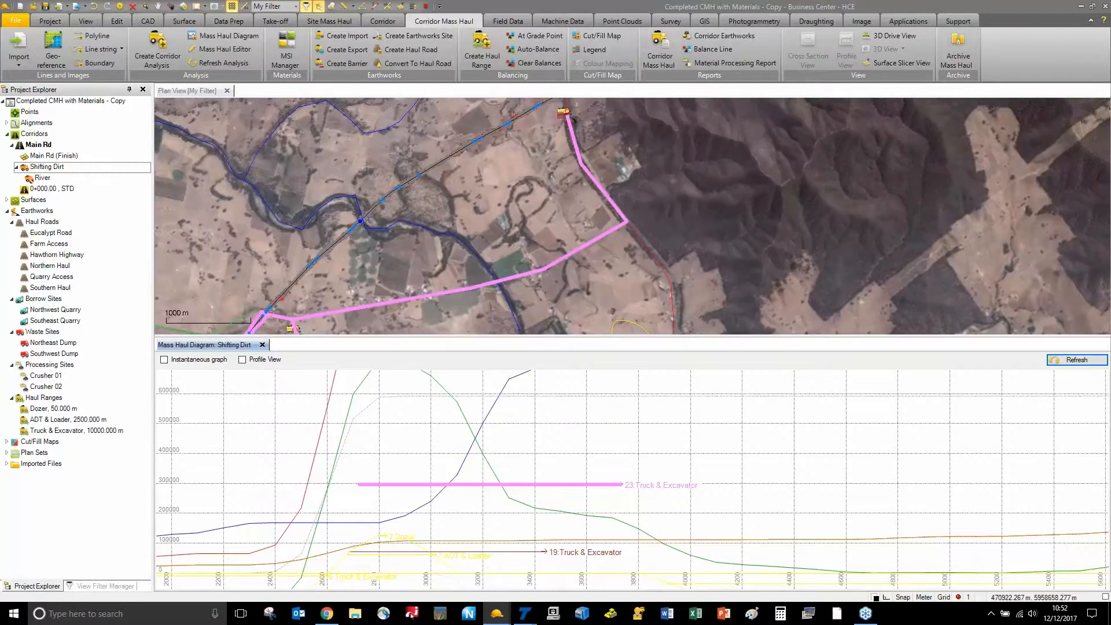
middle_click_drag(288, 317, 427, 131)
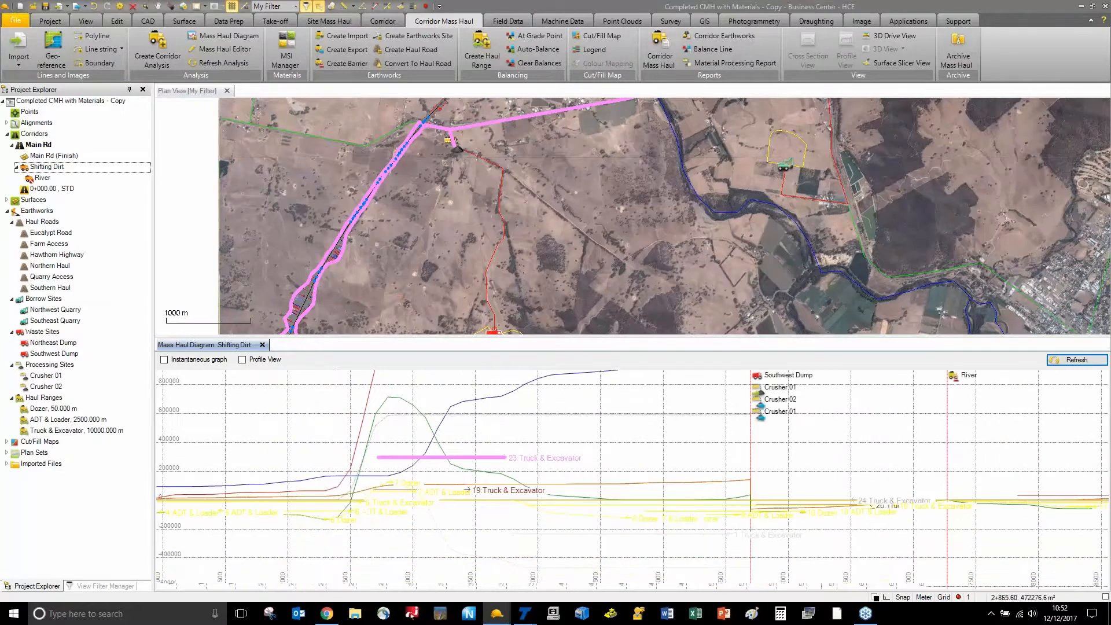
scroll(396, 432, "down", 2)
scroll(358, 514, "up", 5)
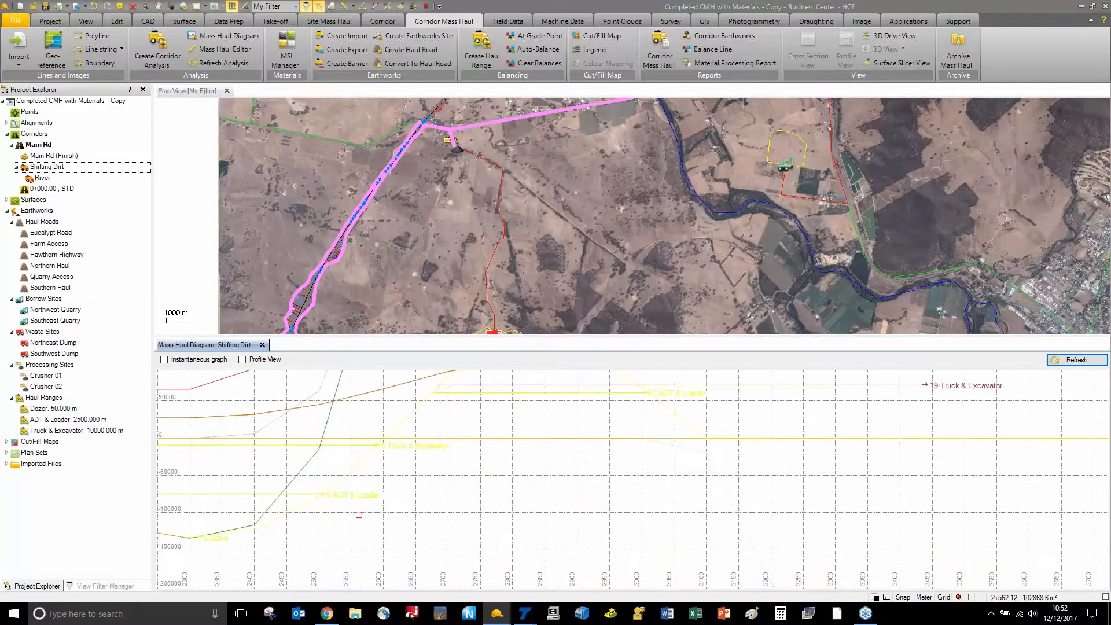
Highlight the 6 ADT & Loader haul range, show its dump area, and open its options
left_click(239, 494)
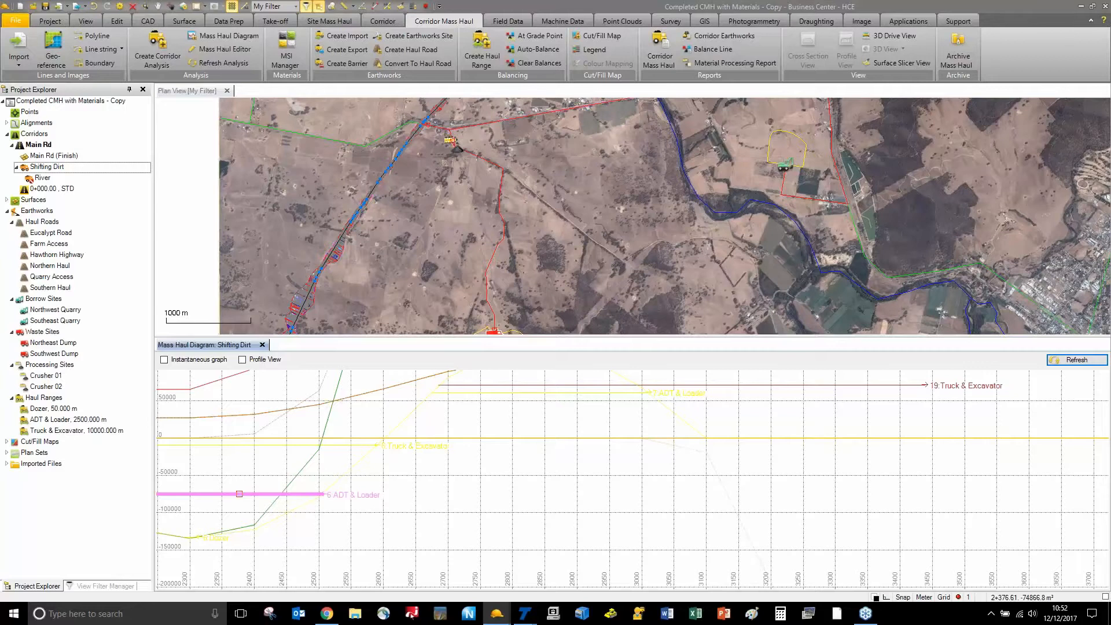
scroll(440, 184, "down", 2)
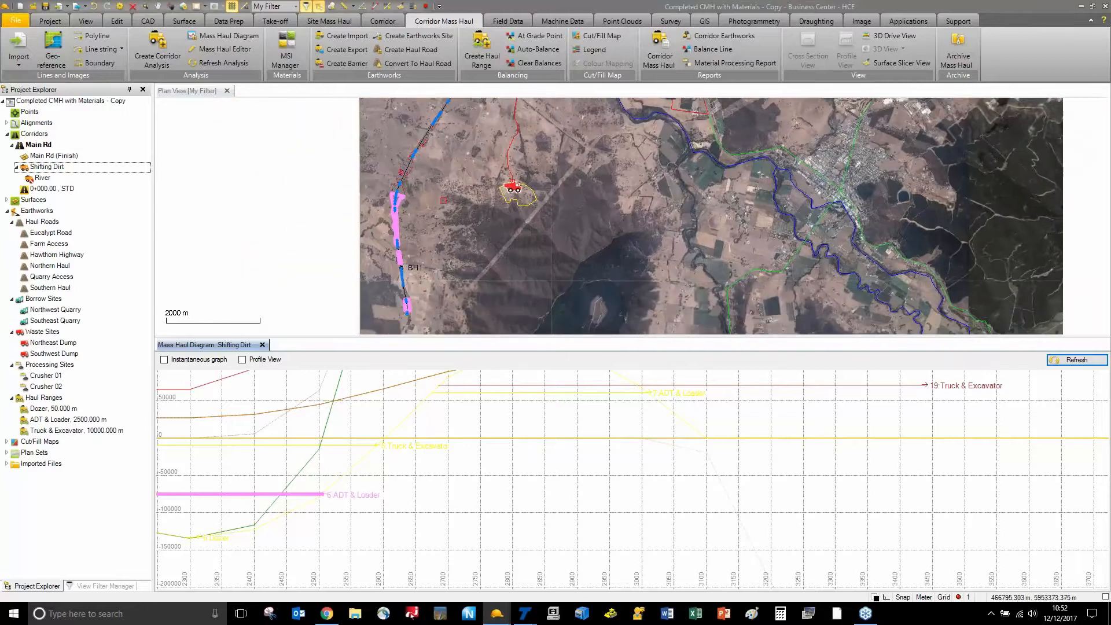
scroll(411, 299, "up", 3)
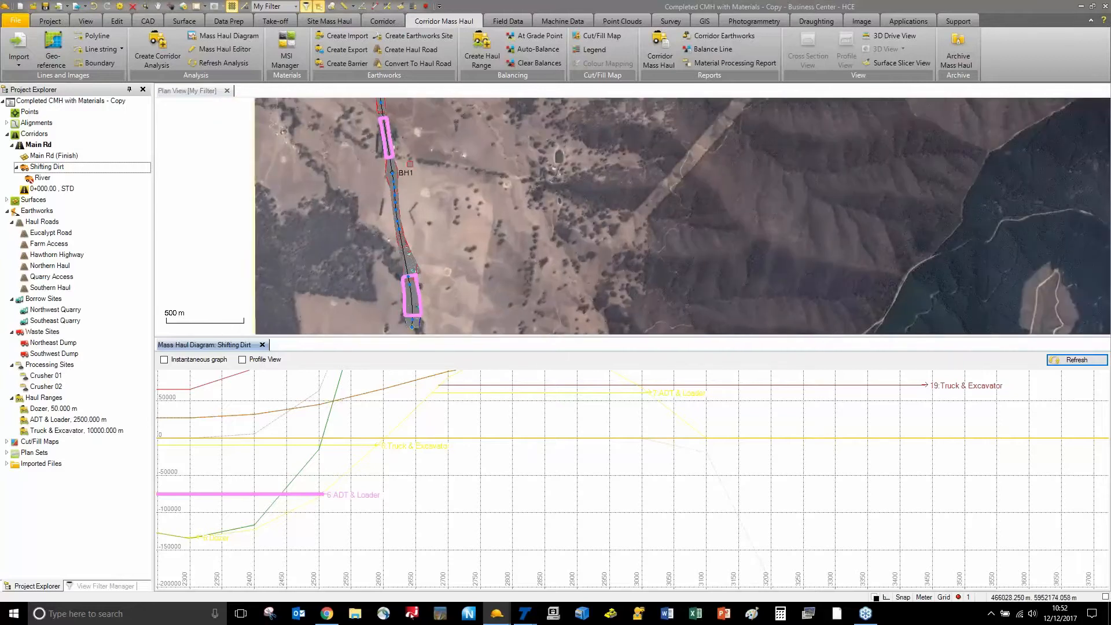
scroll(409, 164, "up", 2)
scroll(421, 197, "up", 1)
scroll(419, 192, "up", 1)
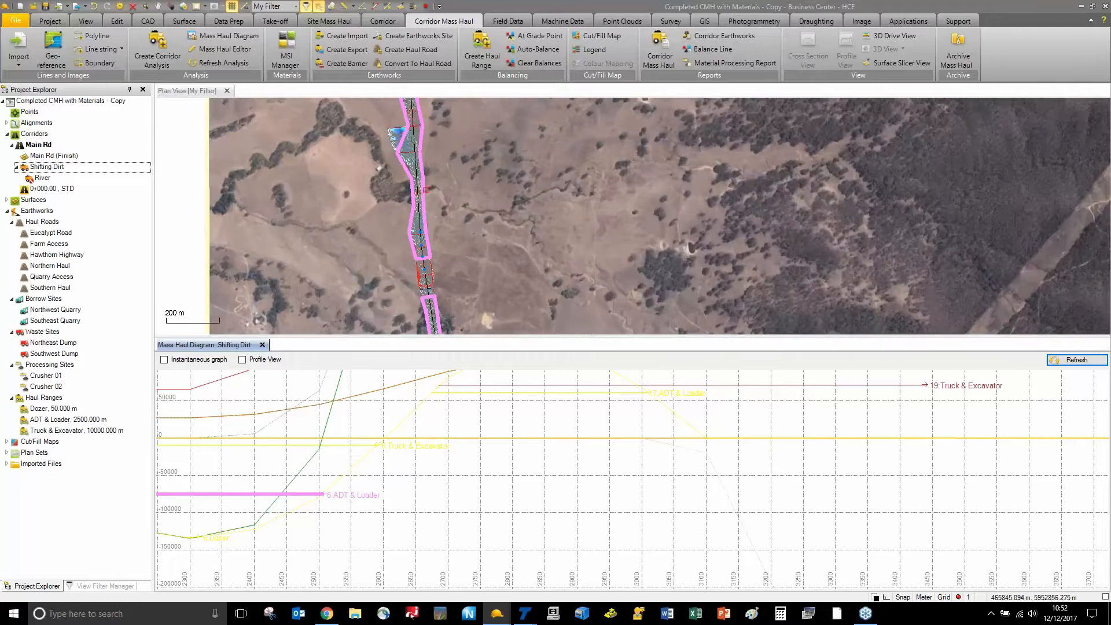
scroll(427, 191, "down", 2)
middle_click_drag(445, 184, 471, 330)
middle_click_drag(489, 197, 486, 249)
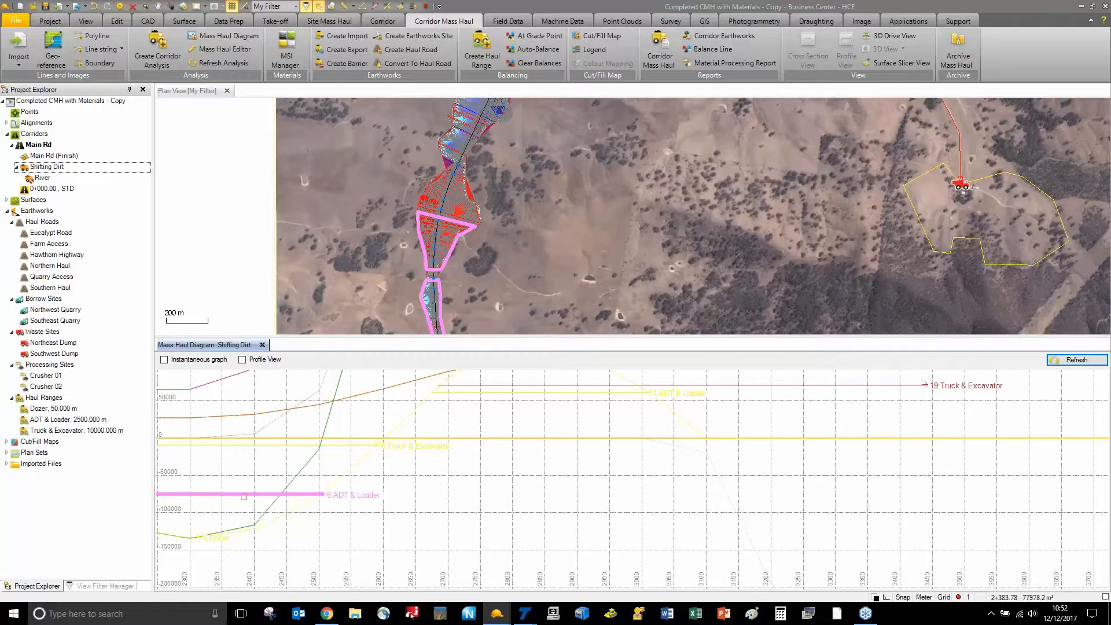
right_click(244, 495)
left_click(271, 563)
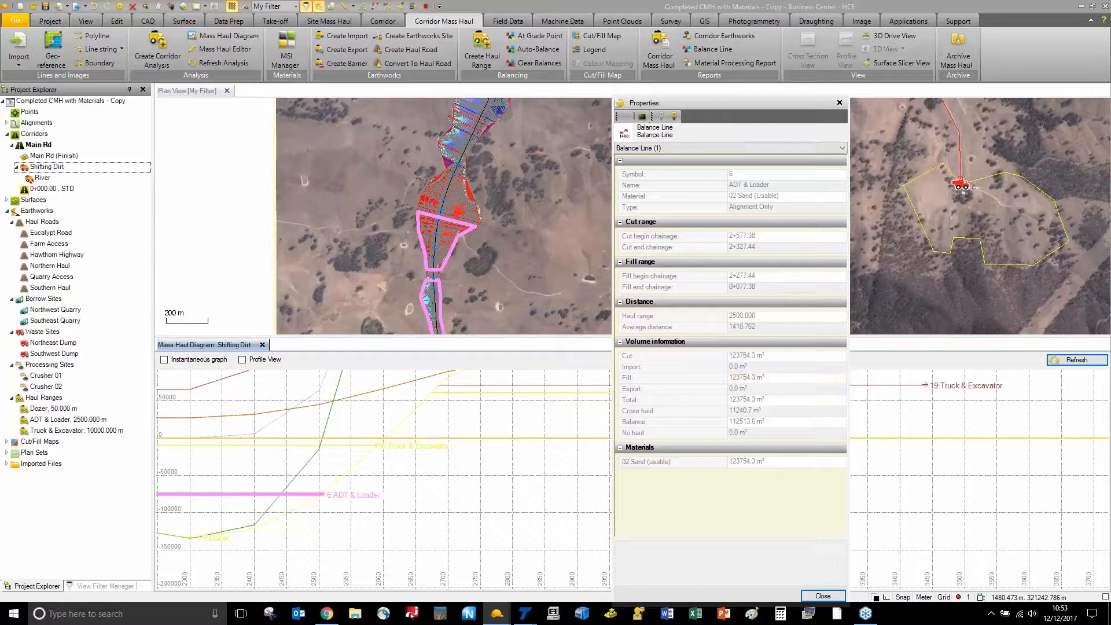
left_click(840, 103)
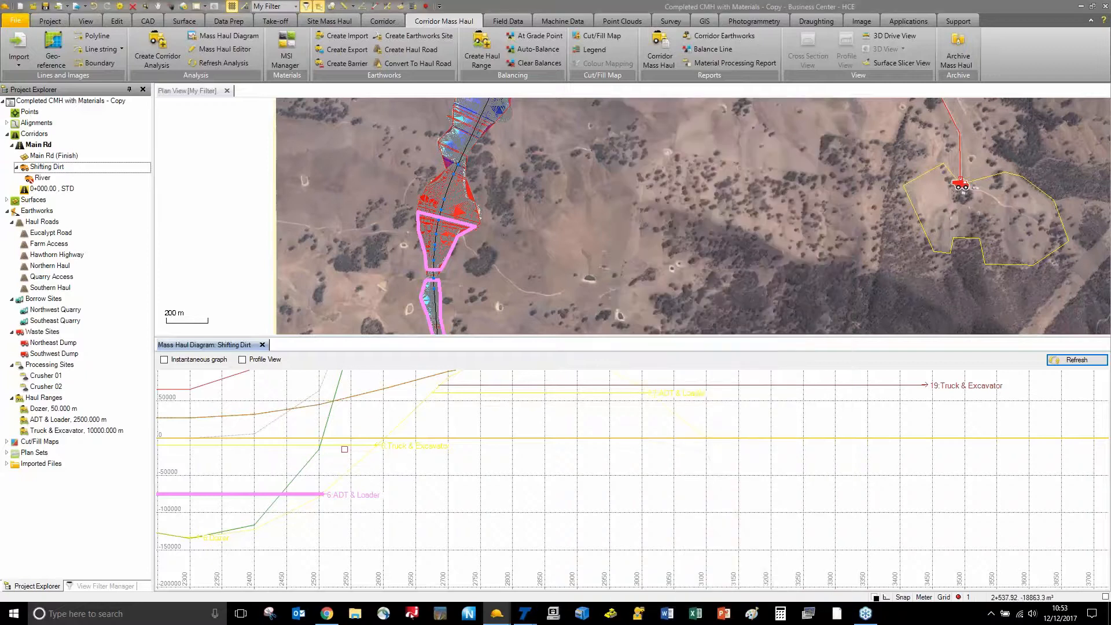
Zoom out the diagram, then run Main Rd Corridor Earthworks at 100 m increments, no clipping boundaries
scroll(376, 475, "down", 3)
scroll(426, 506, "down", 4)
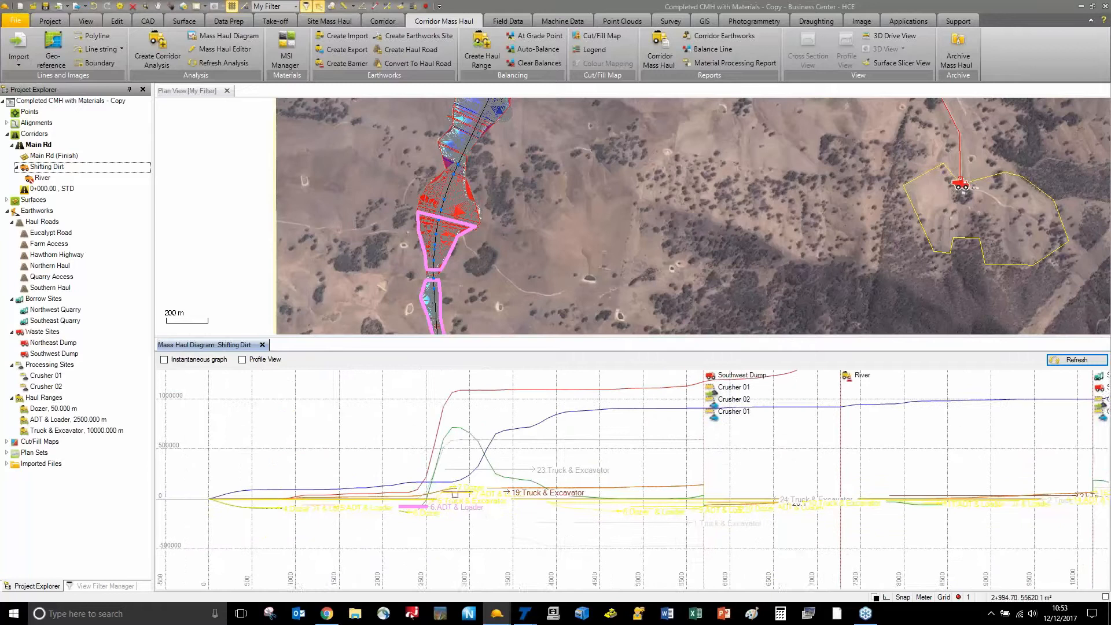
middle_click_drag(513, 489, 462, 492)
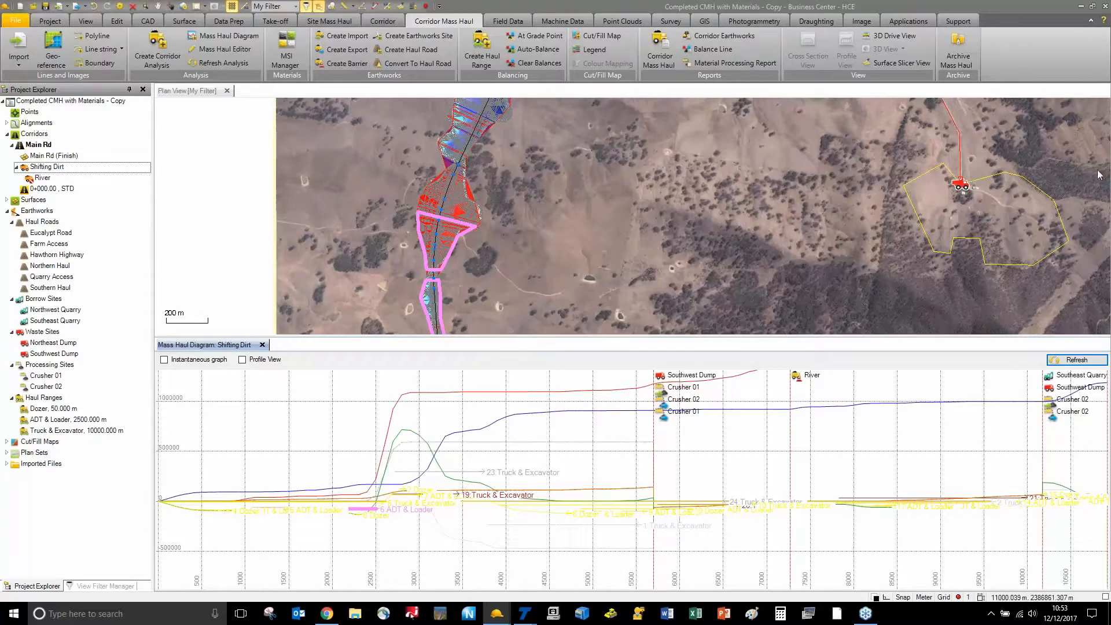
left_click(1095, 10)
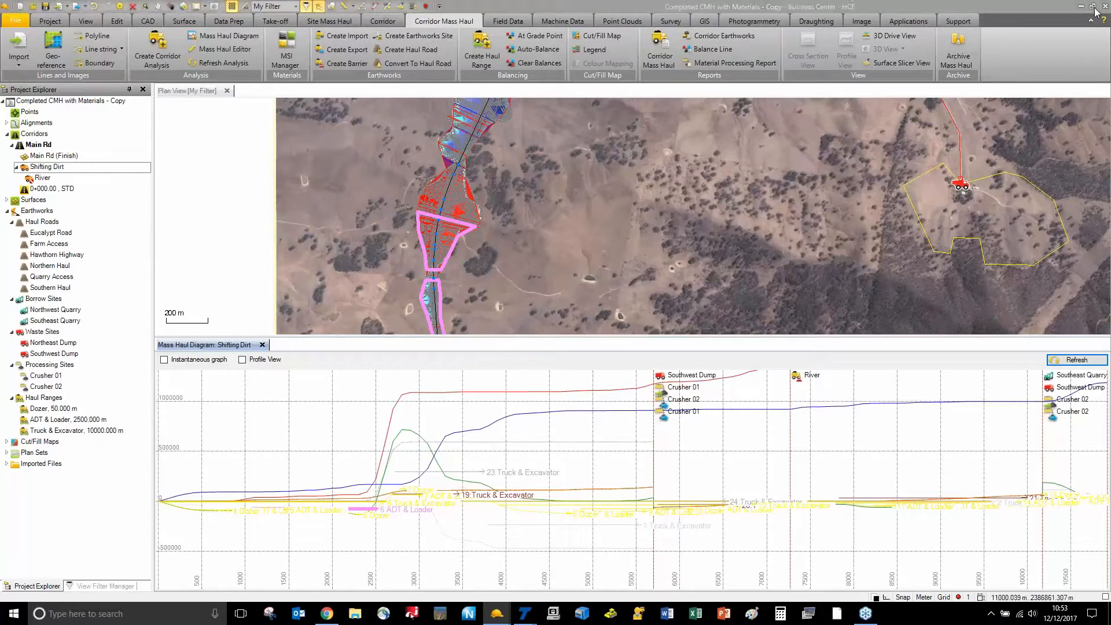
left_click(721, 36)
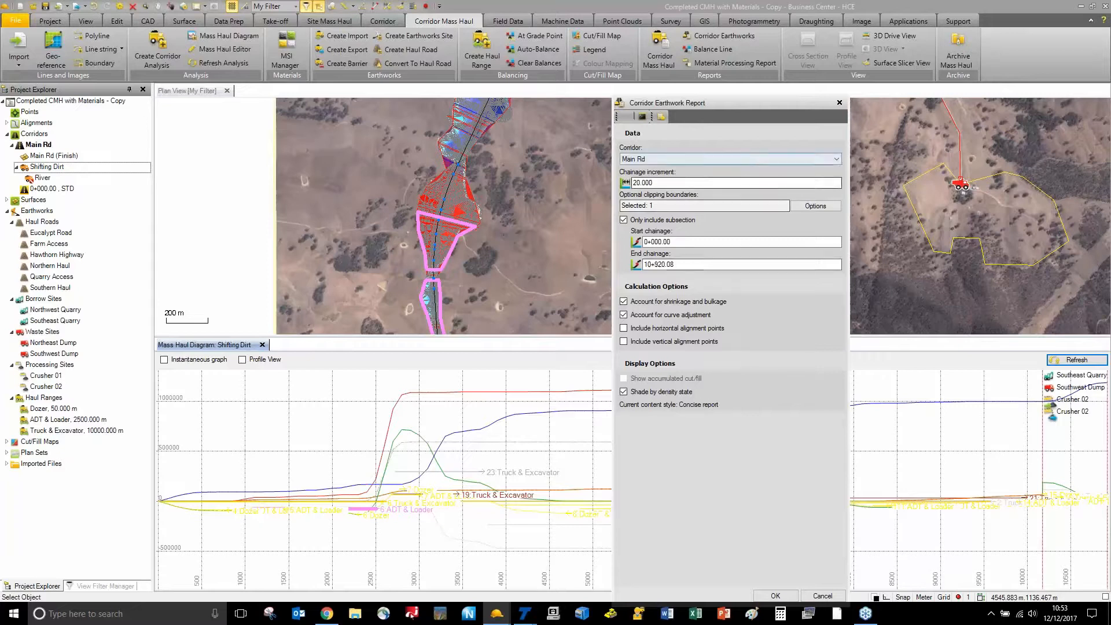
left_click(674, 183)
type("1")
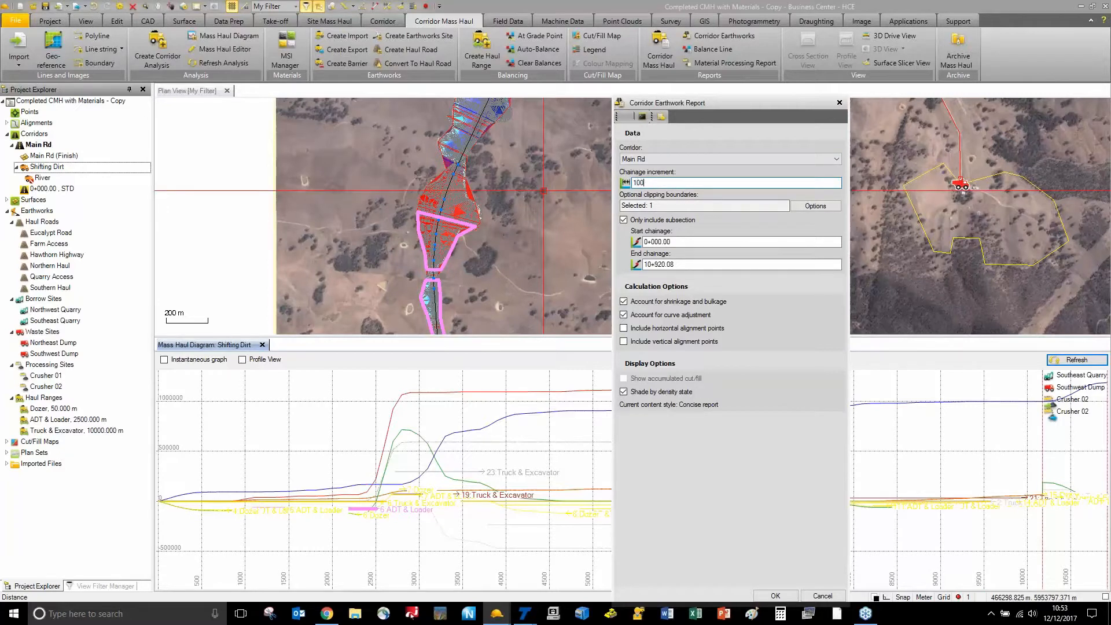
key("Tab")
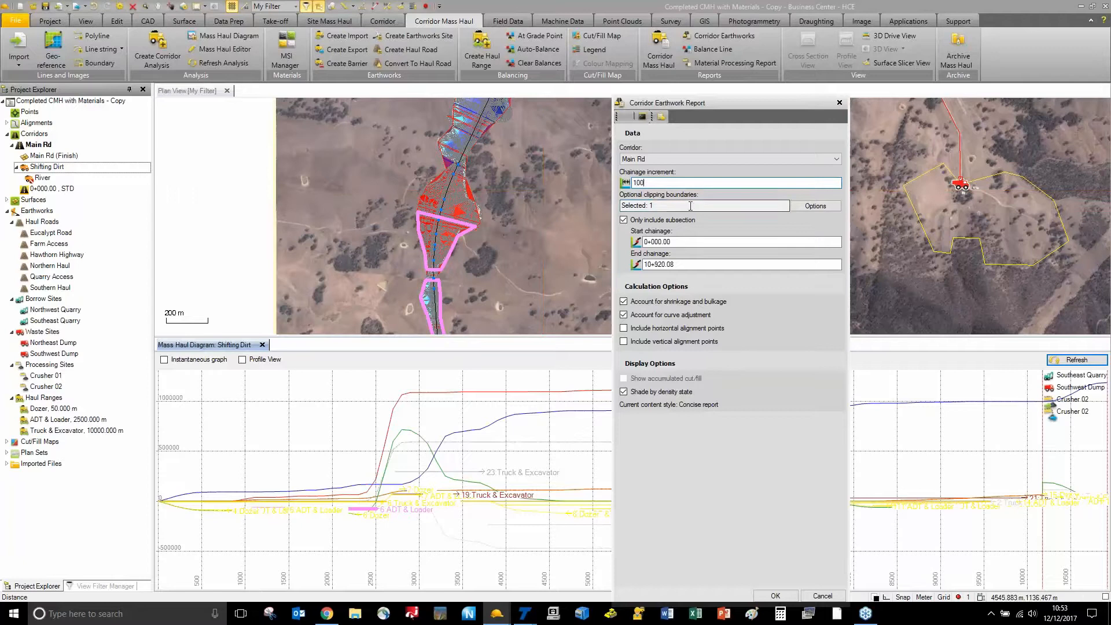
left_click(244, 161)
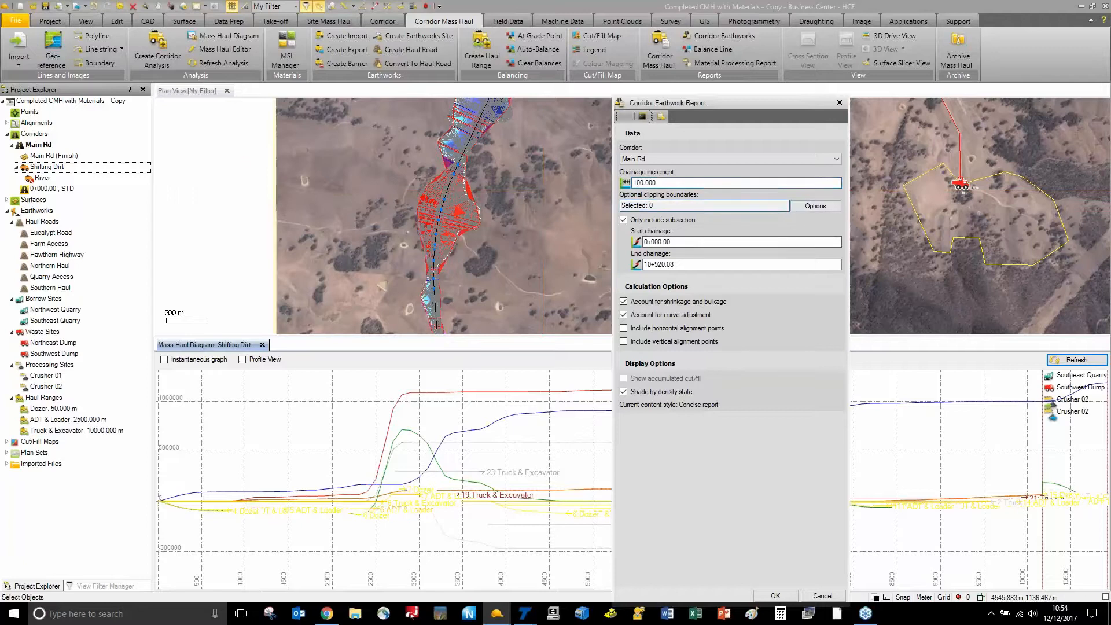
left_click(775, 596)
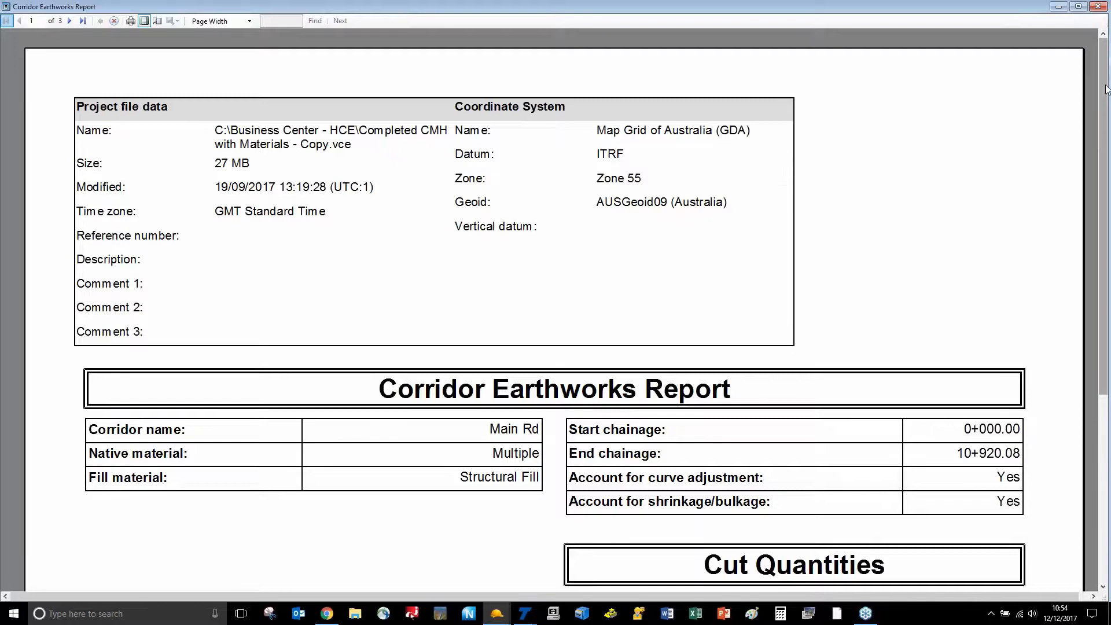
left_click_drag(1107, 90, 1106, 197)
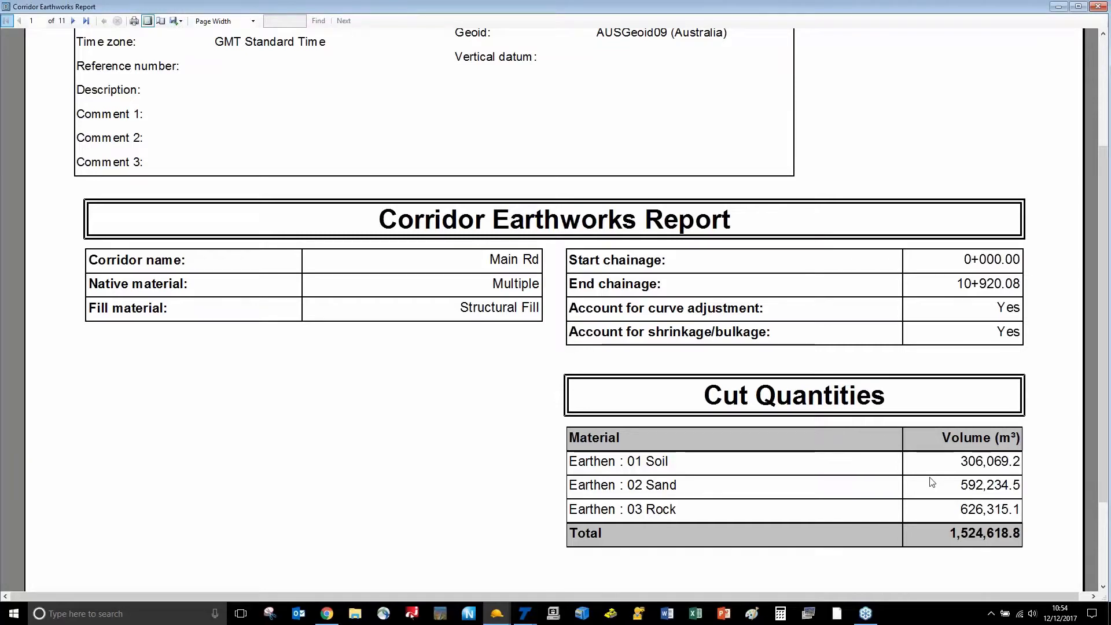
scroll(930, 478, "down", 5)
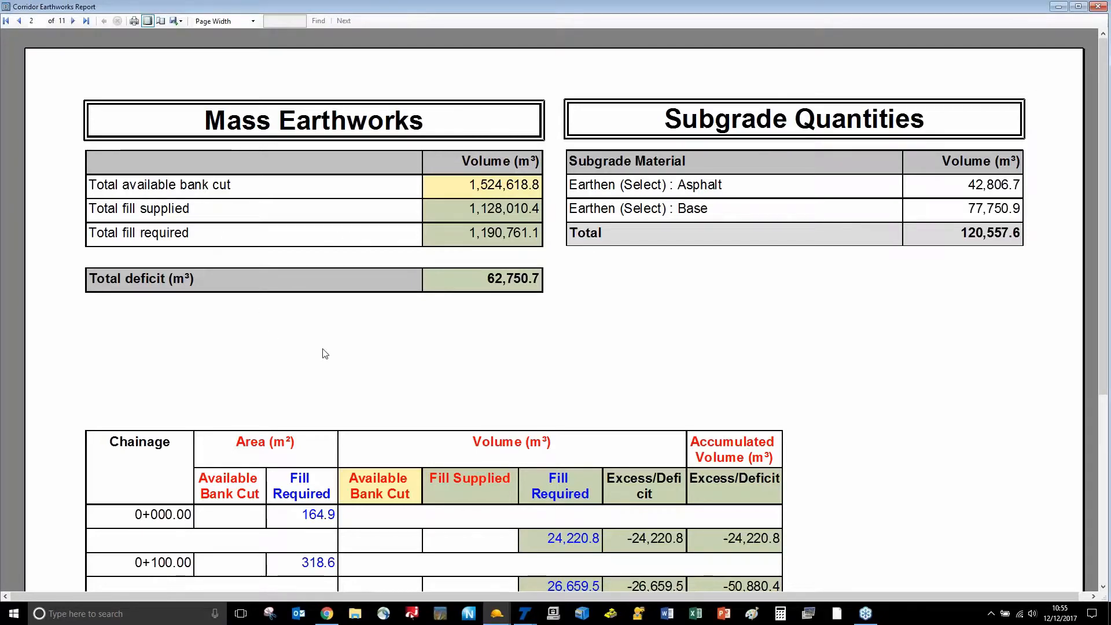
scroll(326, 354, "down", 5)
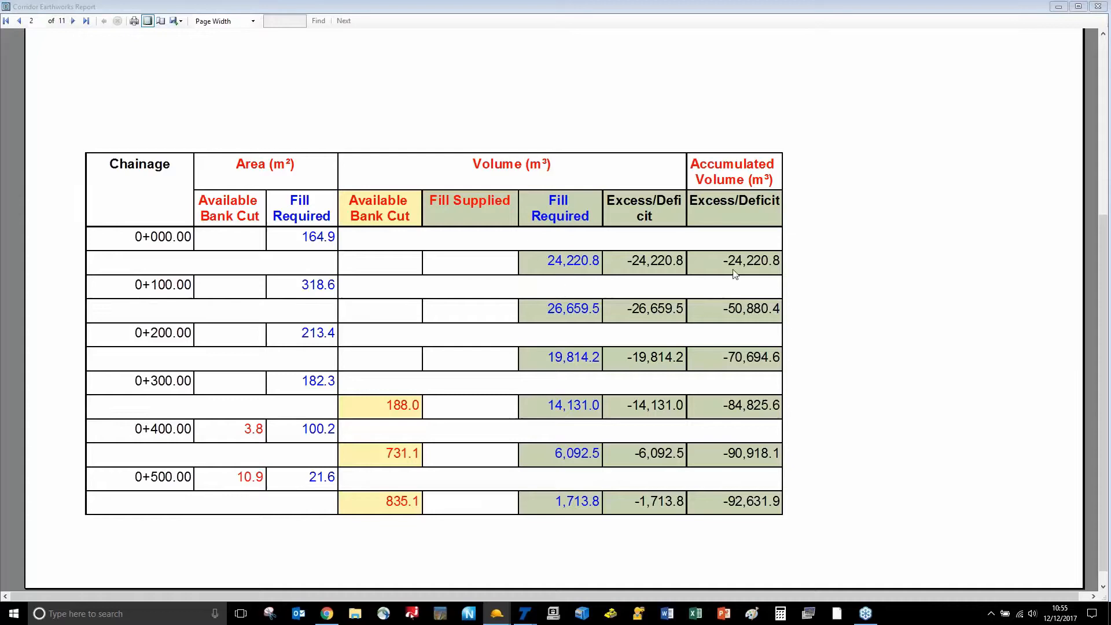
scroll(735, 274, "down", 2)
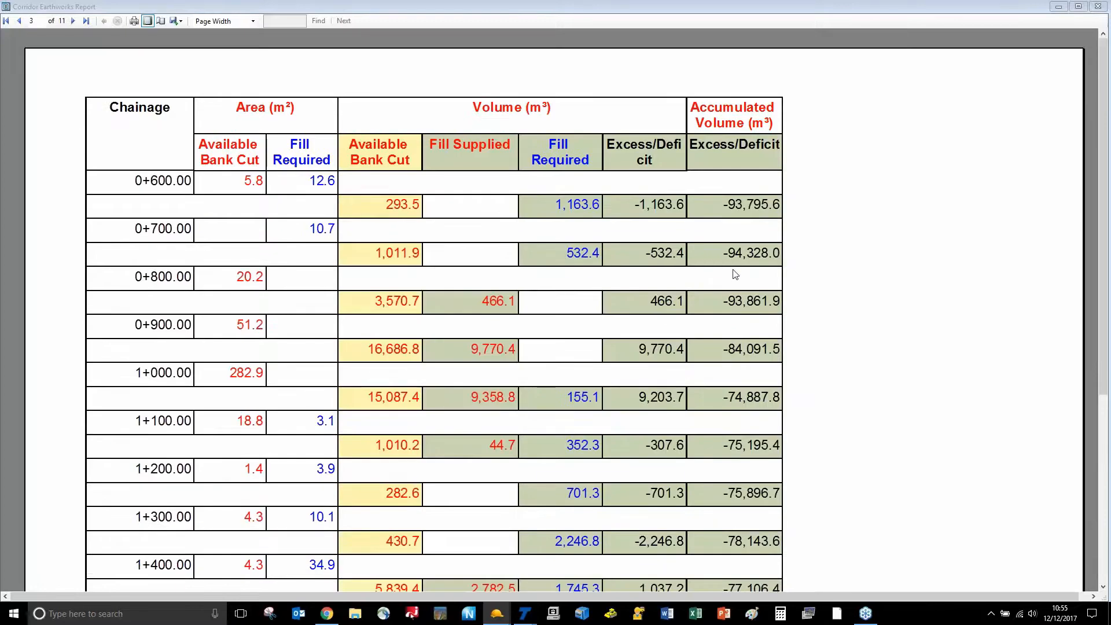
scroll(735, 275, "down", 6)
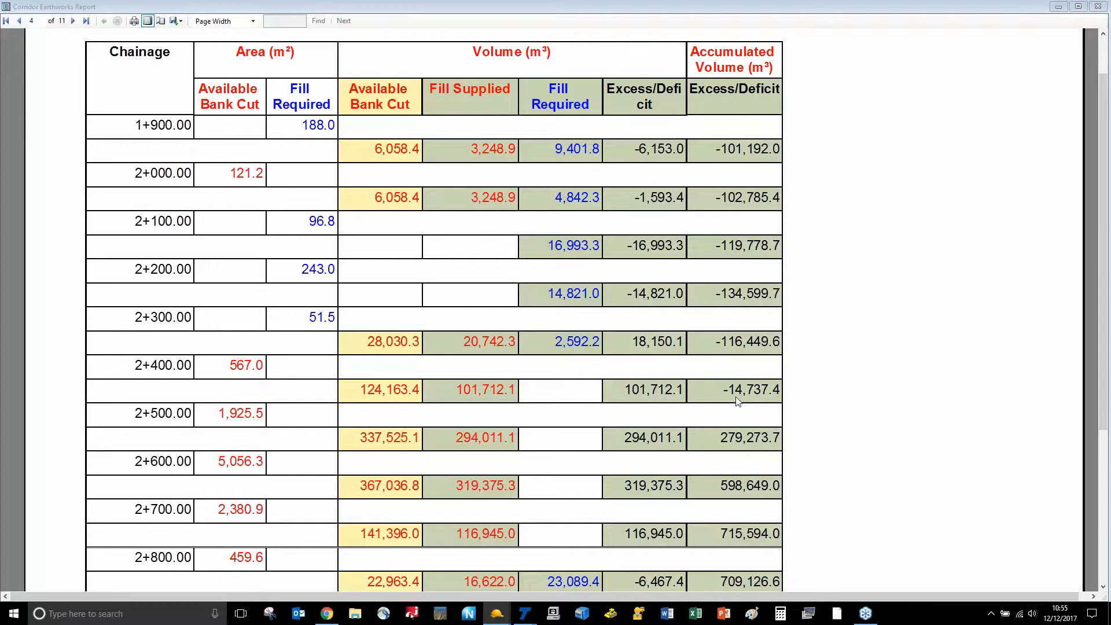
key("alt+Tab")
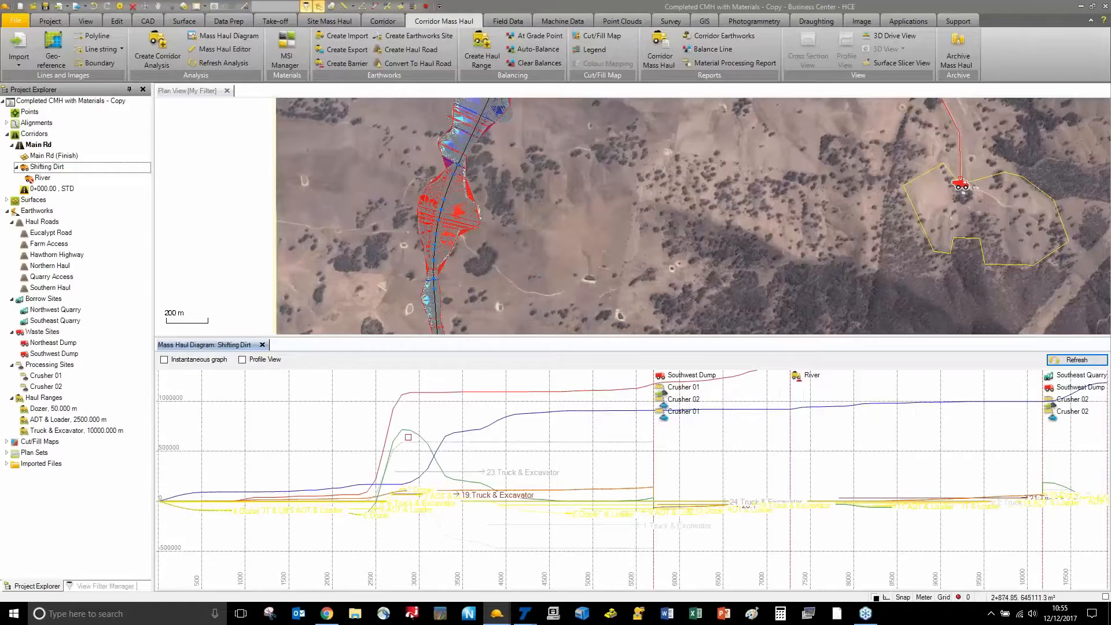
Select the green mass haul curve and reopen the Corridor Earthworks report settings
left_click(409, 431)
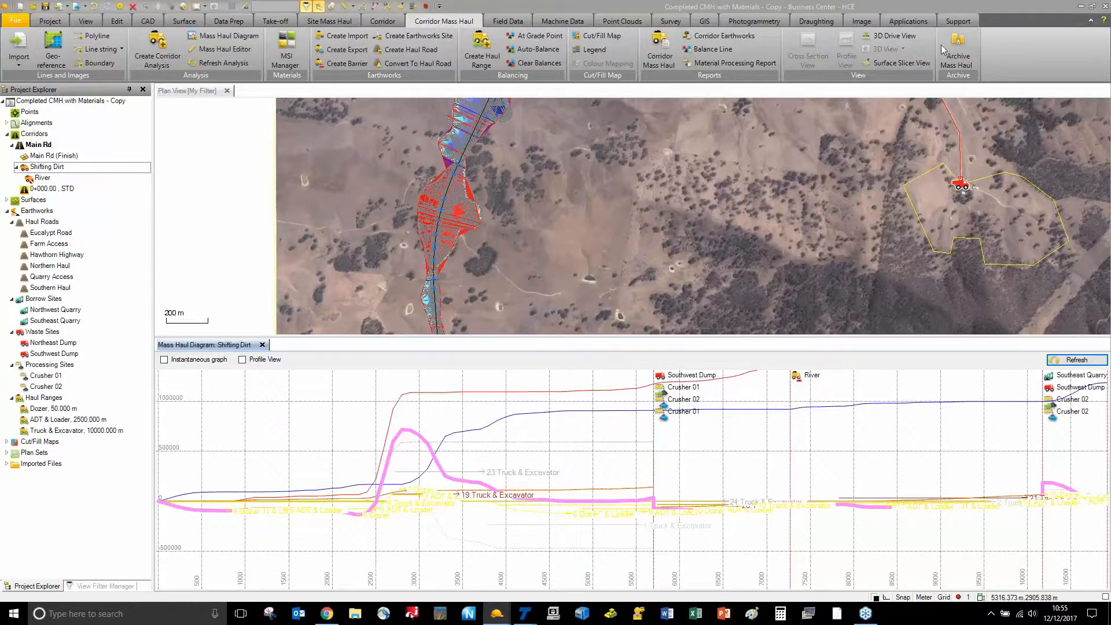
left_click(707, 36)
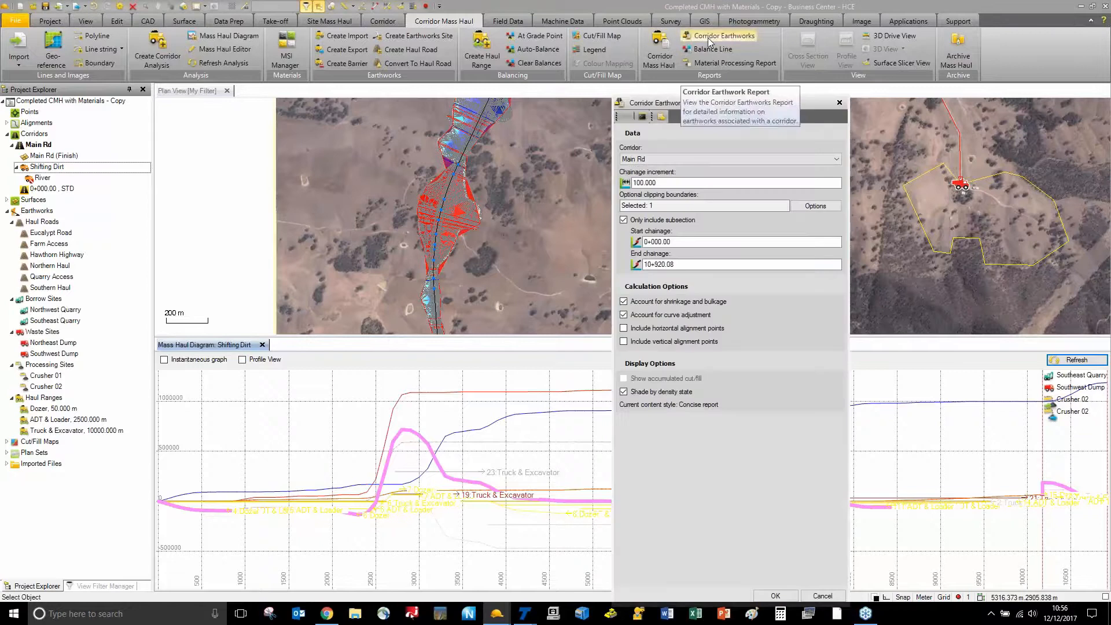
Generate the earthworks report with content style Launch Excel data only and no clipping boundaries
left_click(662, 117)
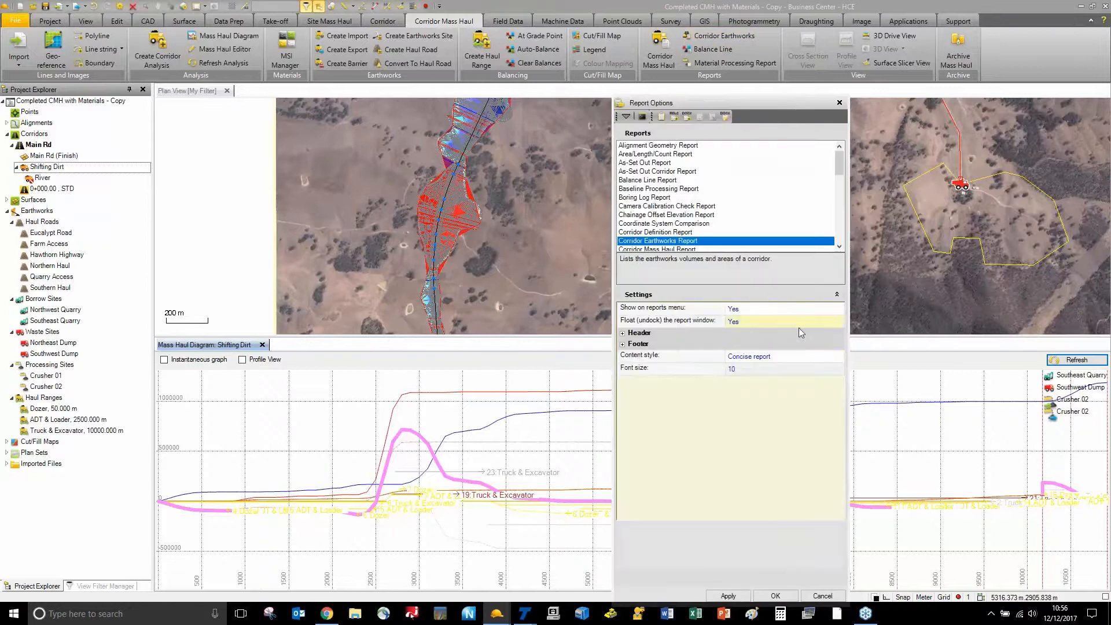
left_click(805, 356)
left_click(787, 382)
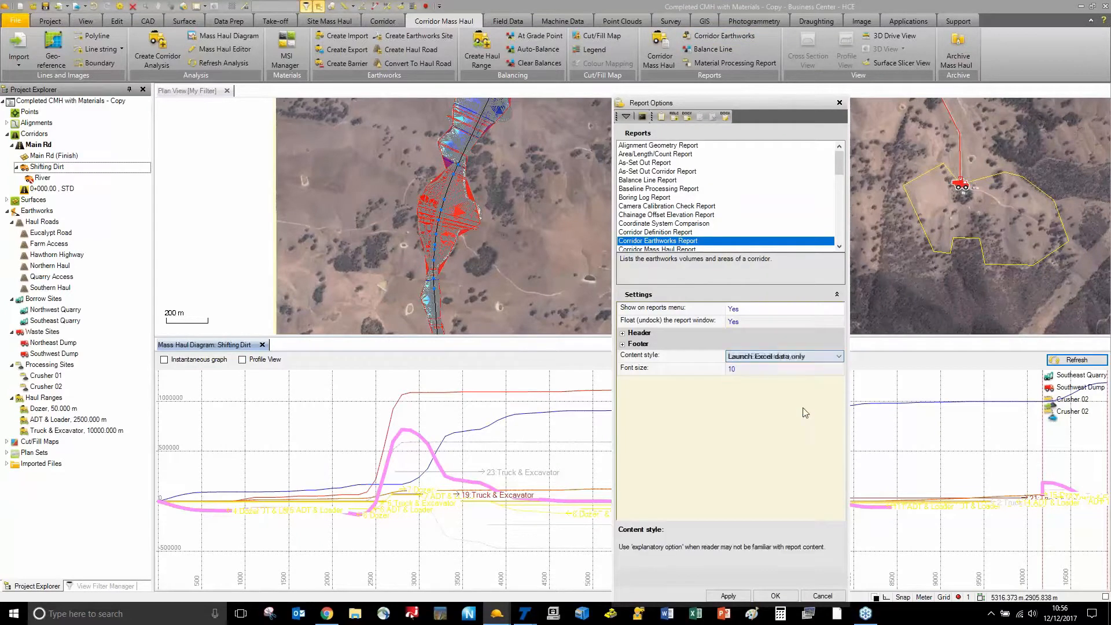
left_click(766, 598)
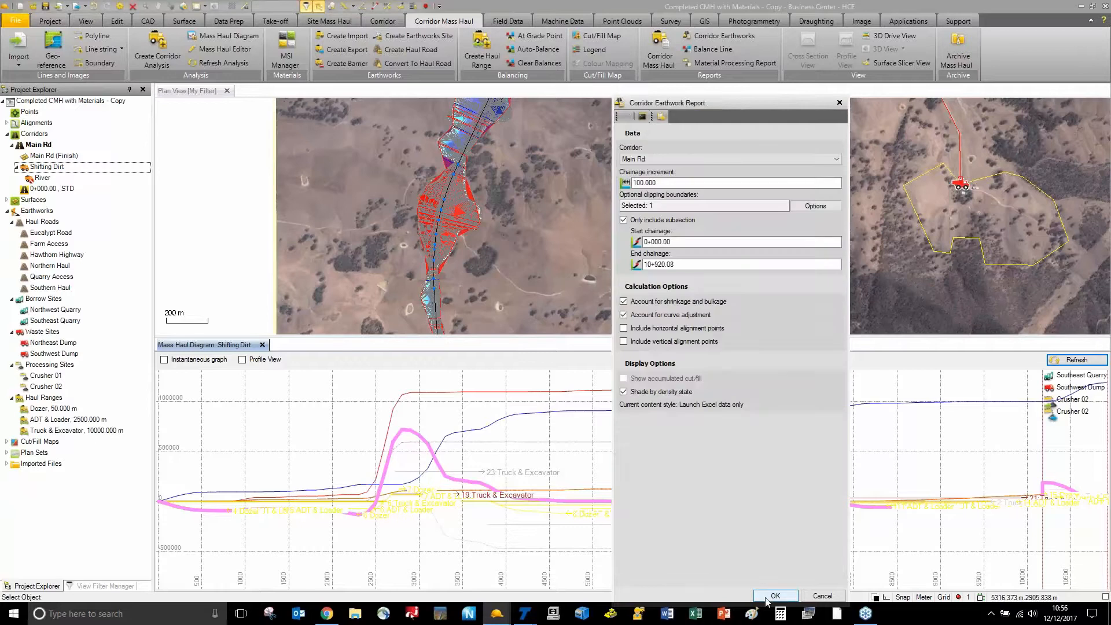
left_click(677, 207)
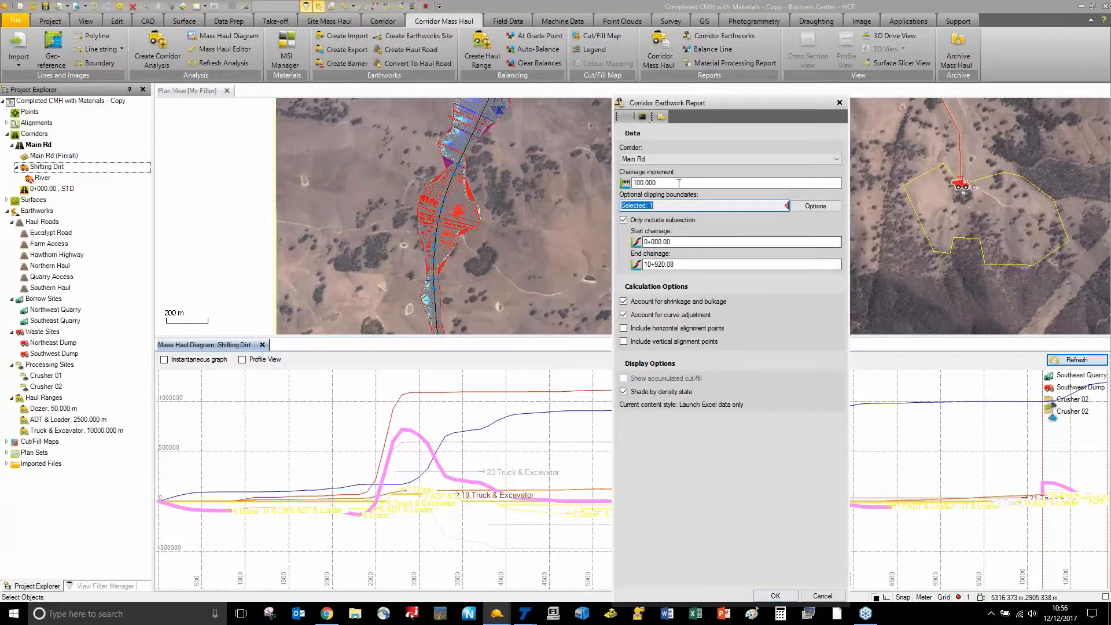
left_click(242, 185)
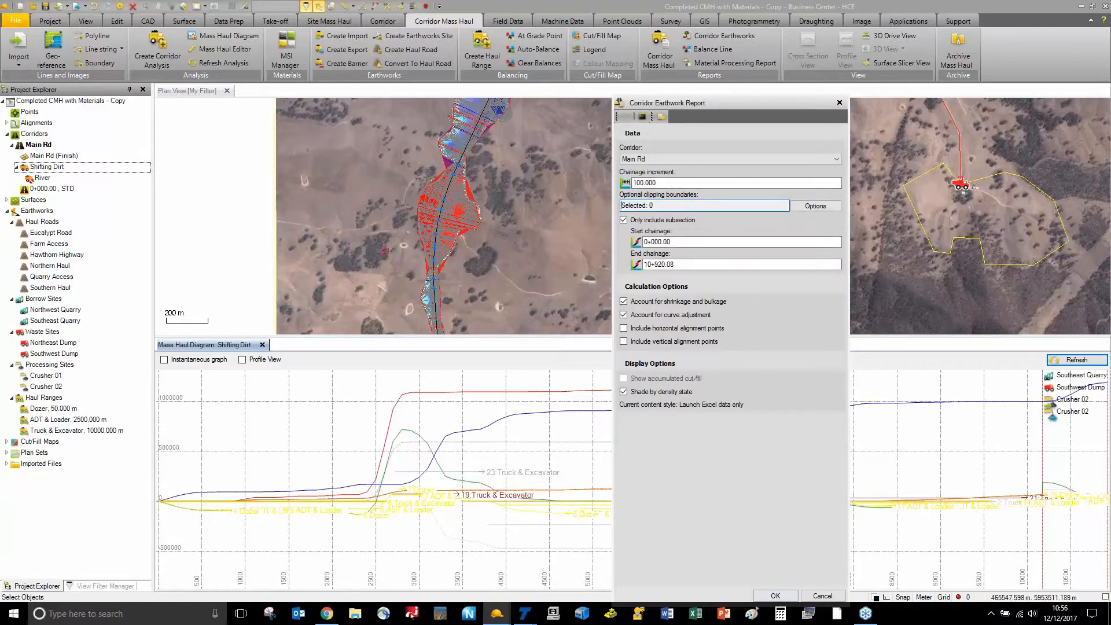
left_click(785, 598)
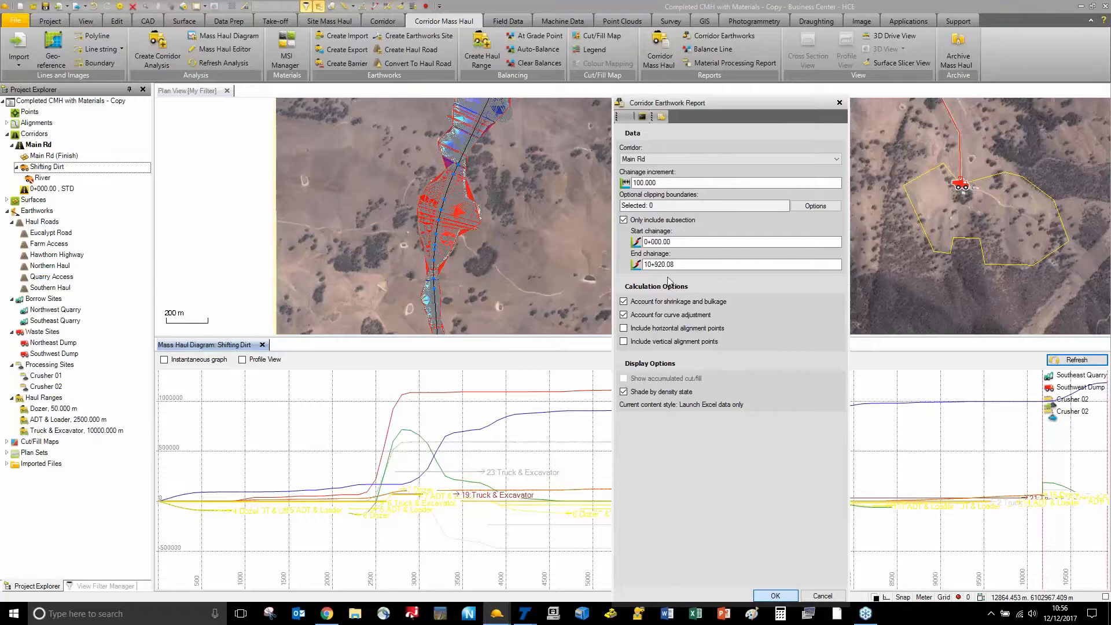
Dismiss the report dialog, reopen the Corridor Earthworks settings, and close them
left_click(775, 596)
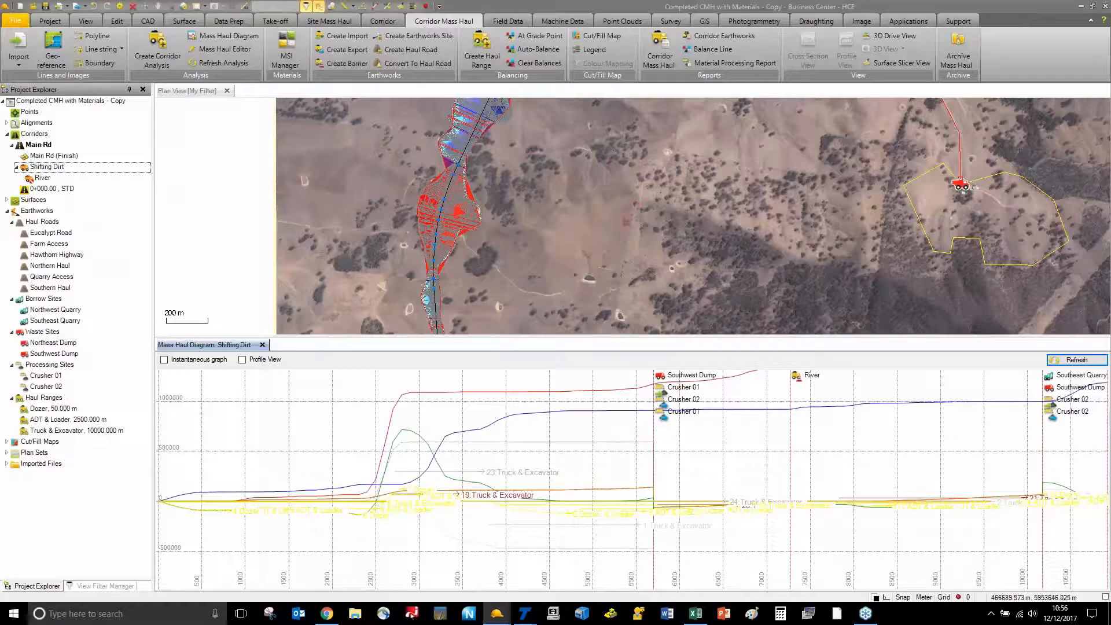
left_click(724, 36)
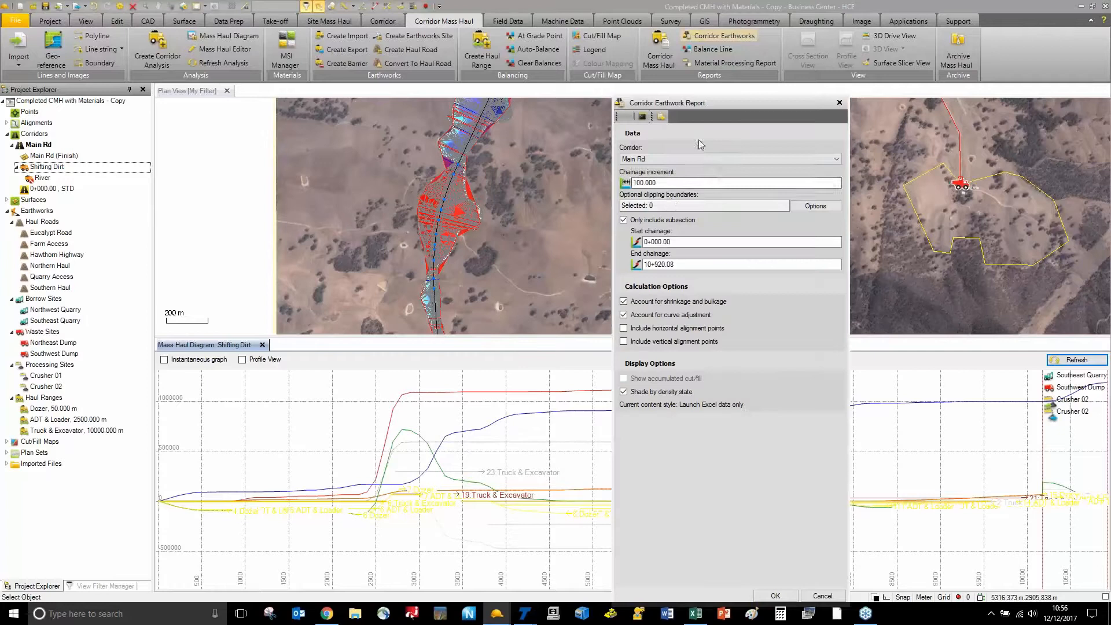
left_click(670, 205)
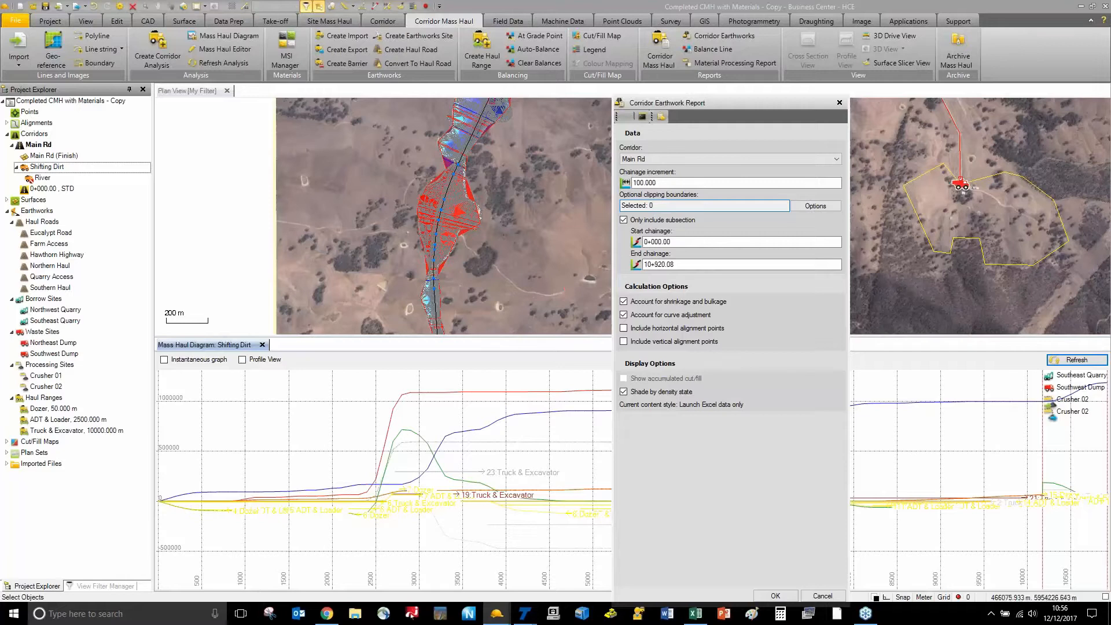
left_click(840, 103)
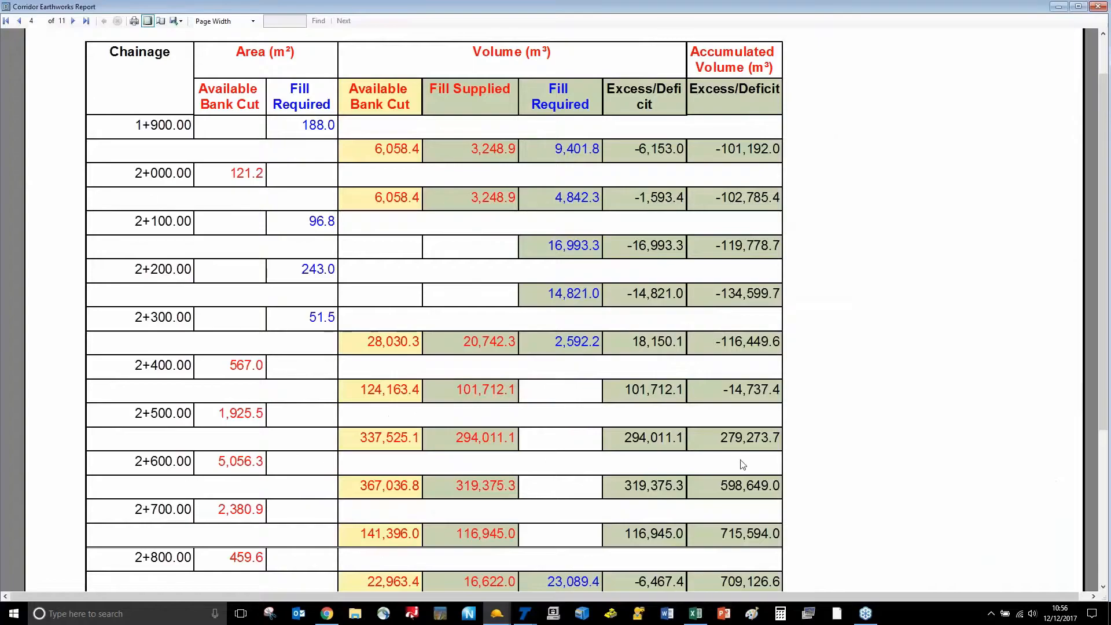
Review the exported earthworks volume table in the Excel workbook
left_click(695, 613)
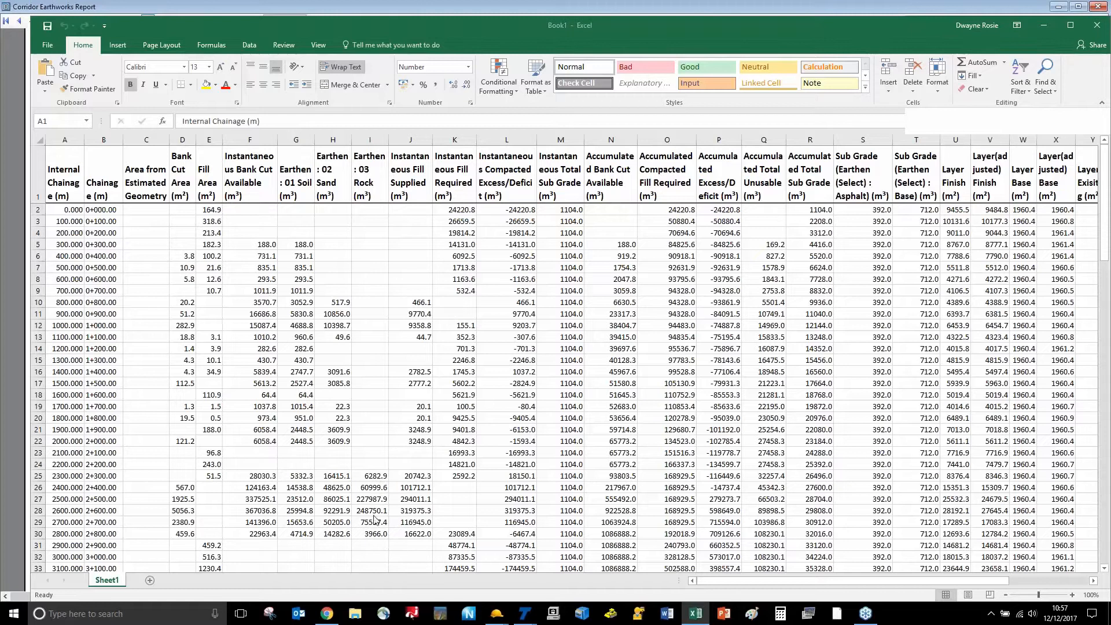
left_click(737, 581)
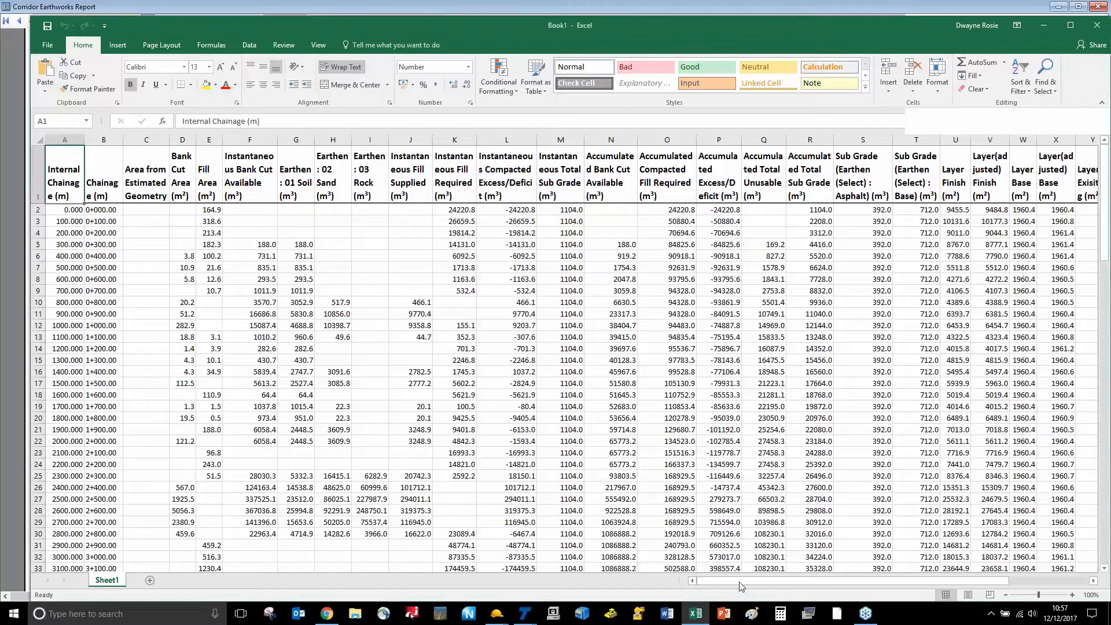
left_click_drag(783, 582, 897, 584)
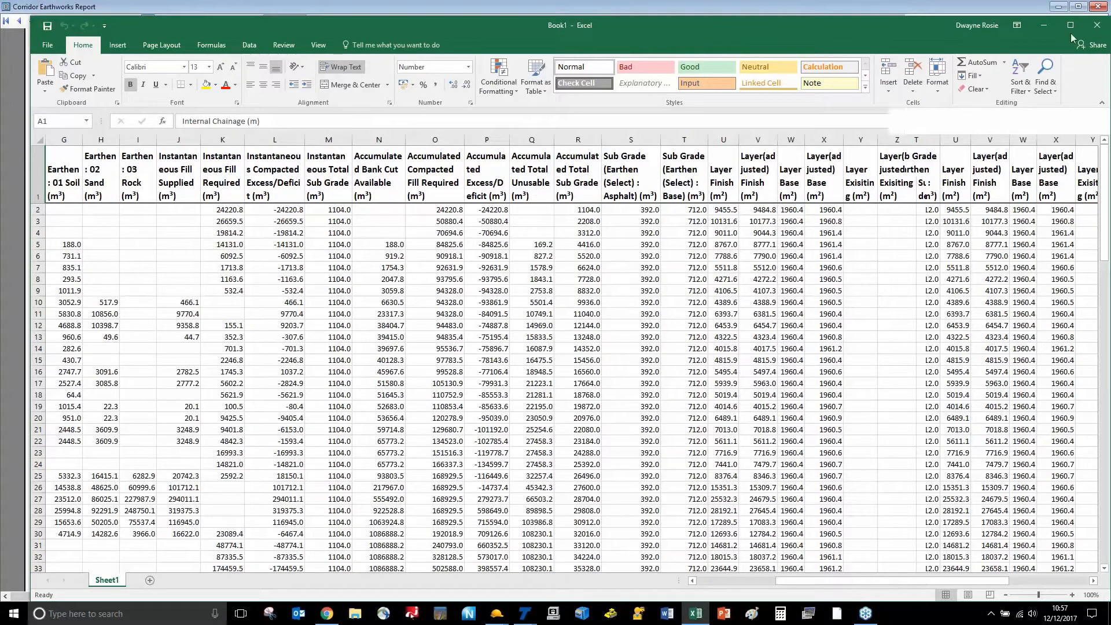
Close the earthworks report viewer and close Excel without saving Book1
left_click(1100, 8)
left_click(1099, 9)
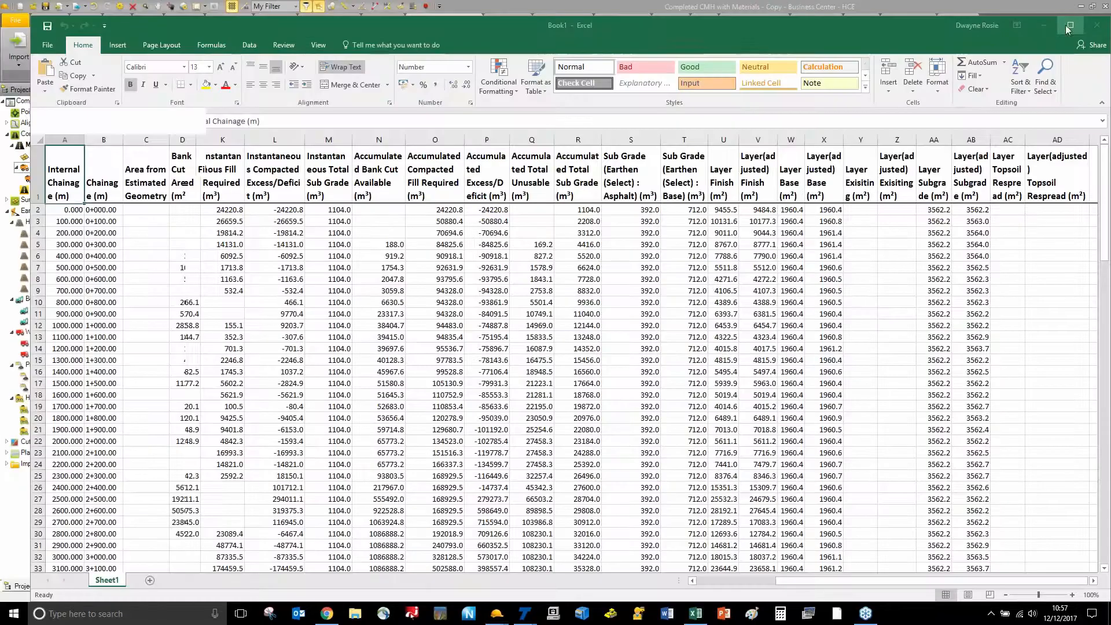
left_click(1097, 25)
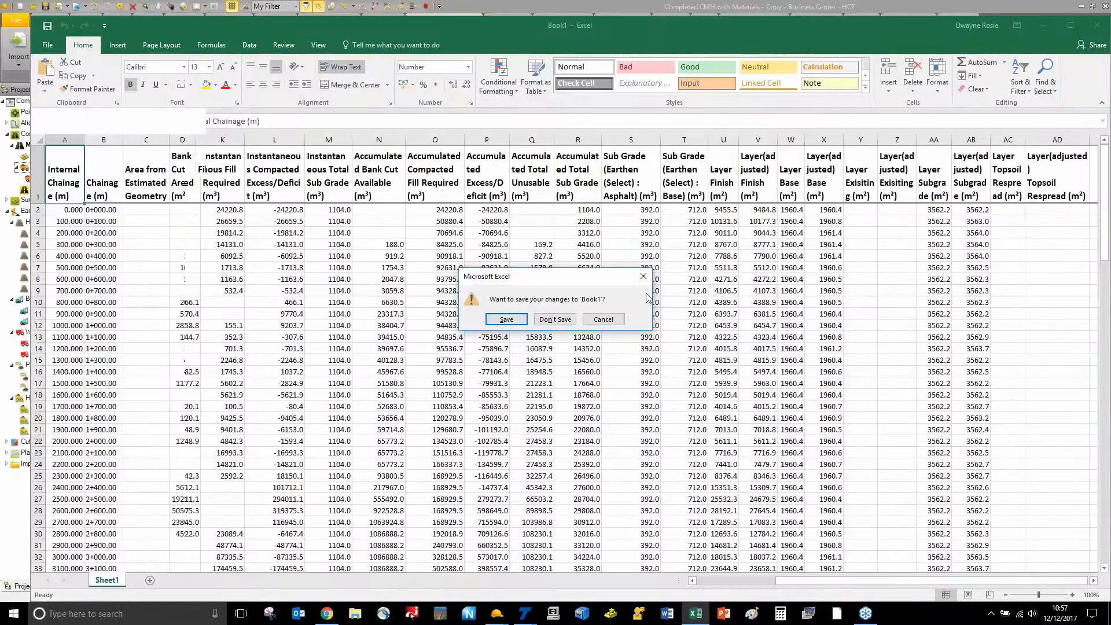
left_click(555, 319)
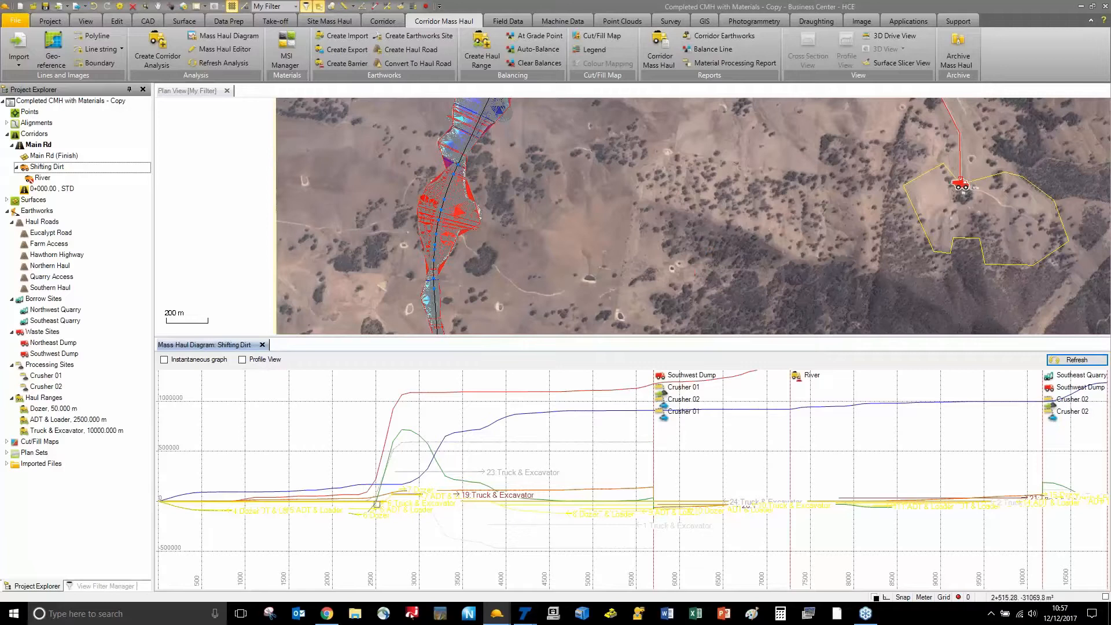
Zoom the mass haul diagram and select the 6.ADT & Loader haul line
scroll(347, 513, "up", 3)
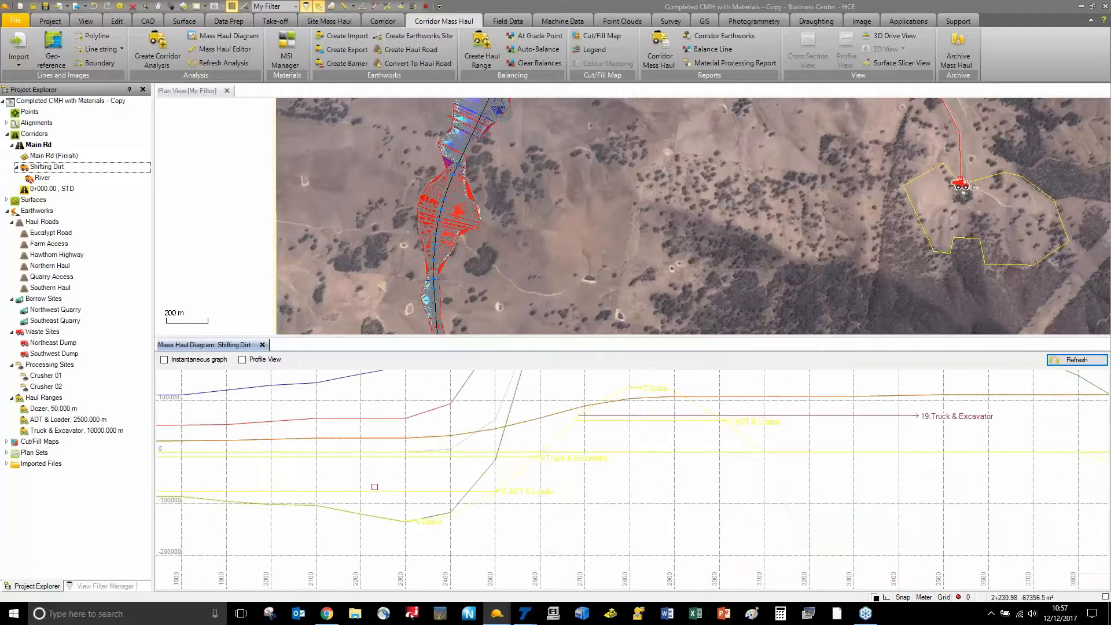
left_click(374, 491)
scroll(374, 489, "down", 4)
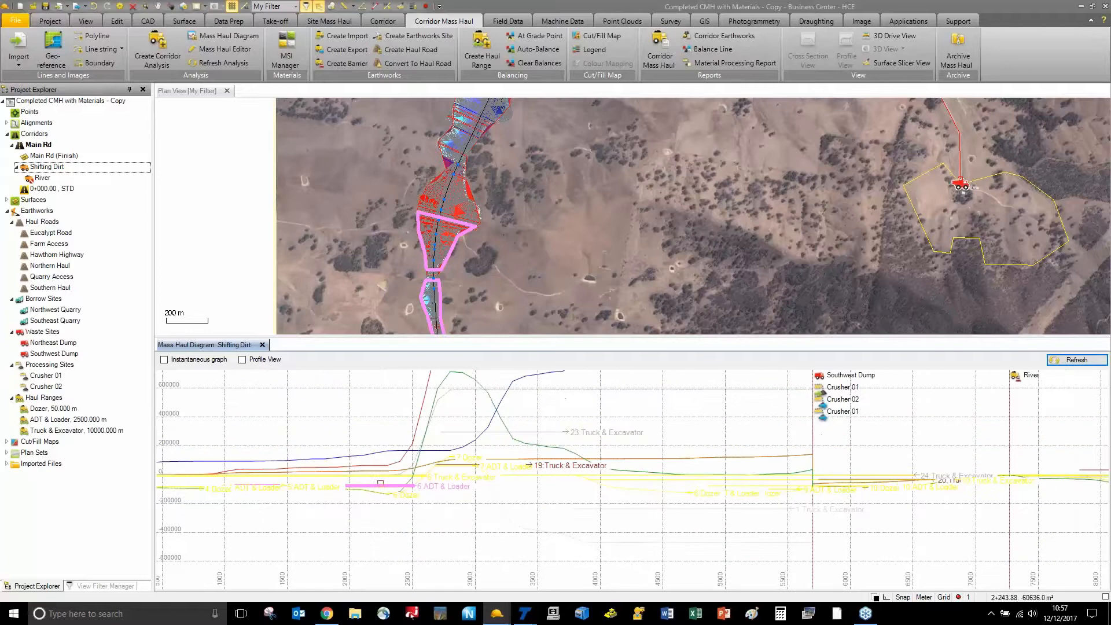
Open and close the Balance Line report settings, then select the Shifting Dirt mass haul
left_click(717, 51)
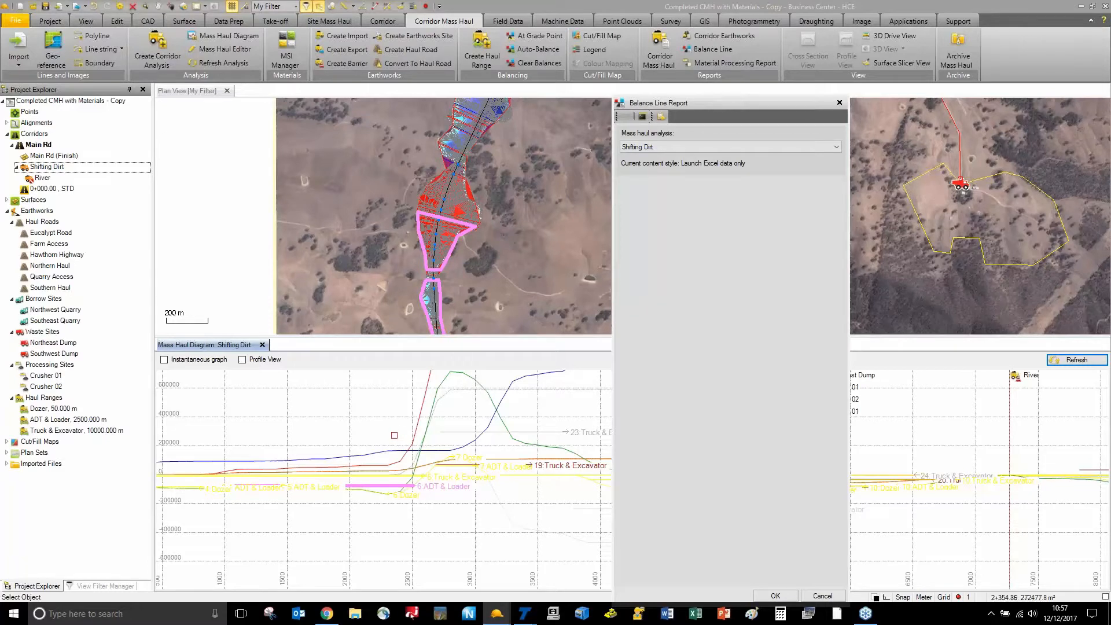
left_click(840, 103)
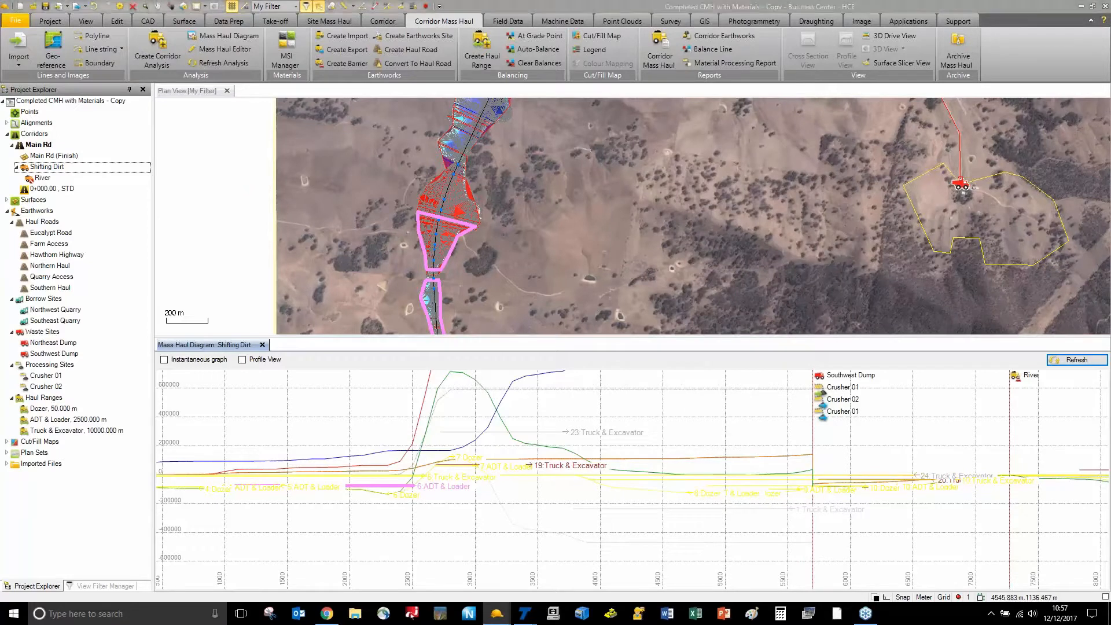
left_click(190, 172)
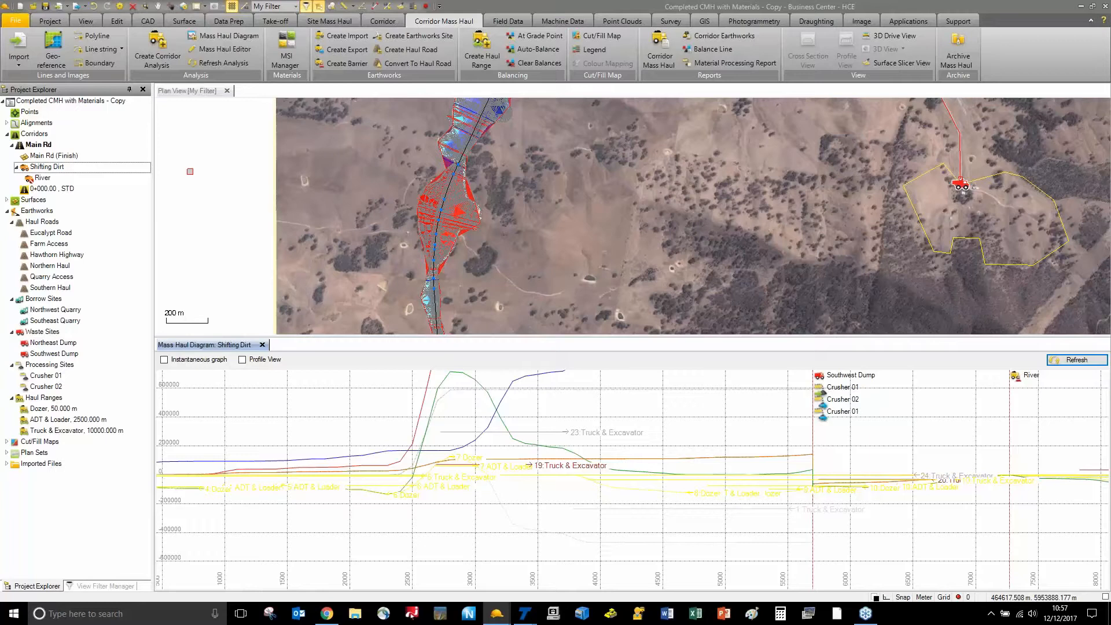
left_click(72, 169)
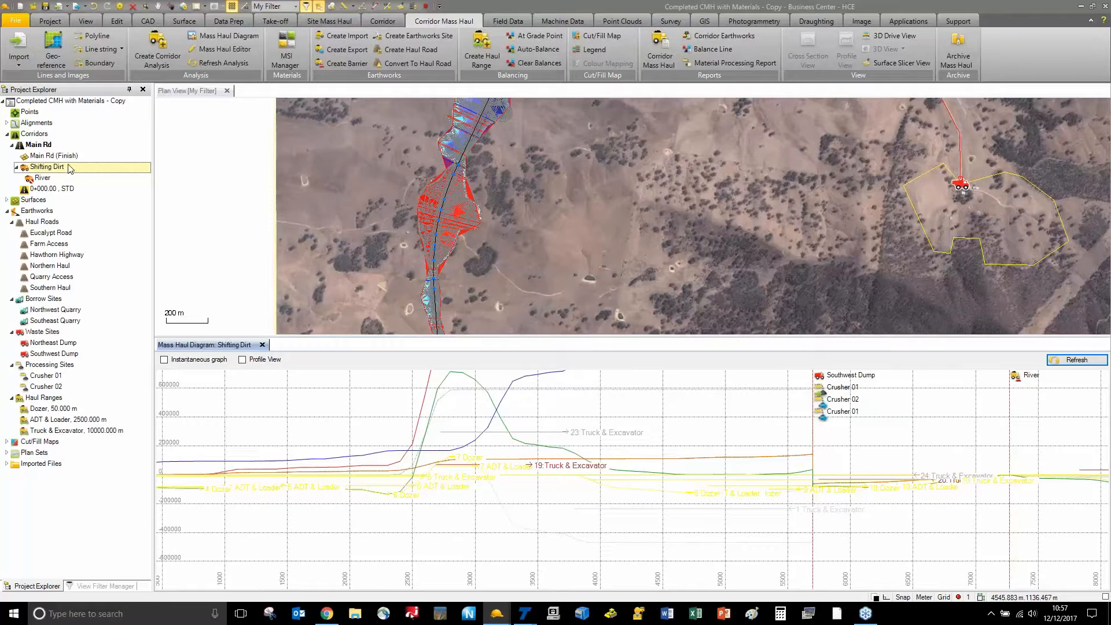
Choose the TILOS Mass Haul XML exporter from the Construction export formats
left_click(77, 9)
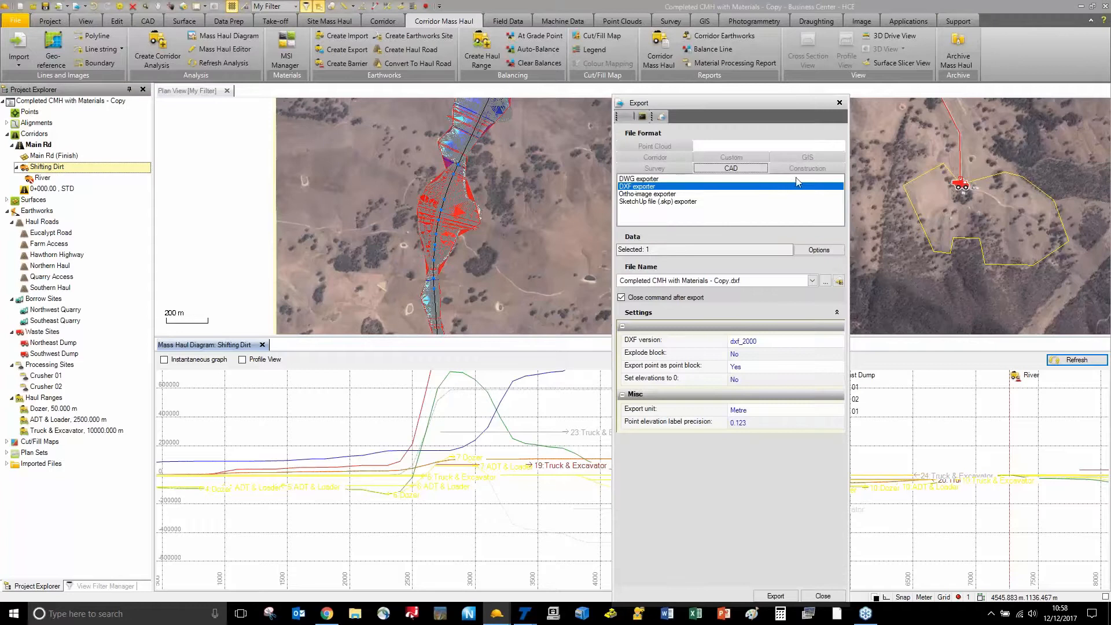
left_click(801, 168)
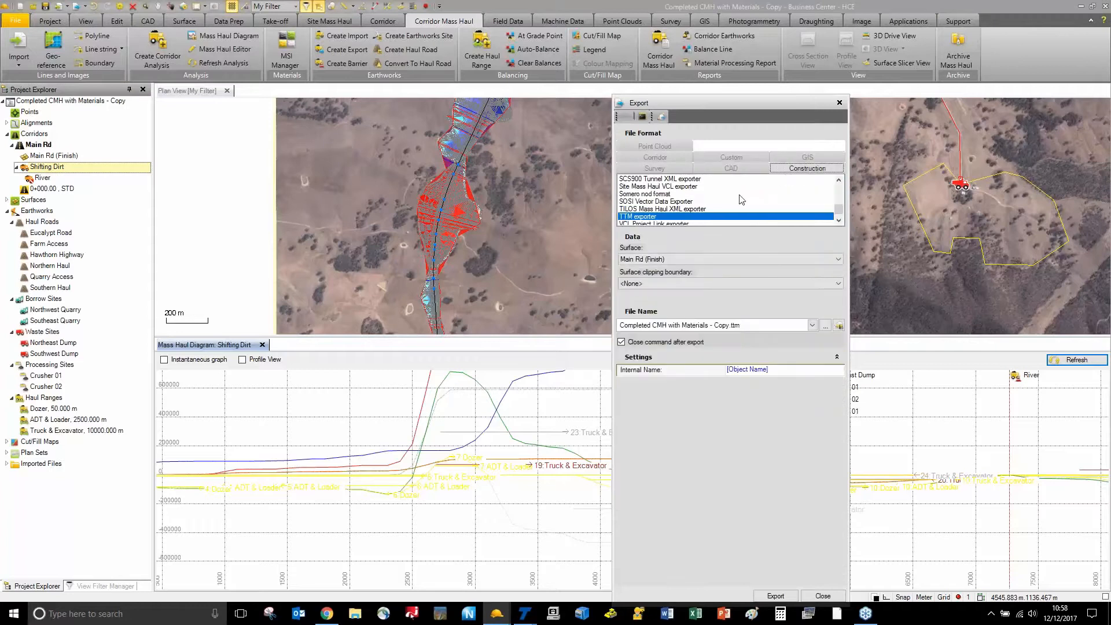
scroll(742, 200, "down", 1)
left_click(705, 203)
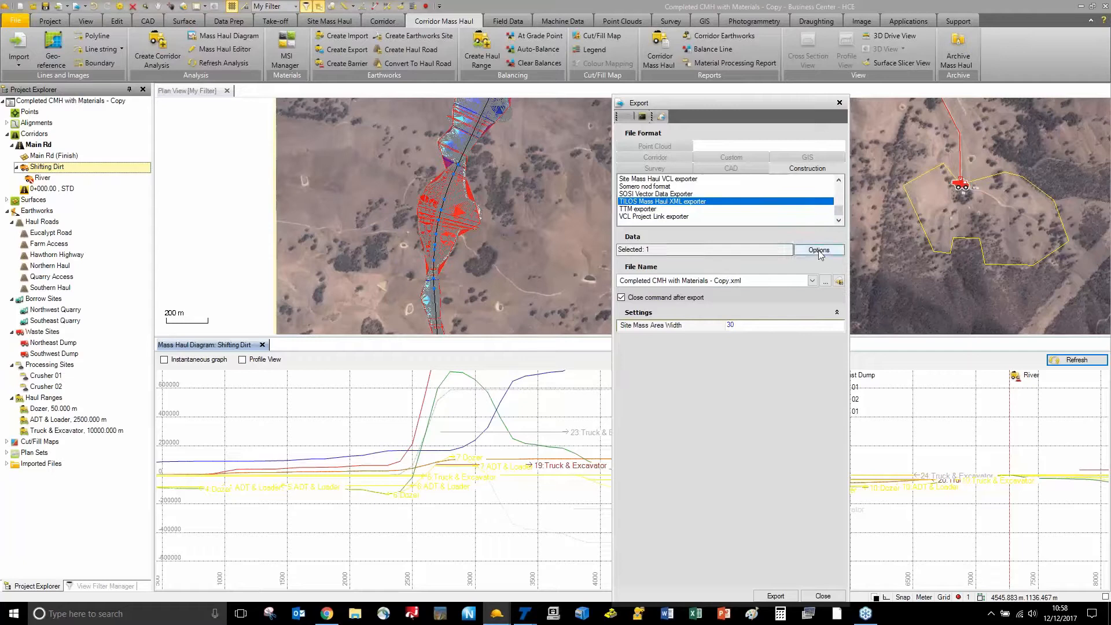
Save the export to the Desktop with site mass area width 50
left_click(825, 281)
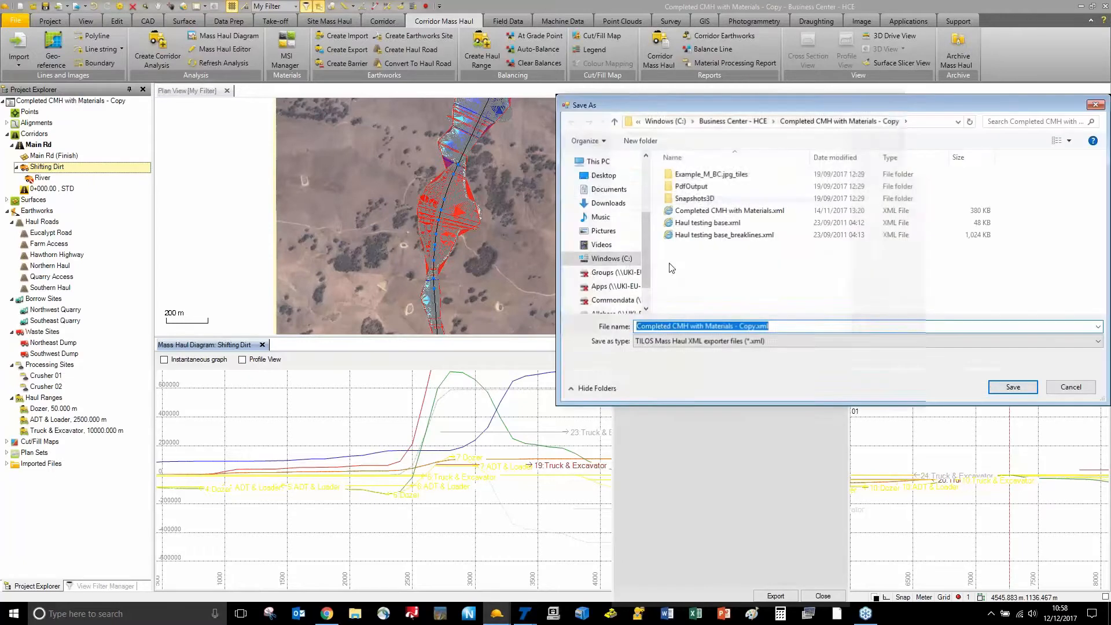
left_click(604, 175)
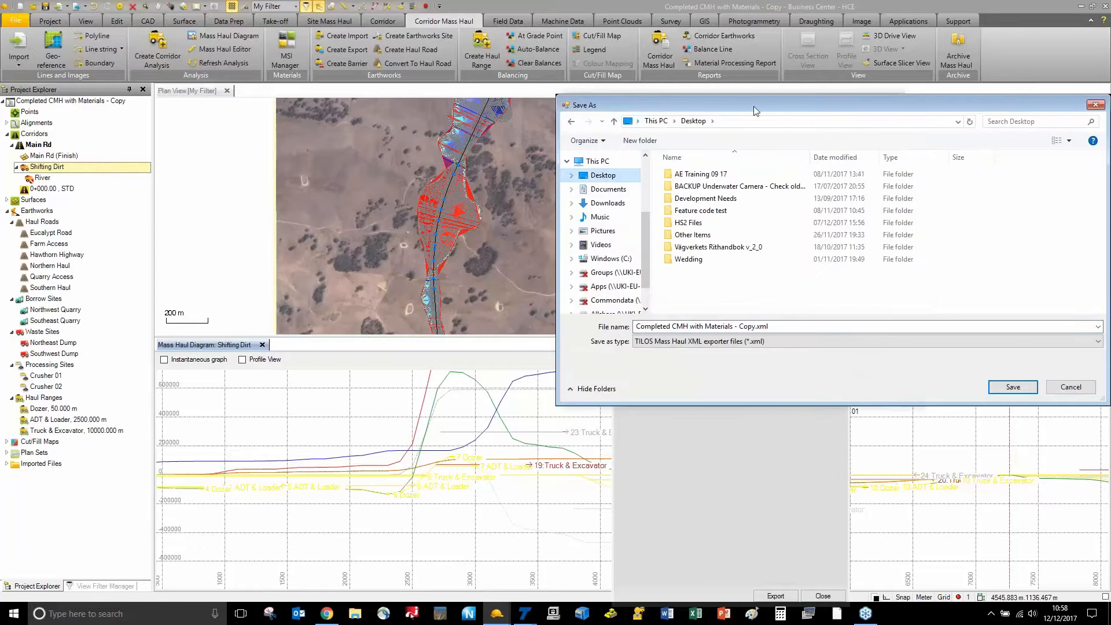
left_click_drag(753, 106, 552, 103)
left_click(812, 384)
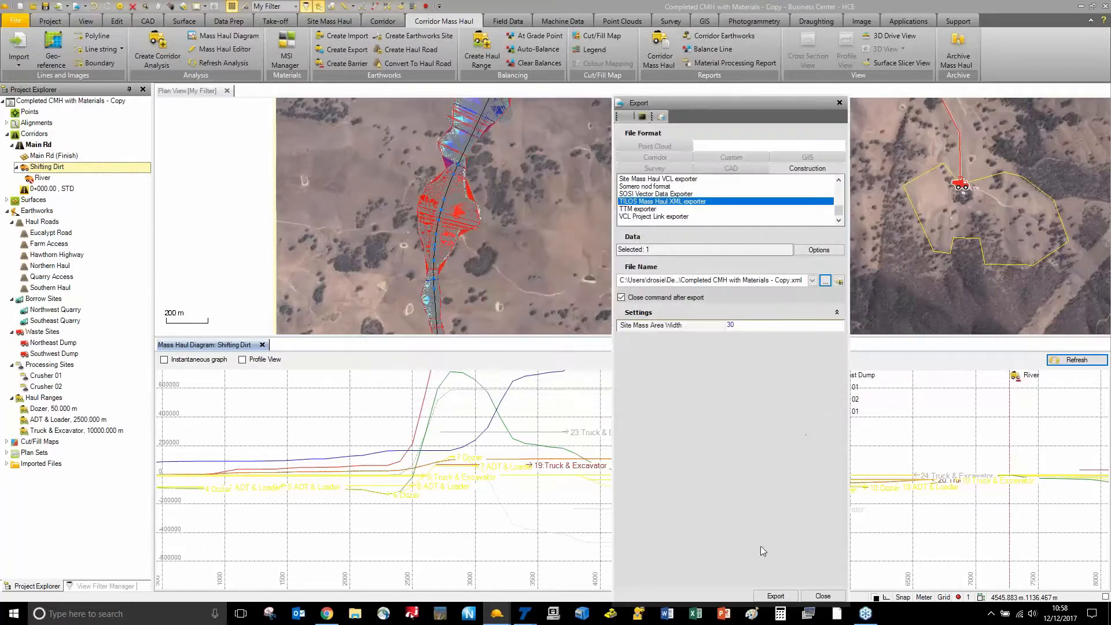
left_click(737, 326)
type("50")
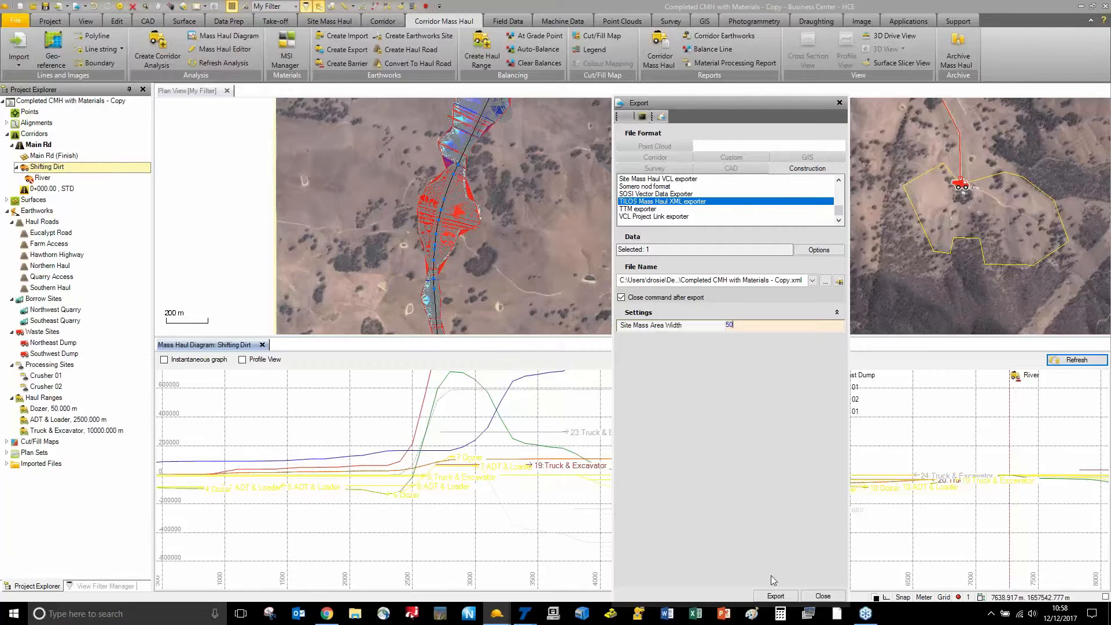
left_click(775, 596)
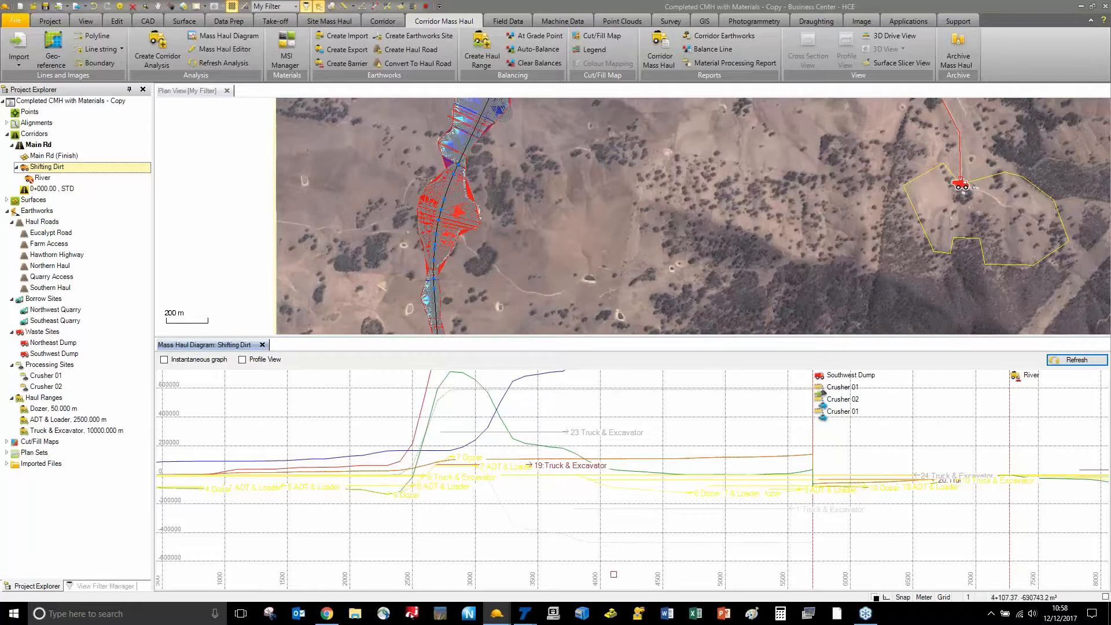
Create a new TILOS project from the BC E6 Mass Haul Template
mouse_move(525, 618)
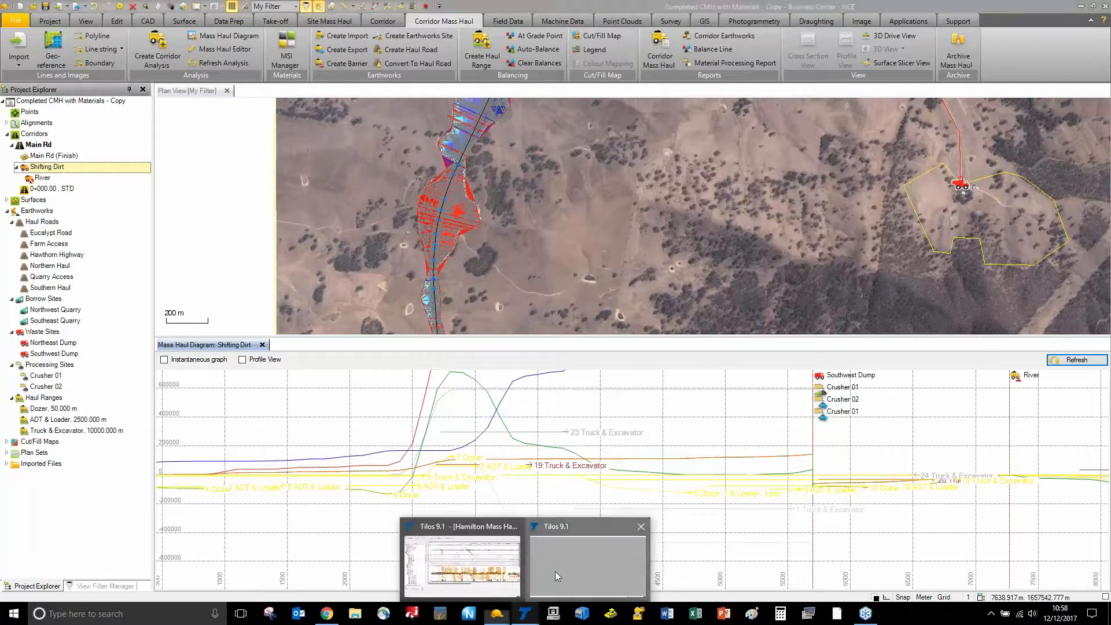
left_click(555, 571)
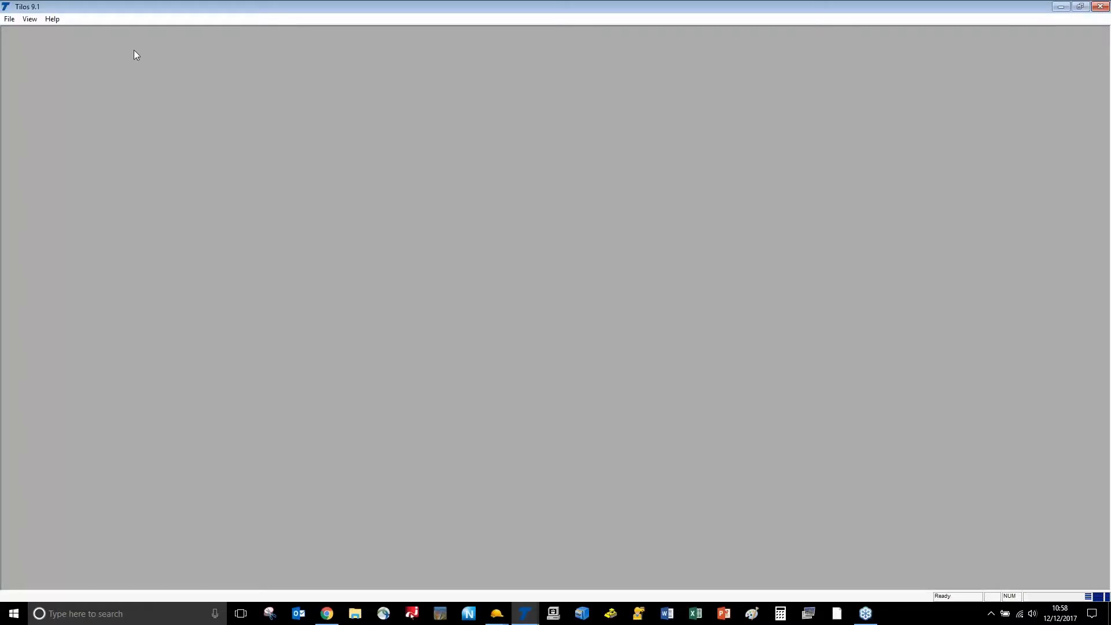
left_click(9, 22)
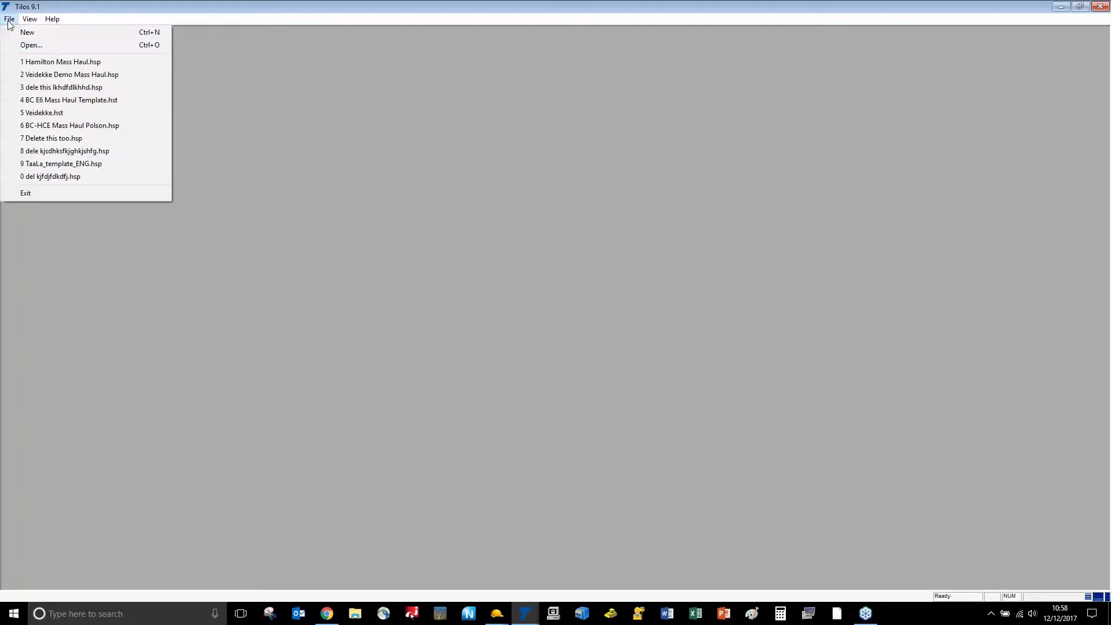
left_click(13, 35)
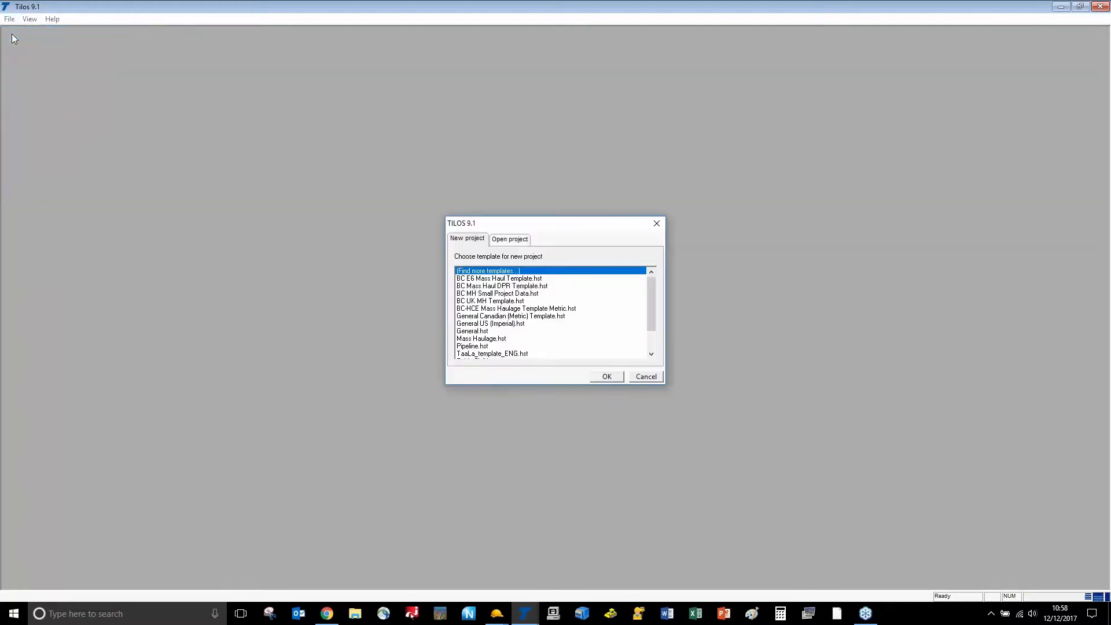
left_click(535, 280)
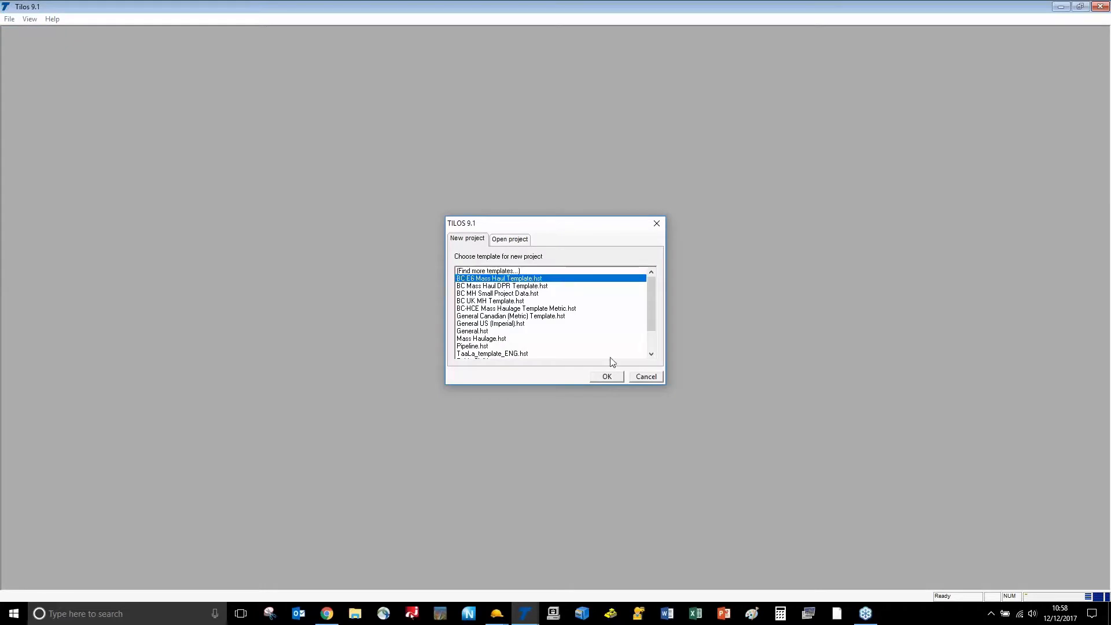
left_click(607, 377)
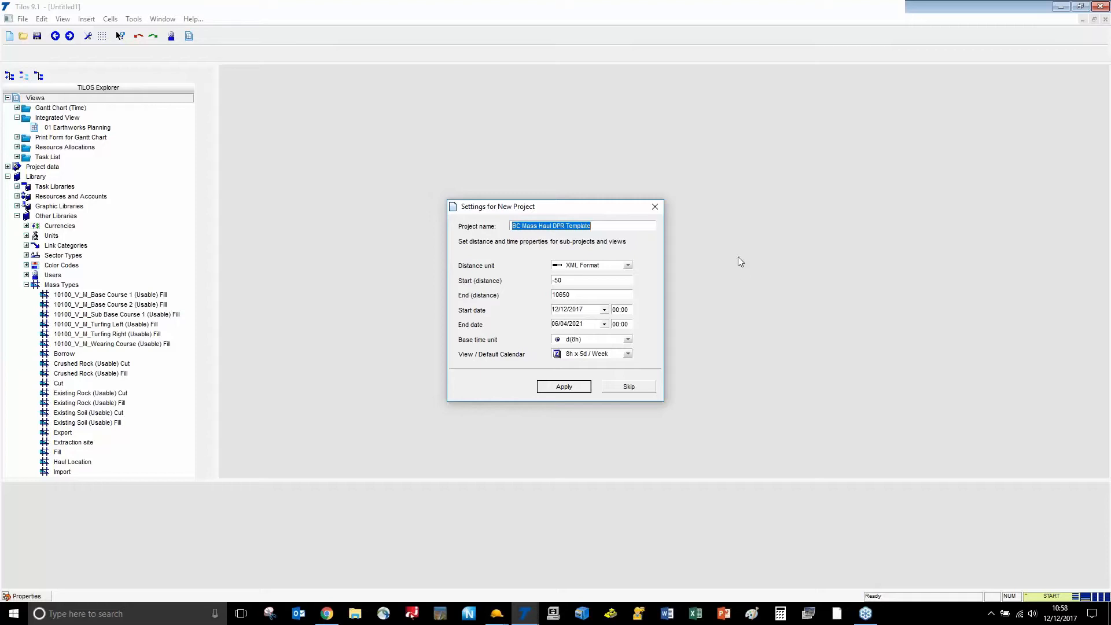
Name the new project Webex Demo Delete in its project settings
type("Webex ")
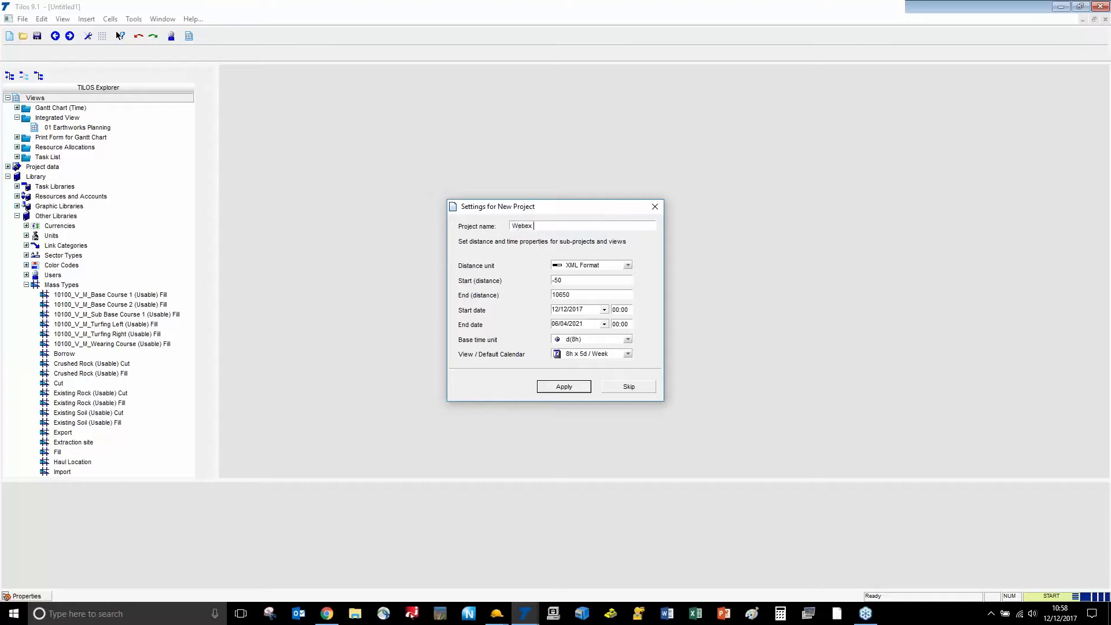
type("Demo Delete")
key("Tab")
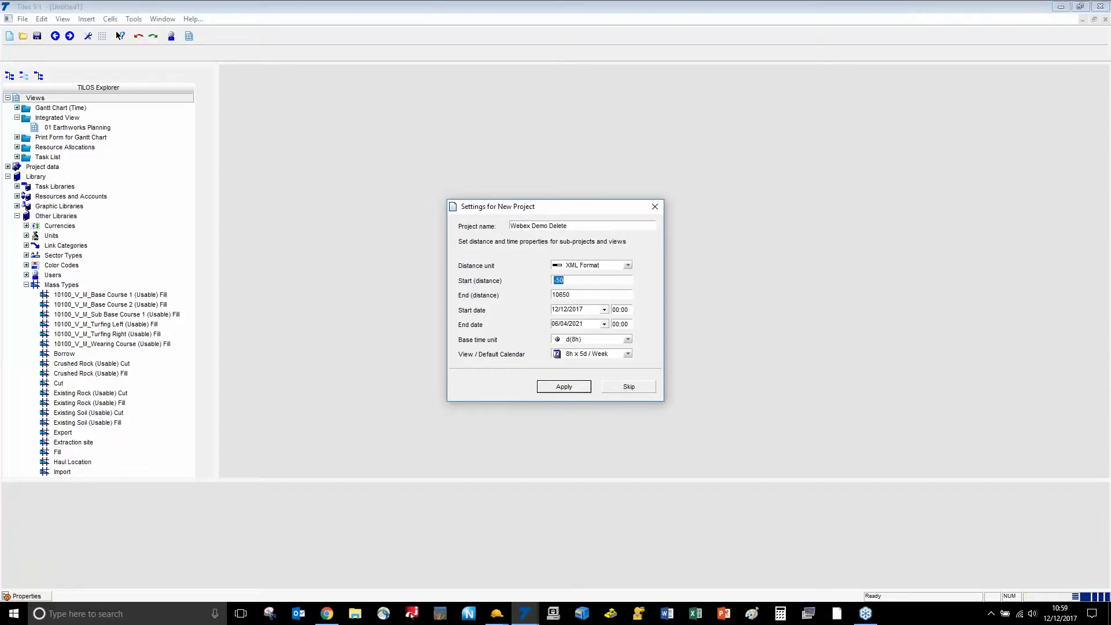
key("alt+Tab")
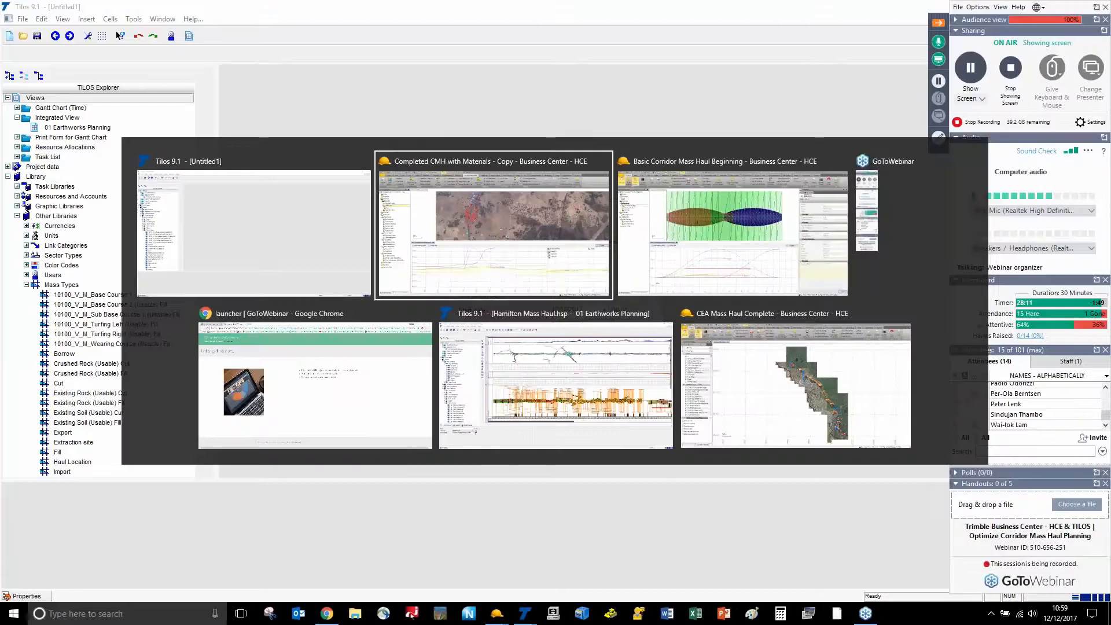
Zoom the Shifting Dirt mass haul diagram to check its chainage range, then return to TILOS
scroll(326, 461, "down", 5)
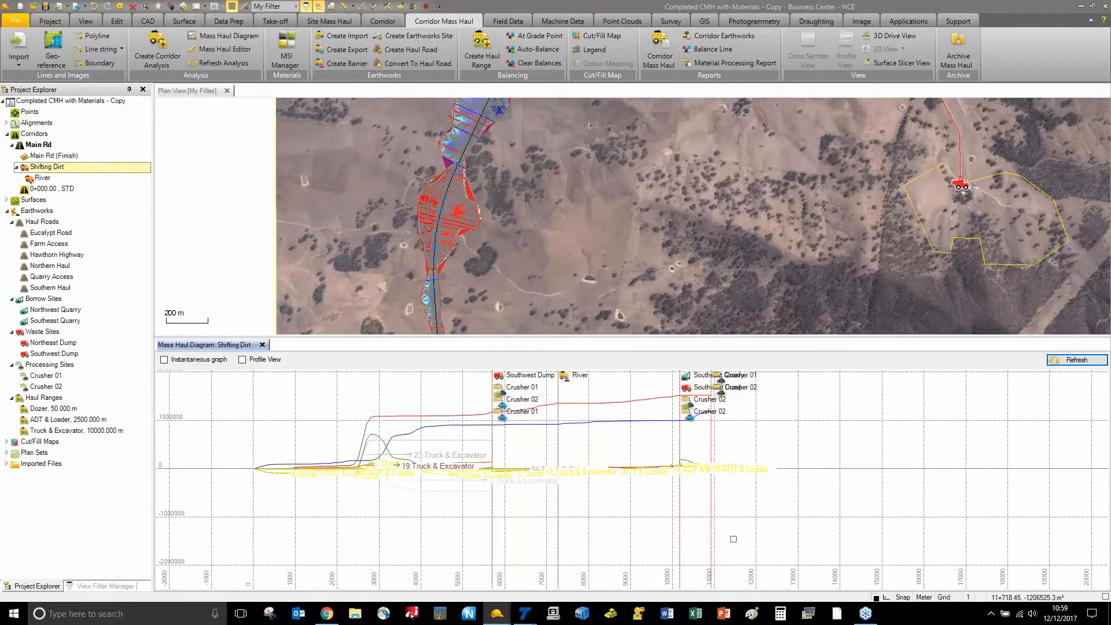
scroll(645, 456, "up", 5)
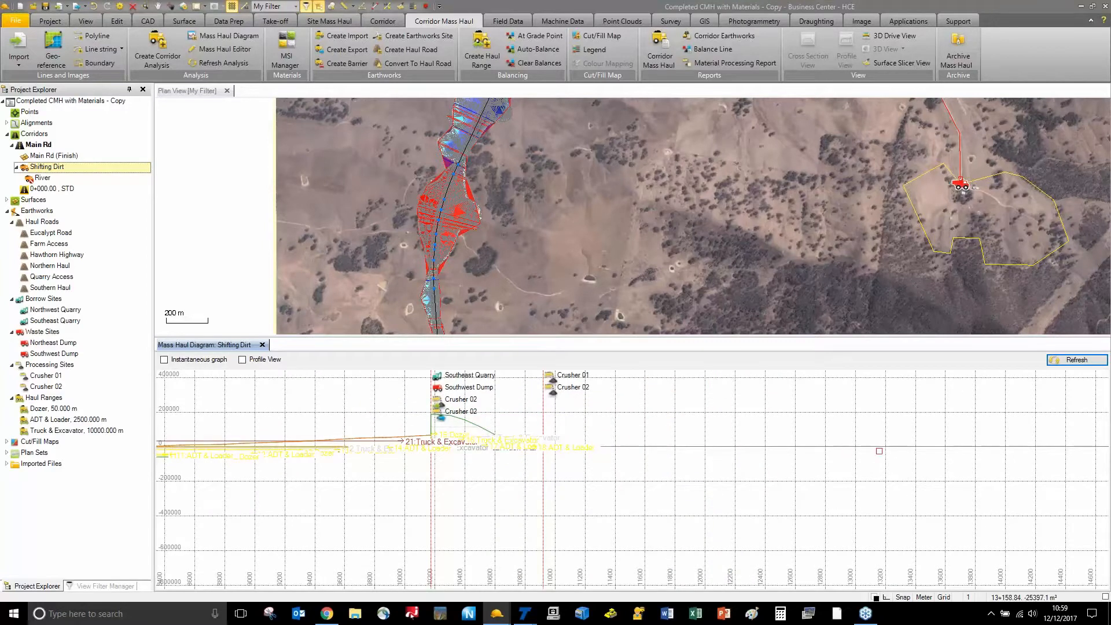
key("alt+Tab")
Set the start distance to 0, enter the end distance, apply, and dismiss the demo save-limit warning
type("0")
key("Tab")
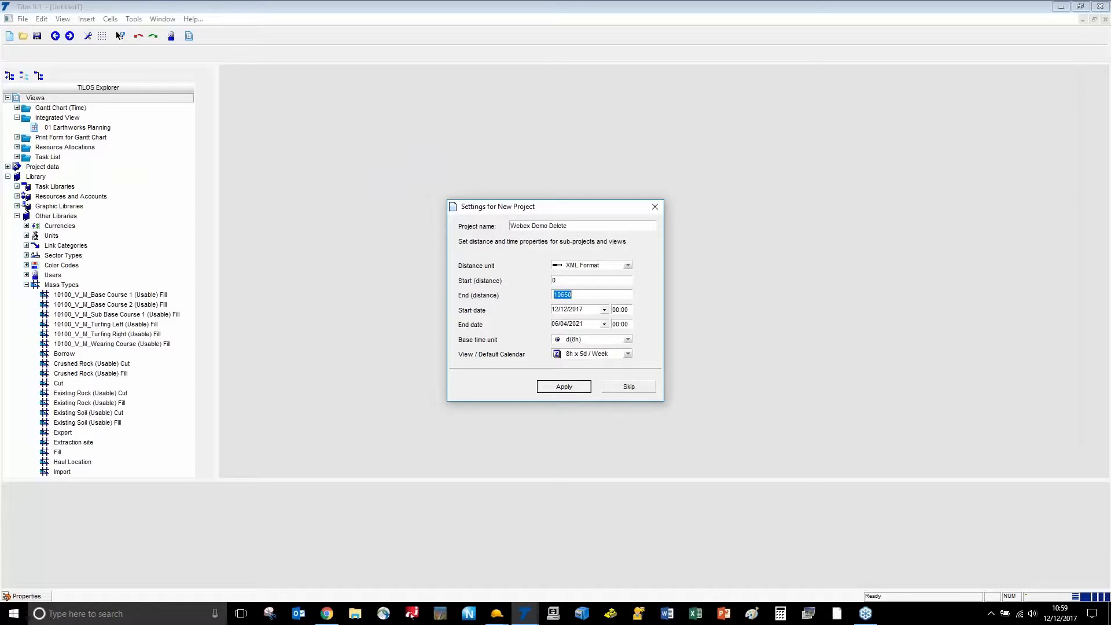
type("114")
left_click(565, 387)
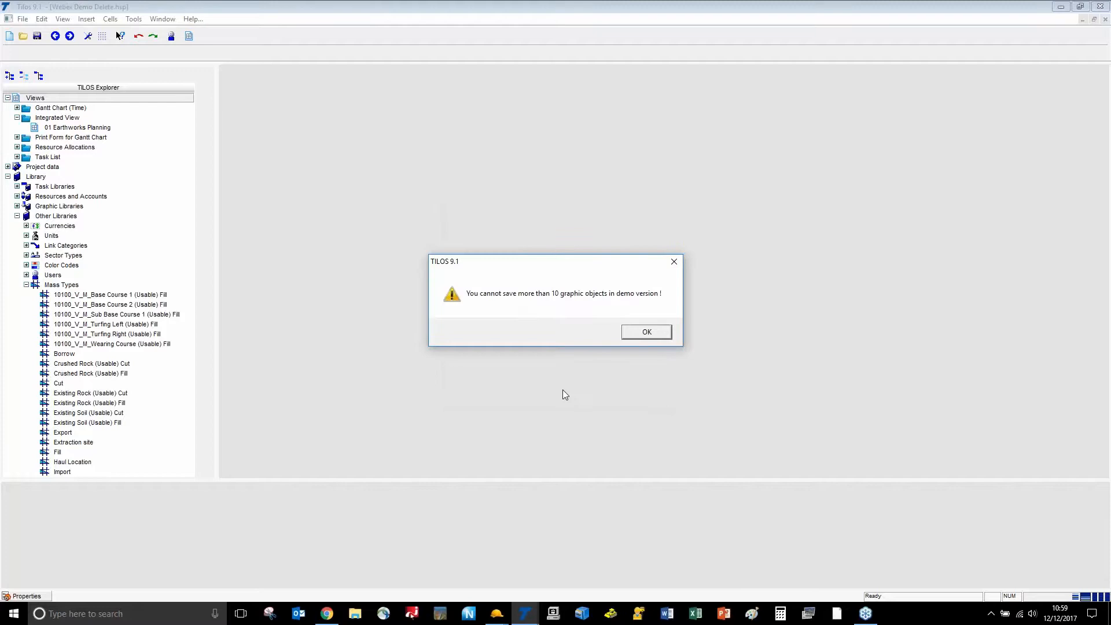
left_click(646, 334)
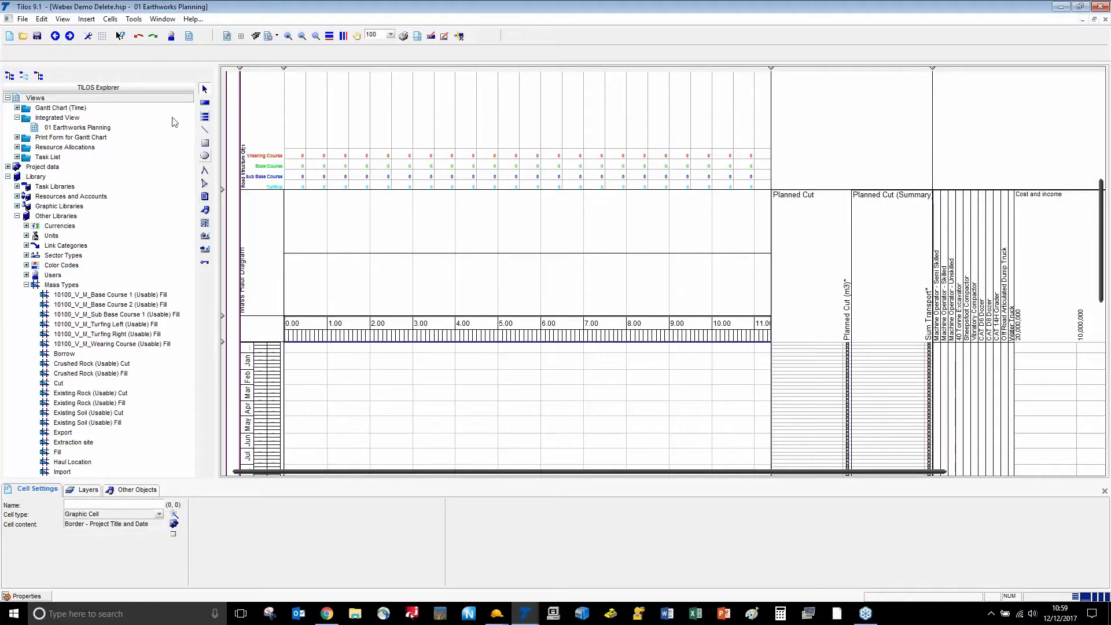
Browse the empty 01 Earthworks Planning view with its zeroed charts
left_click(23, 20)
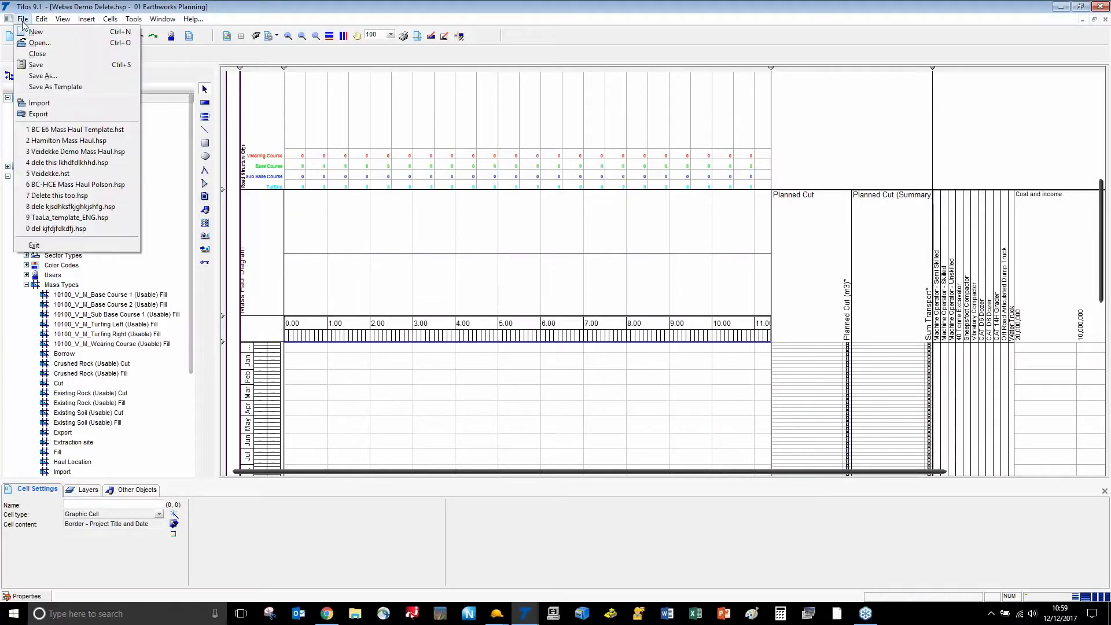
left_click(560, 53)
scroll(479, 180, "up", 3)
scroll(479, 180, "up", 6)
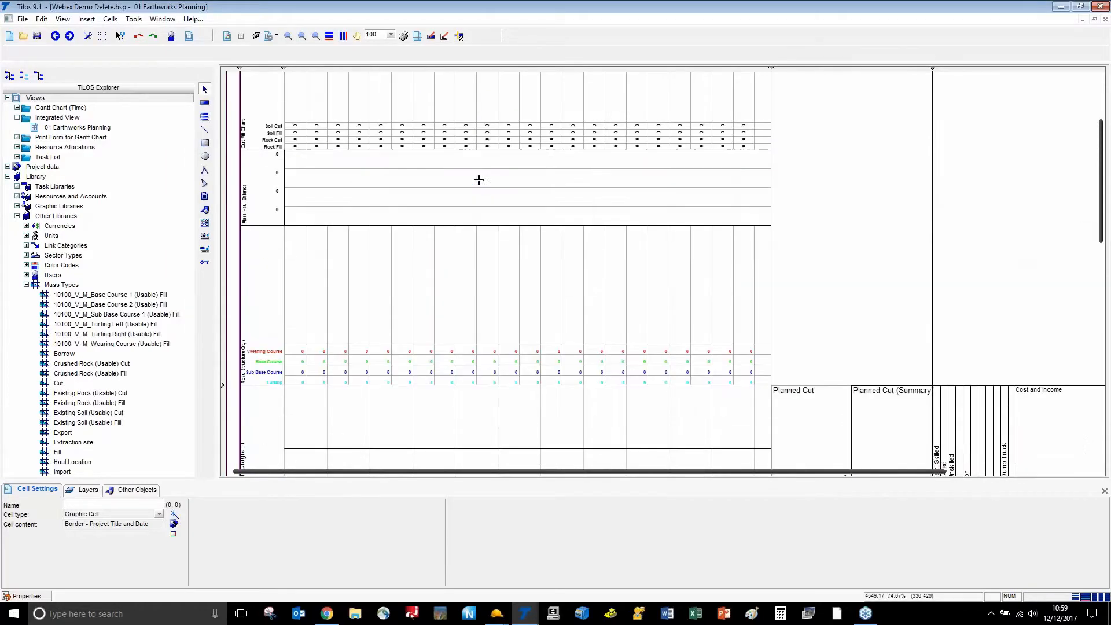
scroll(479, 180, "down", 6)
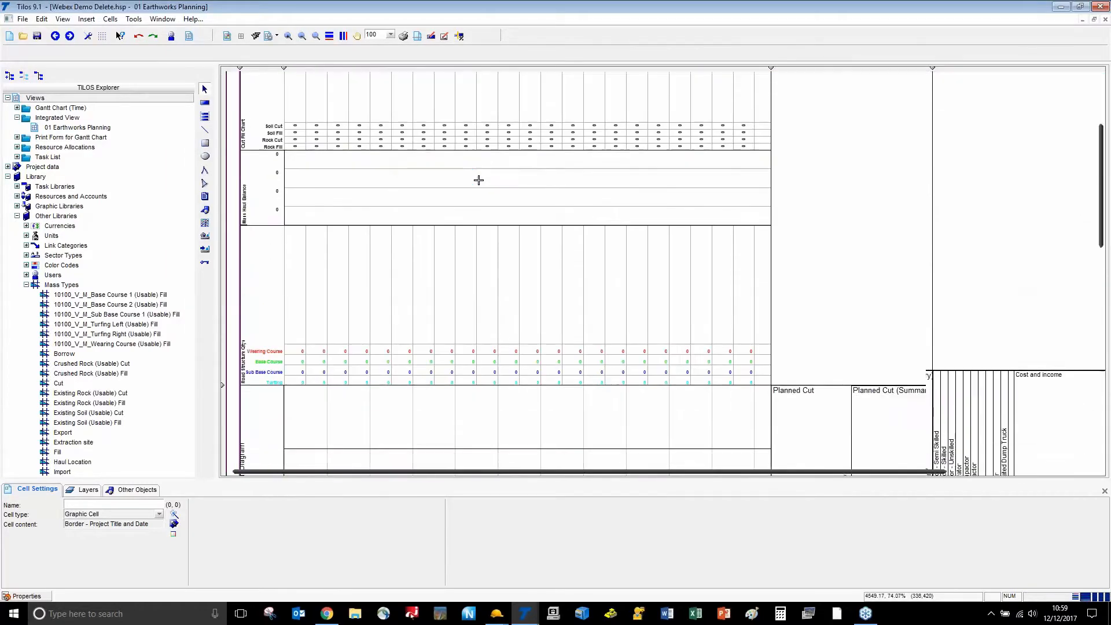
Import Completed CMH with Materials - Copy.xml from the Desktop as XML data, using the file's profile
scroll(477, 180, "up", 6)
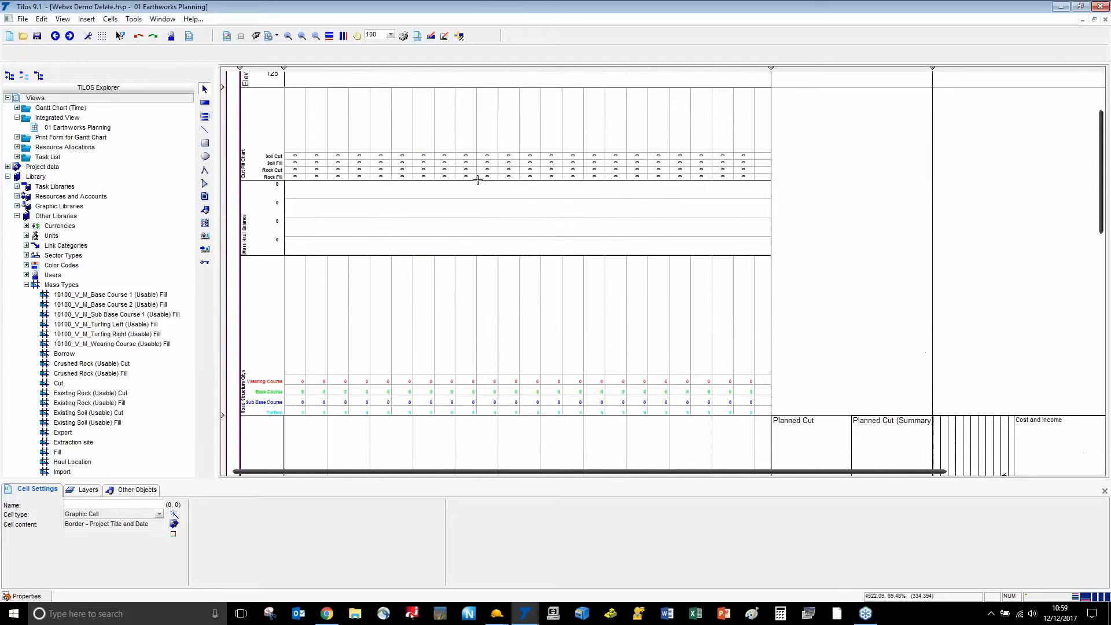
left_click(22, 19)
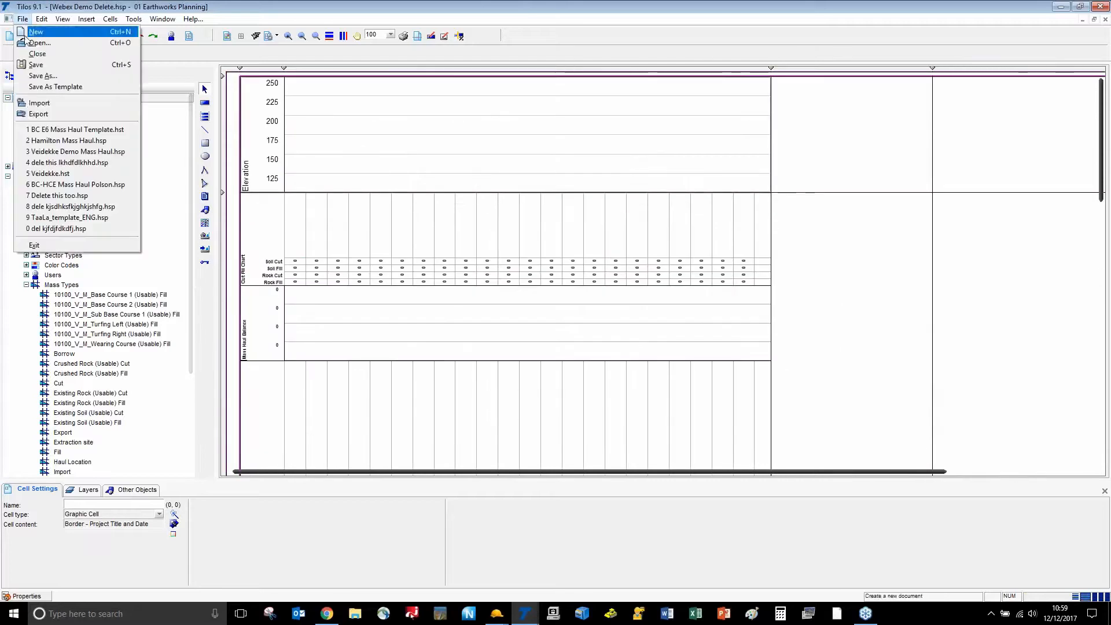
left_click(39, 103)
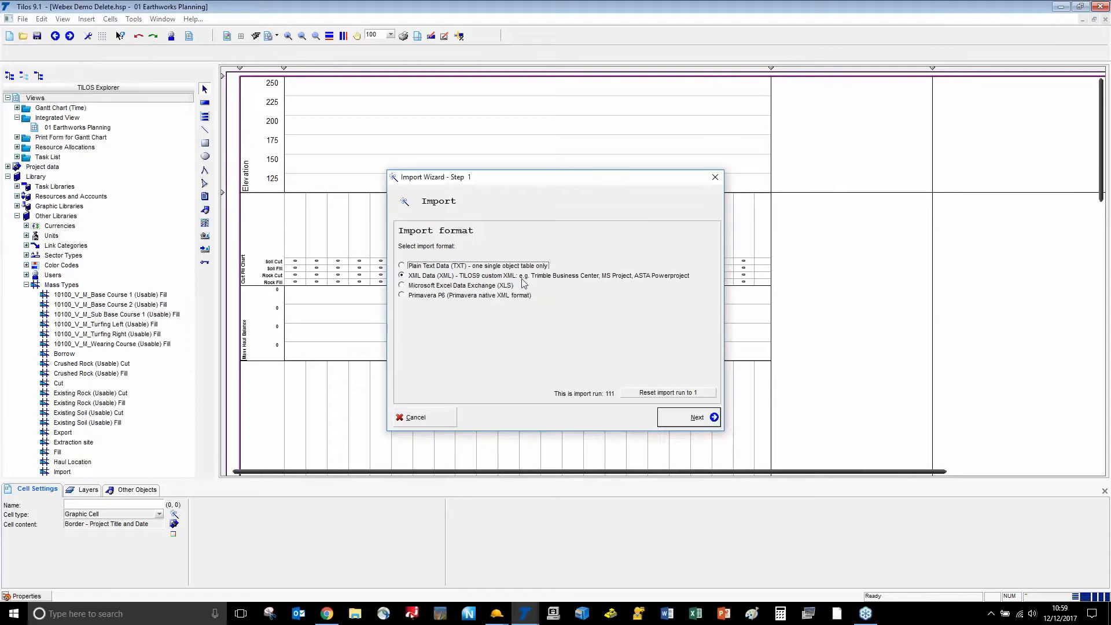
left_click(697, 417)
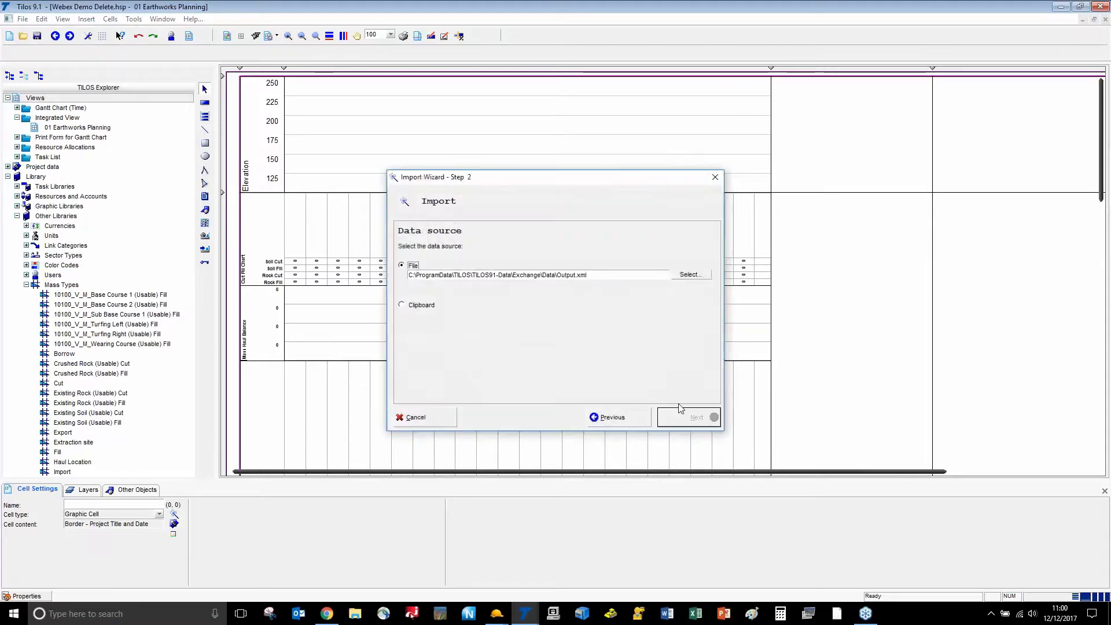
left_click(690, 276)
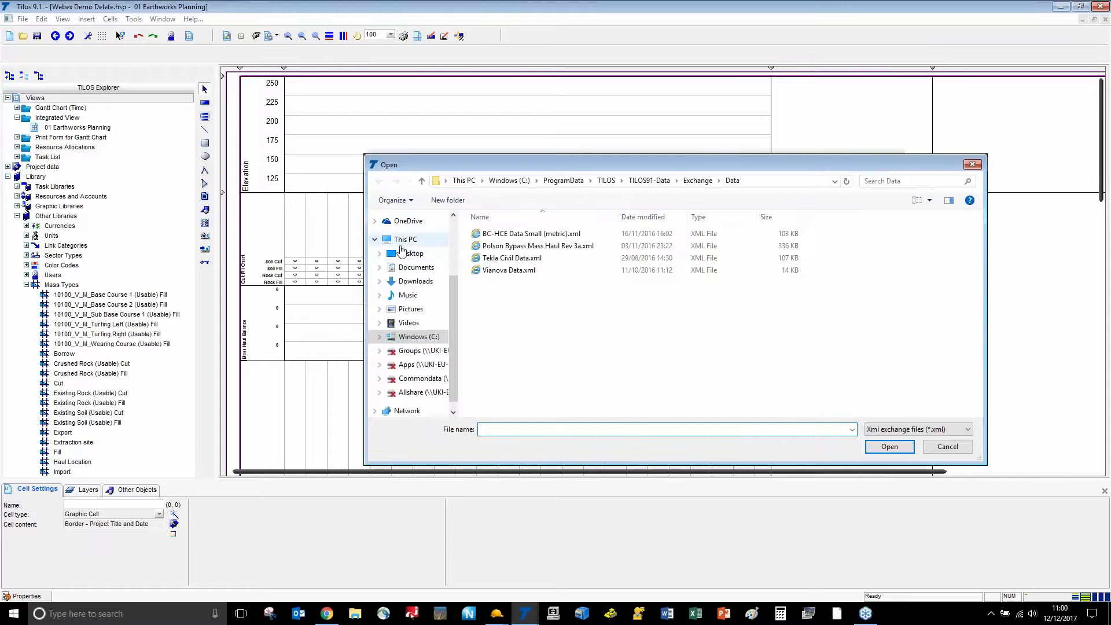
left_click(405, 253)
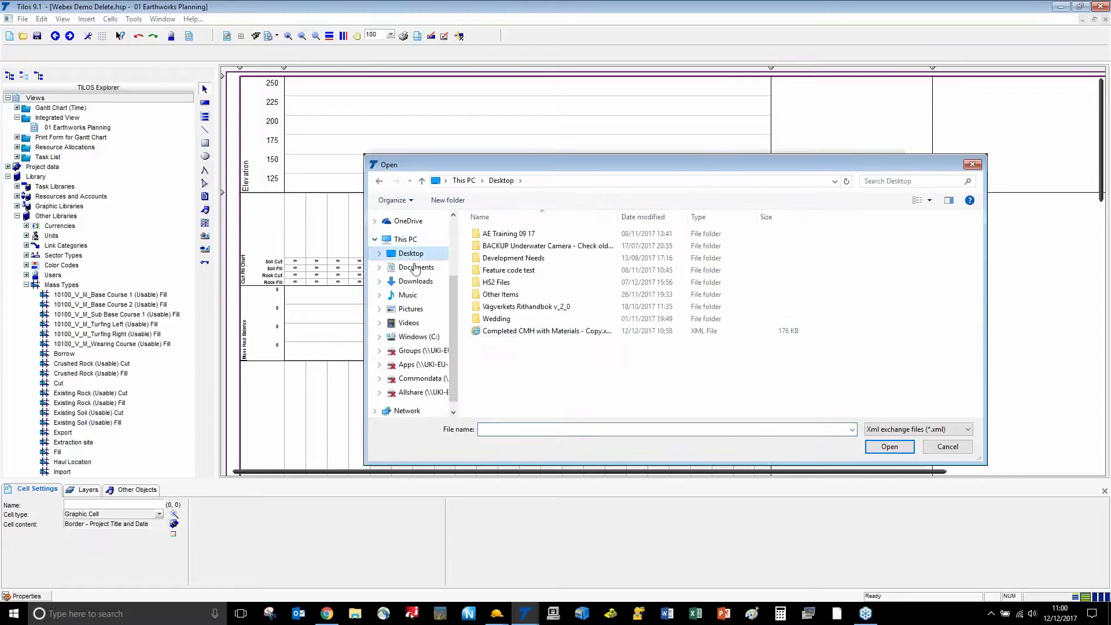
left_click(533, 332)
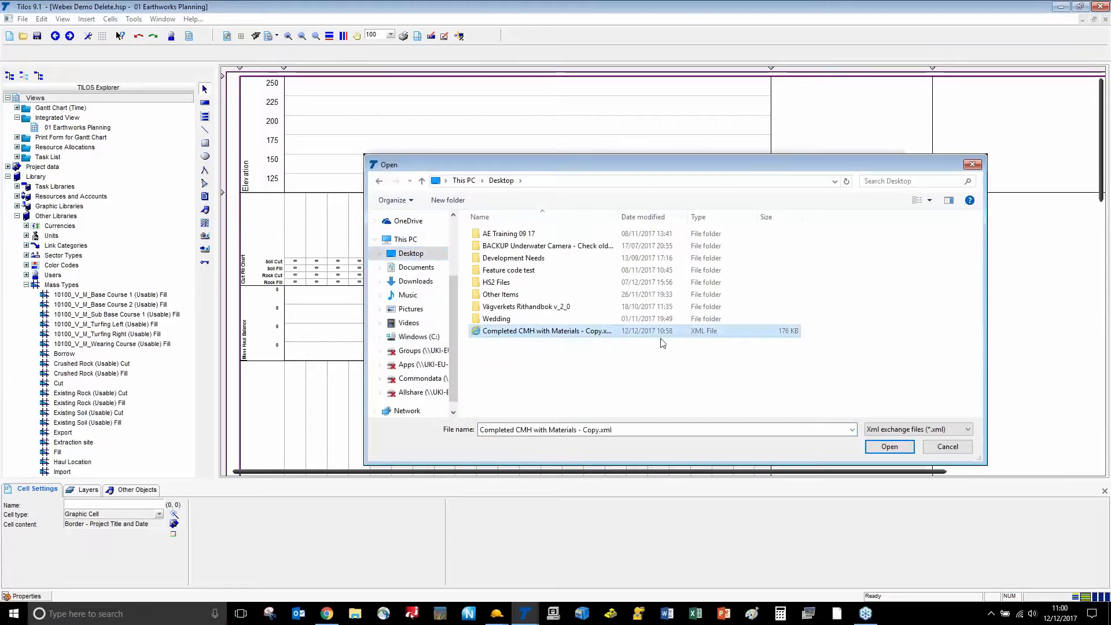
left_click(877, 446)
left_click(704, 415)
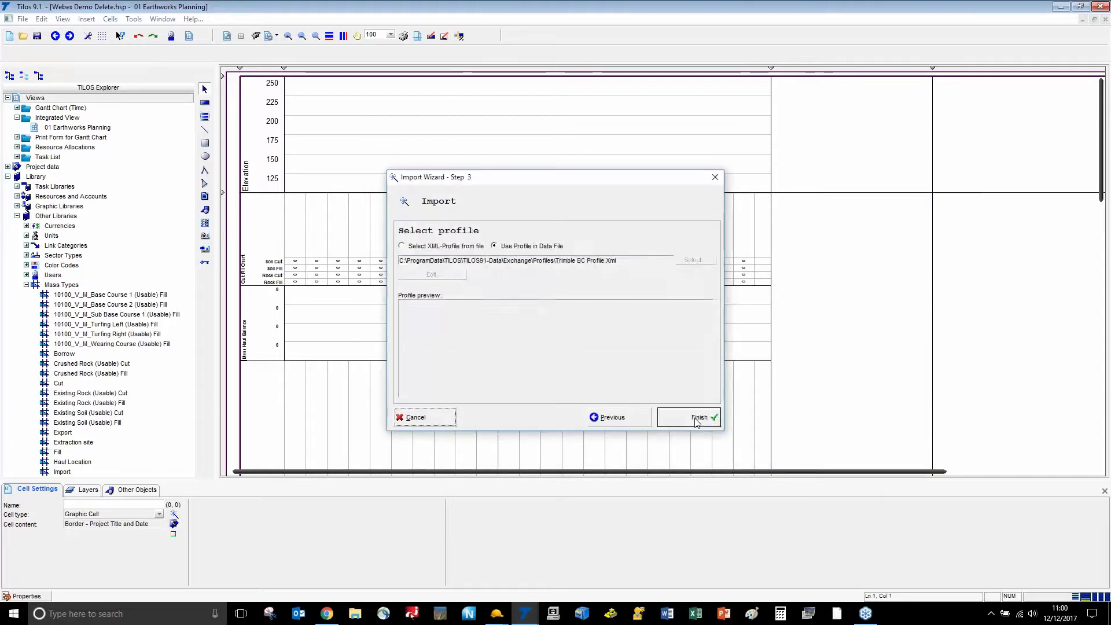
left_click(692, 415)
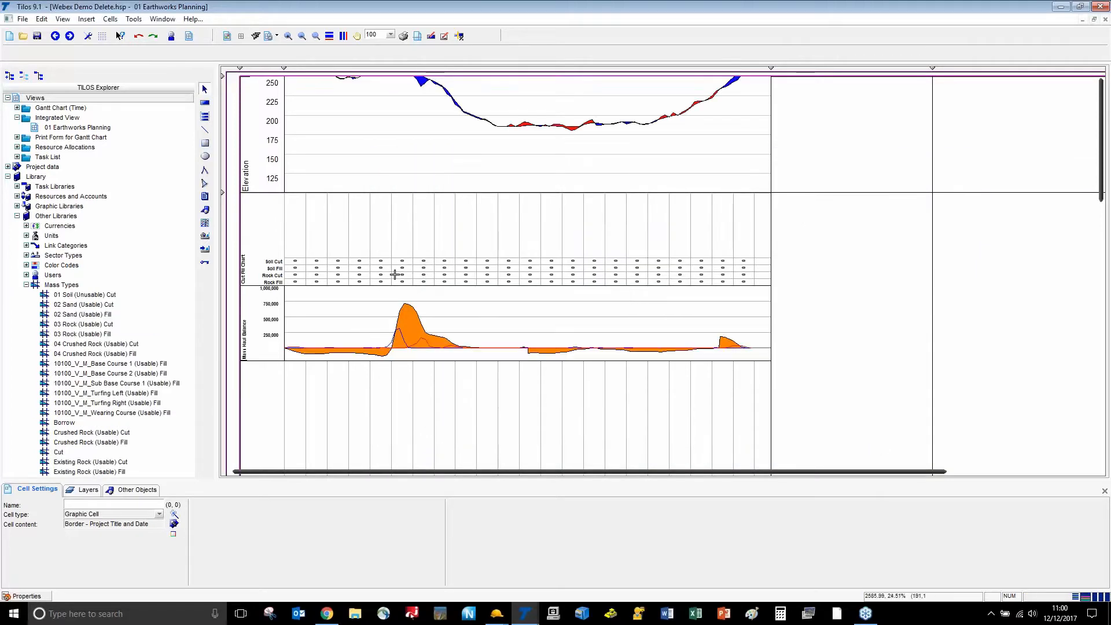
Switch the Elevation chart to an automatic vertical scale
left_click(345, 130)
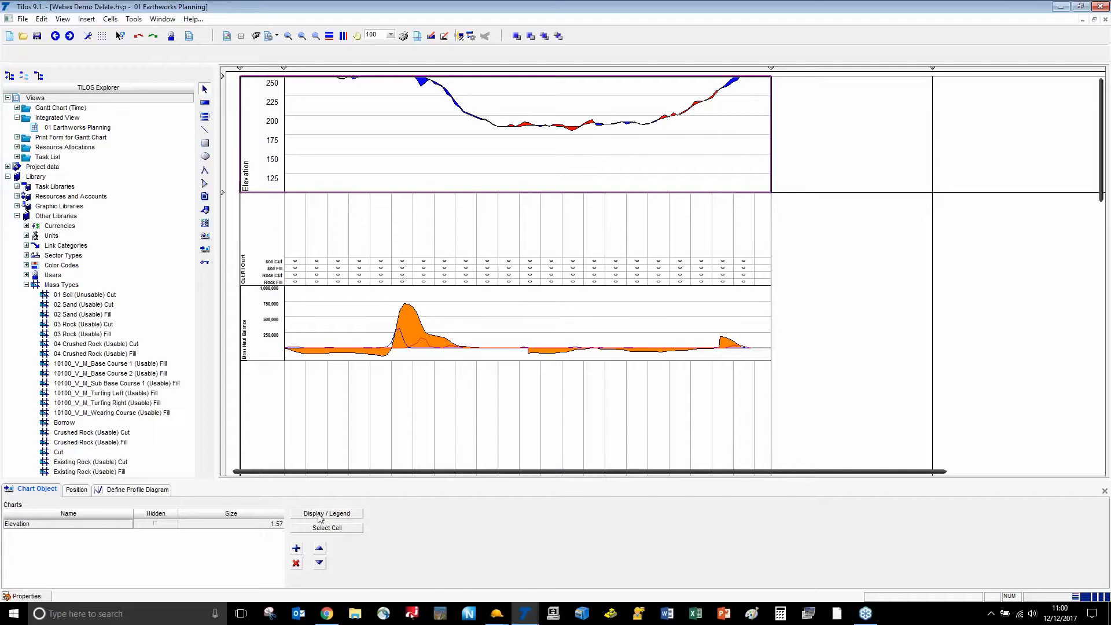
left_click(139, 493)
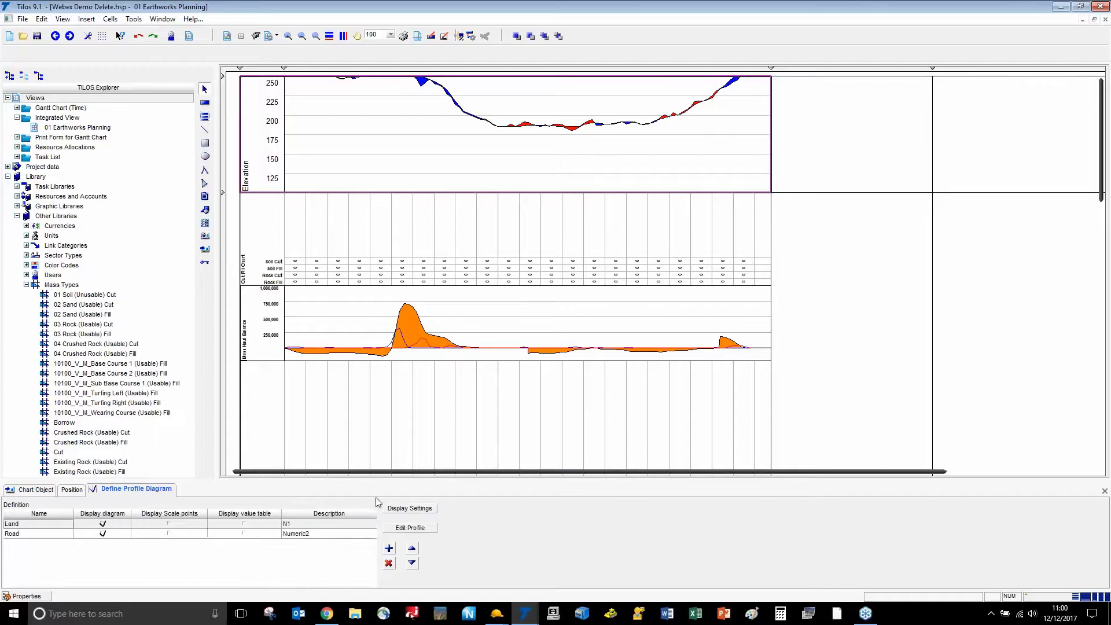
left_click(403, 509)
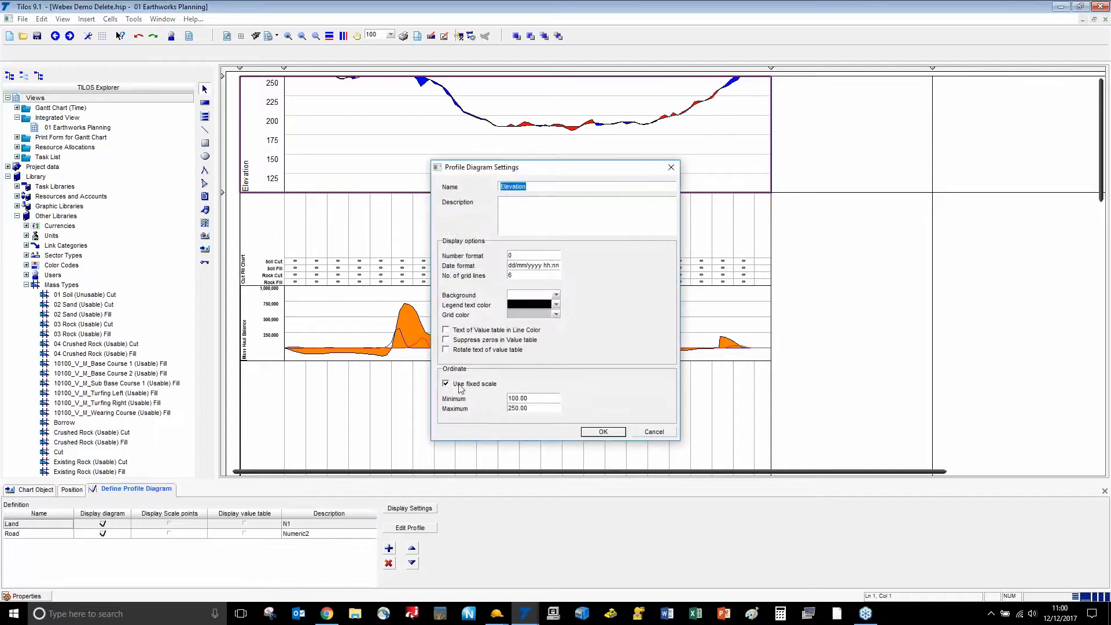
left_click(446, 384)
left_click(614, 431)
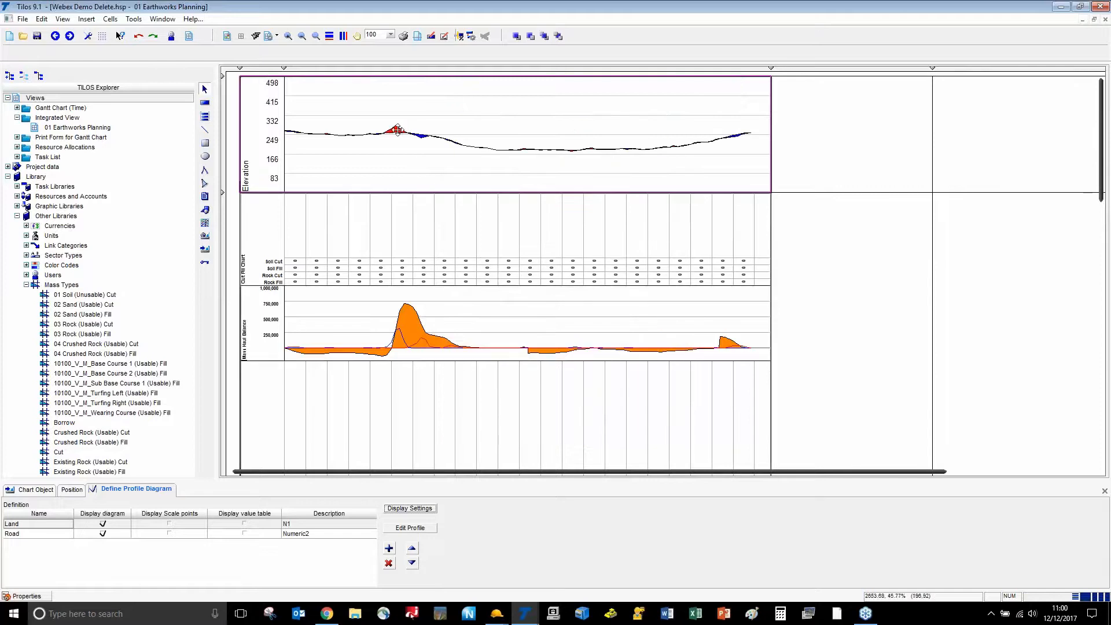
scroll(395, 130, "up", 5)
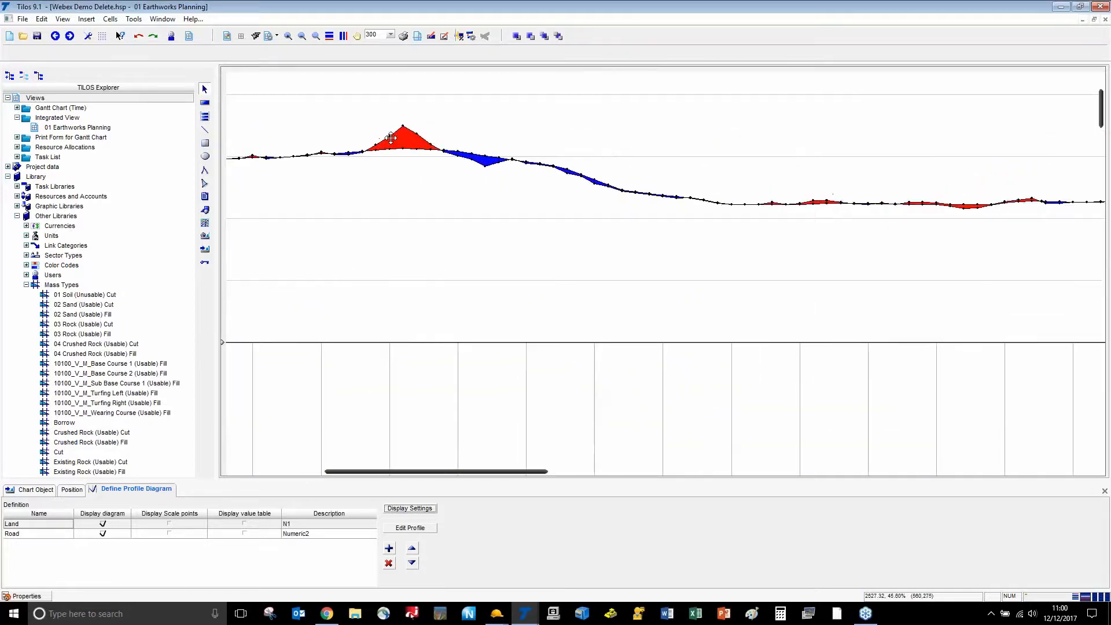
scroll(390, 137, "down", 5)
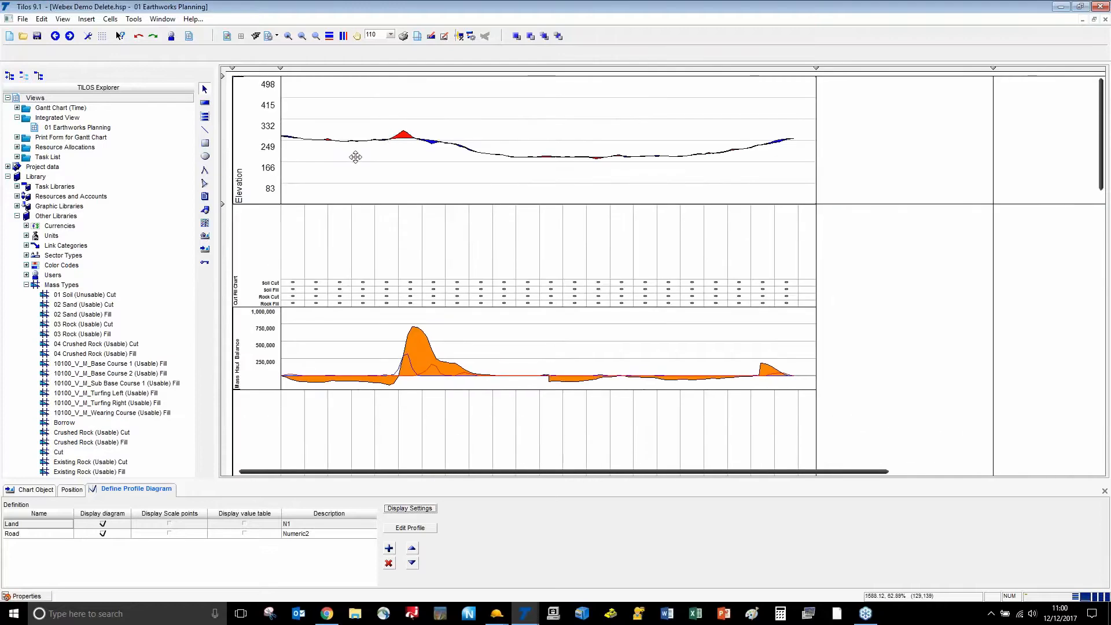
Set the Elevation chart's axis limits to a minimum of 150 and maximum of 300
left_click(410, 510)
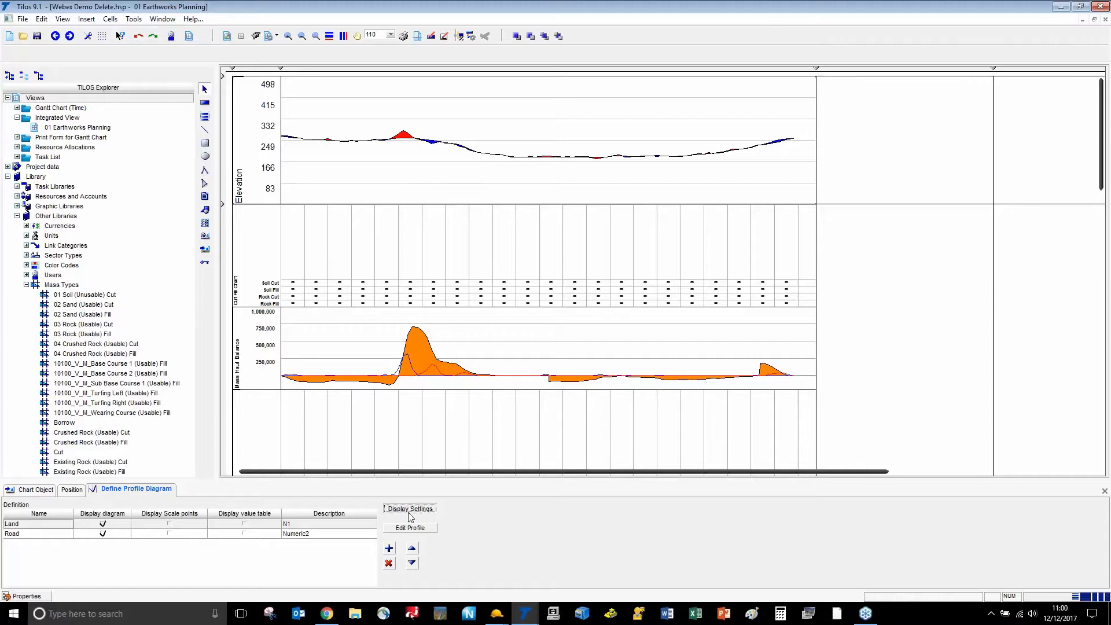
double_click(529, 399)
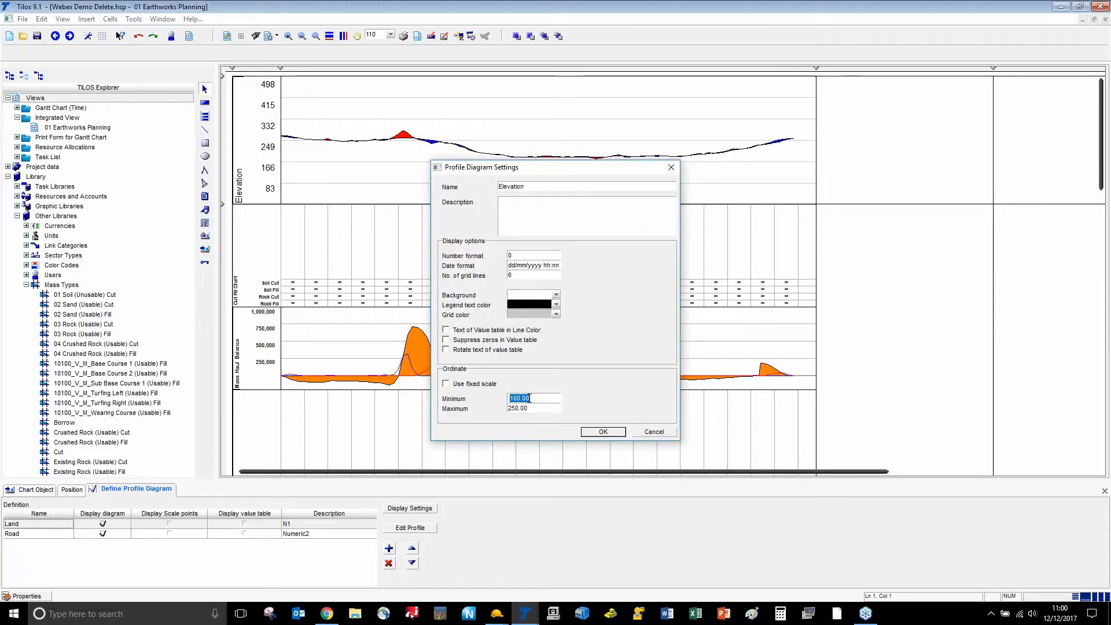
type("150")
key("Tab")
type("3")
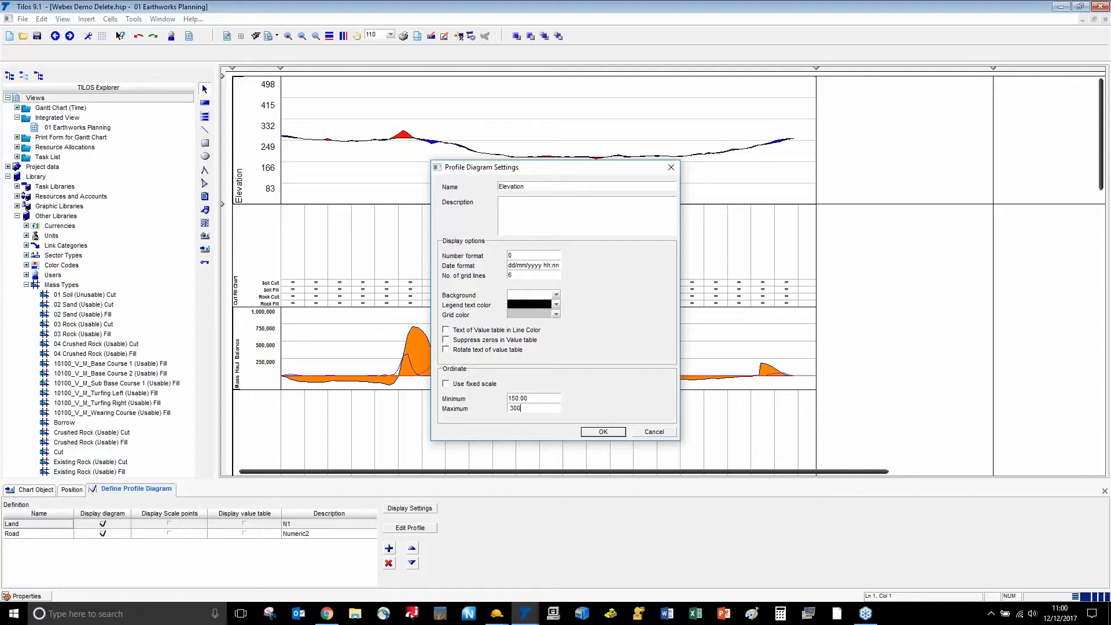
left_click(601, 432)
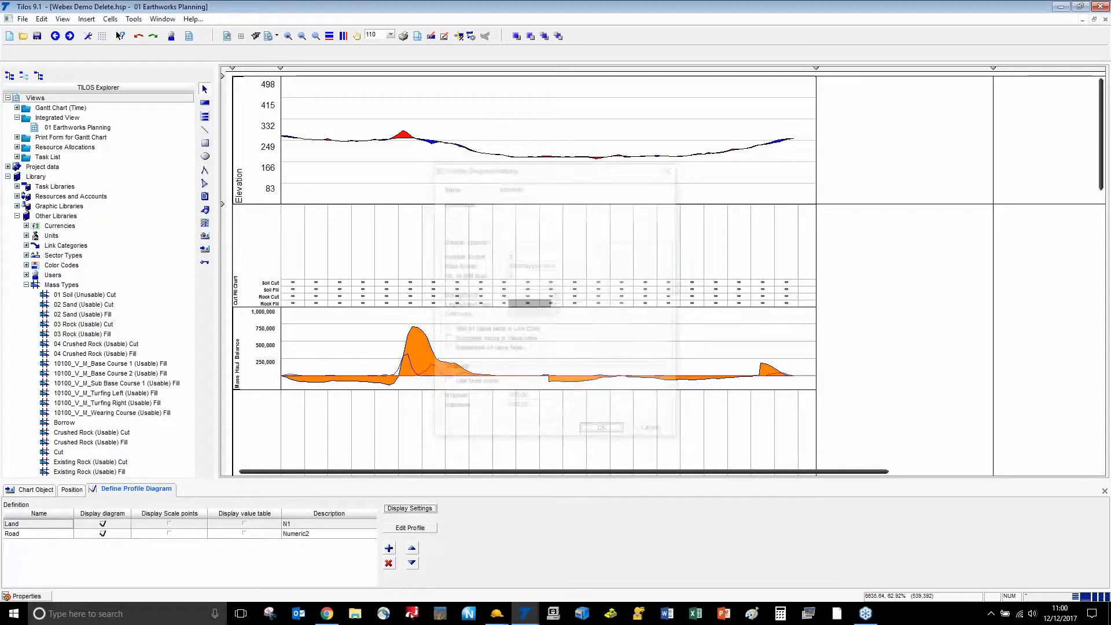
Give the Elevation chart a fixed vertical scale
left_click(399, 531)
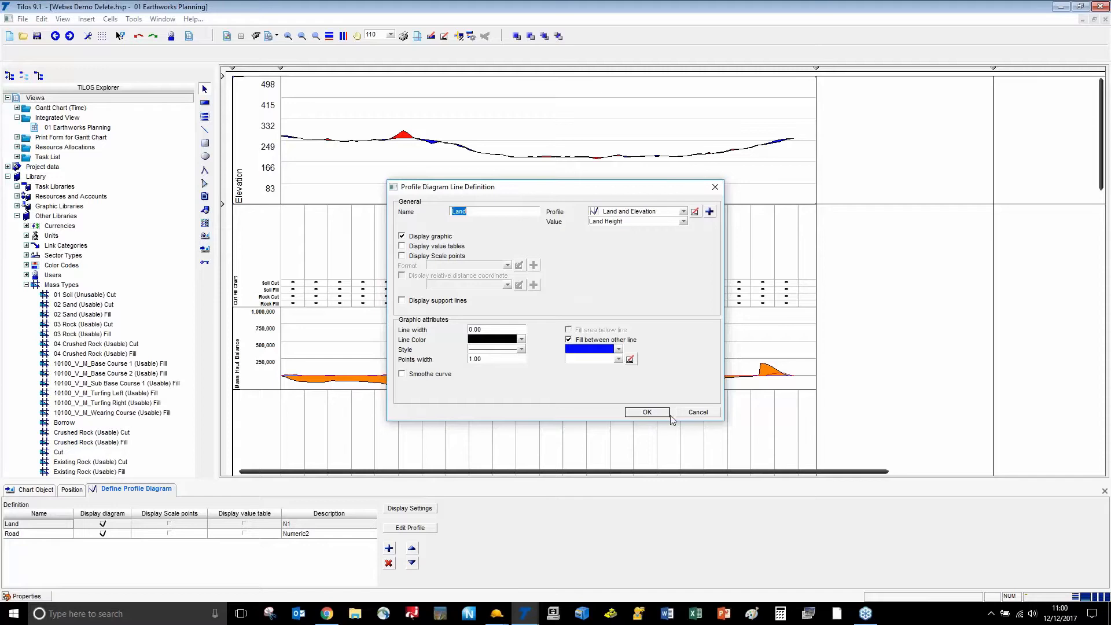
left_click(704, 415)
left_click(412, 510)
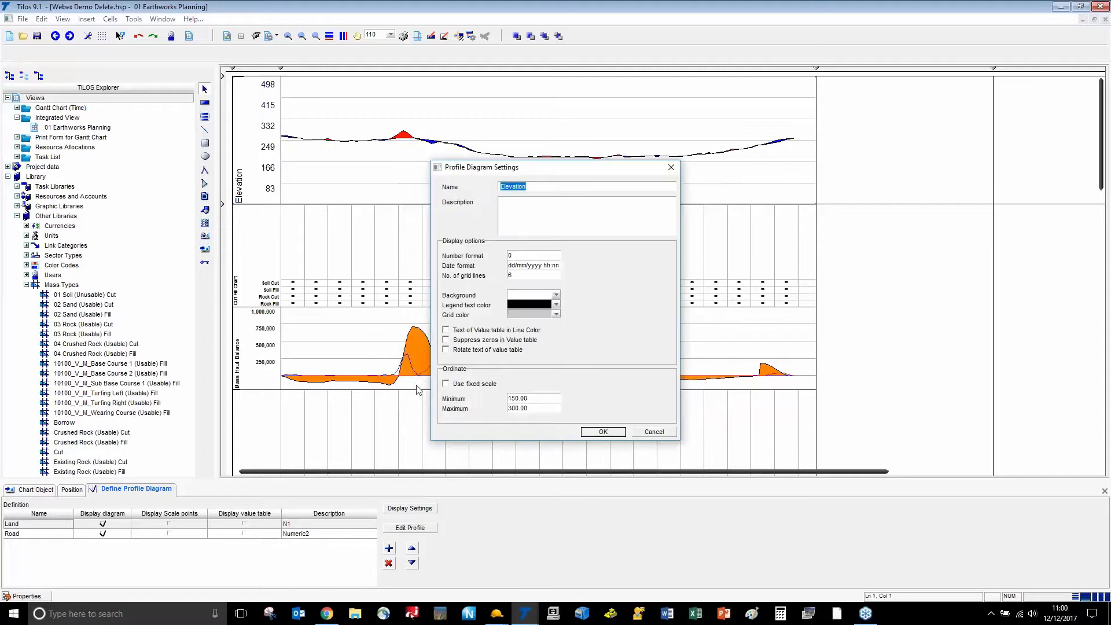
left_click(446, 384)
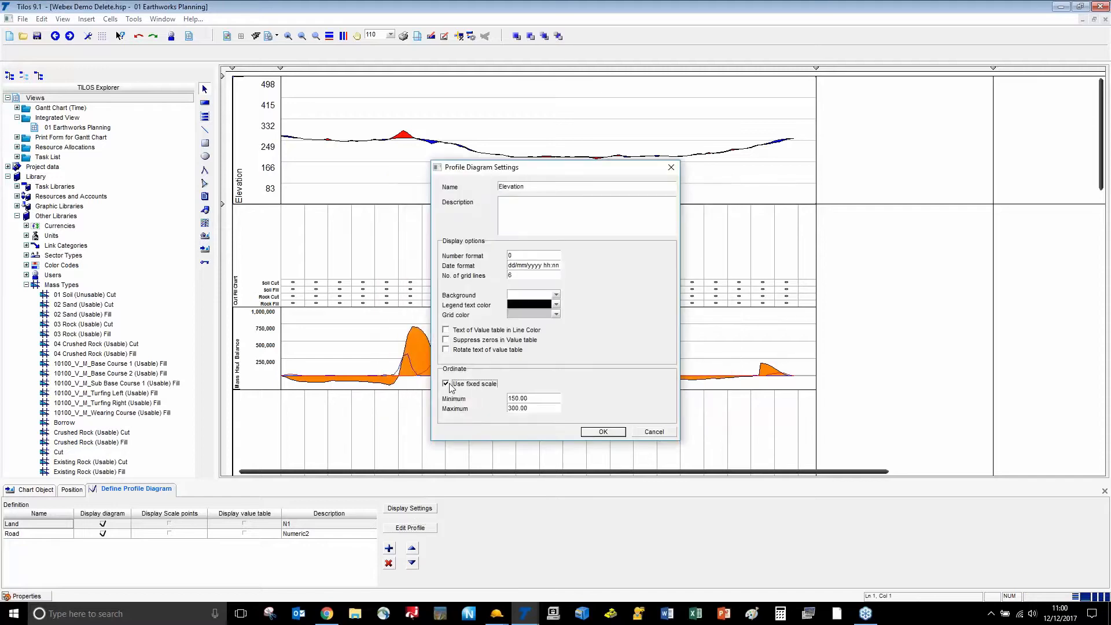
left_click(601, 432)
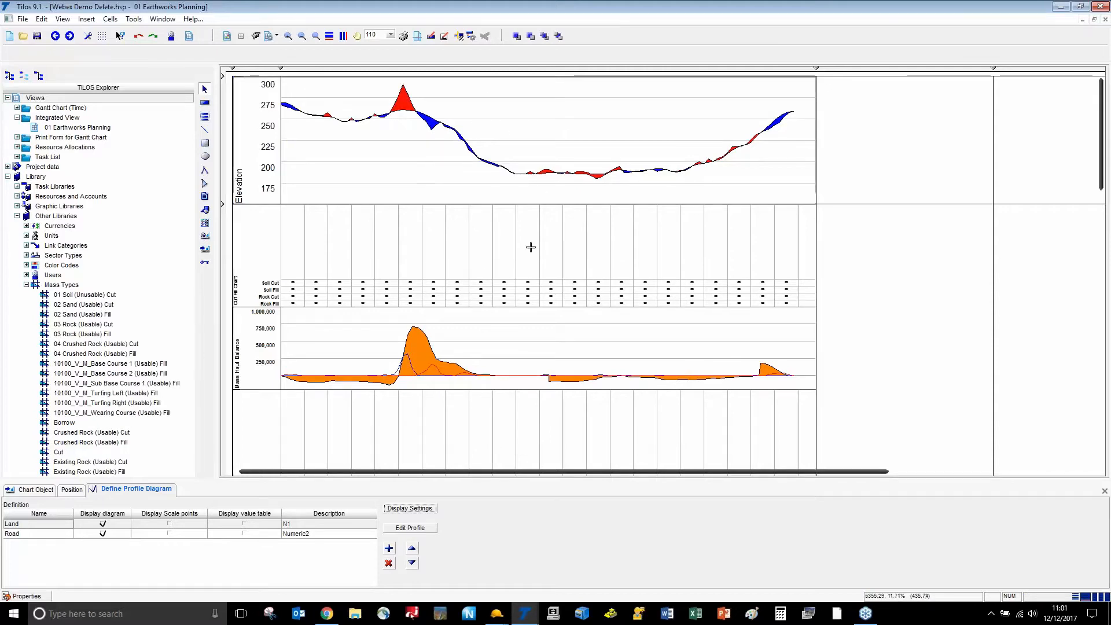
Widen the profile charts across the planning view by dragging the column divider right
scroll(530, 247, "down", 3, "ctrl")
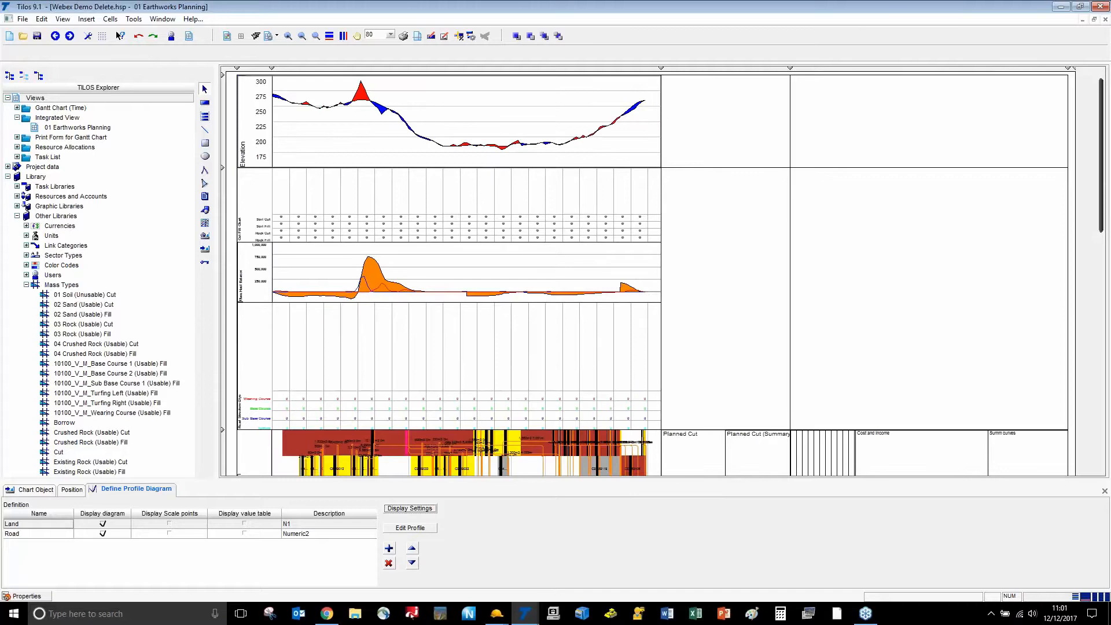
left_click_drag(669, 70, 878, 69)
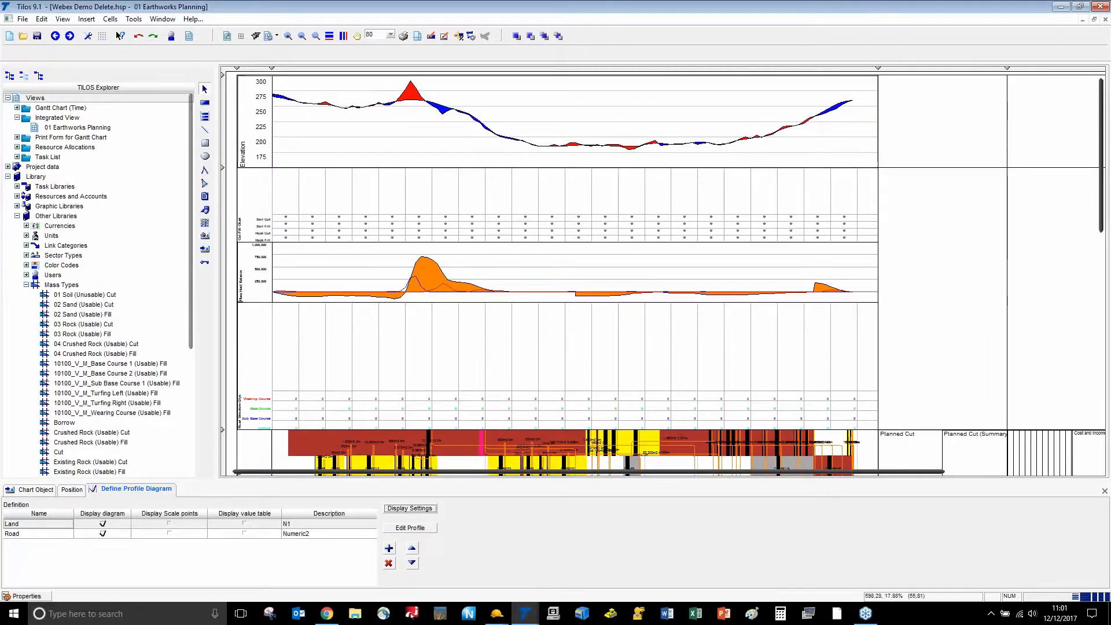
scroll(310, 210, "up", 6, "ctrl")
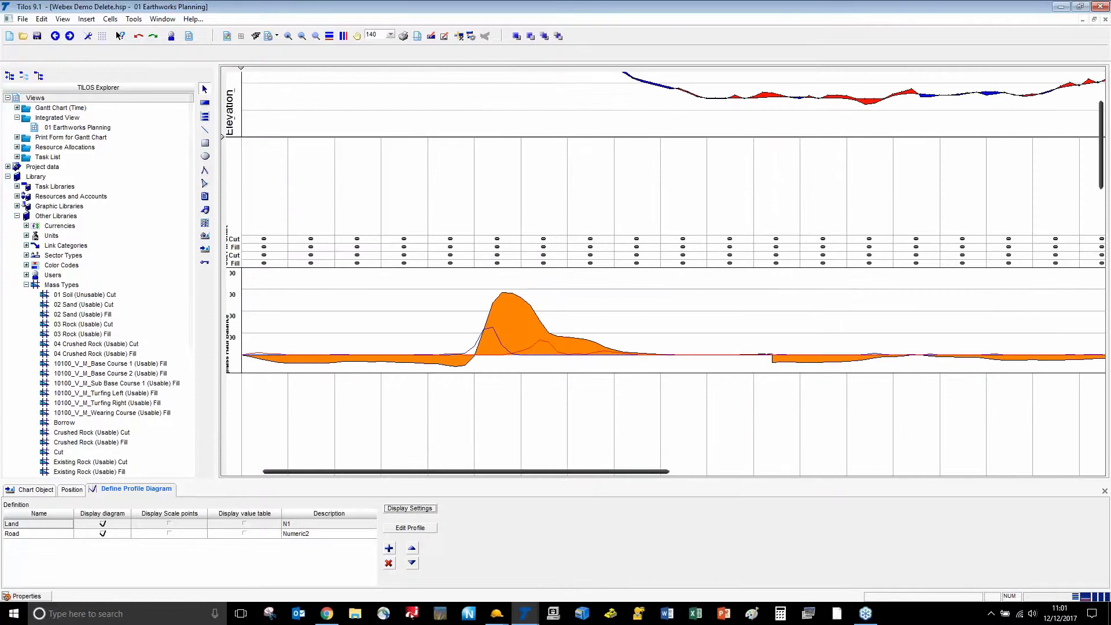
left_click_drag(300, 472, 233, 472)
Inspect the Cut Fill Chart histogram settings without changes and return to the chart list
left_click(354, 223)
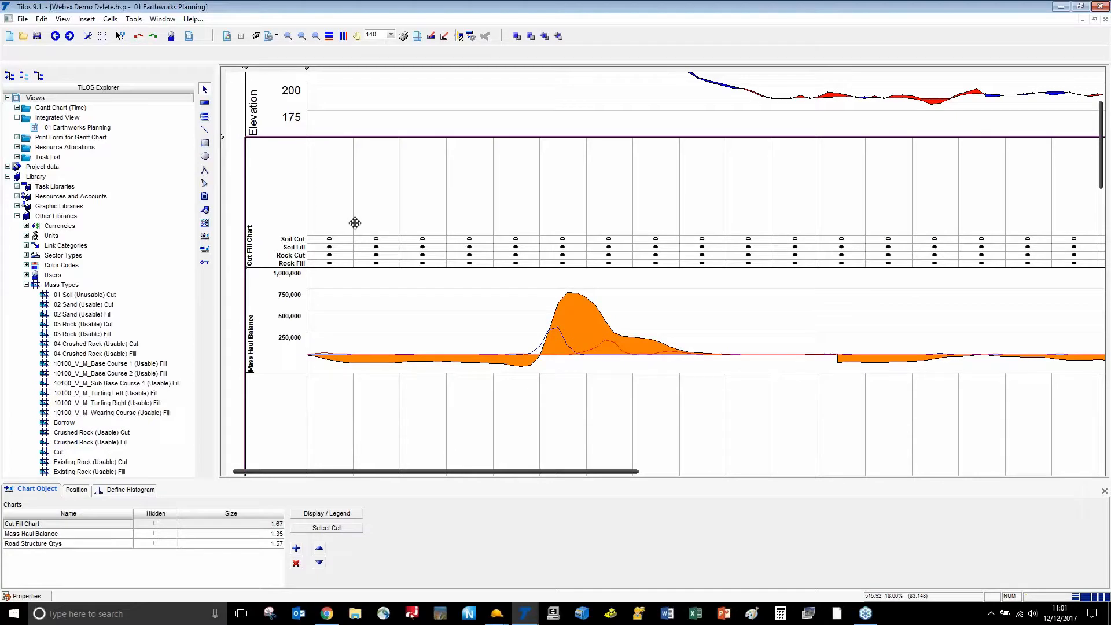
left_click(124, 490)
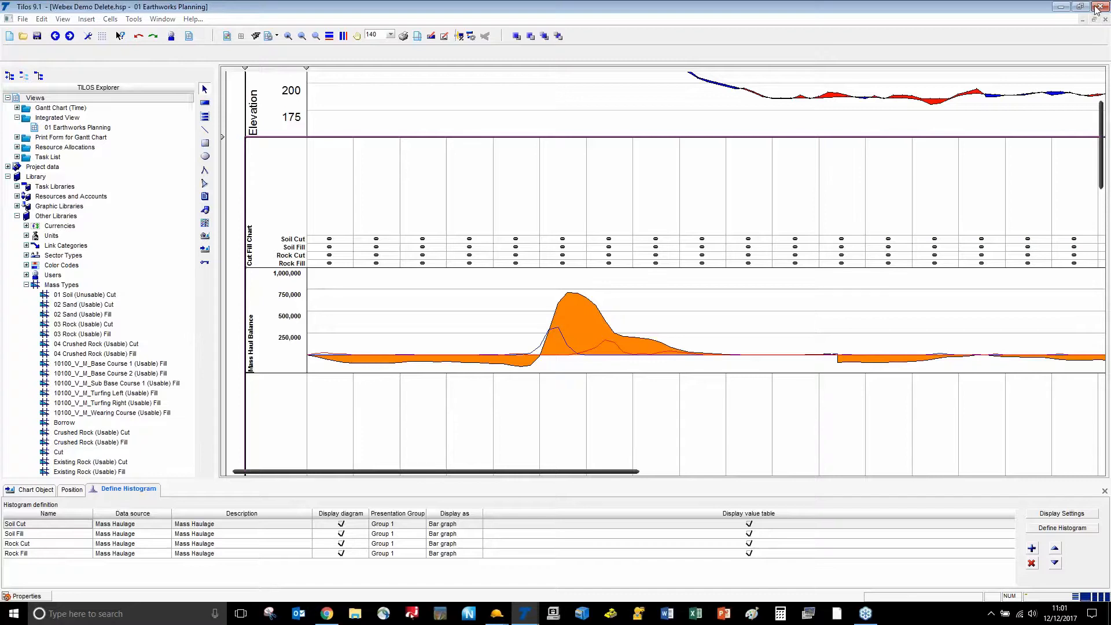
left_click(1062, 514)
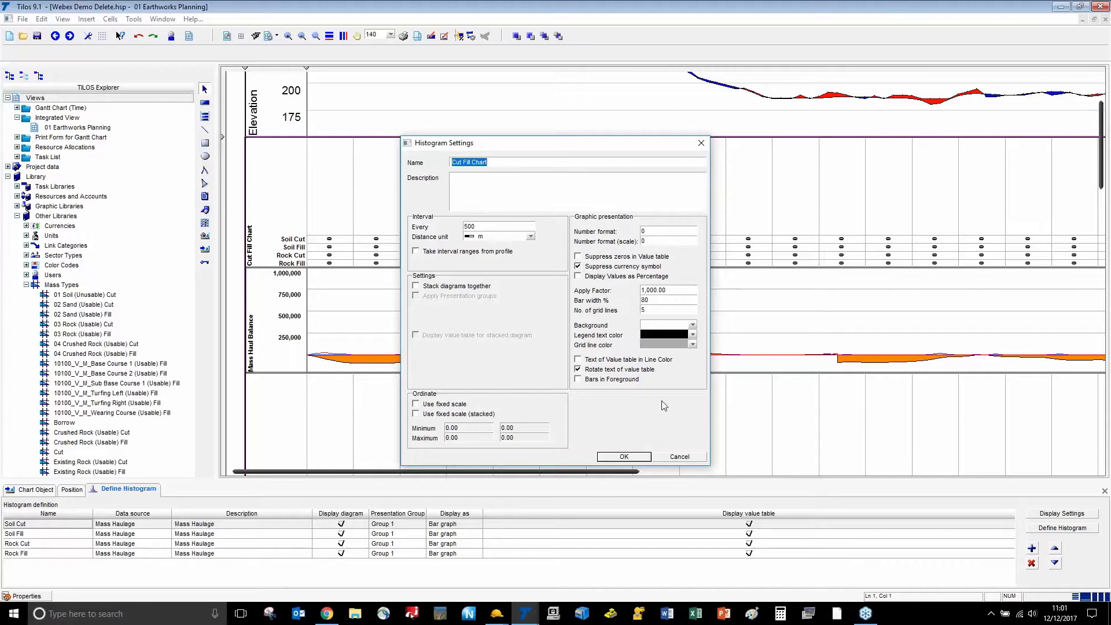
left_click(680, 457)
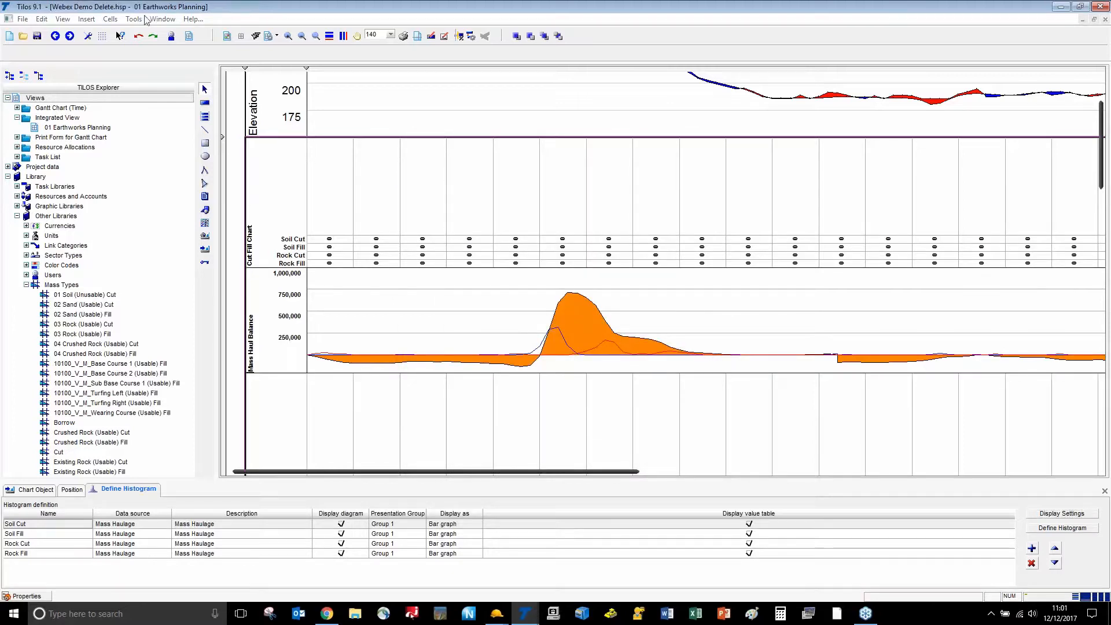
left_click(35, 490)
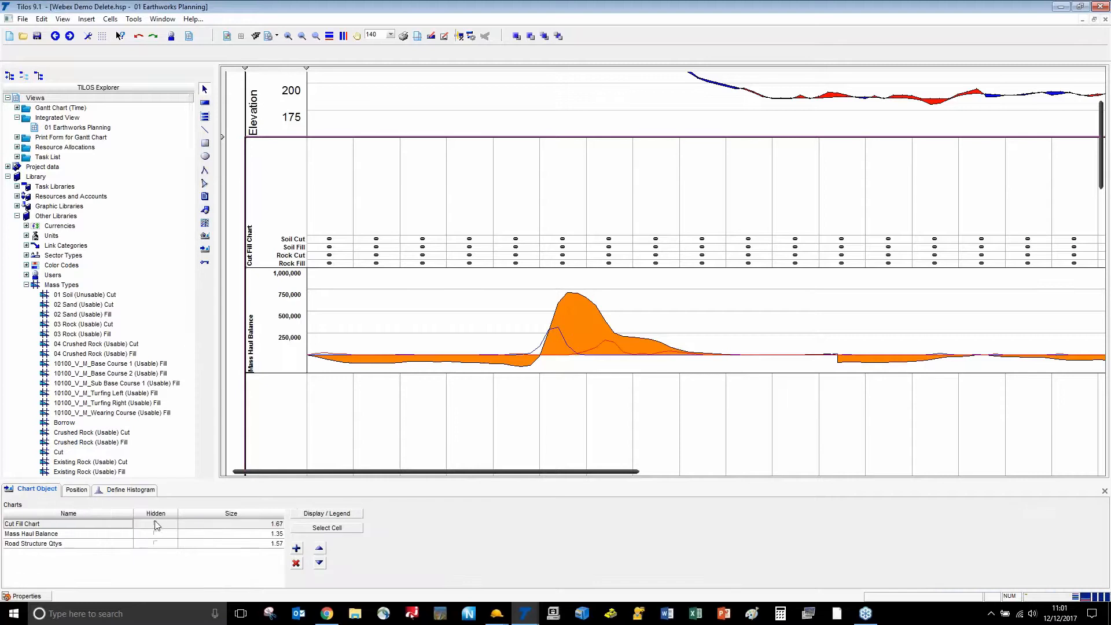
Hide the Cut Fill Chart and Road Structure Qtys charts
left_click(155, 524)
left_click(155, 544)
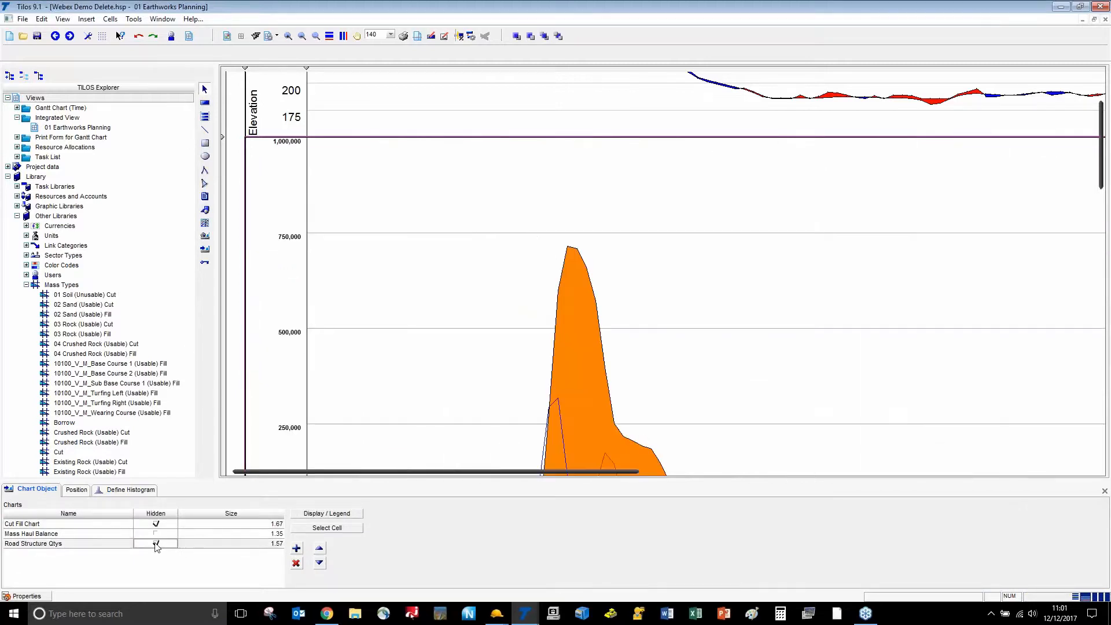
scroll(337, 319, "down", 1)
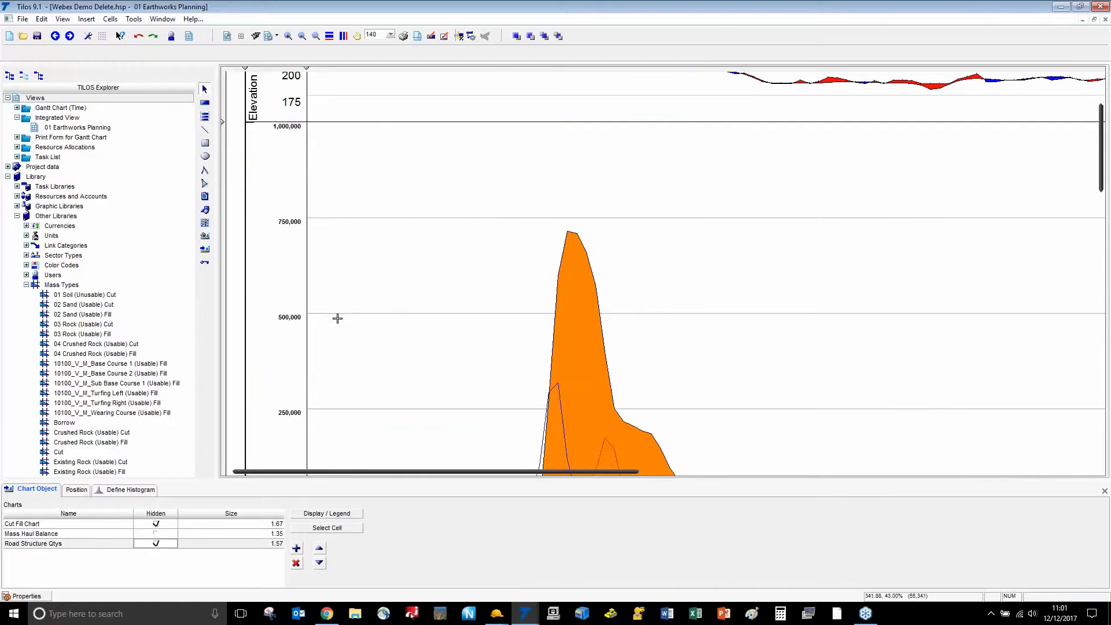
scroll(338, 318, "down", 5)
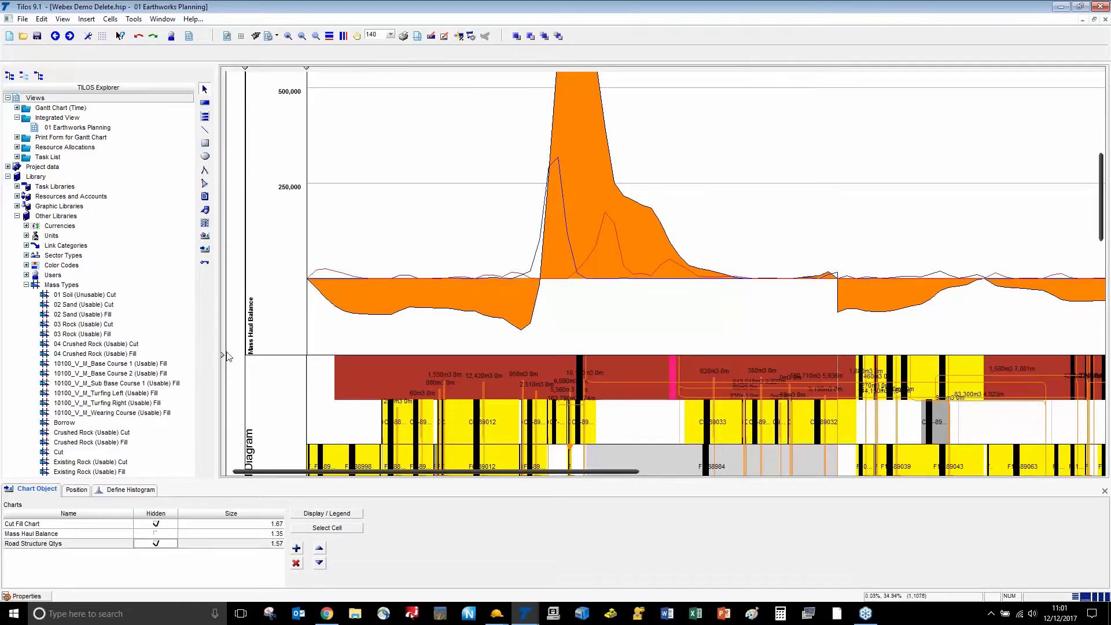
Shorten the Mass Haul Balance row and enlarge the Mass Haul Diagram row
left_click_drag(224, 355, 224, 115)
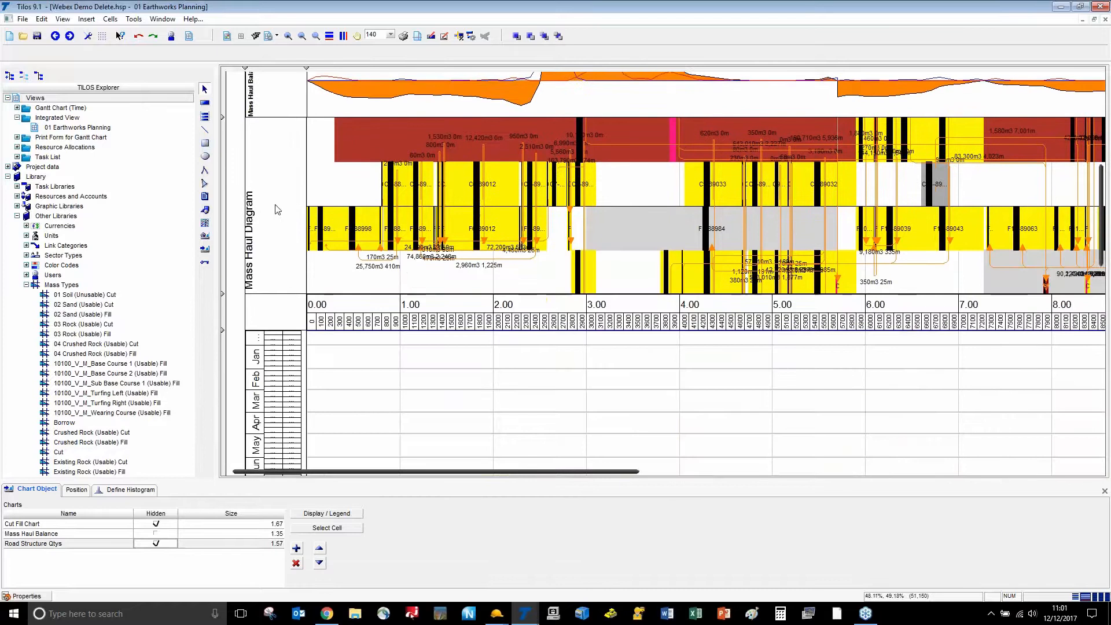
scroll(271, 219, "up", 3)
scroll(260, 268, "up", 2)
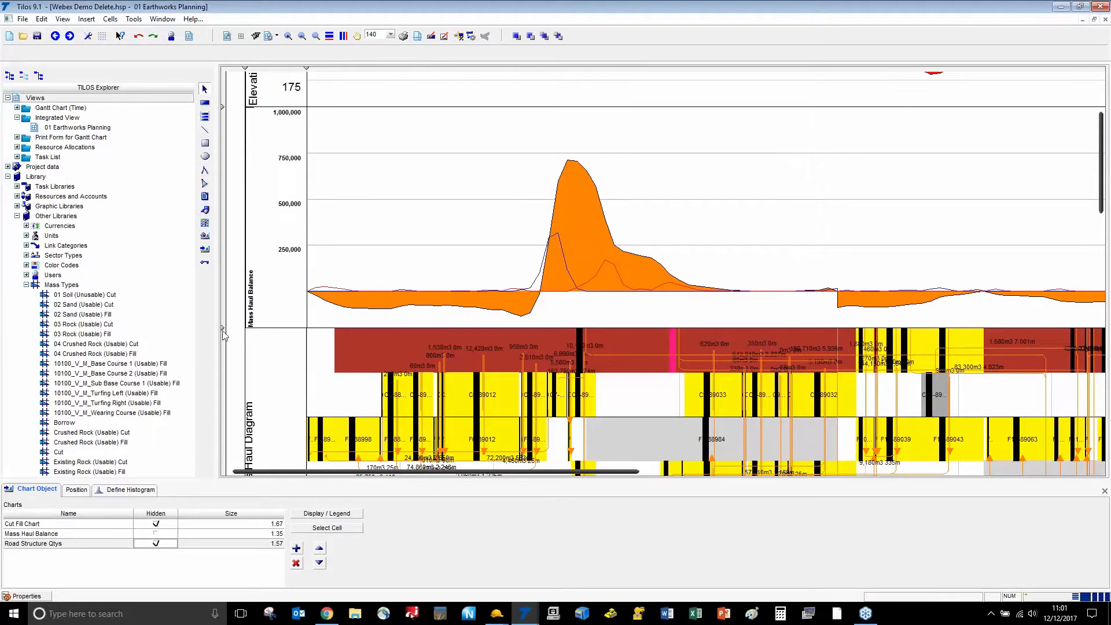
left_click_drag(225, 328, 225, 263)
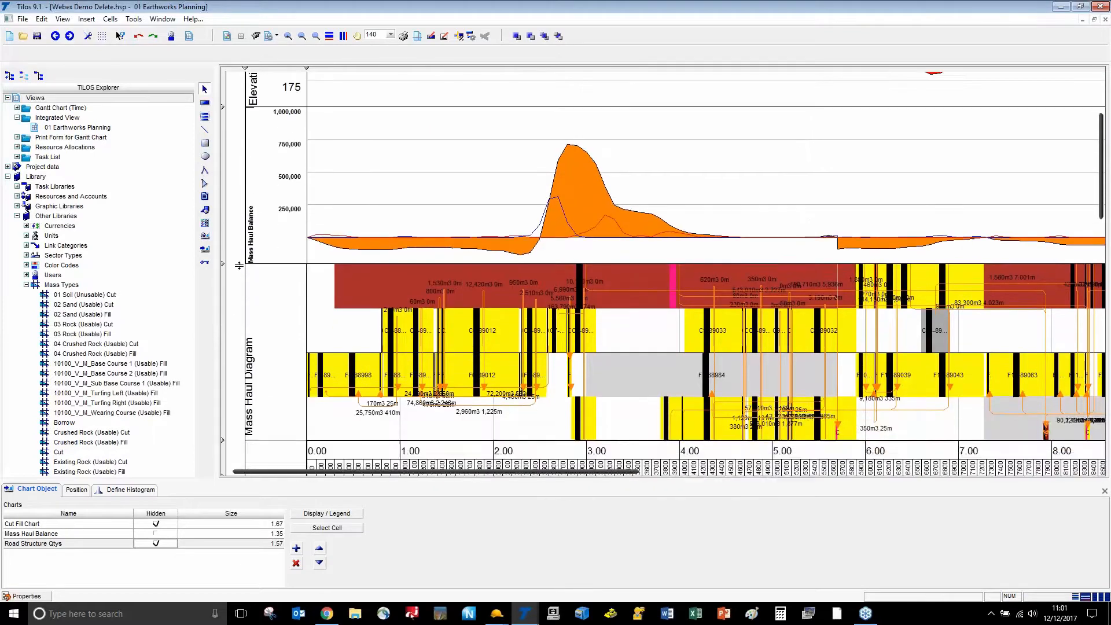
scroll(264, 283, "up", 3)
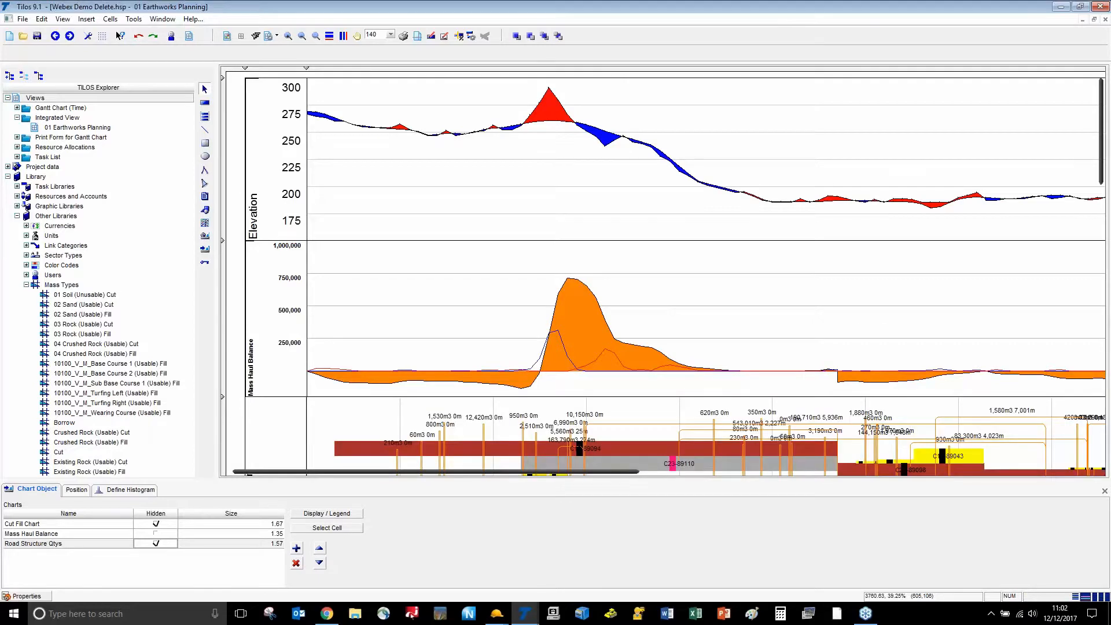
scroll(666, 301, "down", 5)
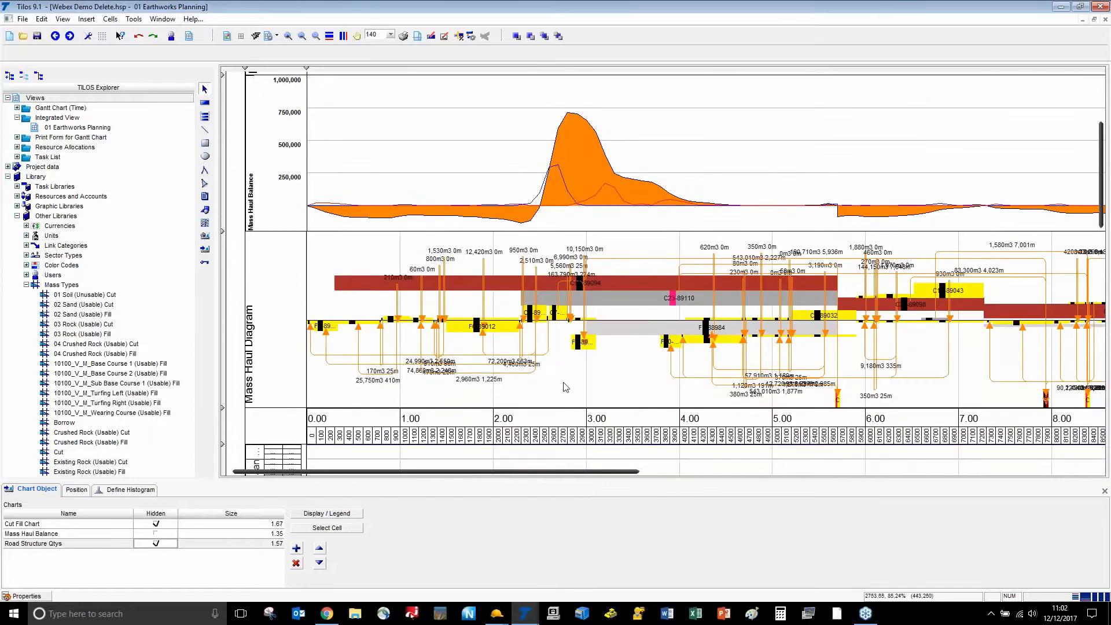
scroll(566, 387, "down", 3)
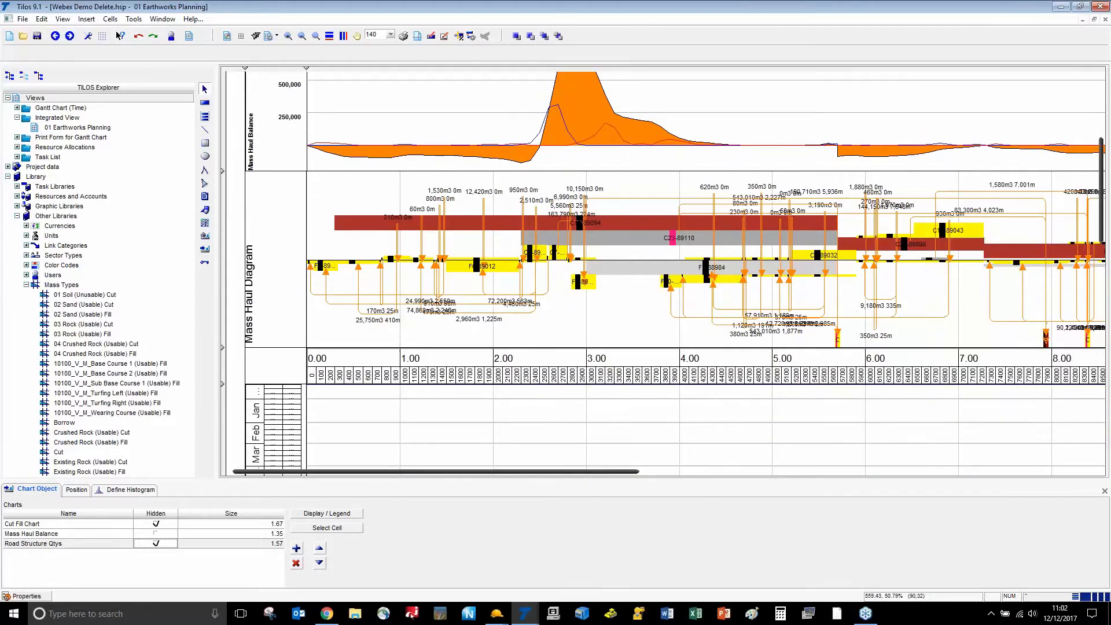
left_click_drag(223, 348, 223, 420)
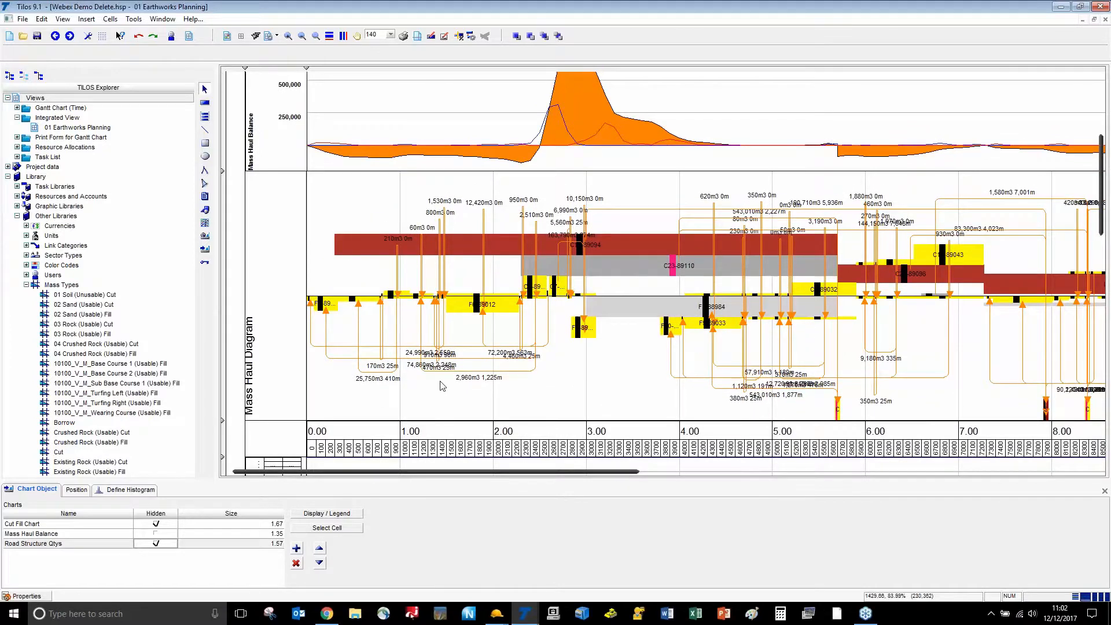
In Business Center, pan and zoom the Shifting Dirt mass haul diagram and plan view across the haul network
key("alt+Tab")
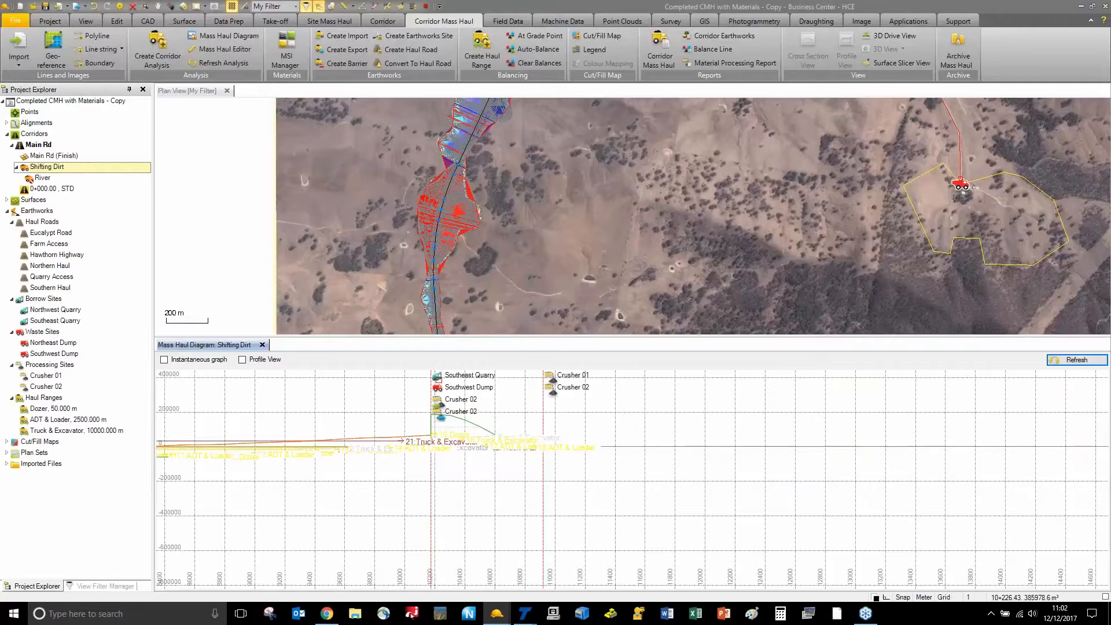
middle_click_drag(287, 478, 521, 476)
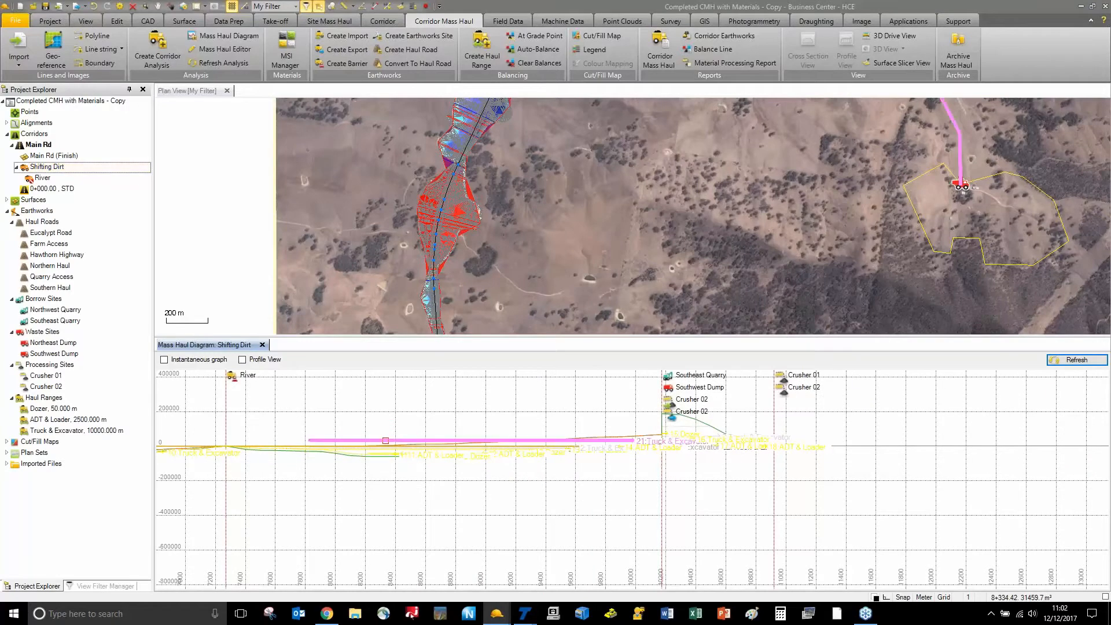
scroll(390, 446, "down", 2)
scroll(390, 446, "down", 1)
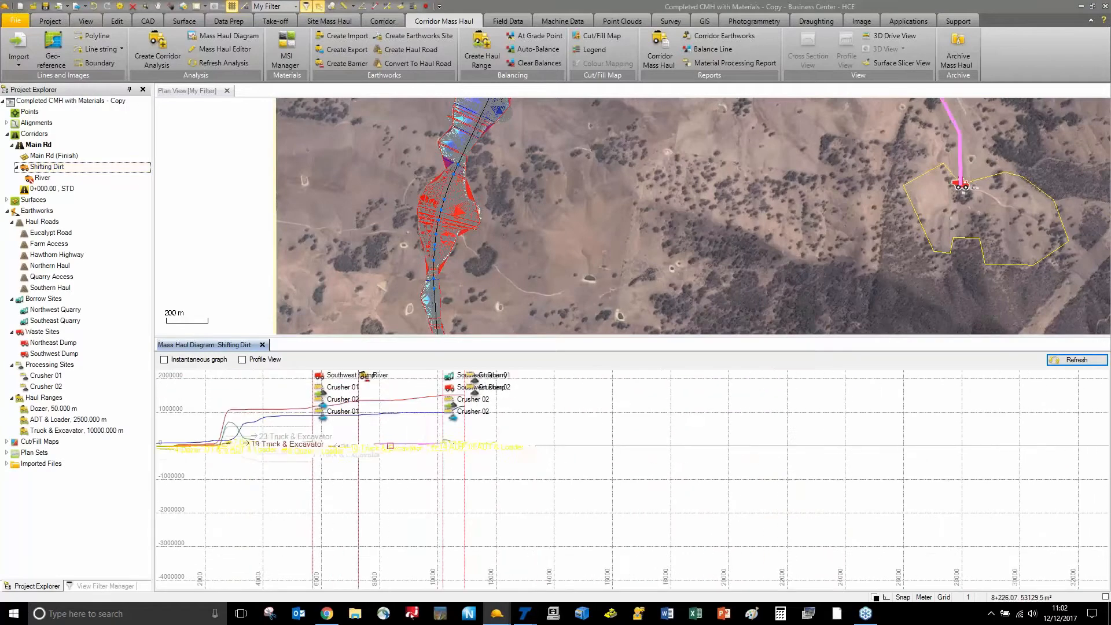
middle_click_drag(390, 446, 551, 452)
scroll(586, 452, "up", 4)
middle_click_drag(590, 241, 622, 240)
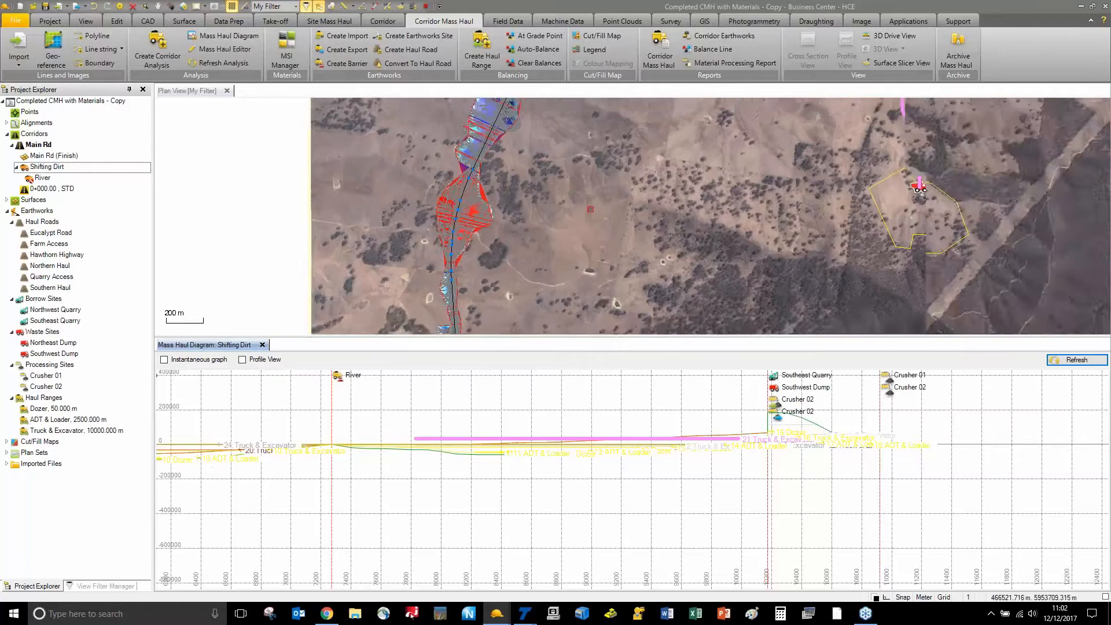
scroll(579, 214, "down", 3)
middle_click_drag(655, 171, 525, 334)
scroll(515, 318, "down", 2)
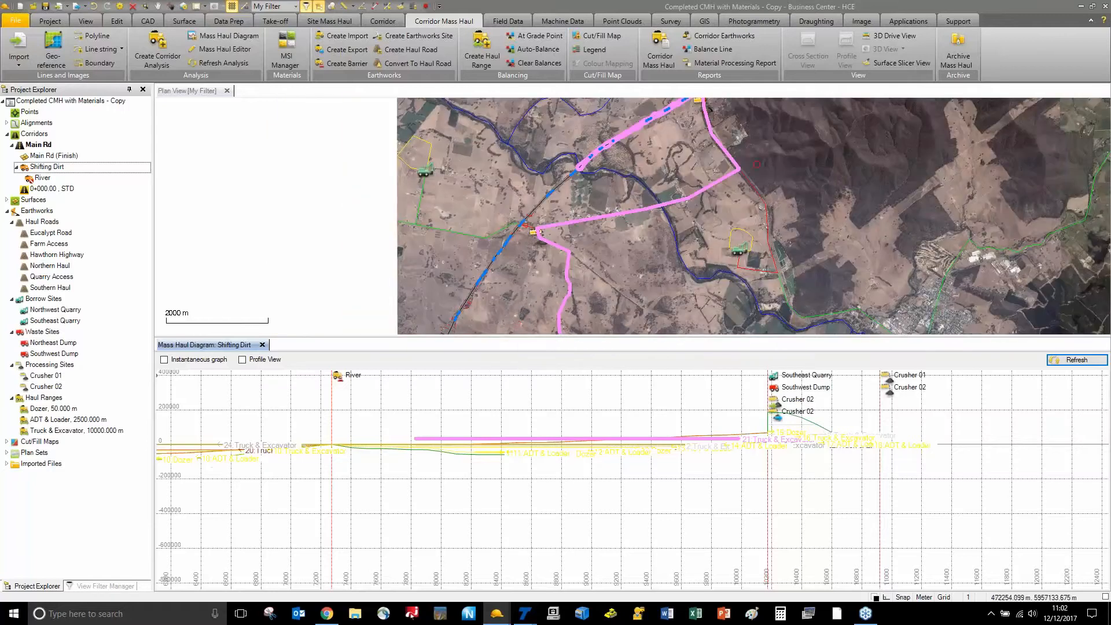
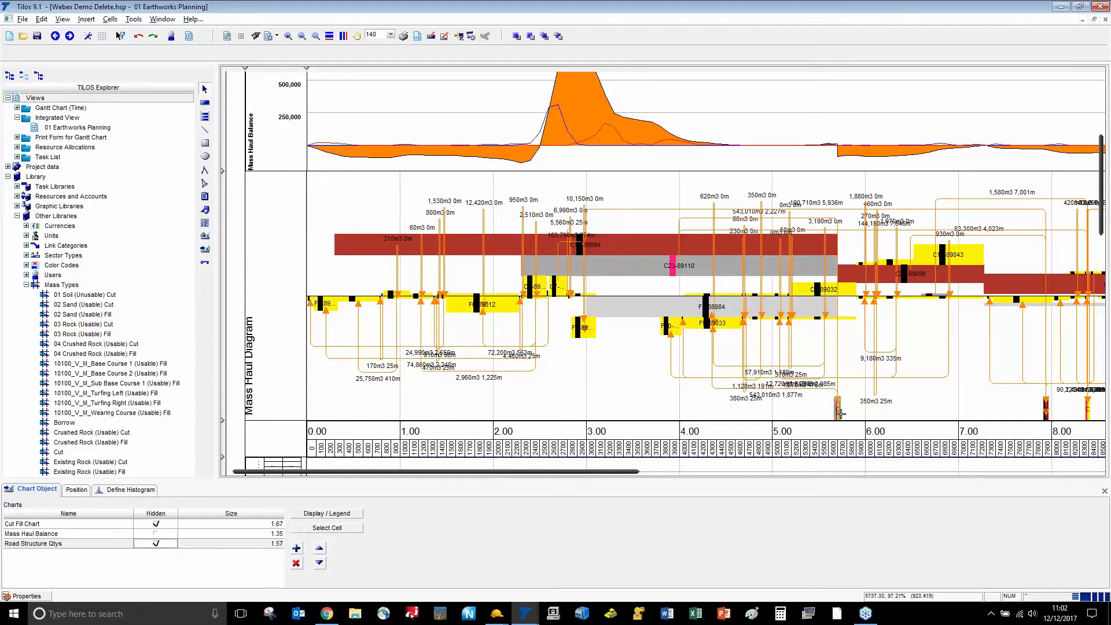
Scroll the diagram right and select the C19-89094 to Southwest Dump haul link to view its details
left_click_drag(628, 472, 585, 460)
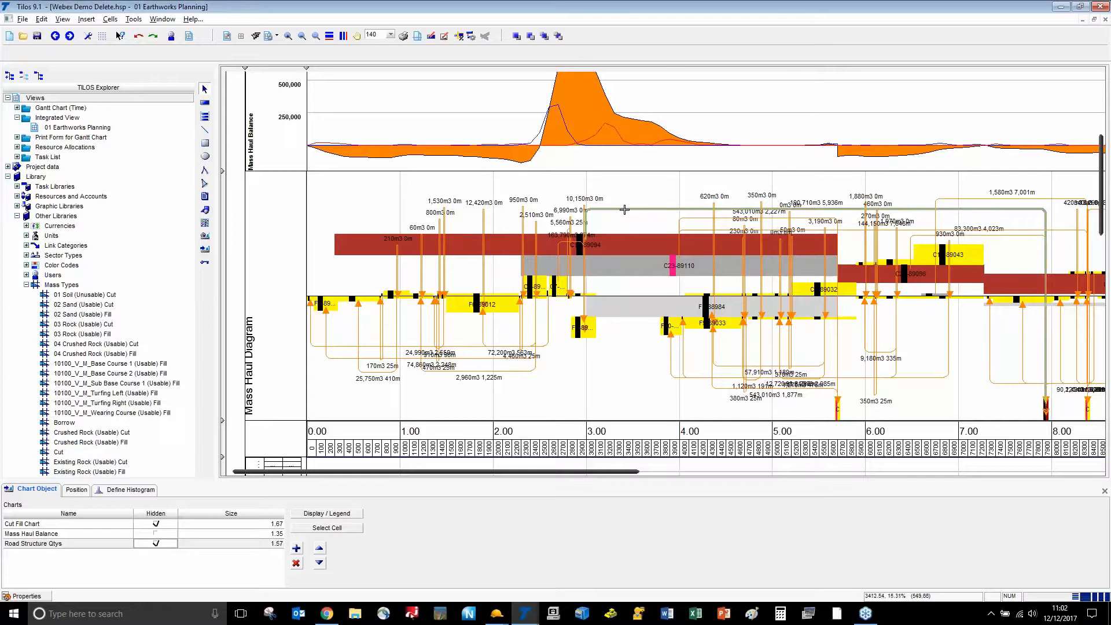
left_click(680, 210)
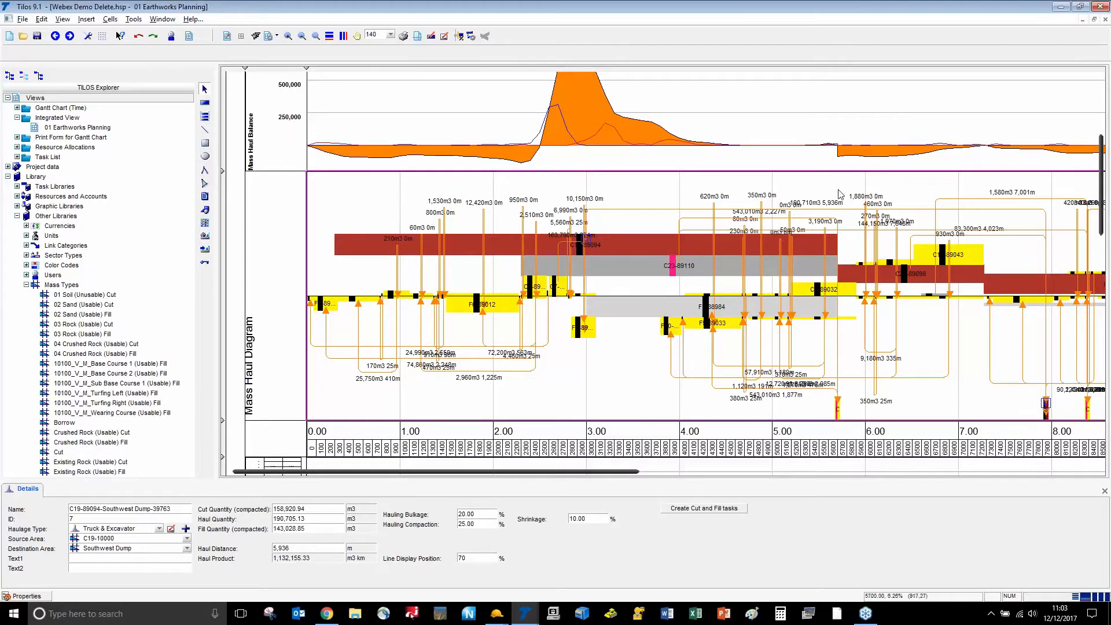
Zoomed in, lift the 190,710m3 haul line and label to display position 84, then zoom back to 100
scroll(830, 215, "up", 2, "ctrl")
scroll(831, 214, "up", 2, "ctrl")
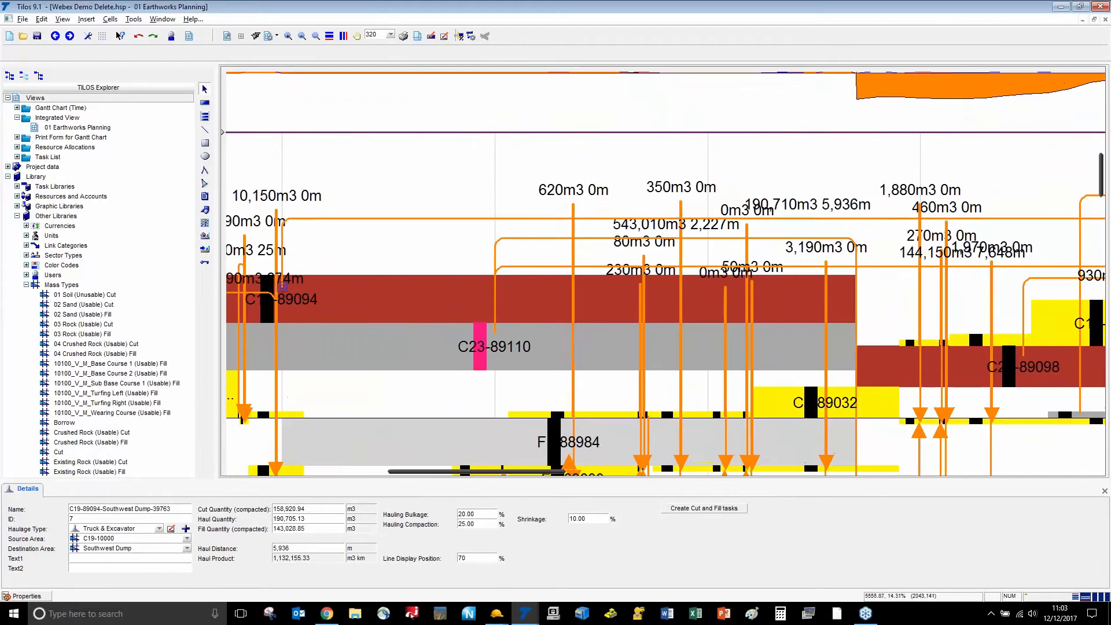
left_click_drag(829, 193, 828, 178)
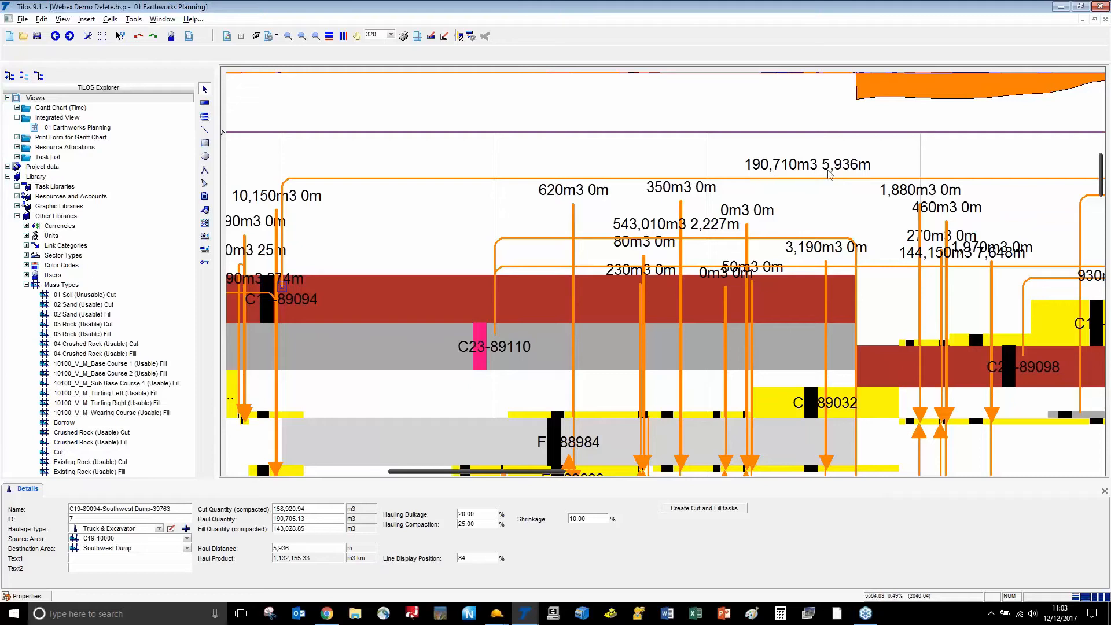
scroll(588, 239, "down", 3)
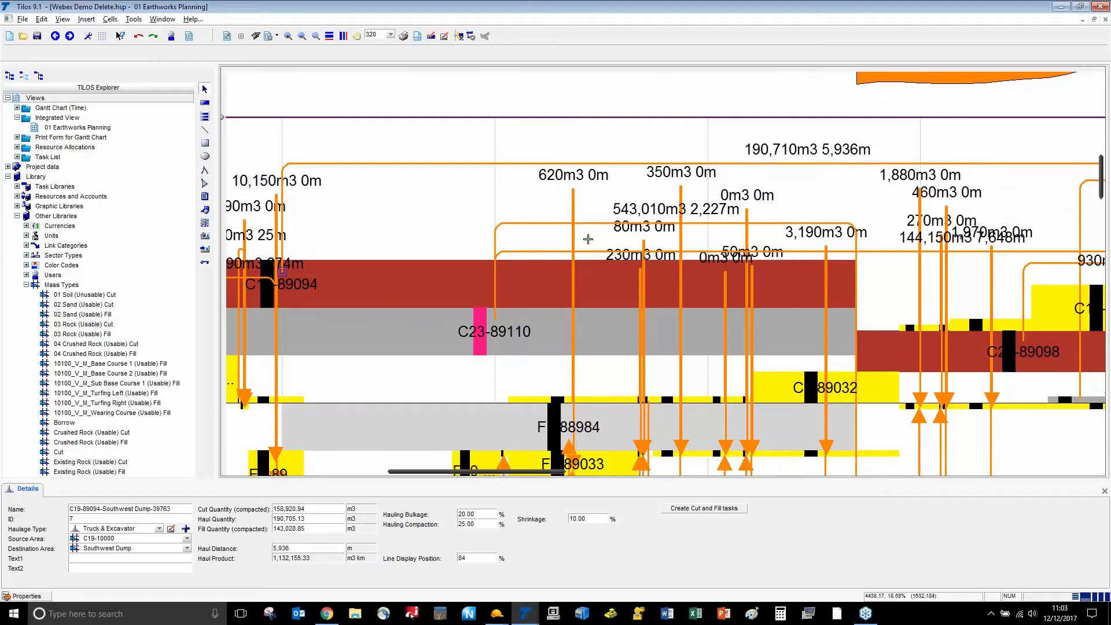
scroll(588, 239, "down", 5, "ctrl")
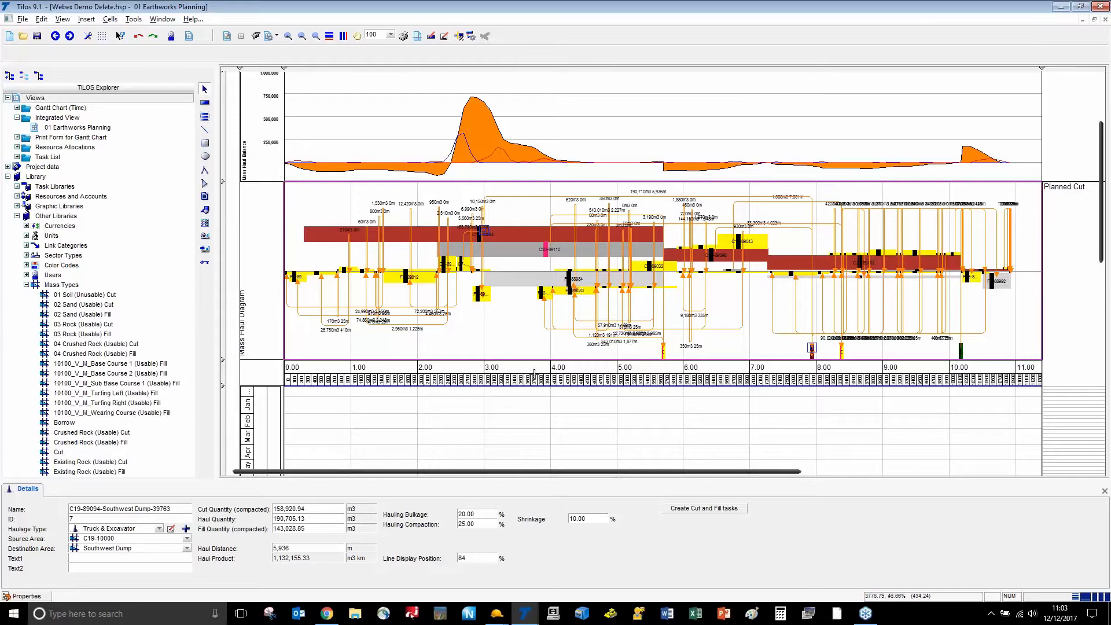
scroll(524, 373, "down", 3)
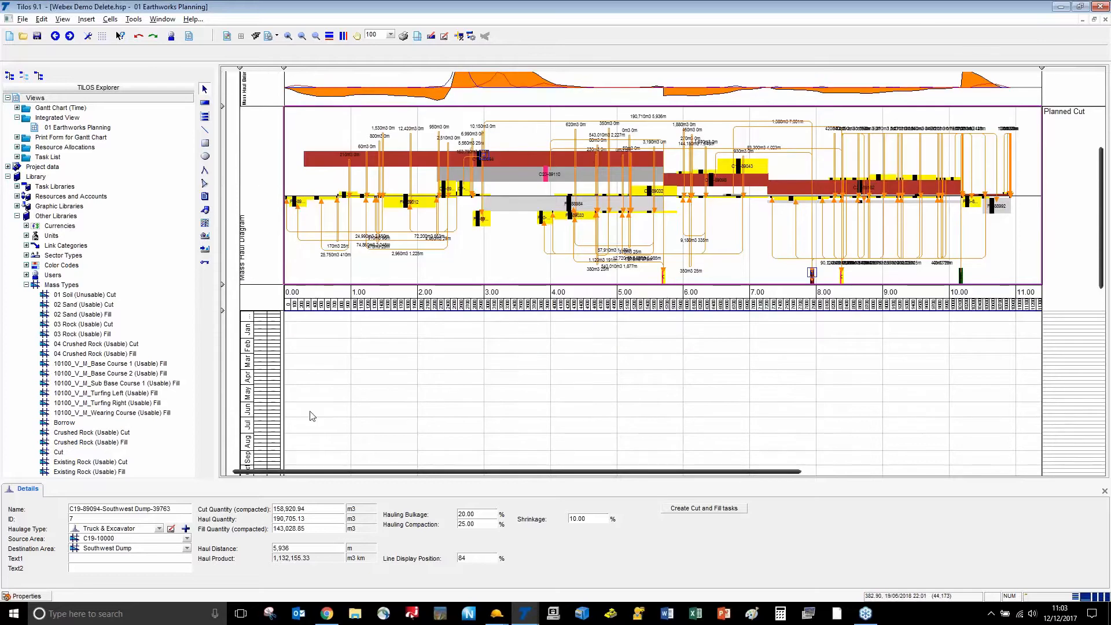
scroll(307, 415, "down", 2)
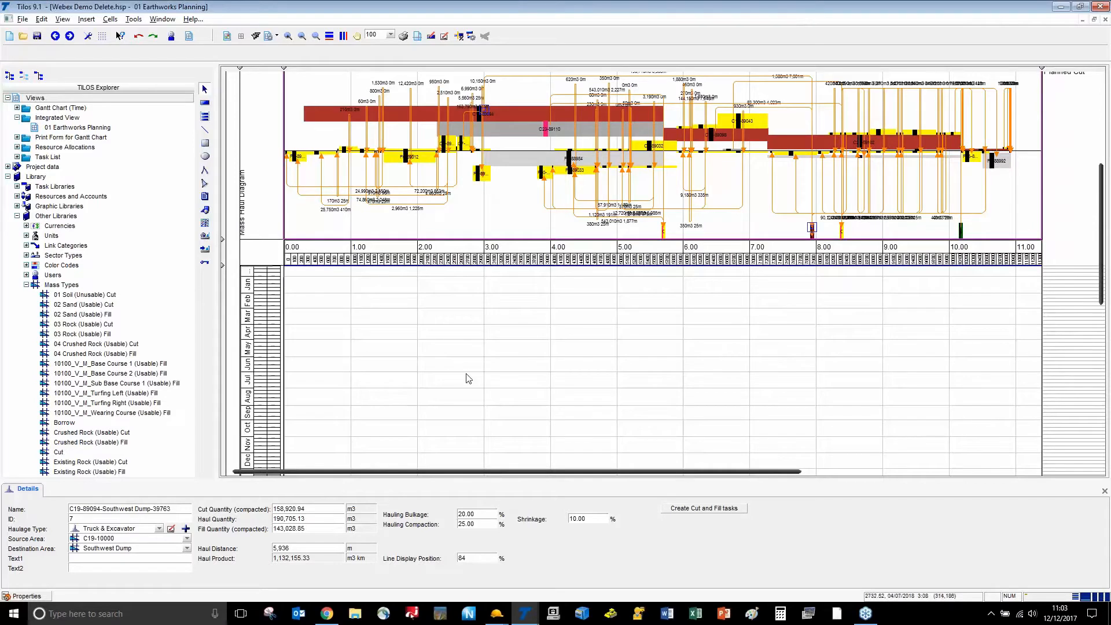
scroll(463, 379, "up", 2)
scroll(464, 379, "up", 2)
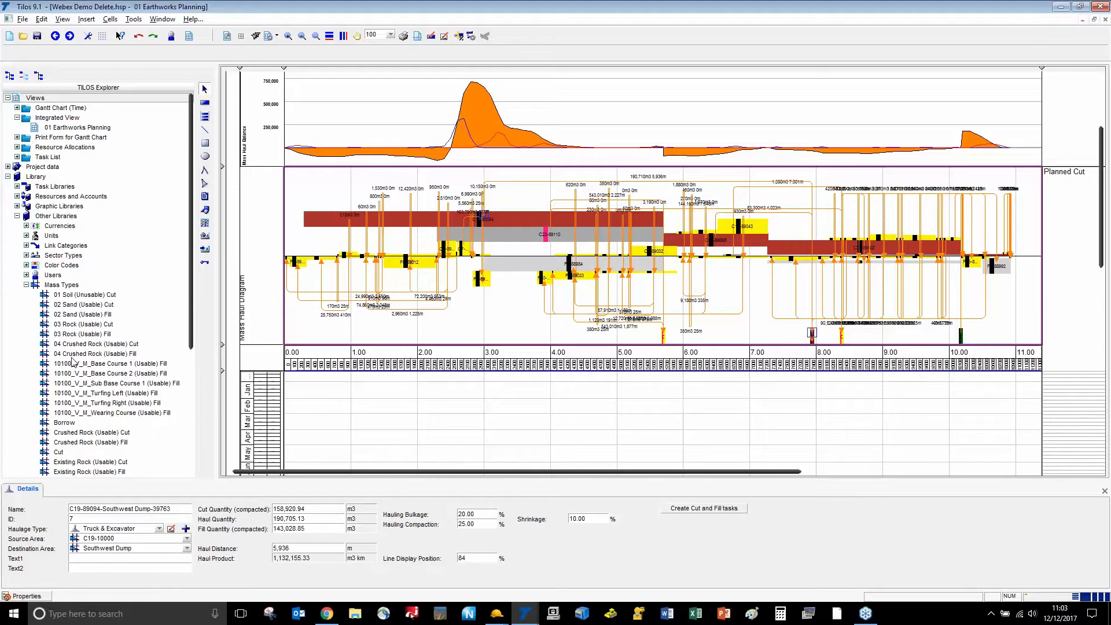
In Business Center's MSI Manager, expand Materials to list the Earthen types, then return to TILOS
key("alt+Tab")
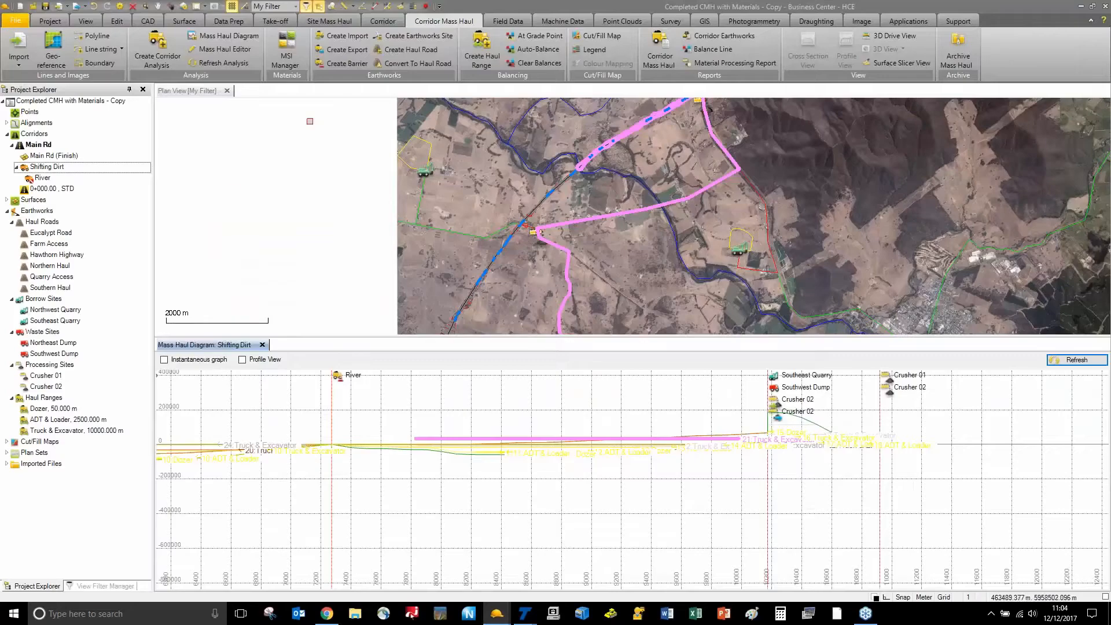
left_click(287, 51)
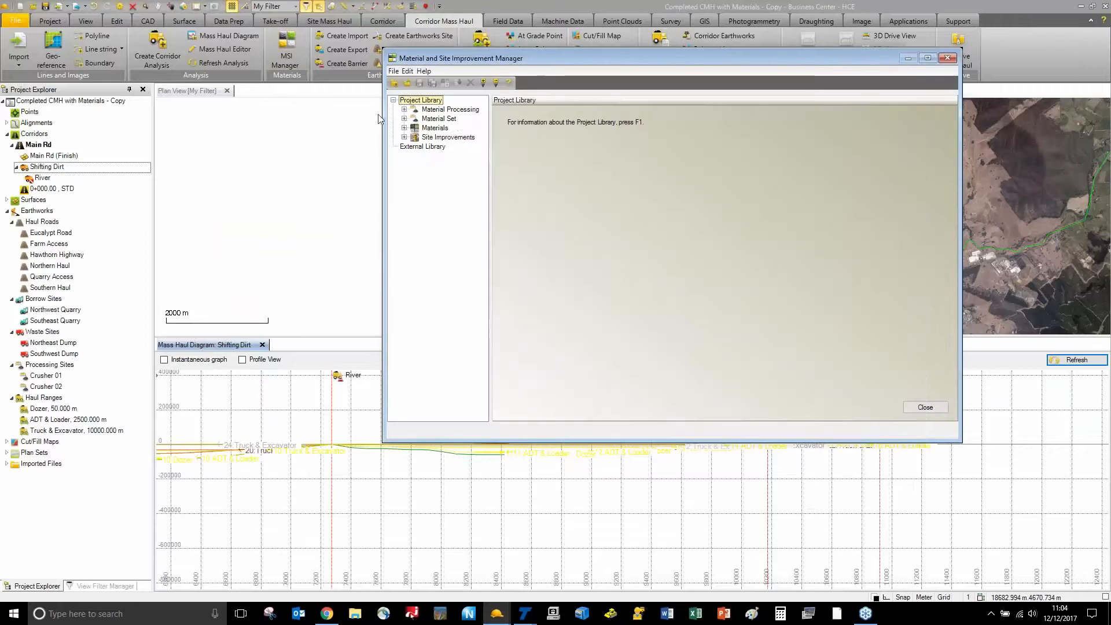
left_click(405, 128)
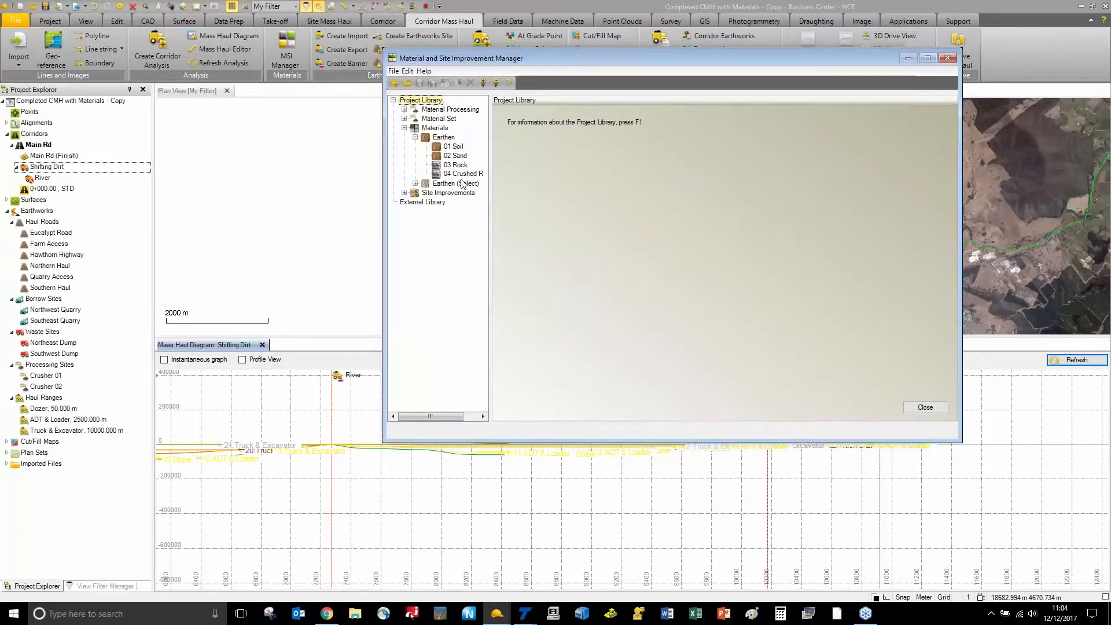
key("alt+Tab")
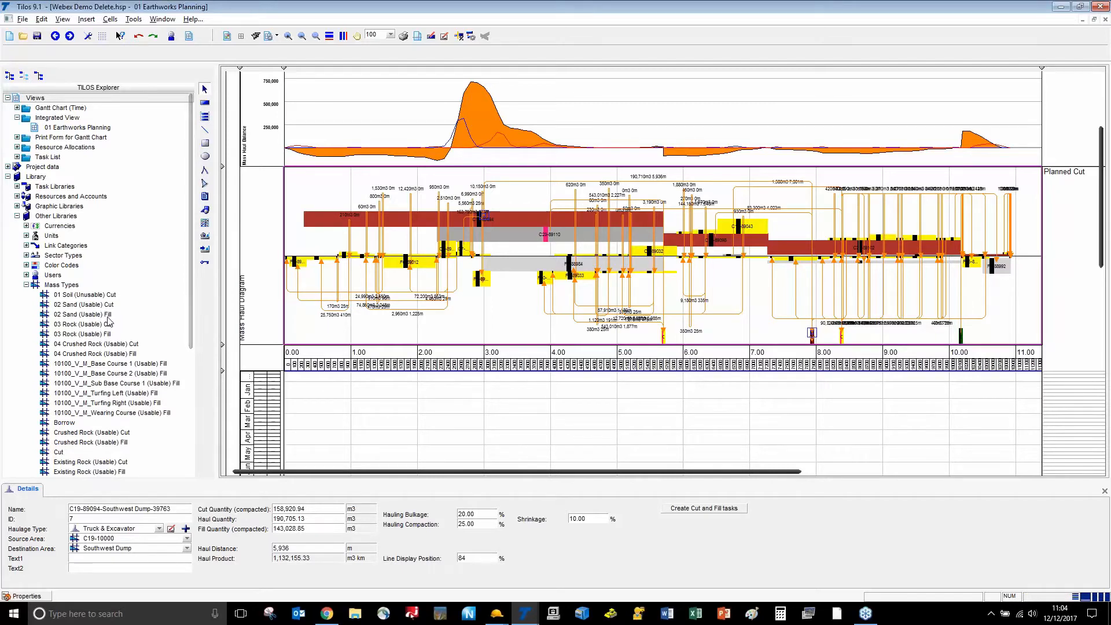
Bring TILOS Explorer's Haulage Types into view, then switch to Business Center's haul ranges
scroll(109, 322, "down", 13)
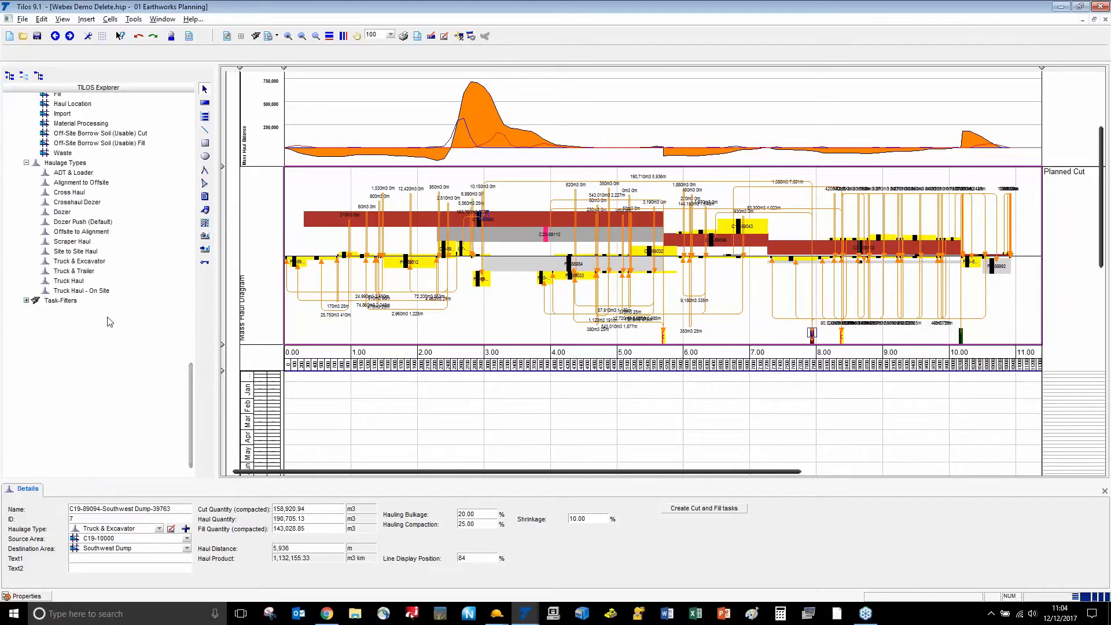
scroll(110, 322, "up", 3)
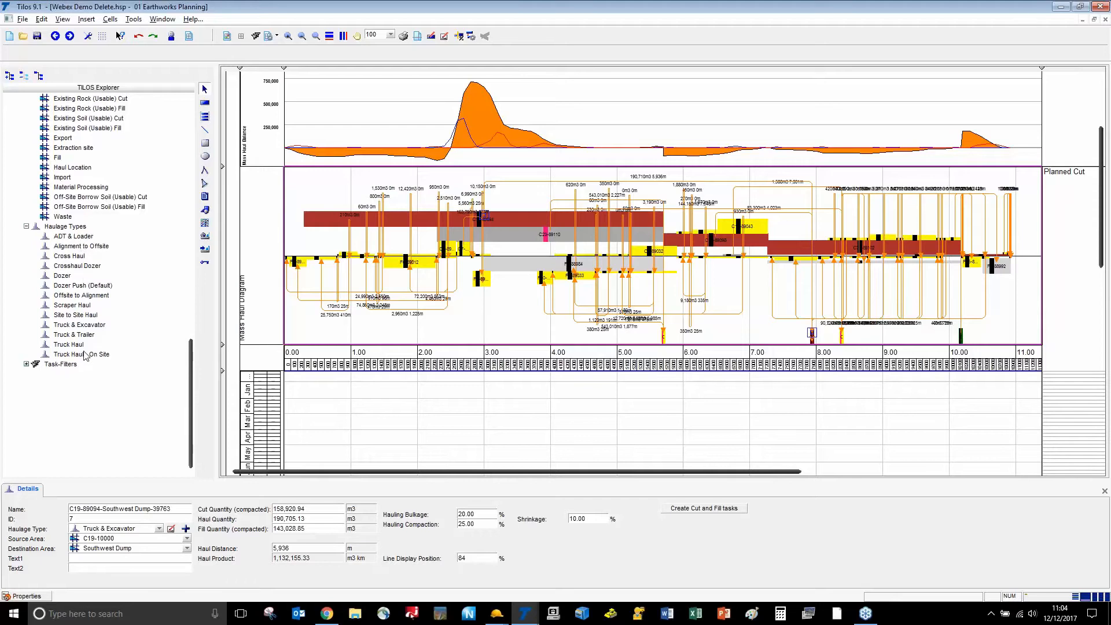
key("alt+Tab")
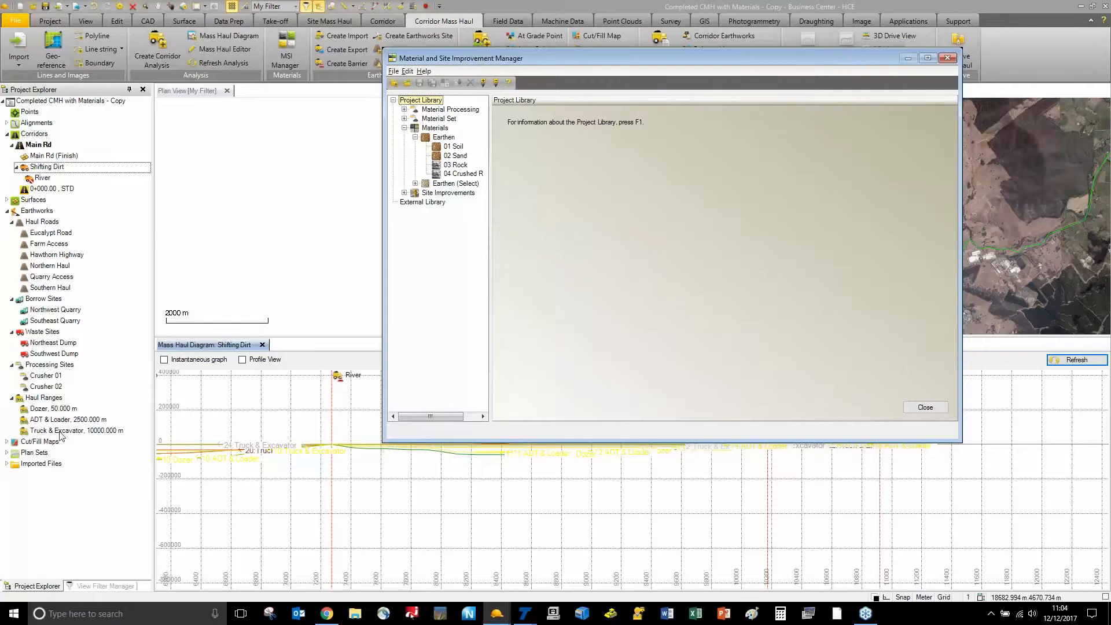
Switch from Business Center back to the TILOS haulage types list
key("alt+Tab")
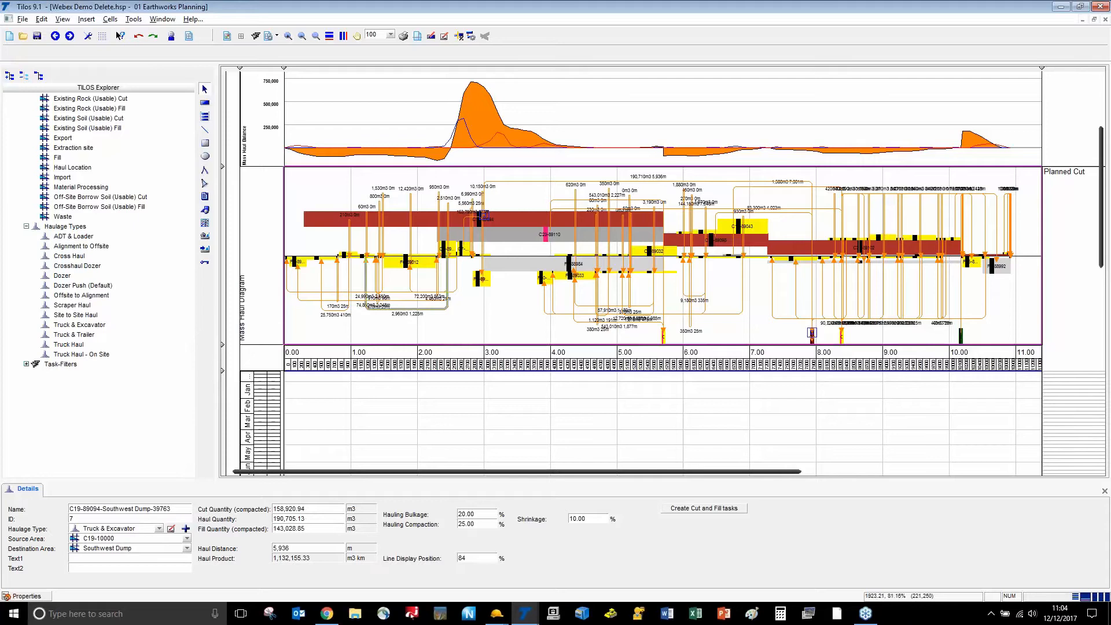
Try creating cut and fill tasks from the haul line, then inspect the template-less Dozer haulage type
right_click(412, 310)
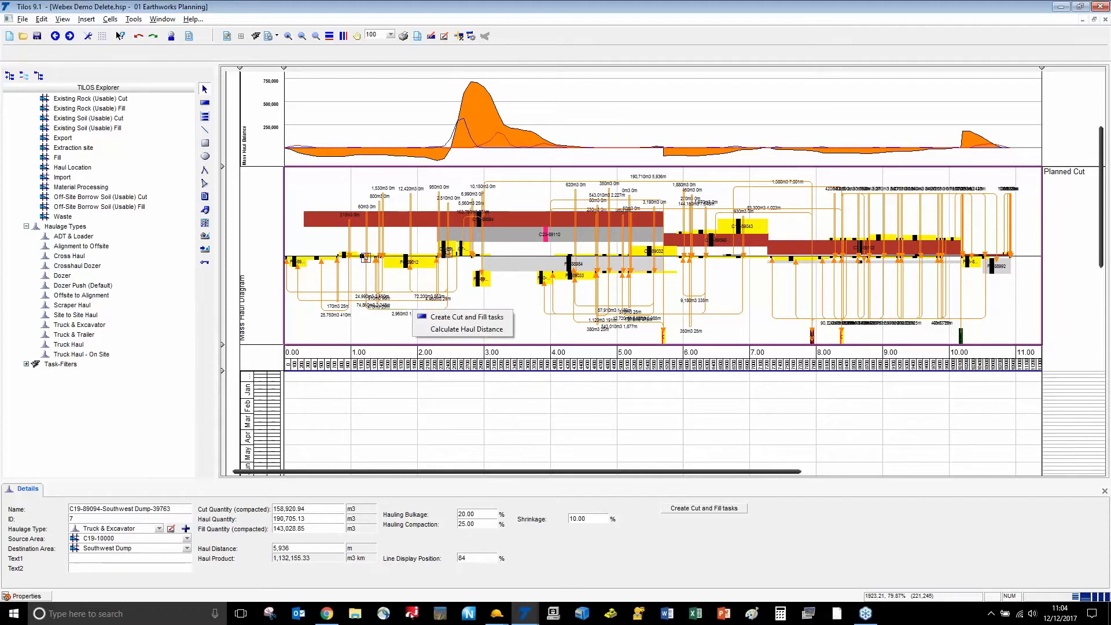
left_click(434, 319)
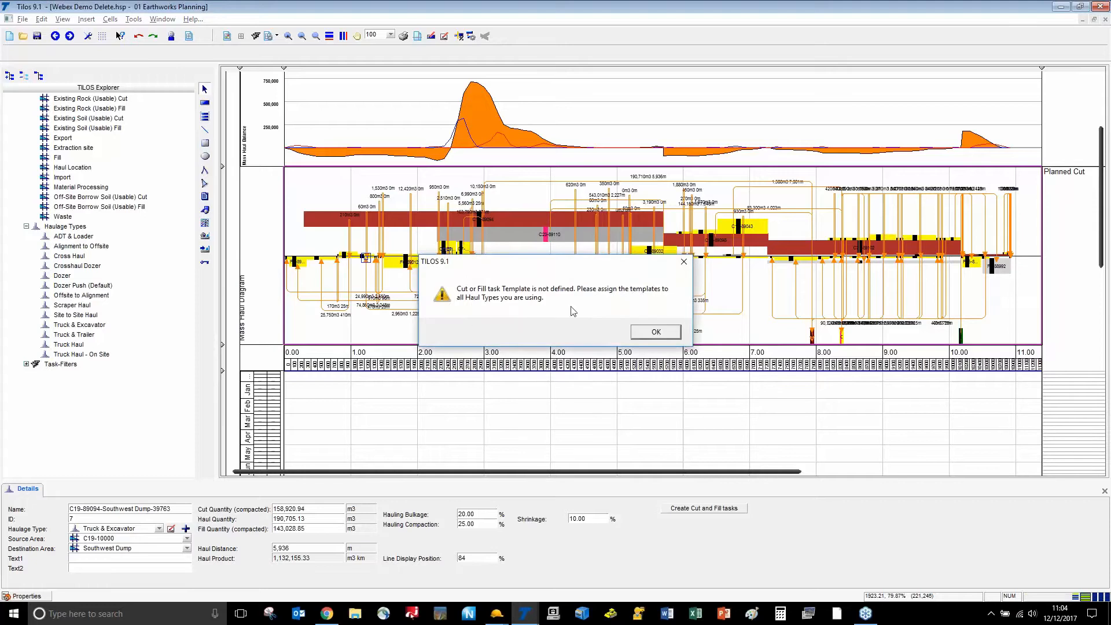
left_click(655, 332)
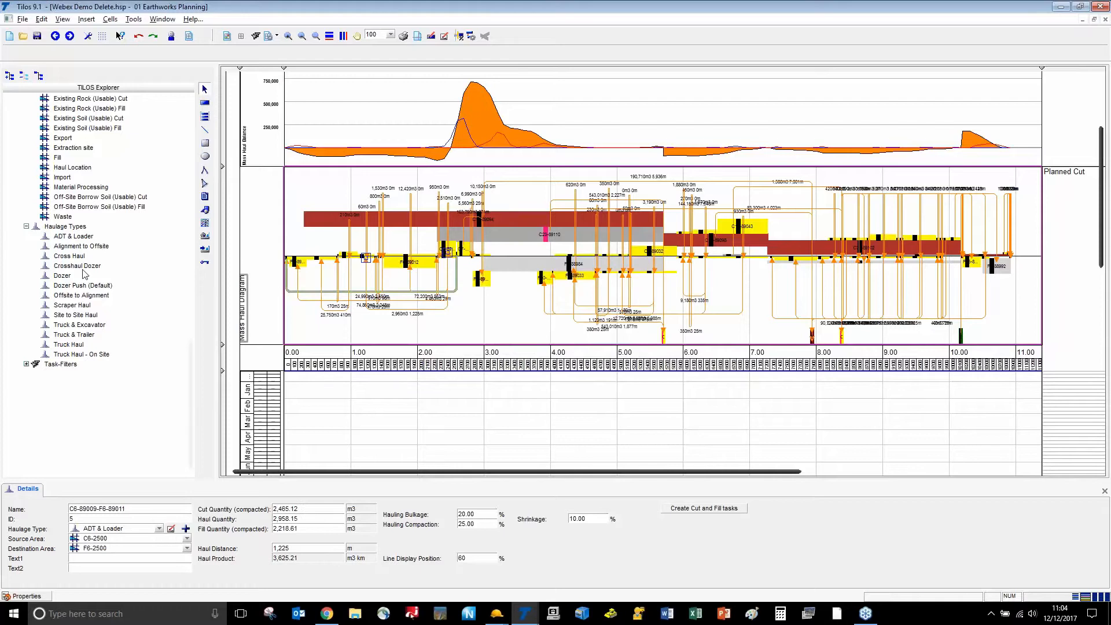
double_click(63, 276)
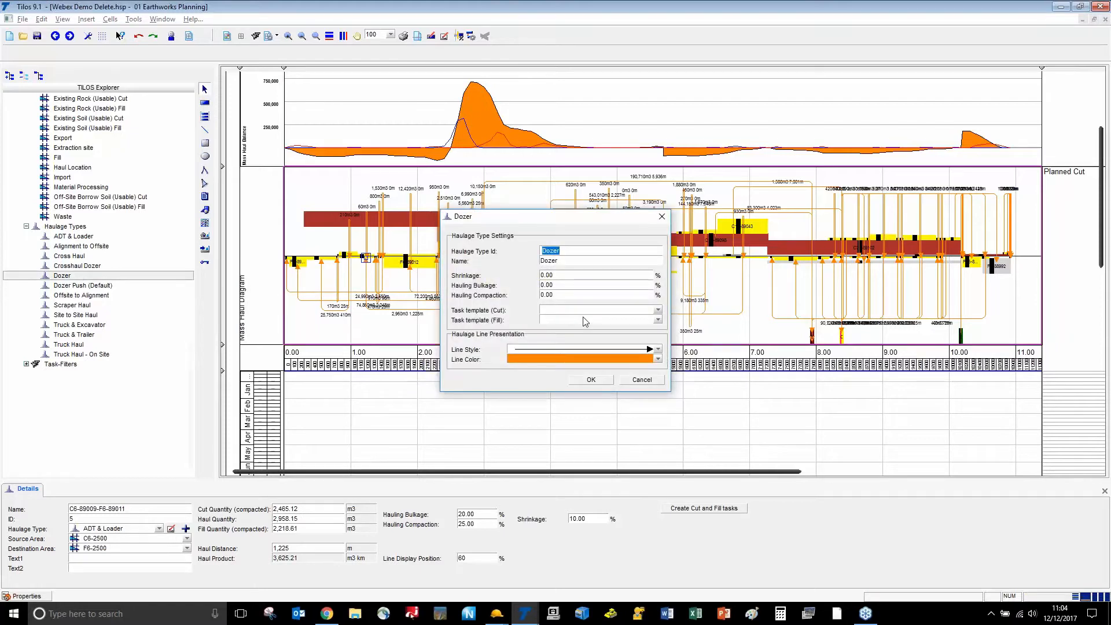
Close the Dozer settings and review the Alignment to Offsite haulage type without changes
left_click(641, 379)
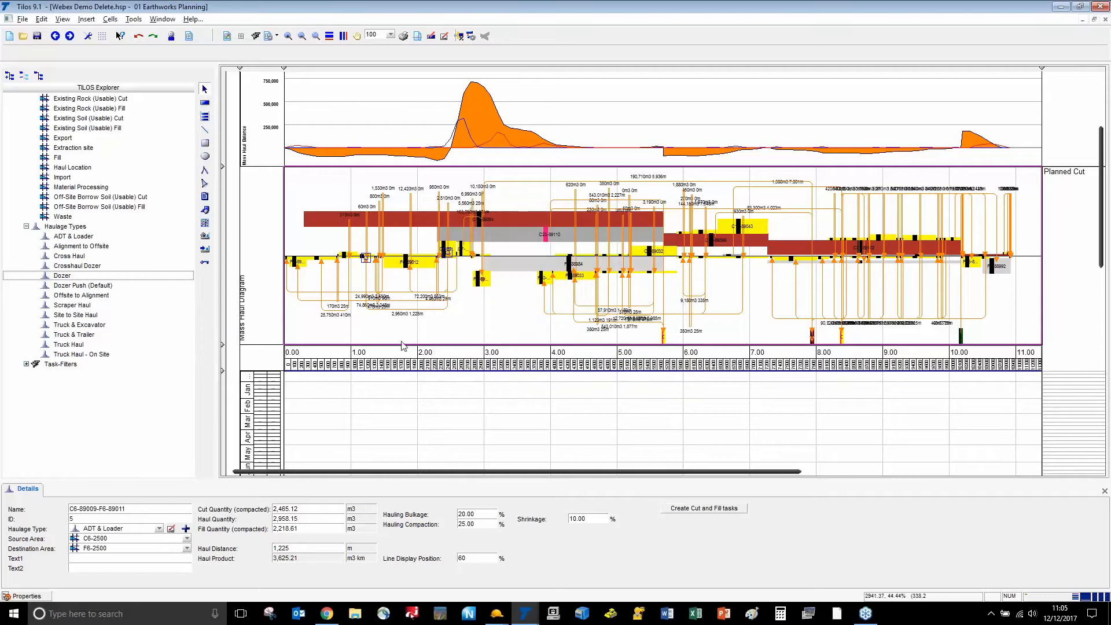
double_click(83, 246)
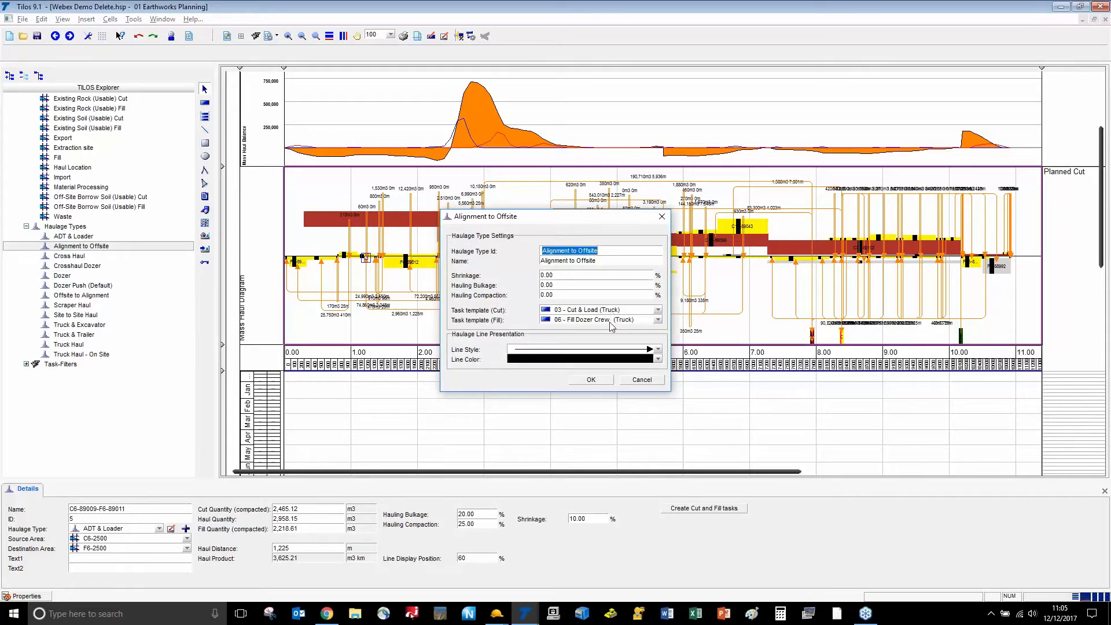
left_click(642, 379)
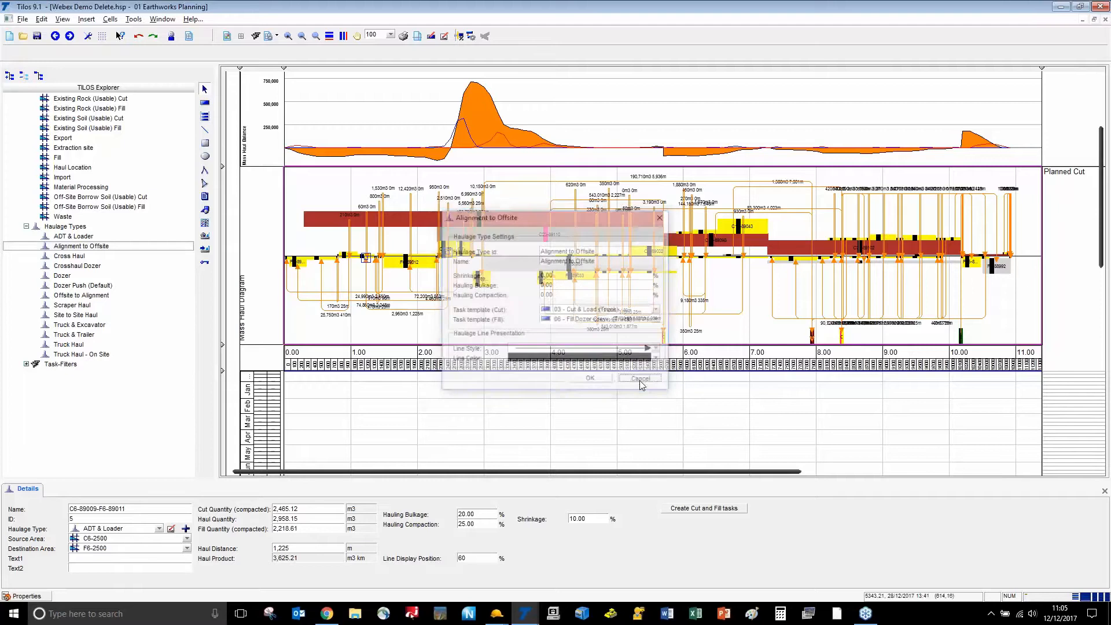
Give Dozer the '03 - Cut & Push (Dozer)' cut and '06 - Fill Push Dozer Crew' fill templates
double_click(58, 276)
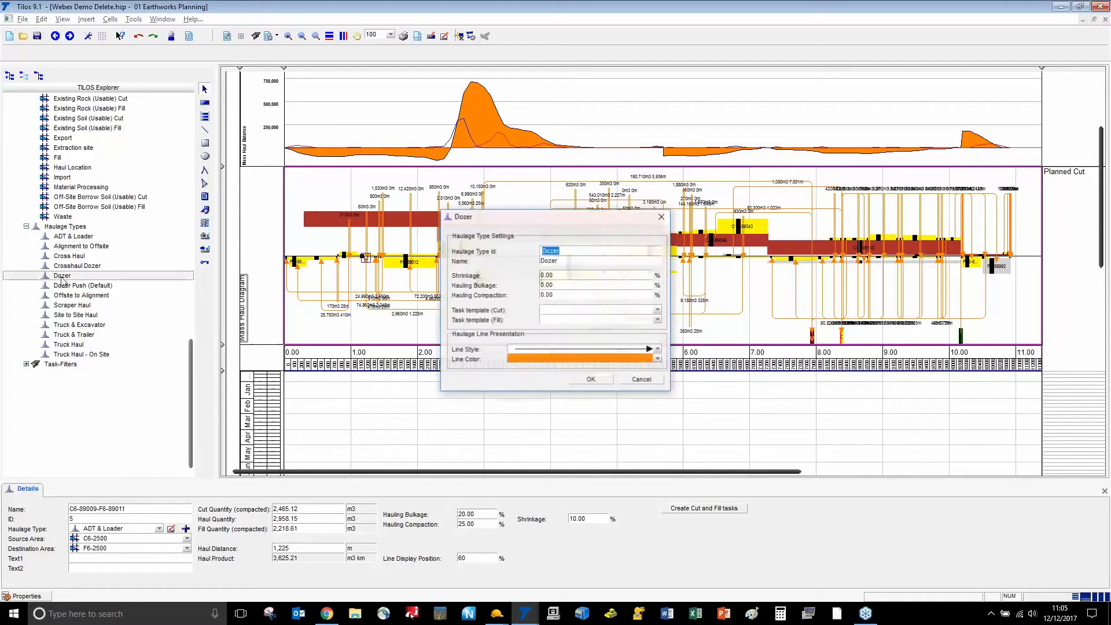
left_click(658, 311)
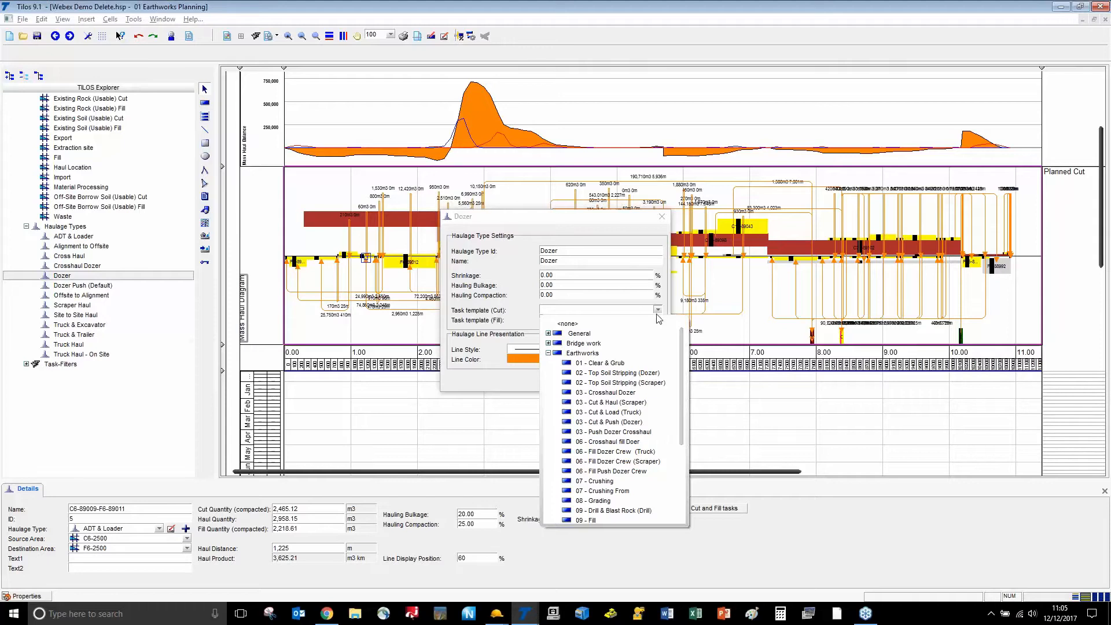
left_click(653, 423)
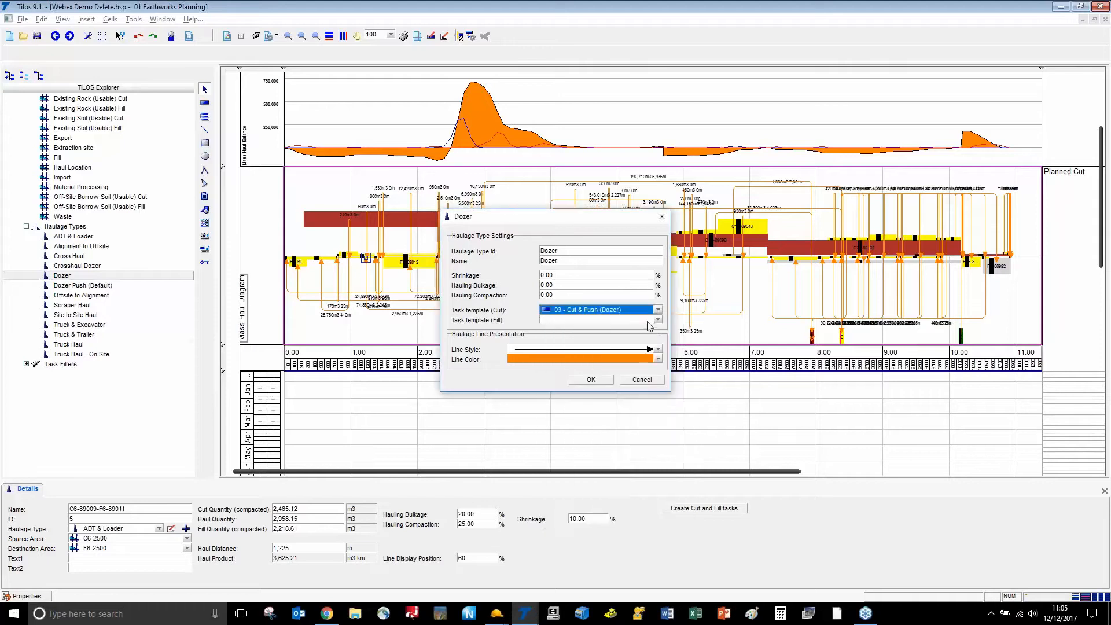
left_click(658, 320)
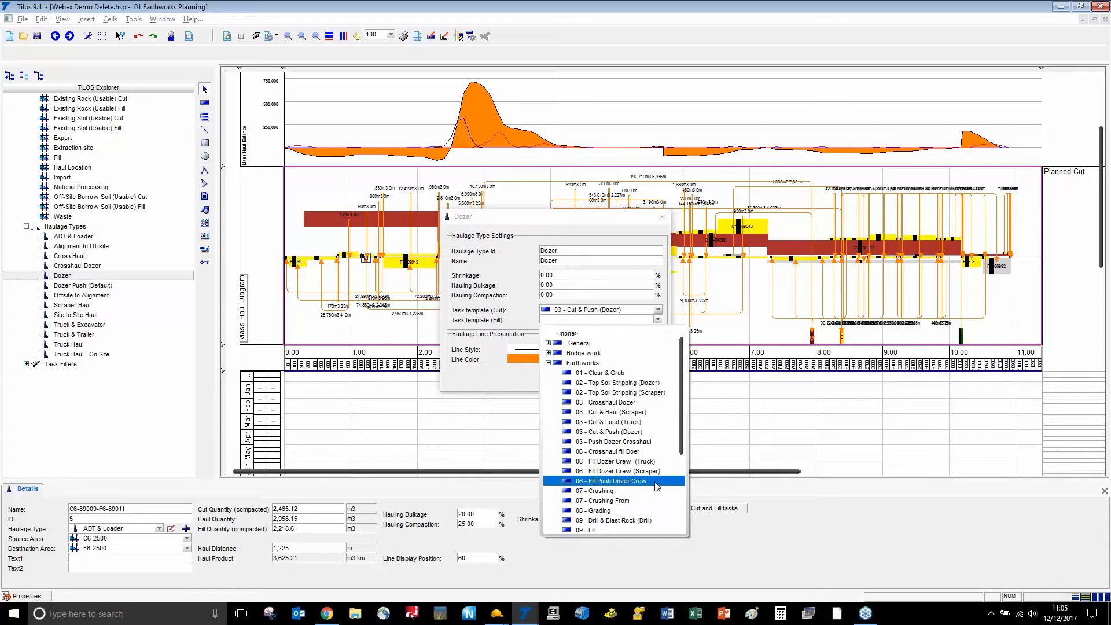
left_click(657, 482)
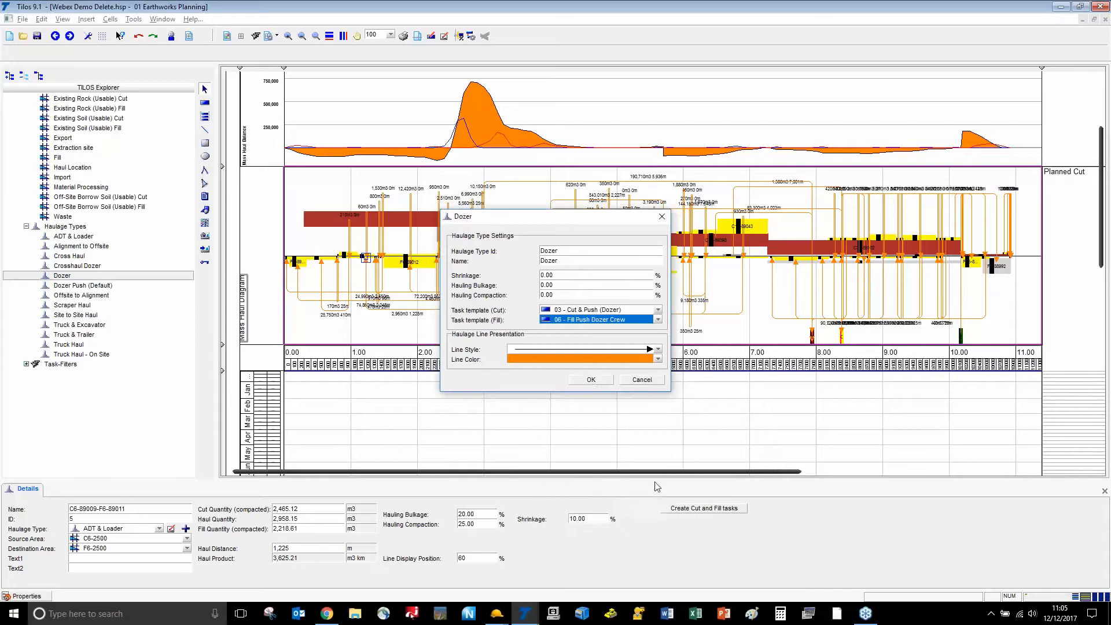
left_click(590, 380)
Give ADT & Loader the '03 - Cut & Load (Truck)' cut and '06 - Fill Dozer Crew (Truck)' fill templates
left_click(81, 237)
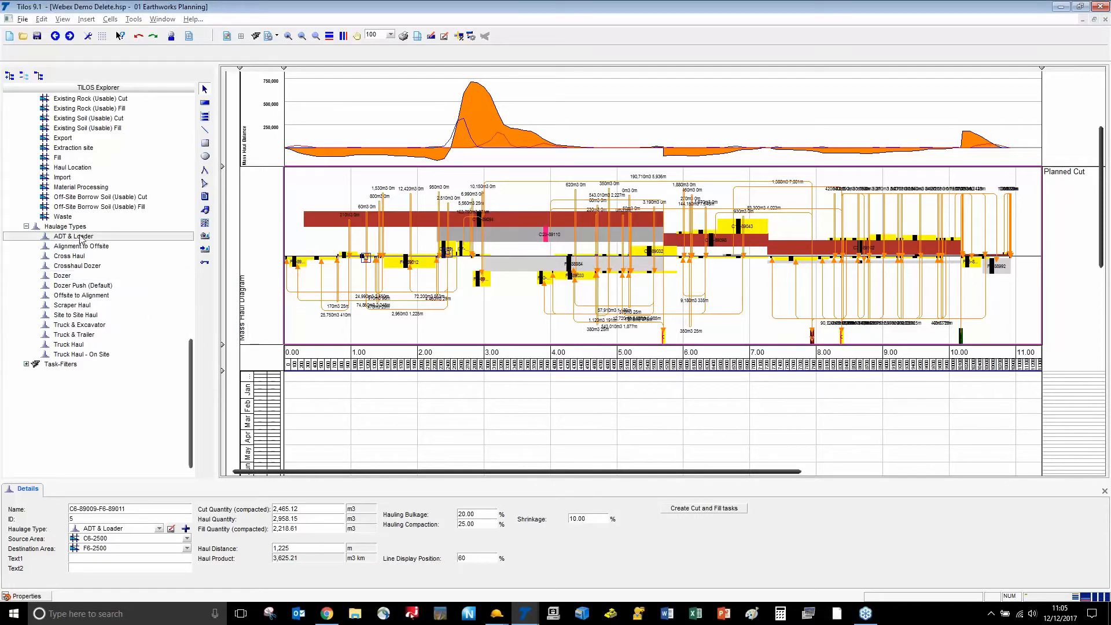
double_click(82, 237)
left_click(658, 311)
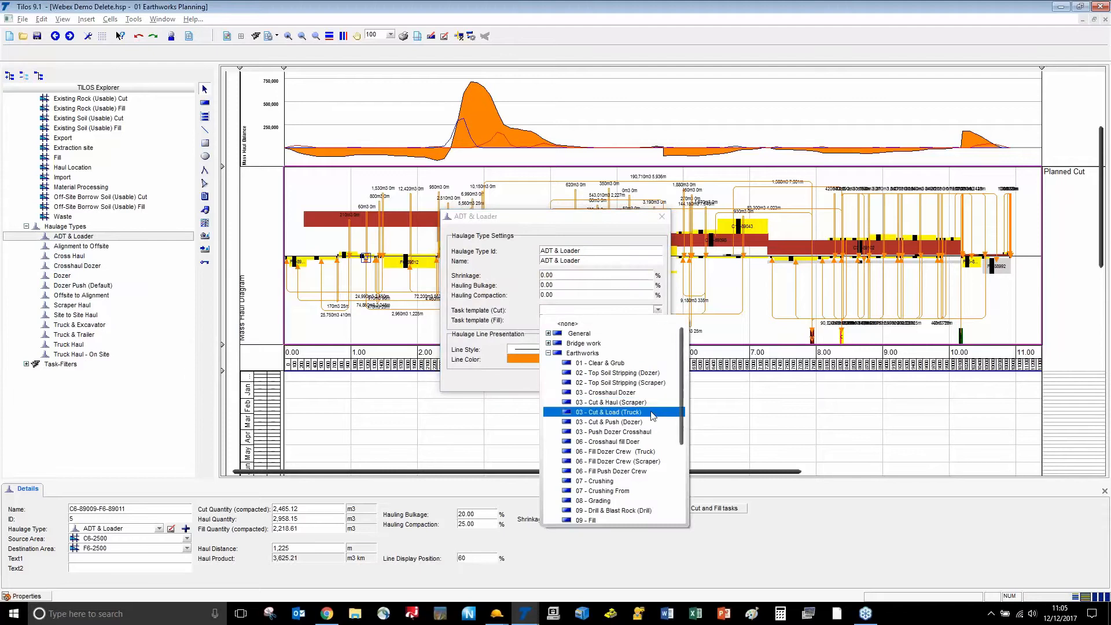
left_click(653, 412)
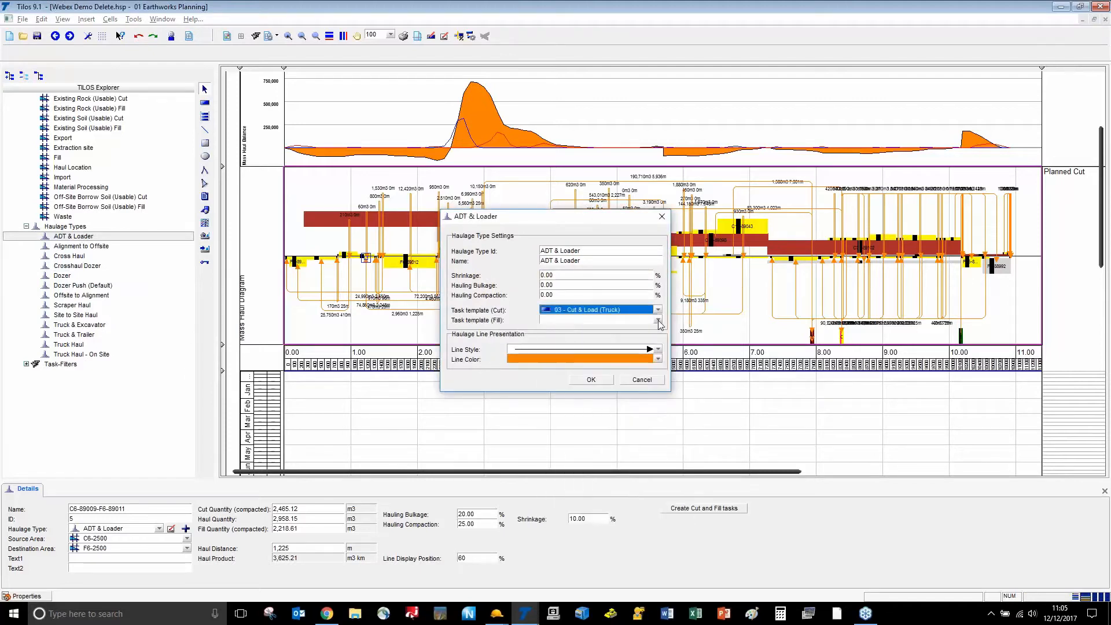
left_click(658, 320)
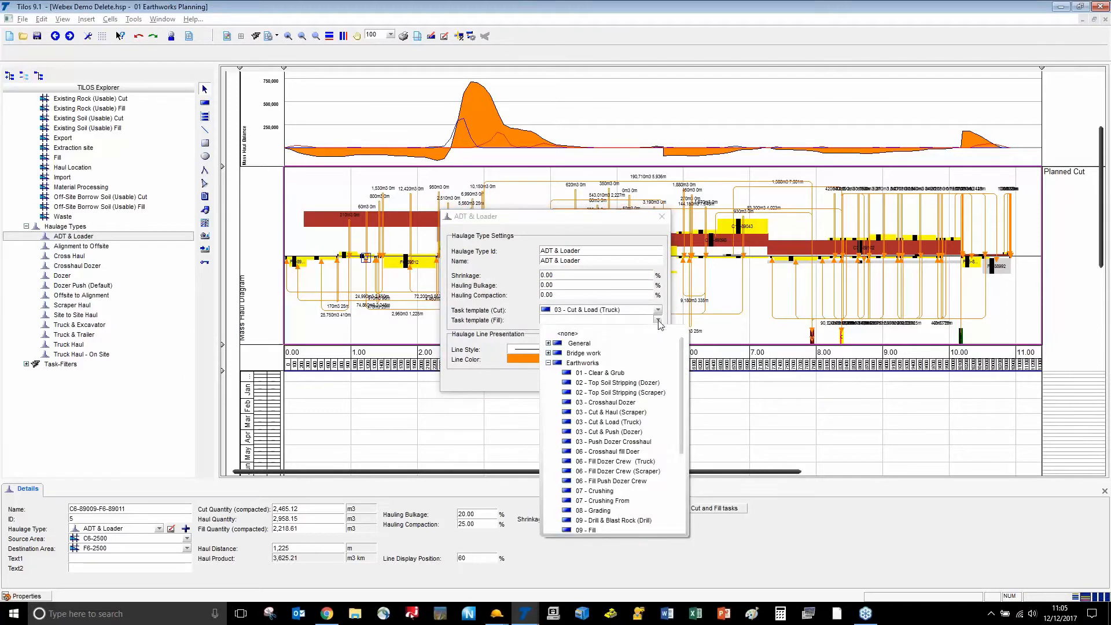
left_click(654, 463)
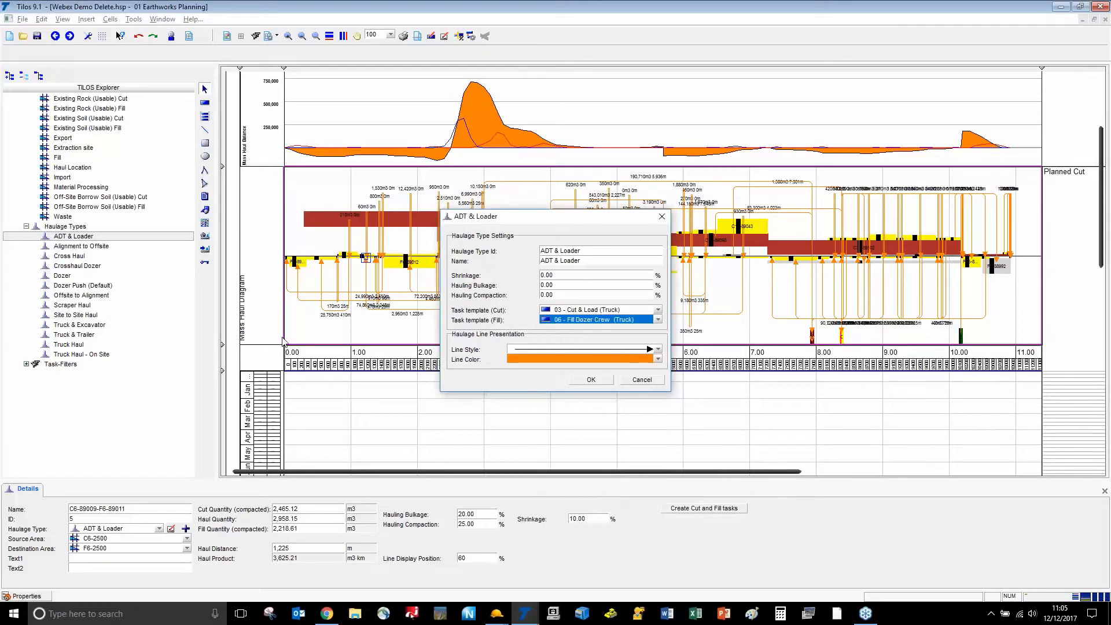
left_click(590, 380)
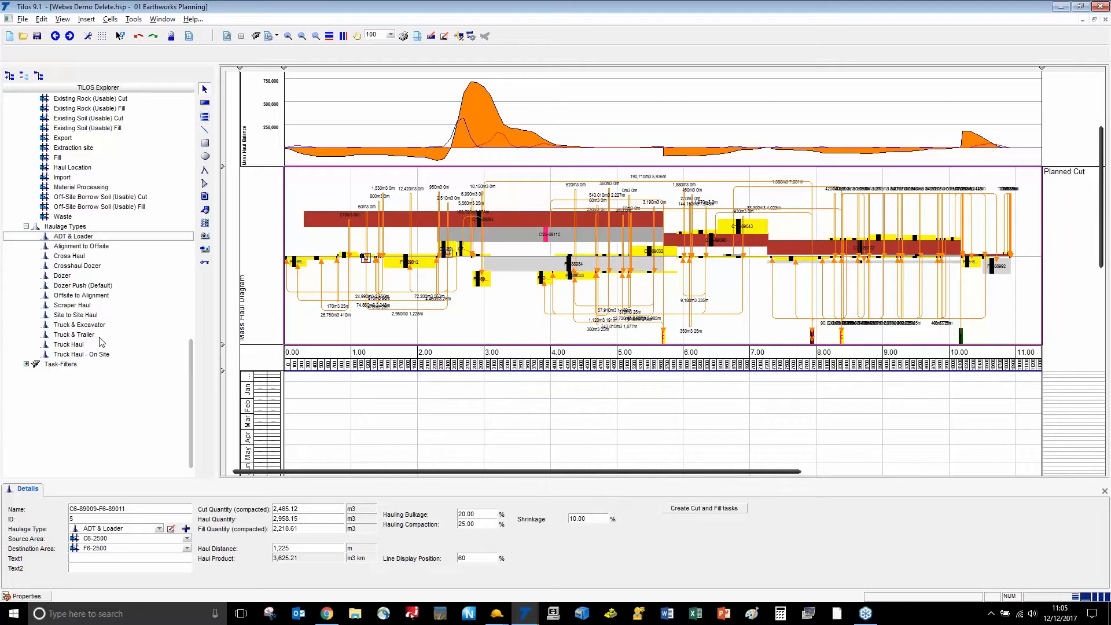
Give Truck & Excavator the '03 - Cut & Load (Truck)' cut and '06 - Fill Dozer Crew (Truck)' fill templates
double_click(80, 325)
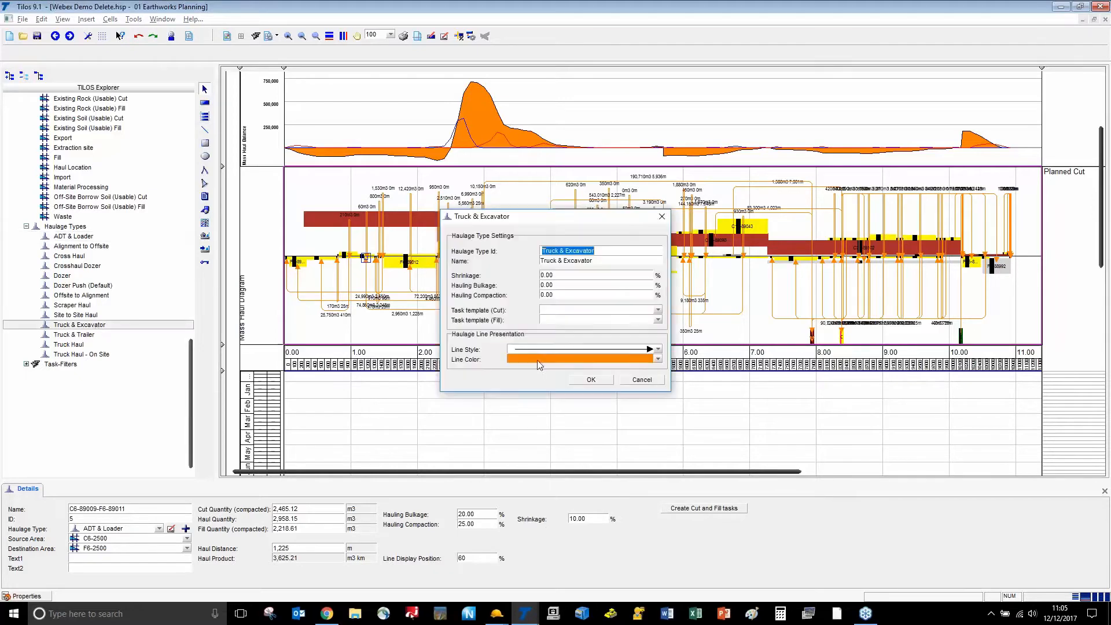
left_click(658, 310)
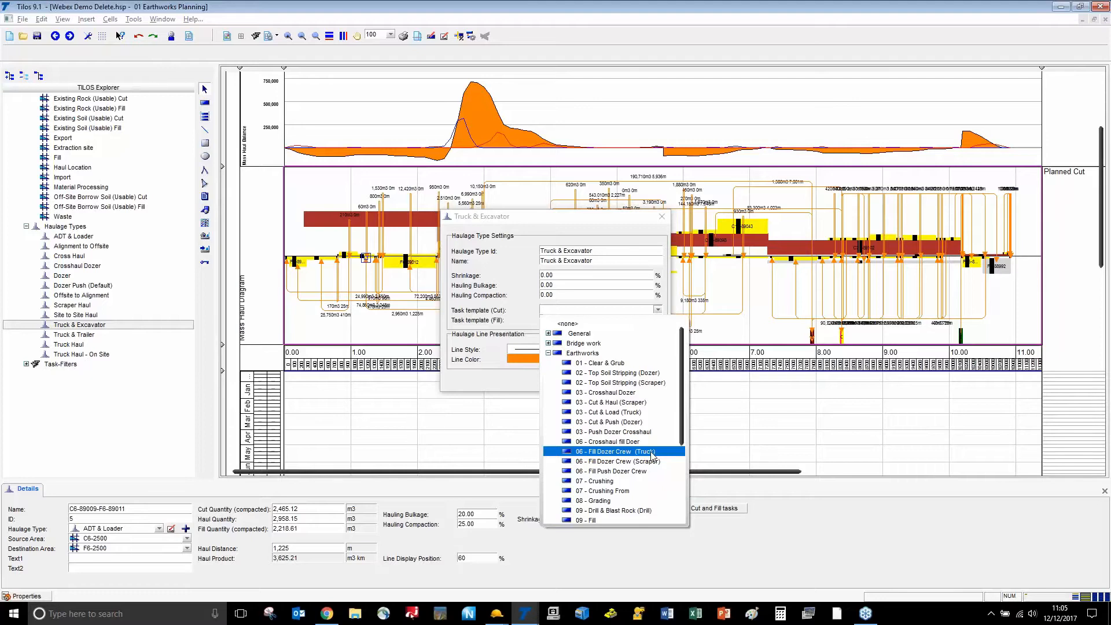
left_click(643, 413)
left_click(658, 320)
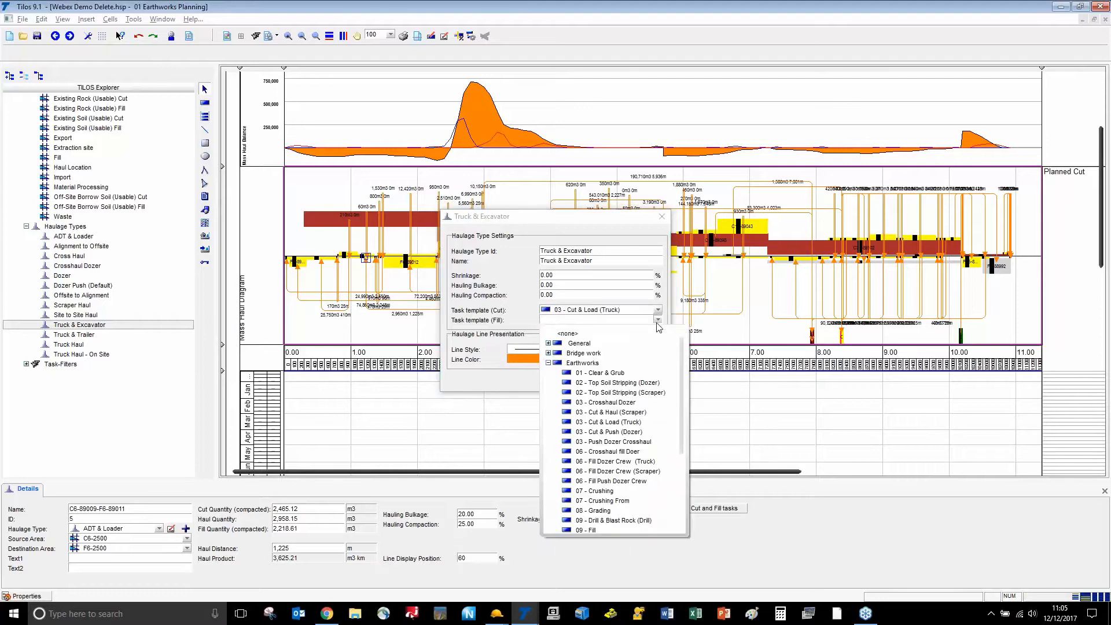
left_click(637, 452)
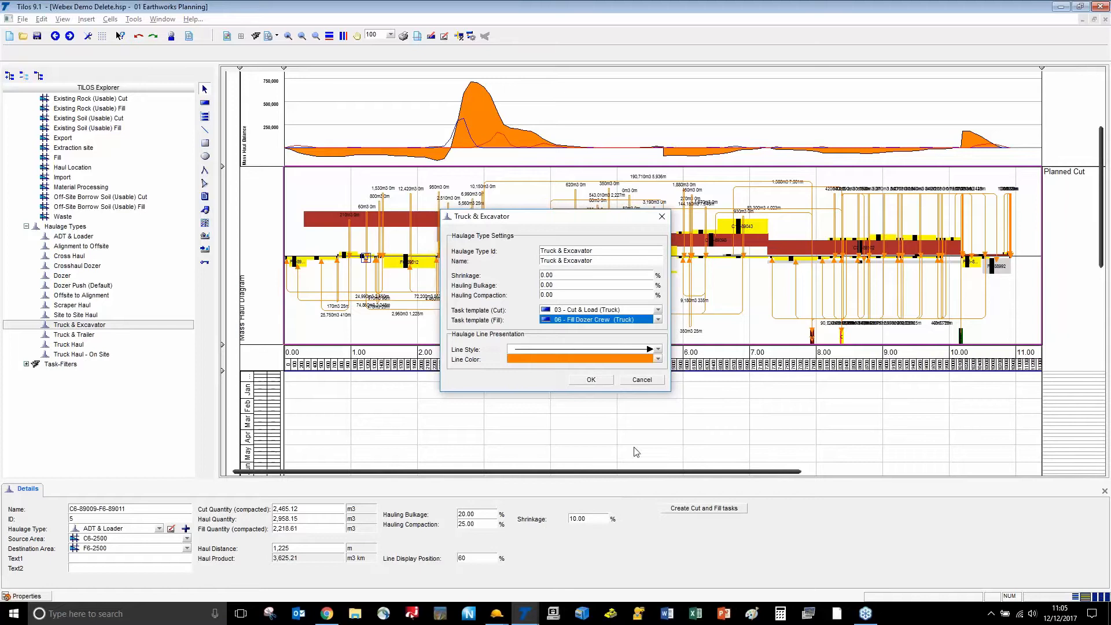
left_click(600, 381)
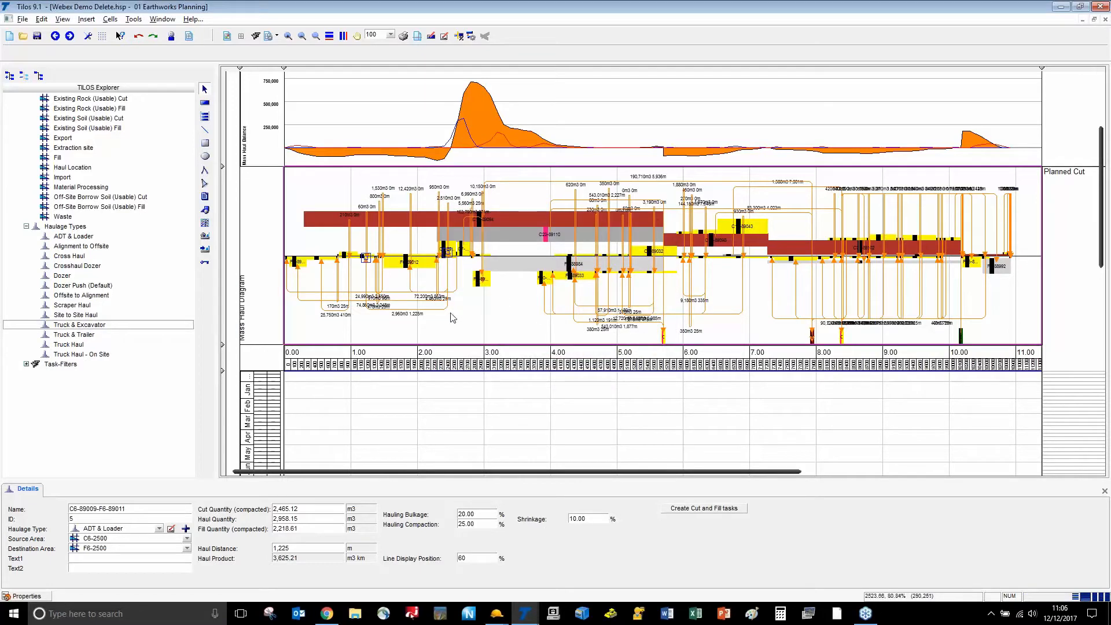
Cancel cut and fill task creation for the haul line and select empty diagram space for cell settings
right_click(434, 304)
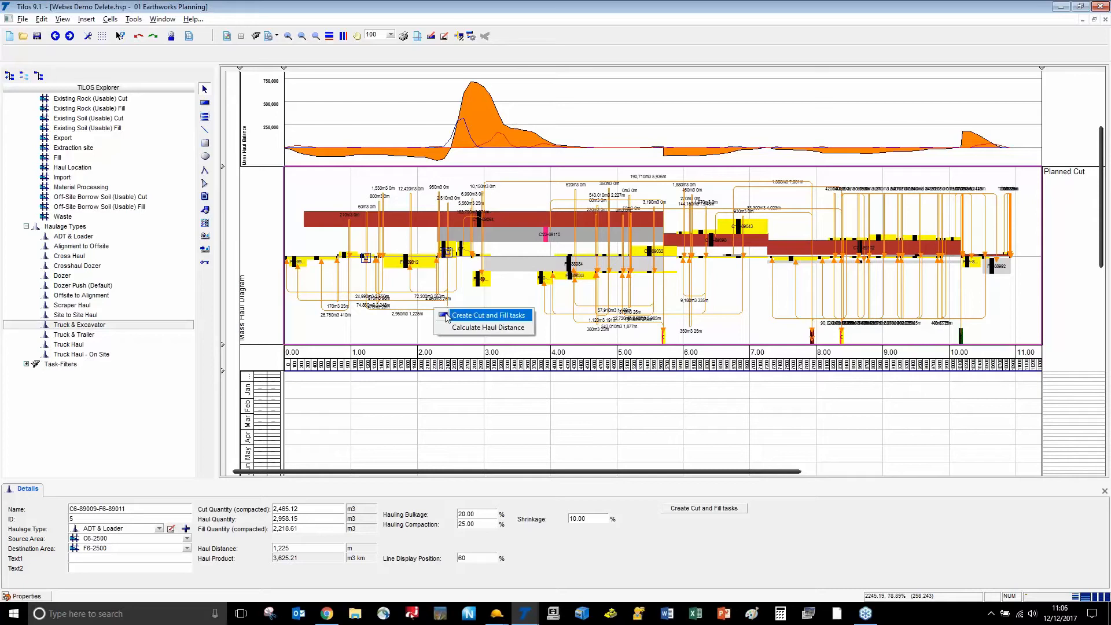
left_click(463, 315)
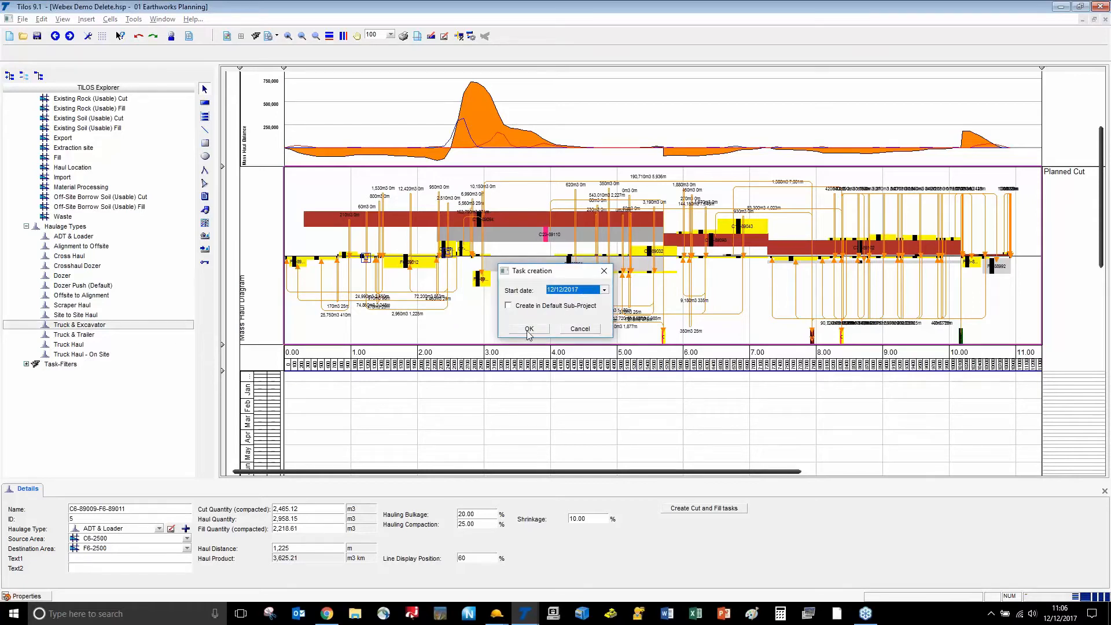
left_click(580, 328)
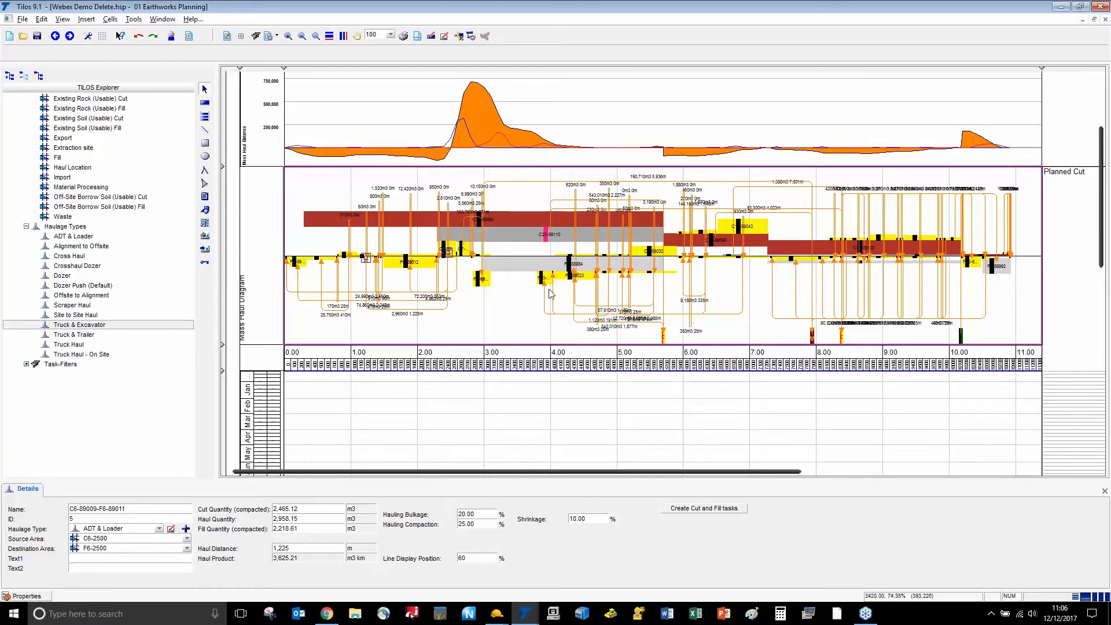
left_click(507, 313)
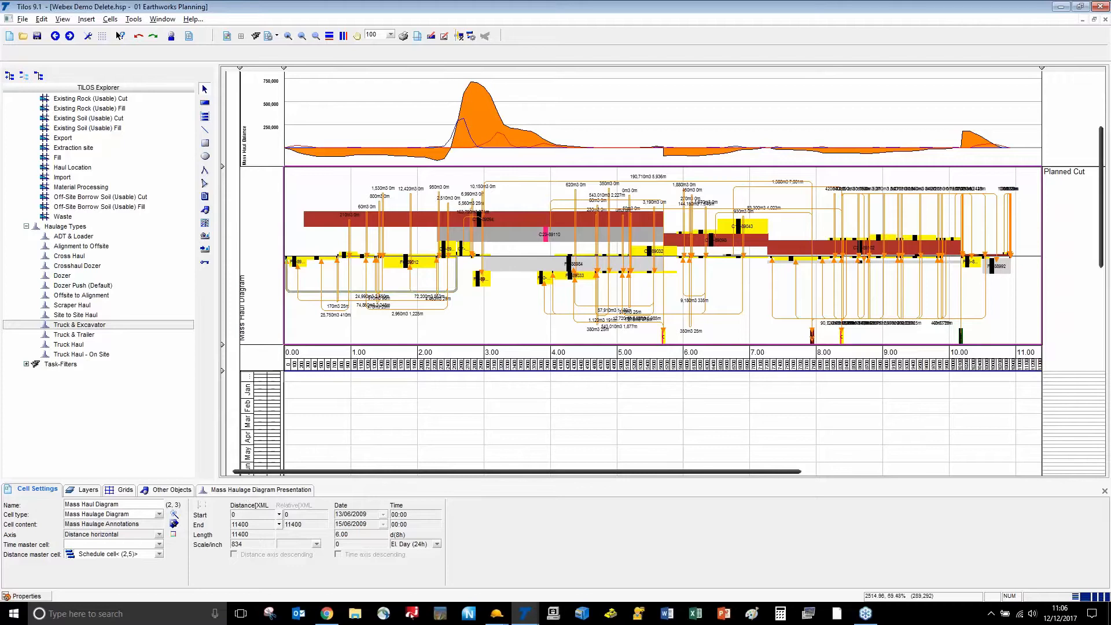
Filter the mass haul diagram to the 01 Soil (Unusable) Cut mass type
left_click(257, 491)
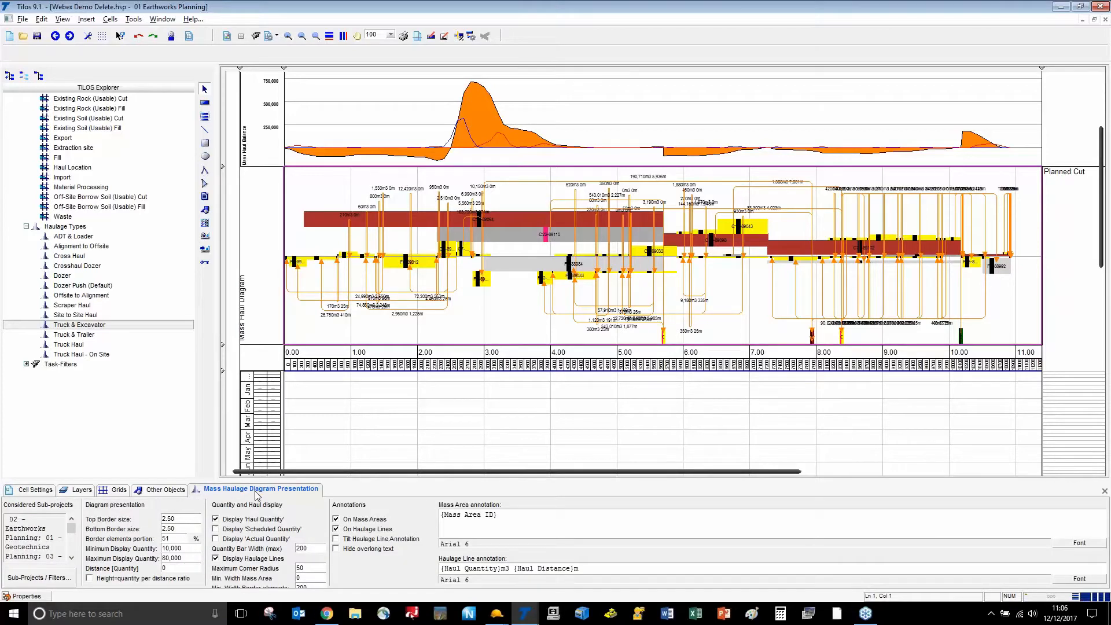
left_click(35, 578)
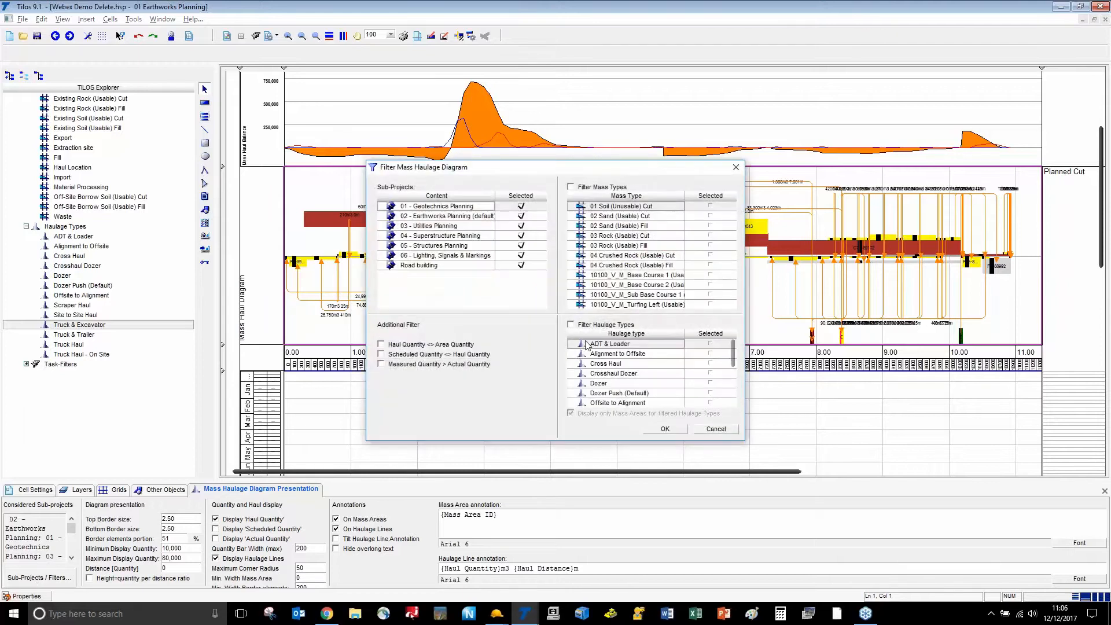
left_click(572, 187)
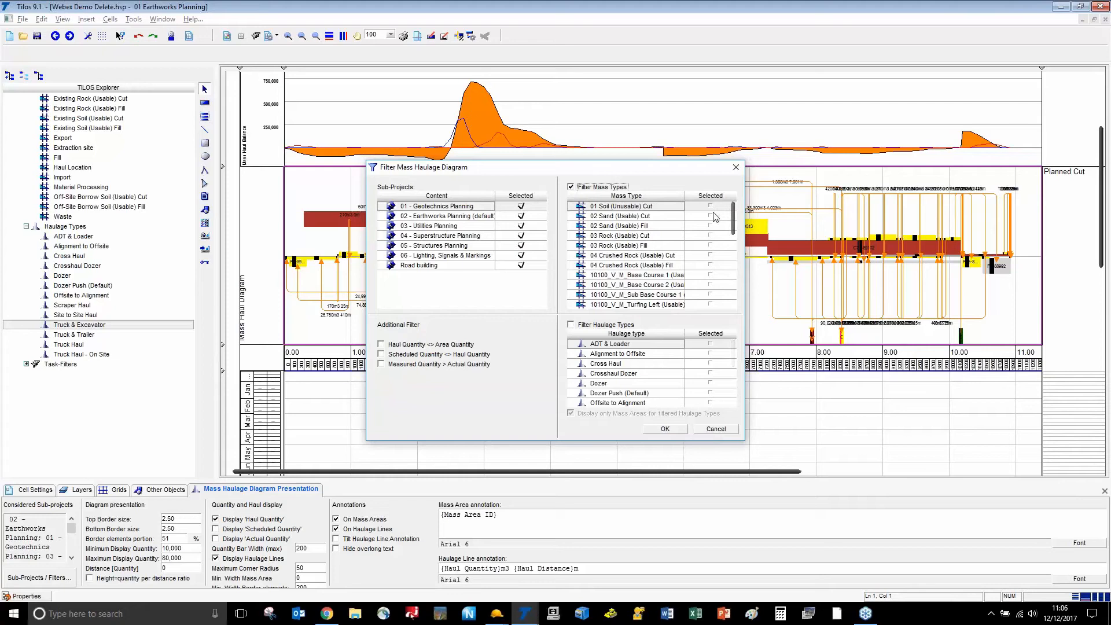
left_click(711, 206)
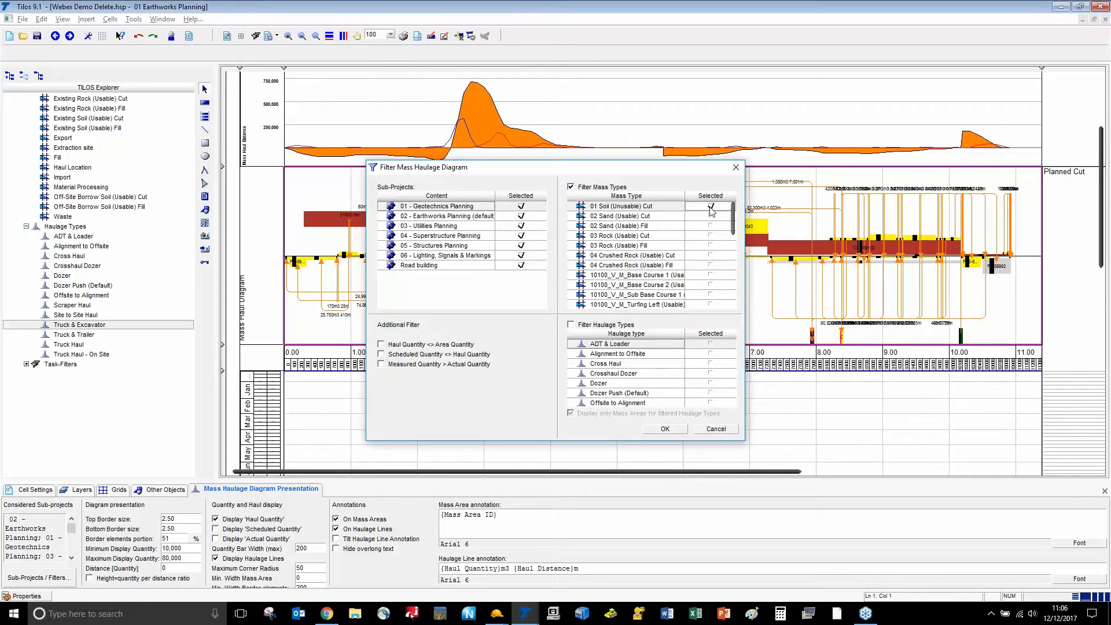
left_click(664, 429)
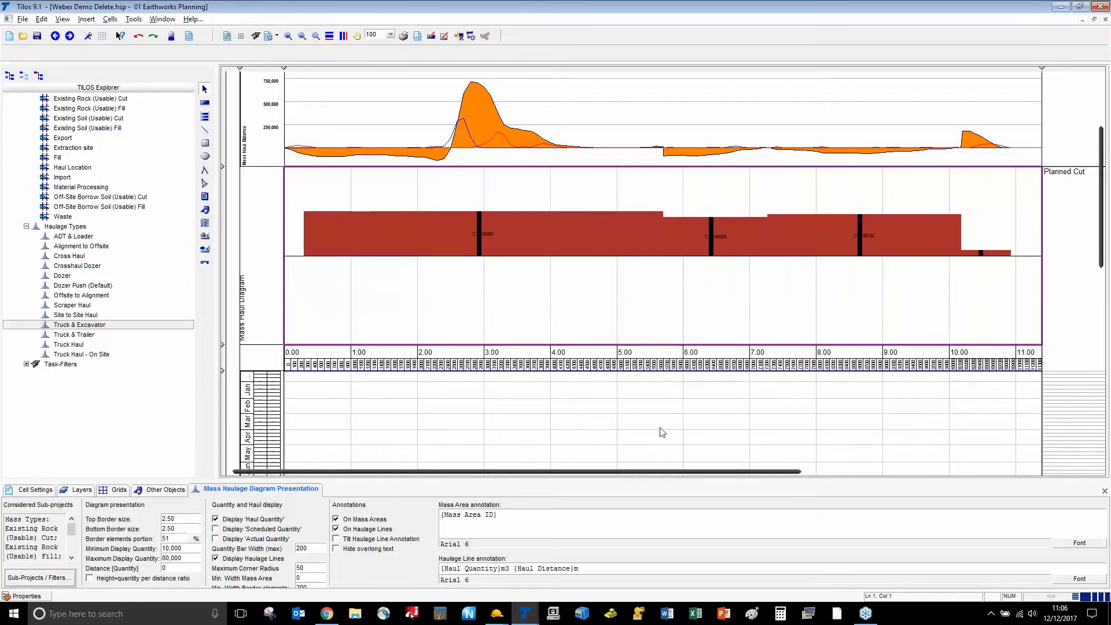
Reopen the diagram filters and untick Filter Mass Types
left_click(41, 578)
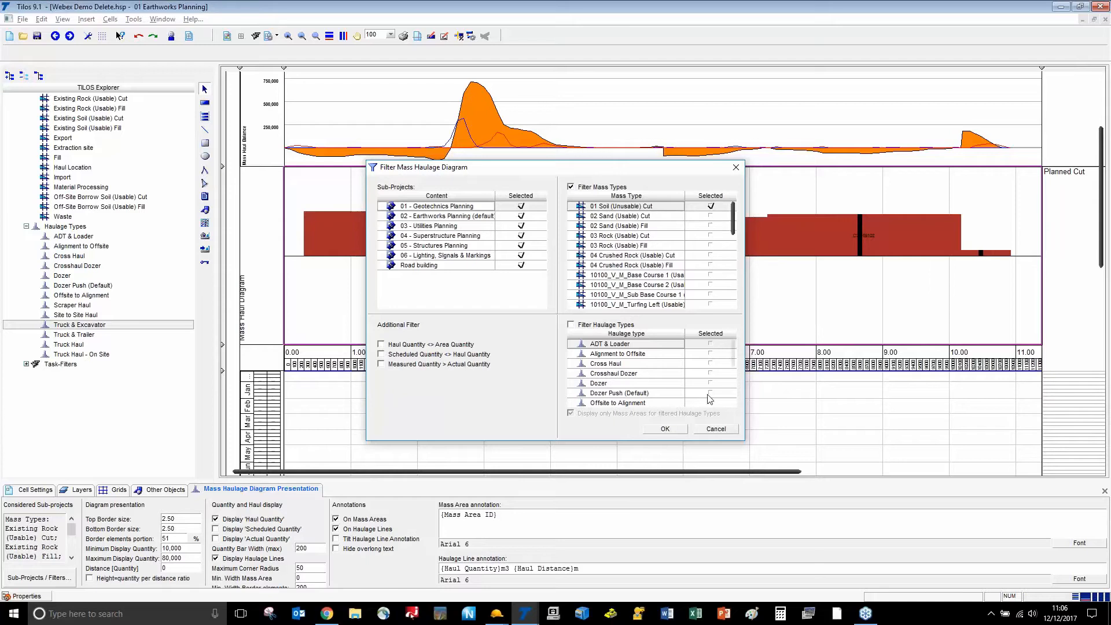
left_click(713, 429)
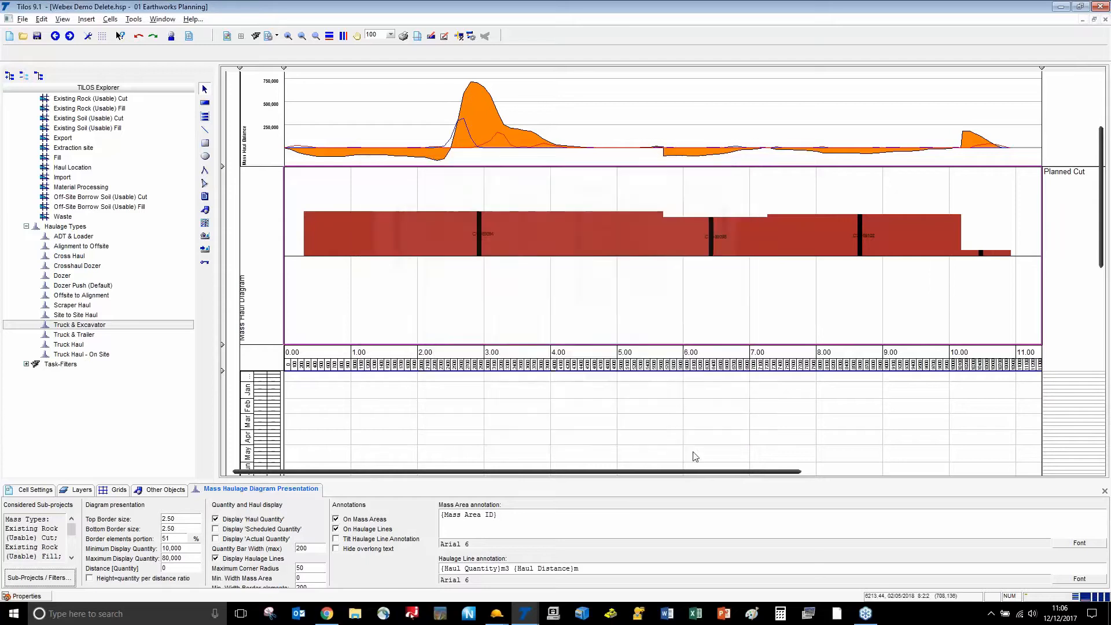
left_click_drag(687, 472, 555, 513)
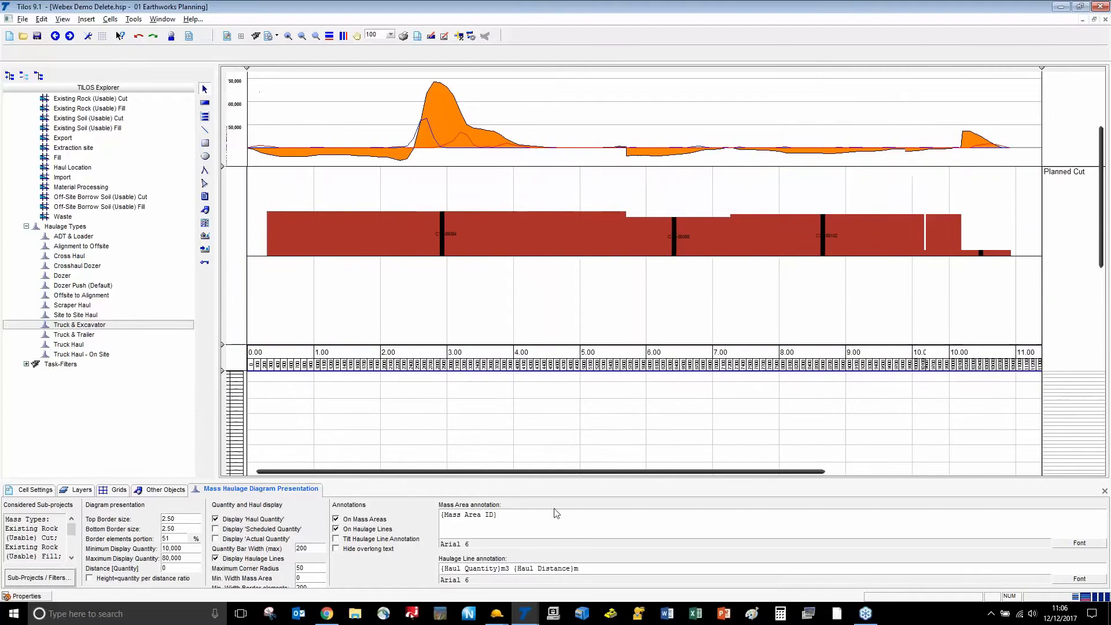
left_click(53, 579)
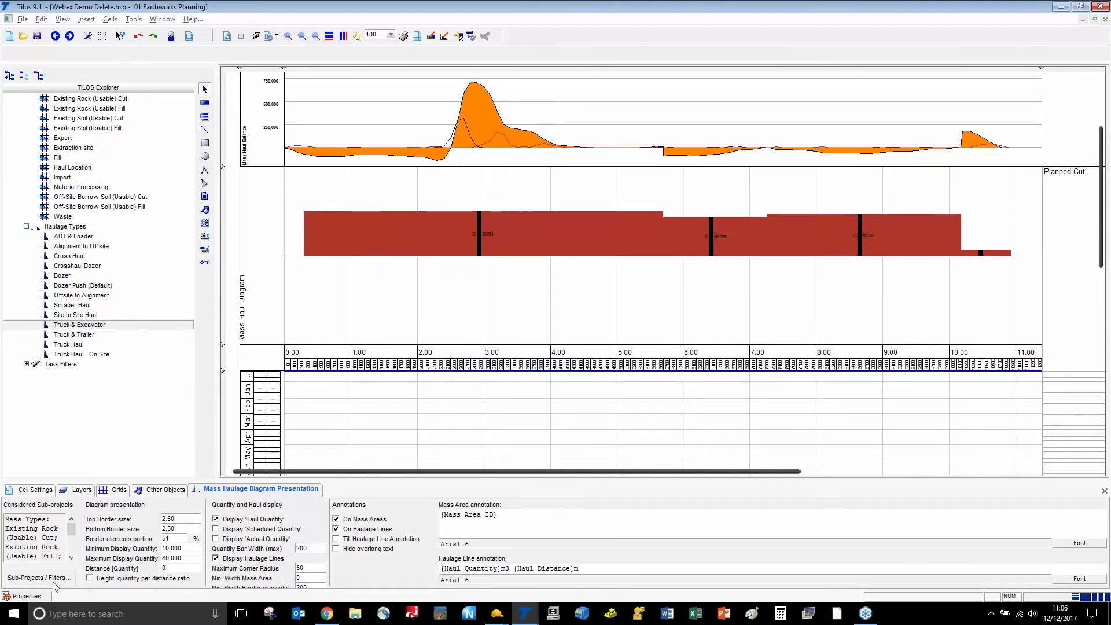
left_click(570, 187)
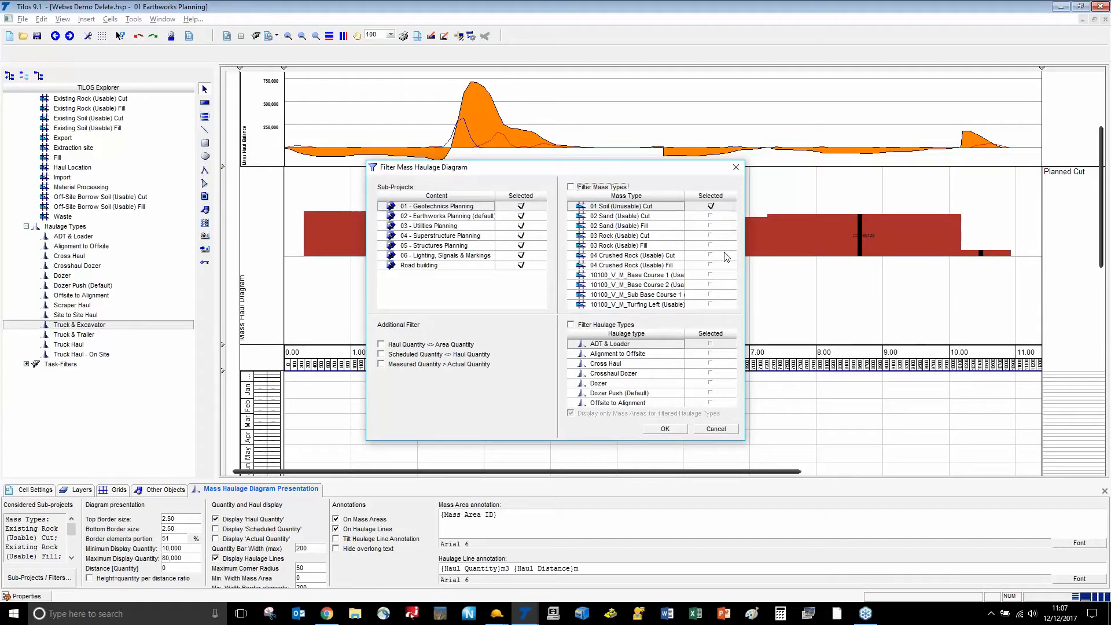
Filter the diagram by the ADT & Loader haulage type, then select all its mass areas and haul lines
left_click(571, 325)
left_click(711, 343)
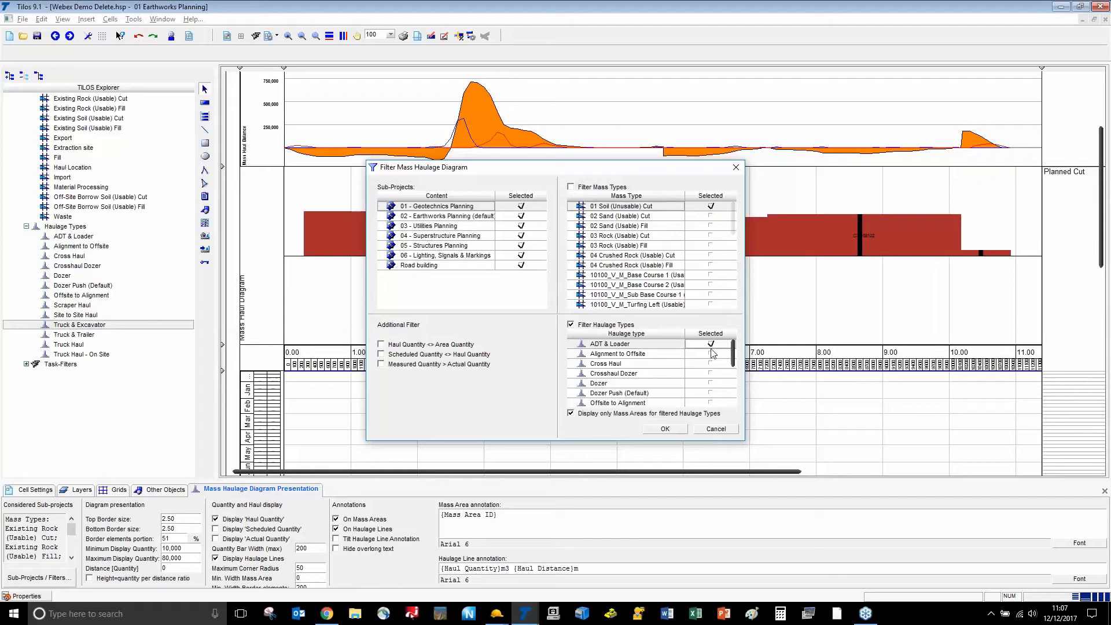
left_click(665, 429)
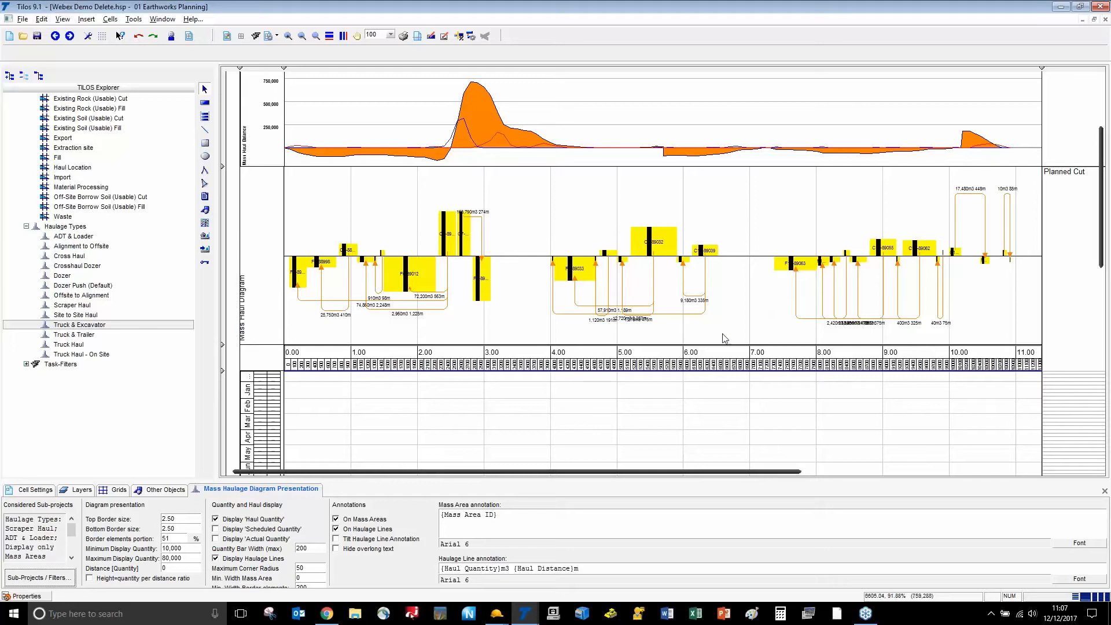
left_click(529, 236)
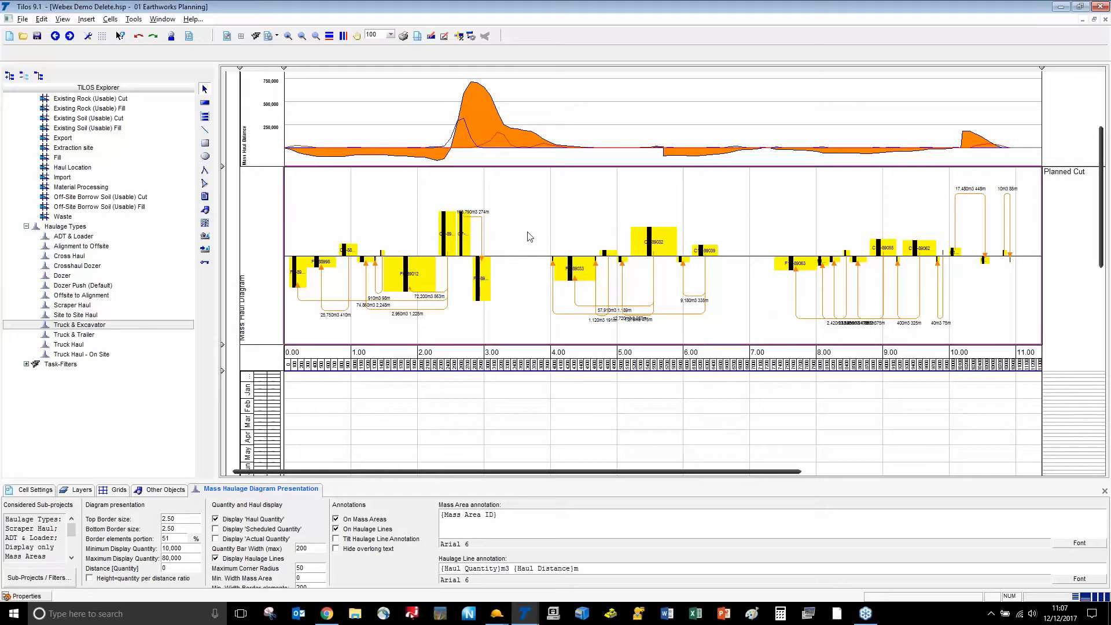
key("ctrl+a")
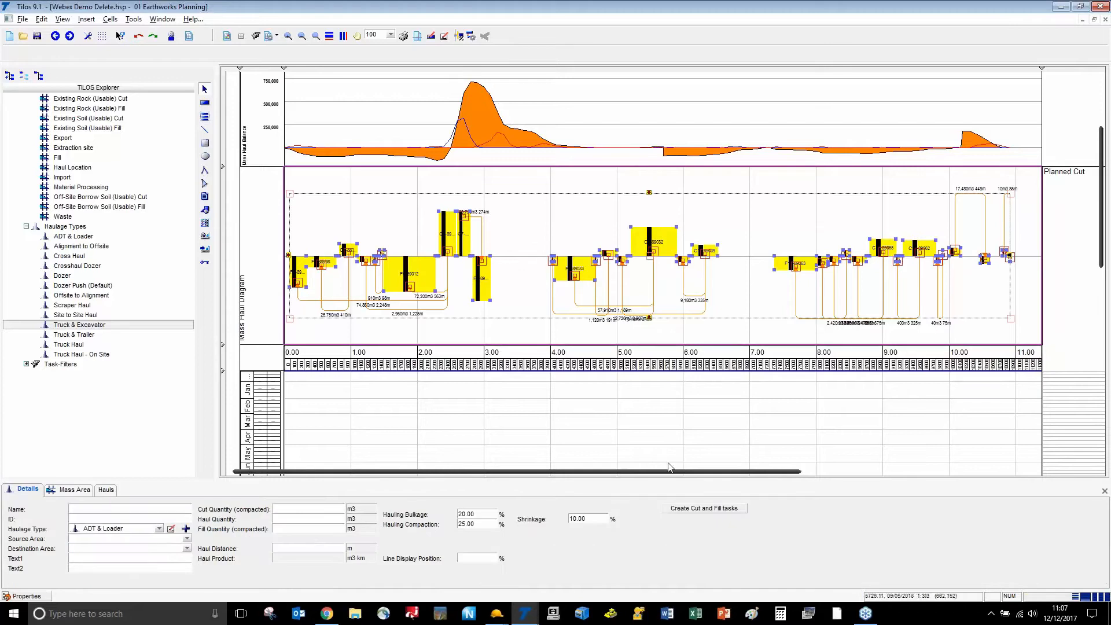
Generate cut and fill tasks starting 12/12/2017 from the filtered hauls, then select the tall blue fill task
left_click(689, 509)
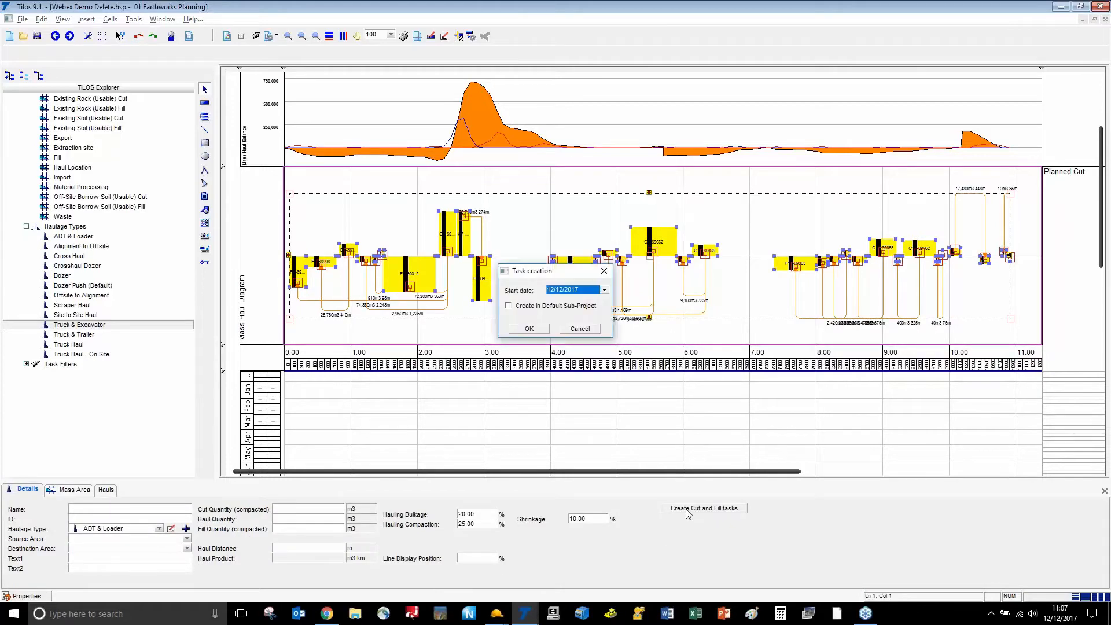
left_click(530, 329)
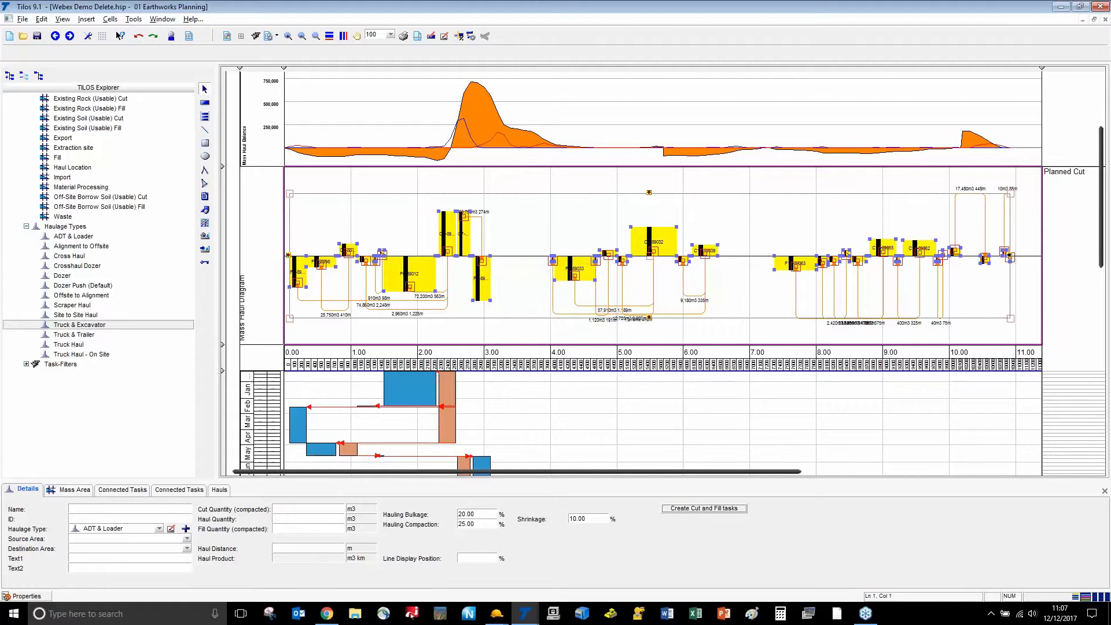
scroll(551, 405, "down", 2)
scroll(551, 405, "down", 2)
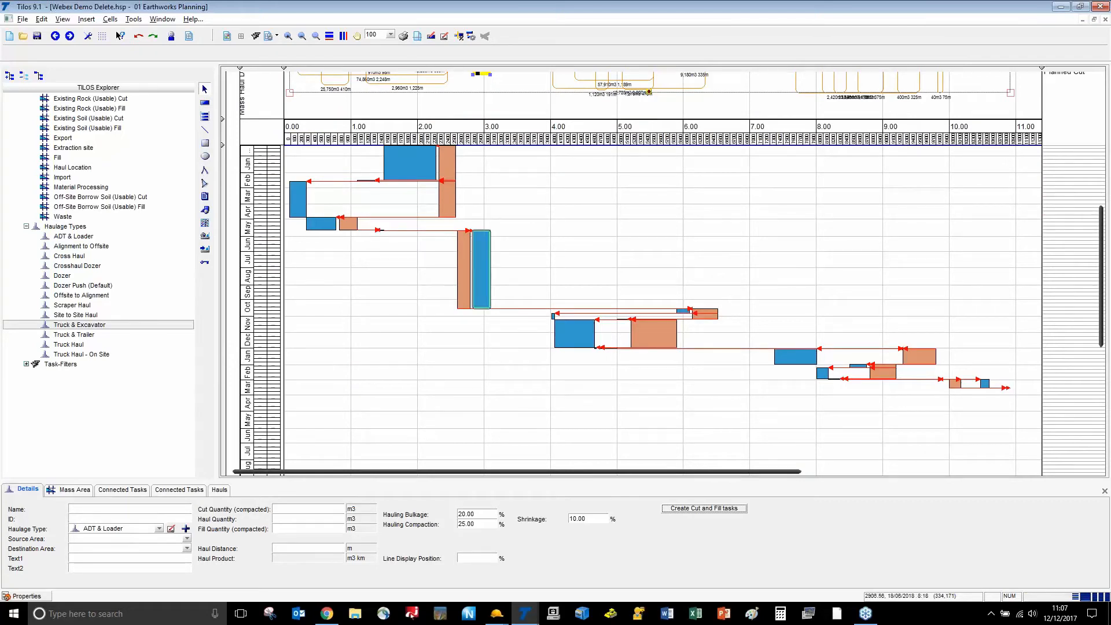
left_click(481, 269)
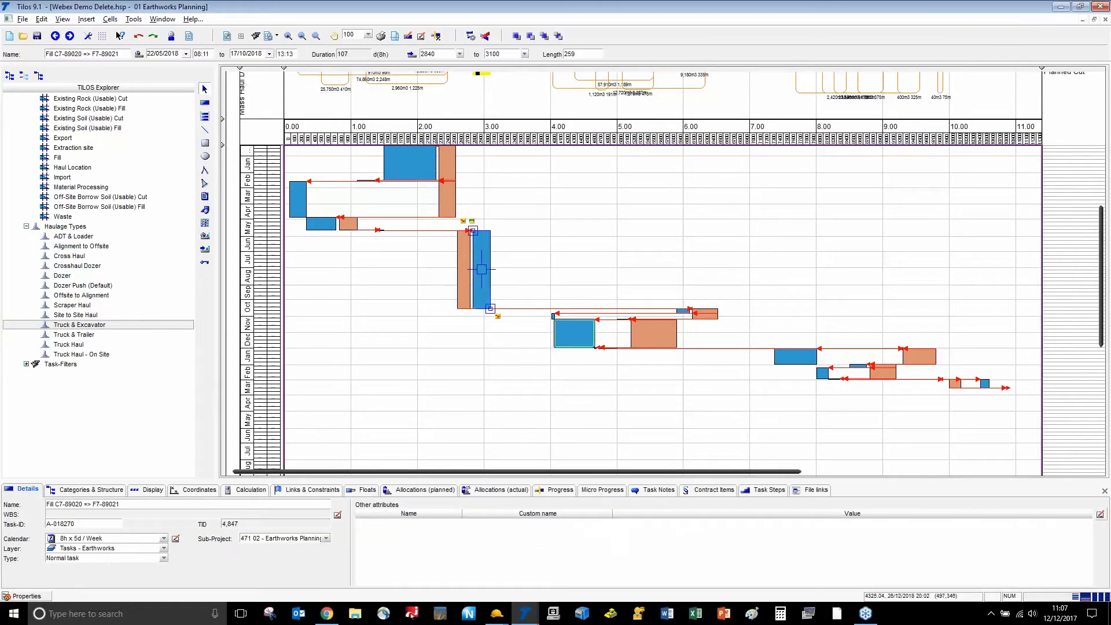
Open the 40T Excavator's cost properties from the planned allocations of the Cut C7-89020 => F7-89021 task
left_click(239, 492)
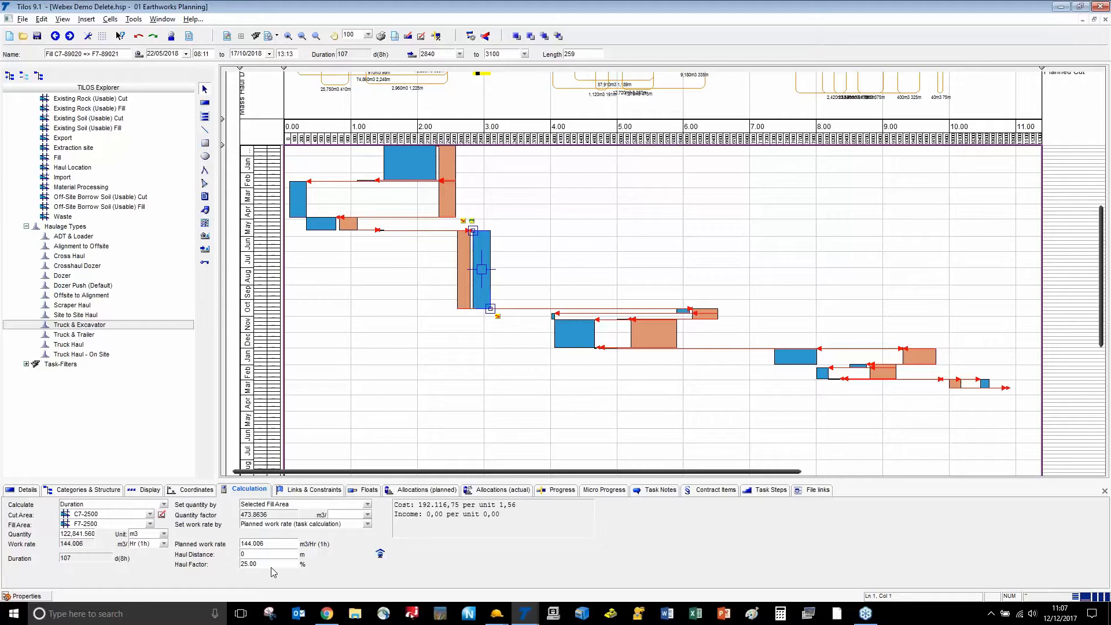
left_click(412, 494)
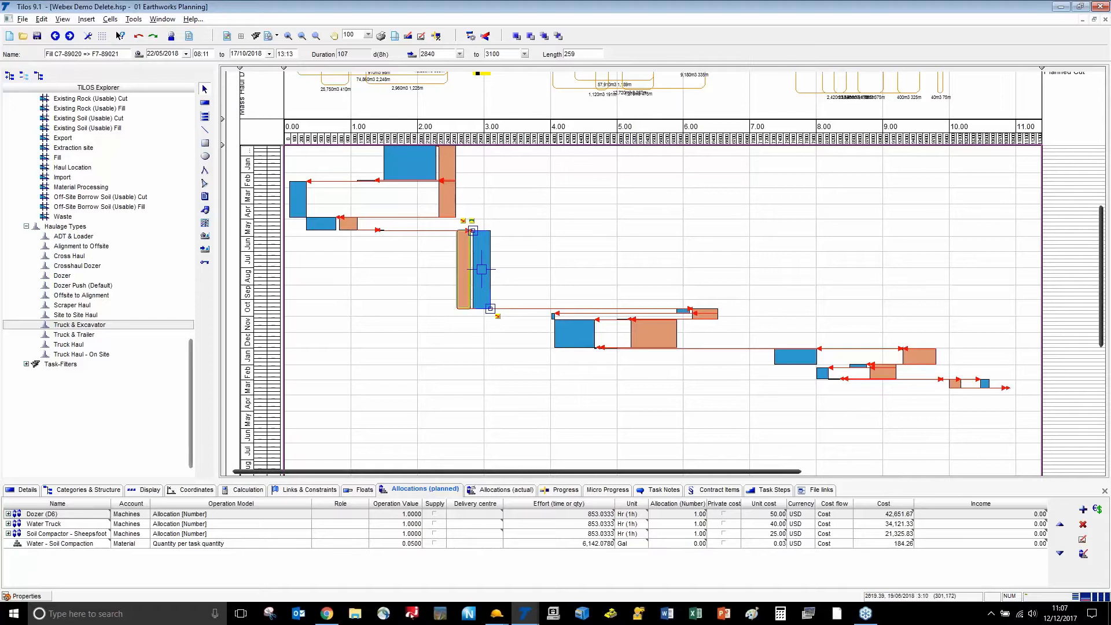
left_click(463, 269)
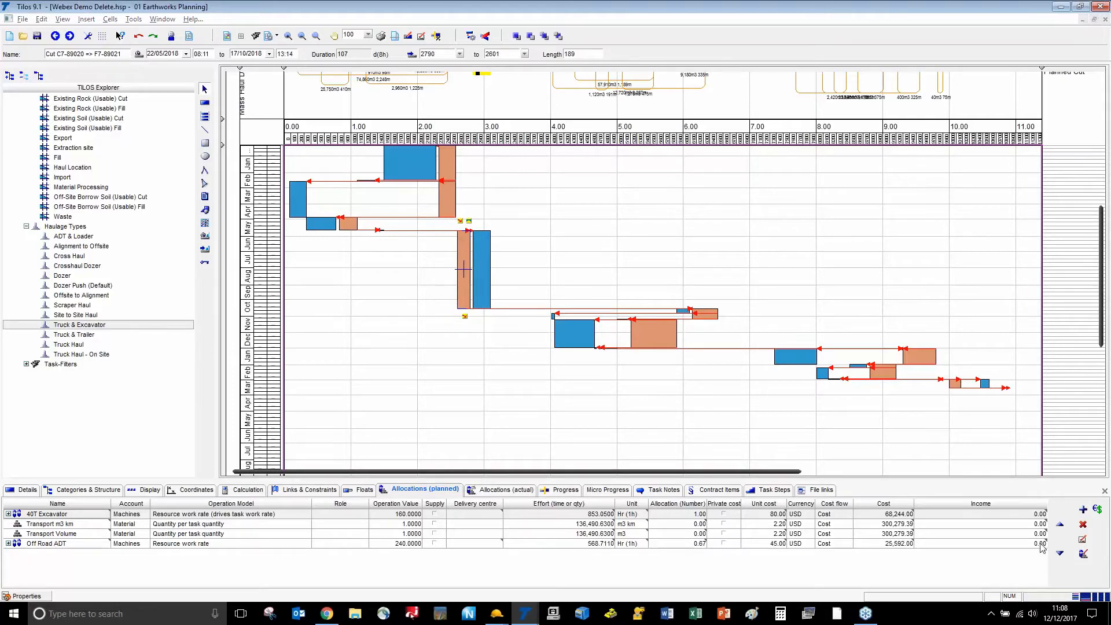
left_click(1082, 511)
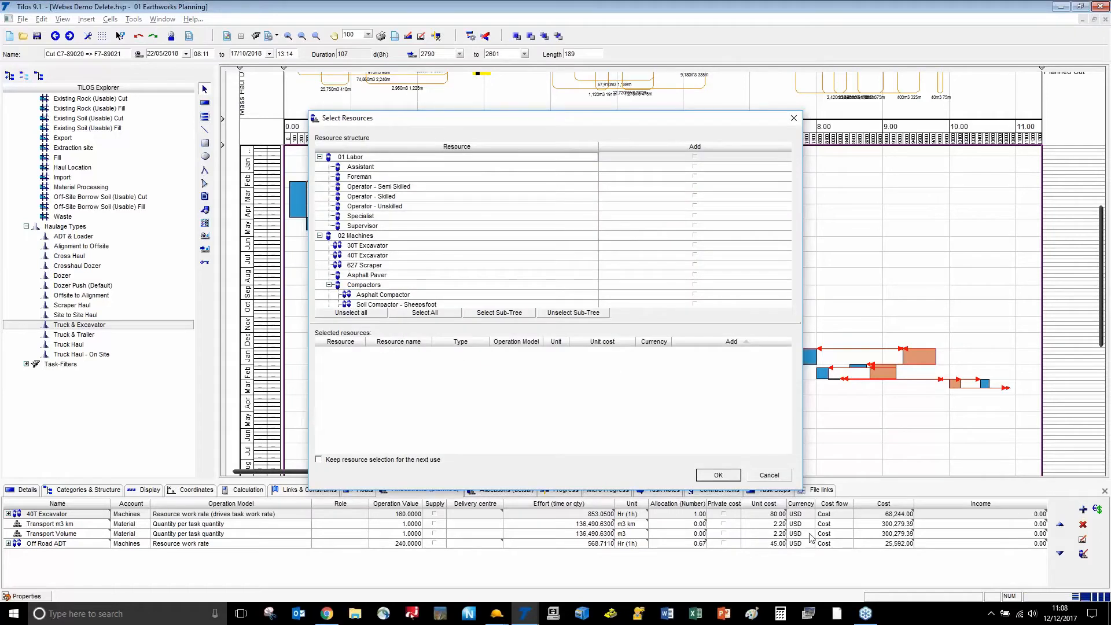
left_click(769, 475)
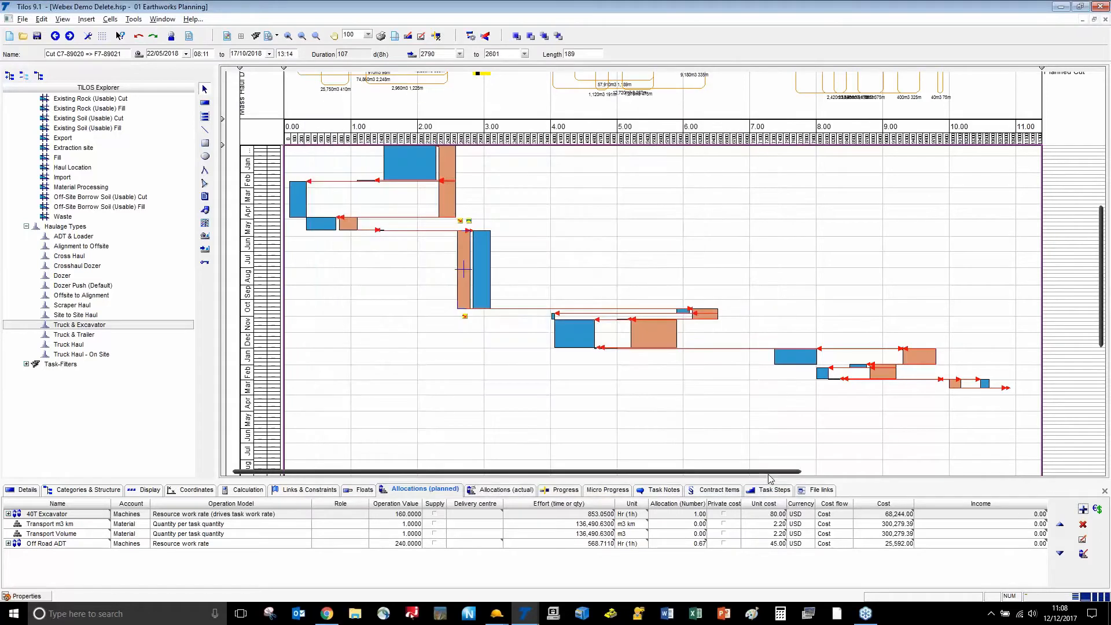
double_click(698, 516)
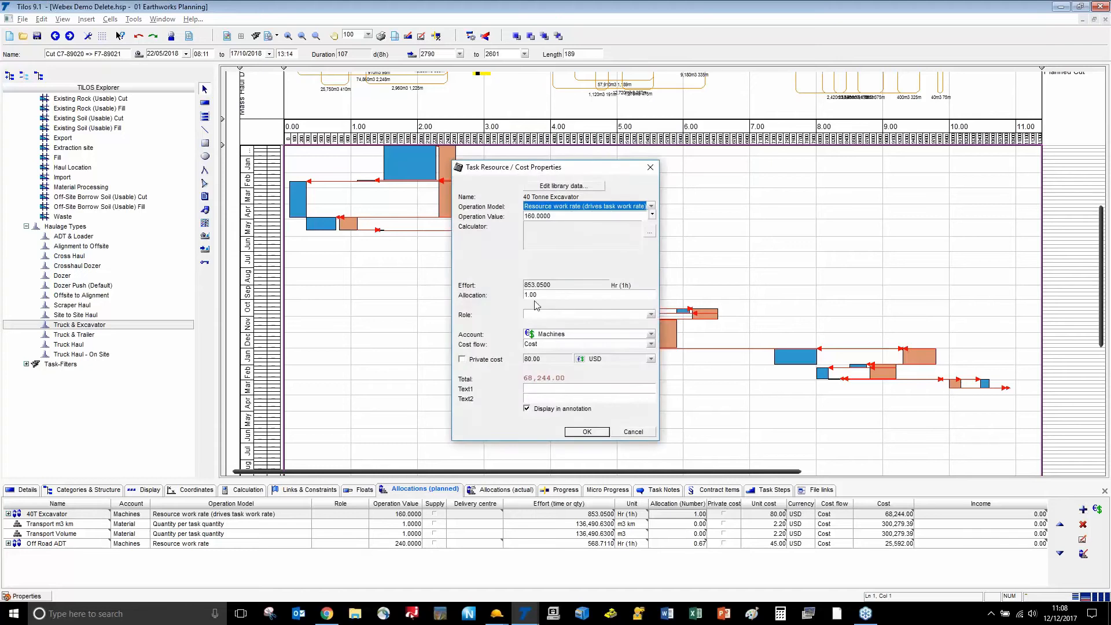
Change the 40 Tonne Excavator allocation on the cut task to 5
double_click(531, 296)
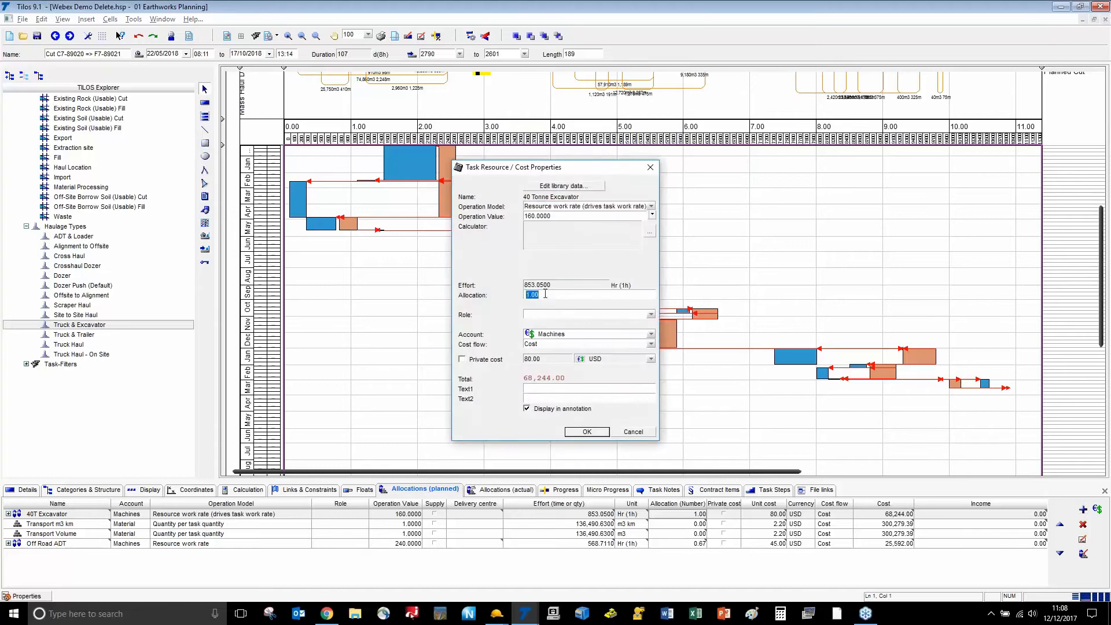
type("5")
left_click(587, 432)
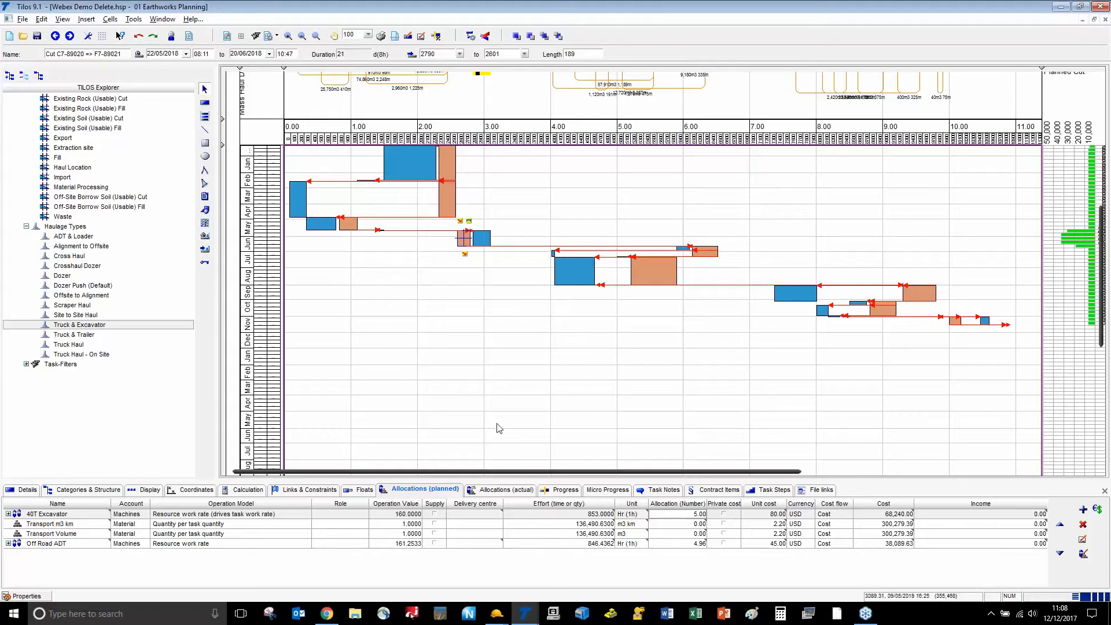
Scroll the integrated view right to show the Total Cost, Total income and Summ curves columns
scroll(459, 418, "up", 3)
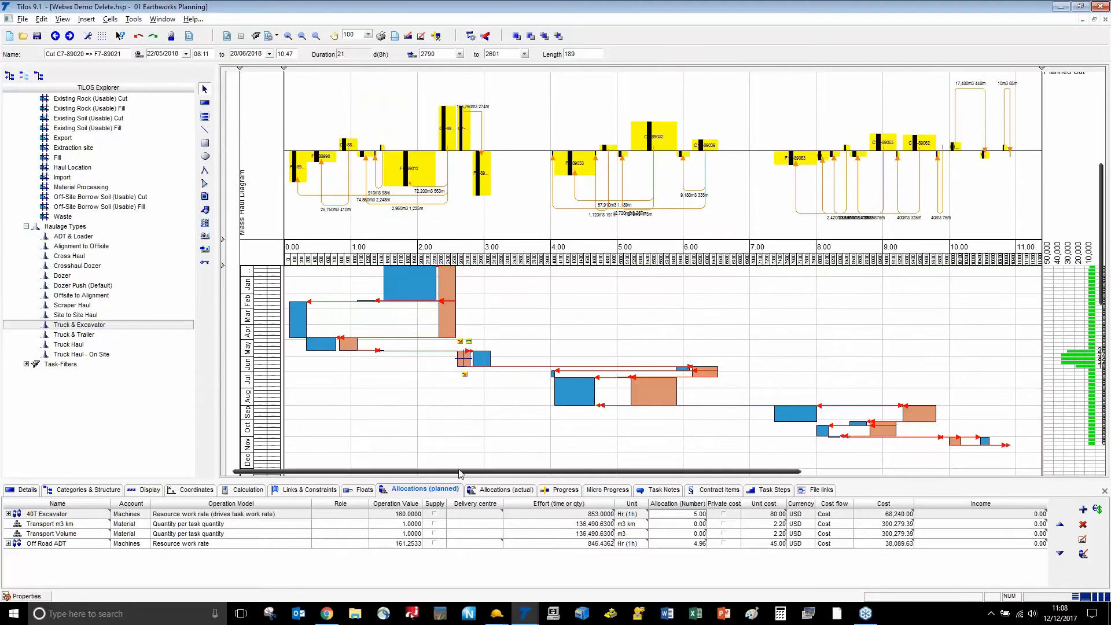
left_click_drag(459, 473, 798, 452)
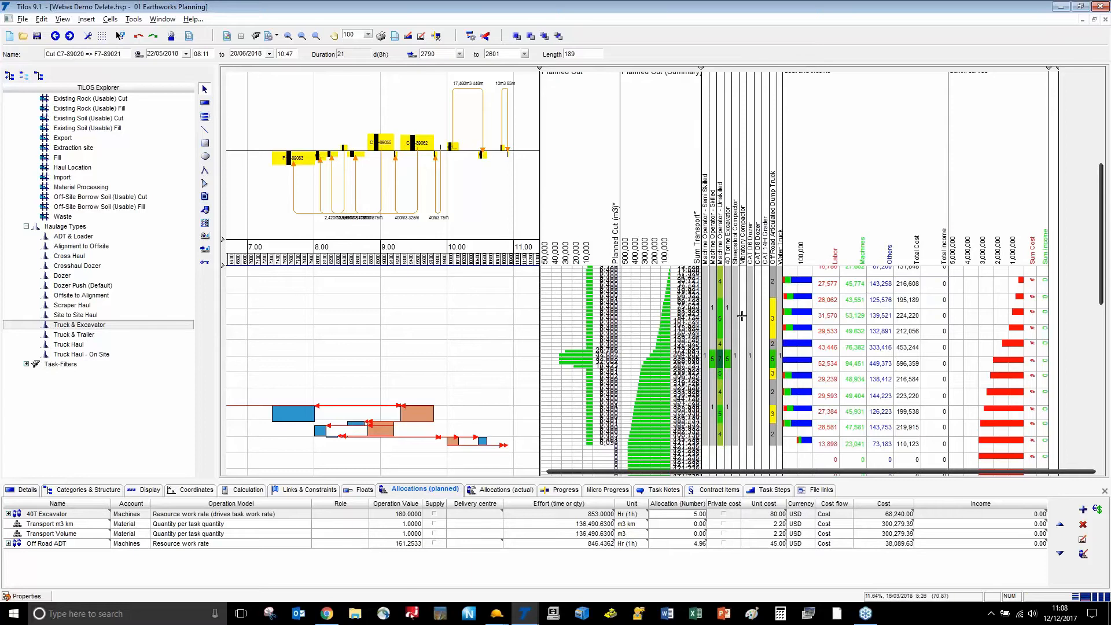
scroll(742, 316, "up", 5, "ctrl")
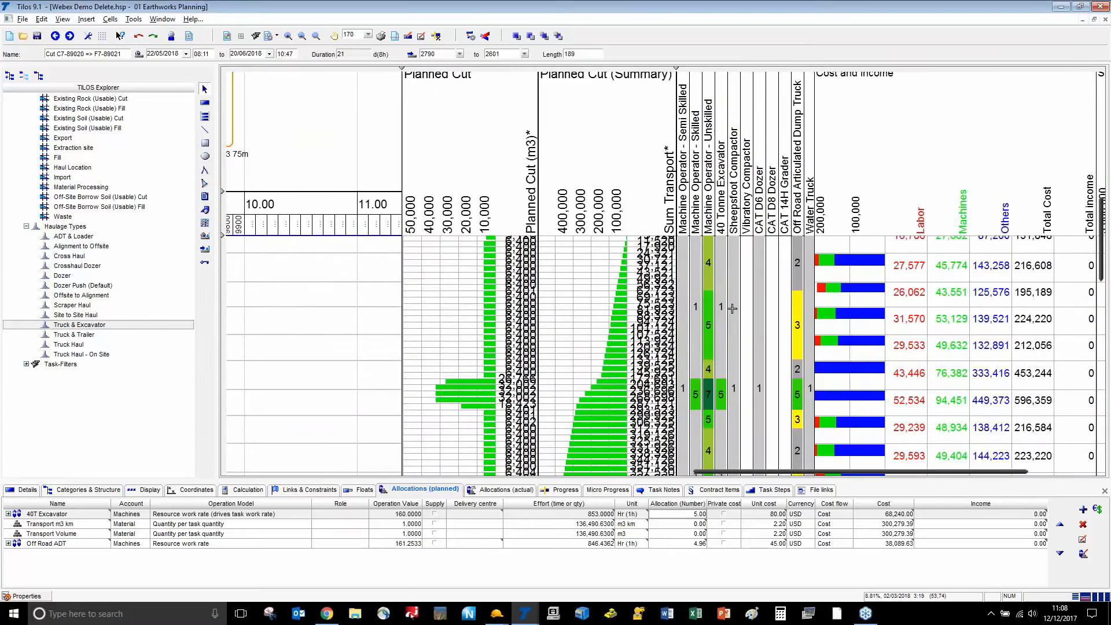
scroll(732, 308, "up", 1, "ctrl")
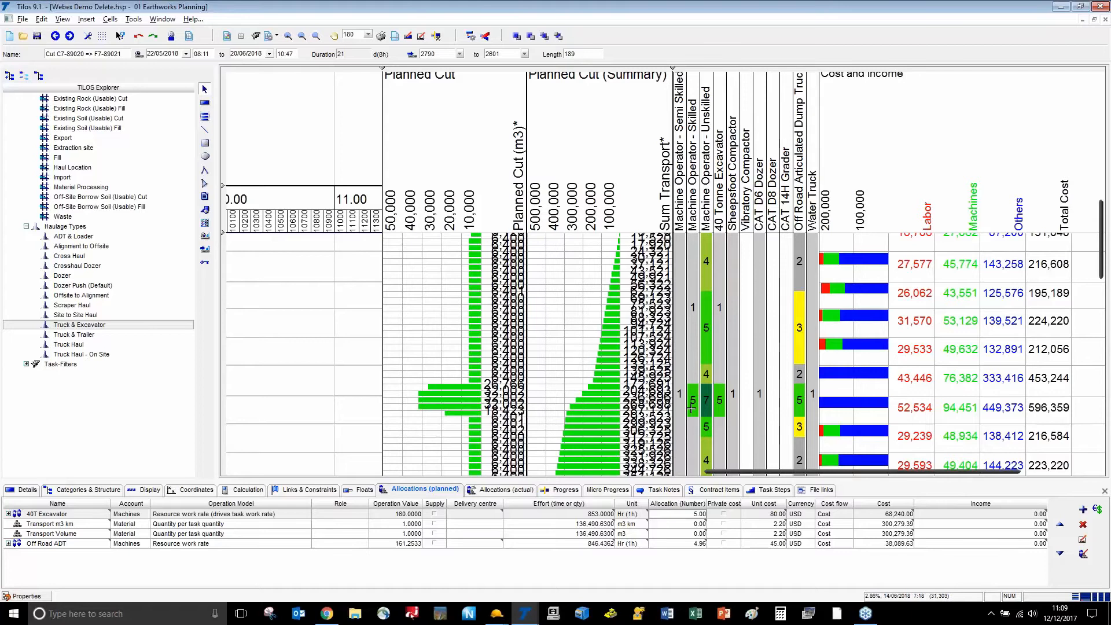
scroll(697, 410, "up", 2, "ctrl")
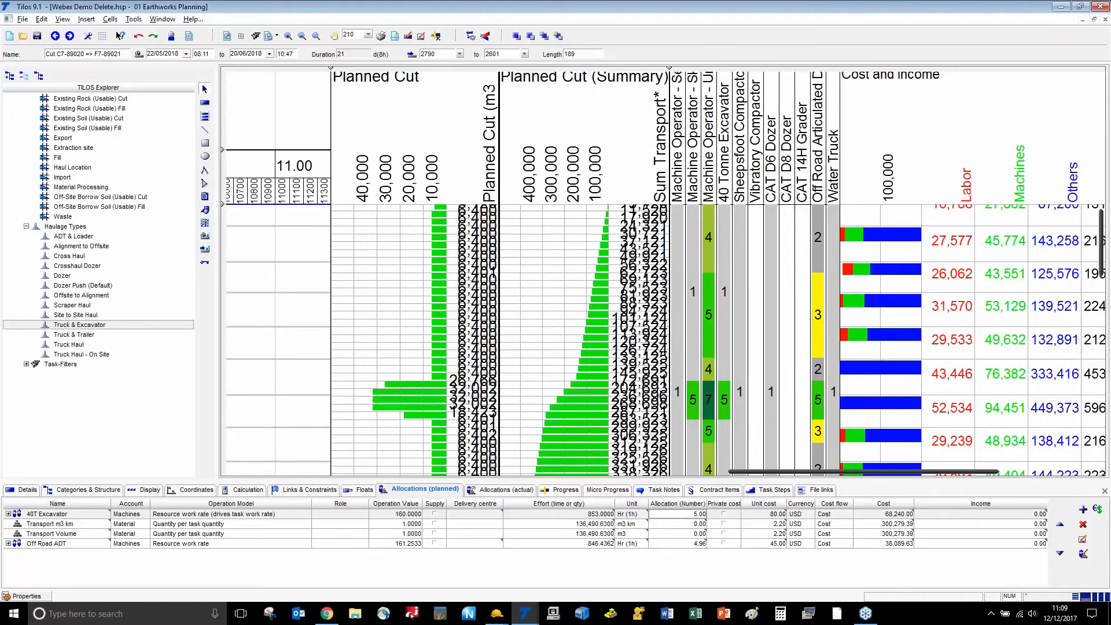
left_click_drag(779, 473, 876, 489)
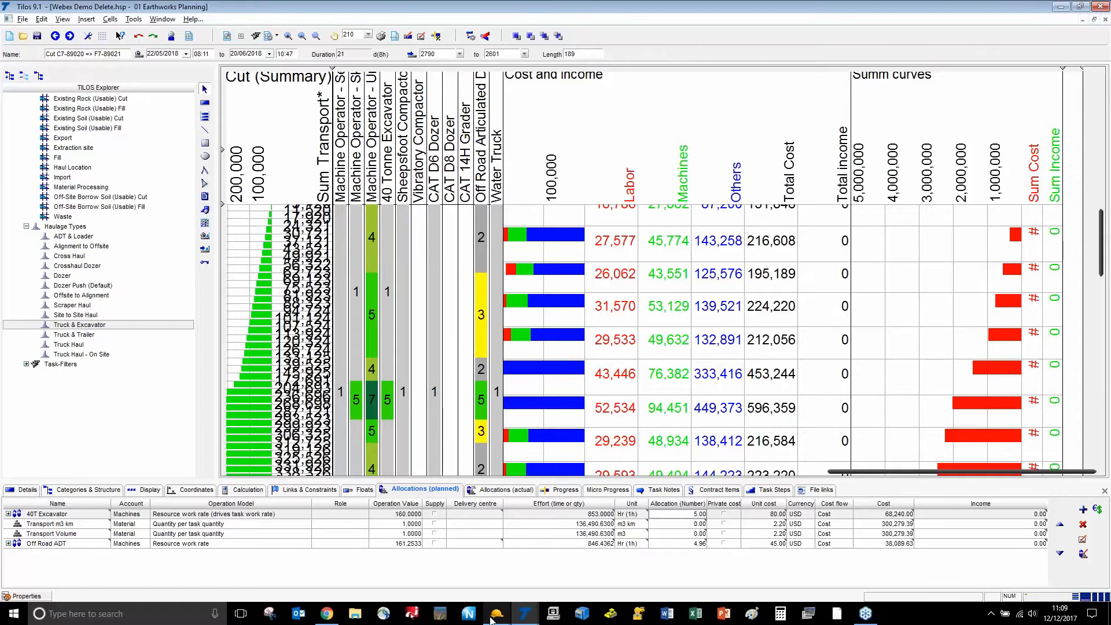
Switch to Trimble Business Center and centre the CEA Mass Haul corridor in the plan view
mouse_move(494, 620)
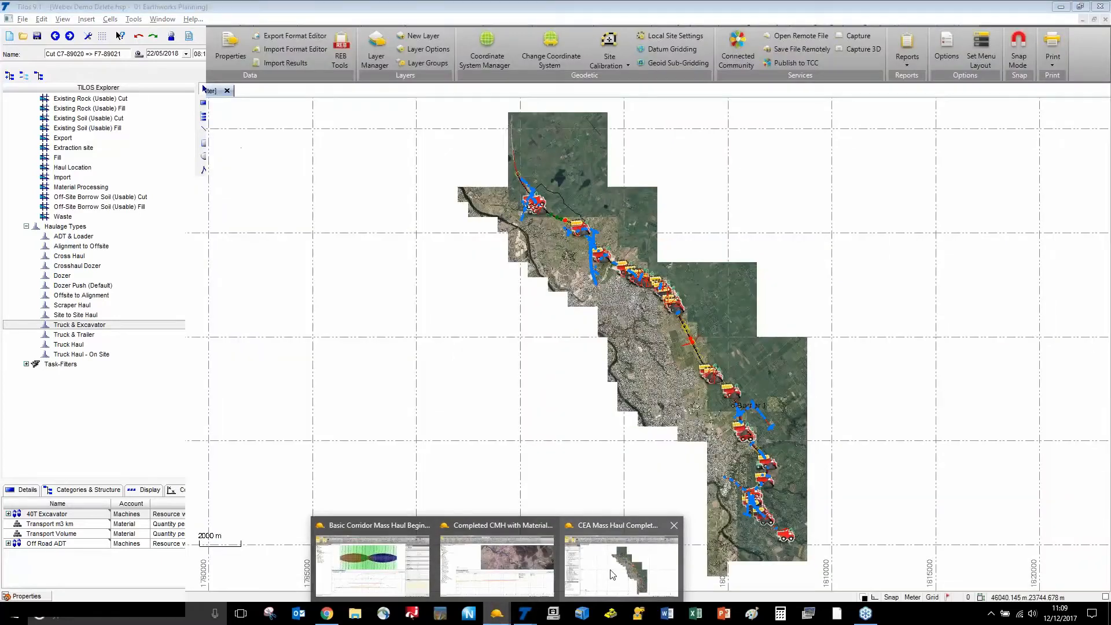
left_click(621, 565)
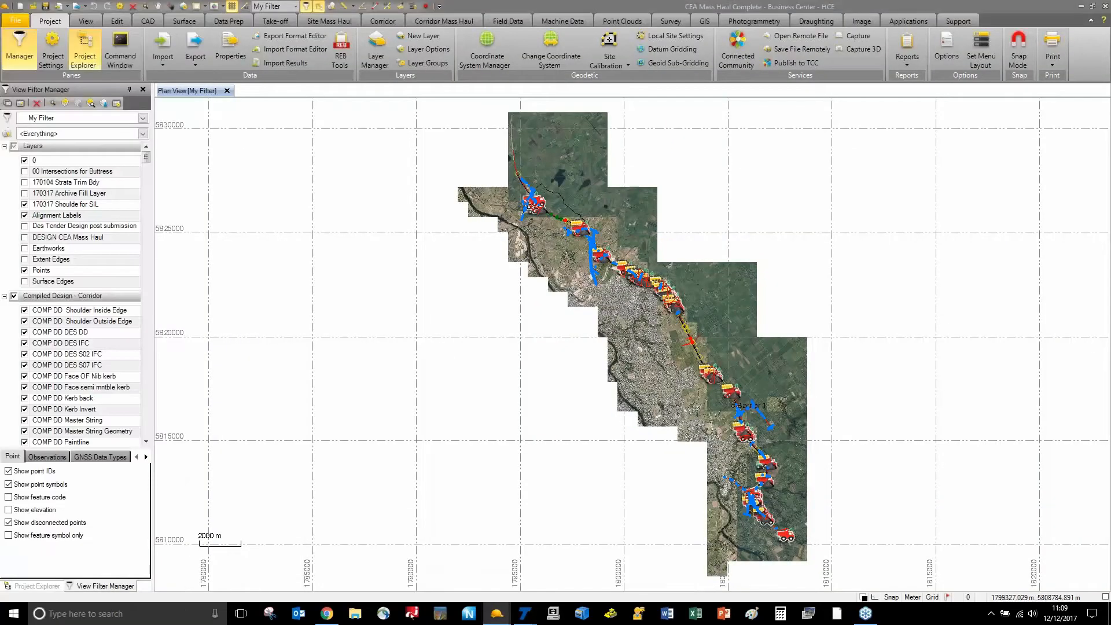
scroll(622, 278, "up", 5)
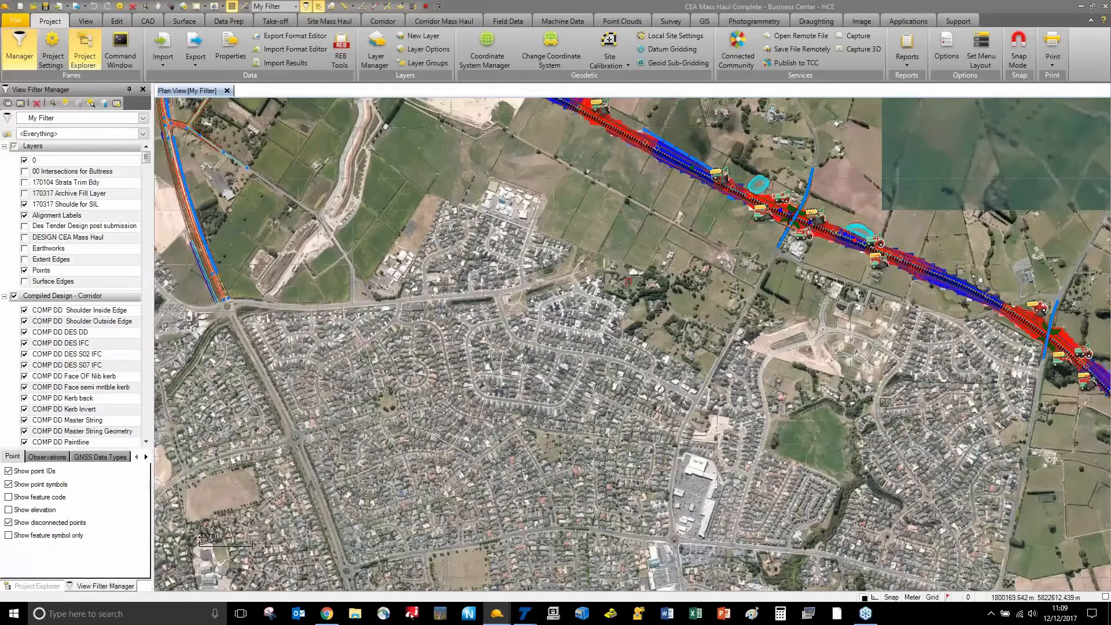
middle_click_drag(750, 231, 468, 341)
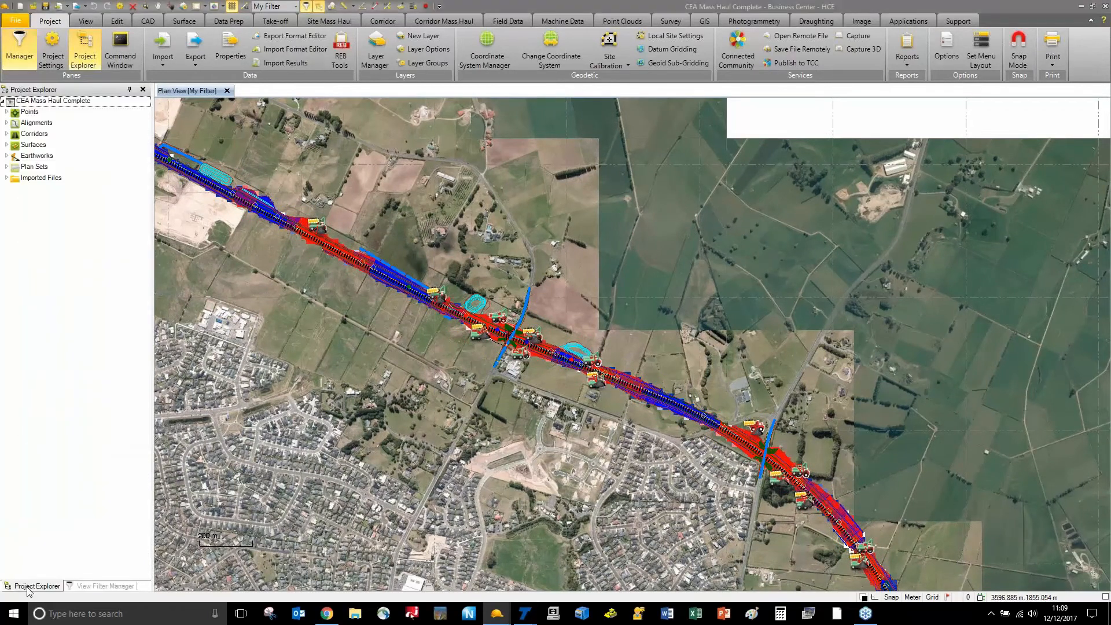
Expand Corridors and open the MSI Manager from the Corridor Mass Haul functions
left_click(6, 134)
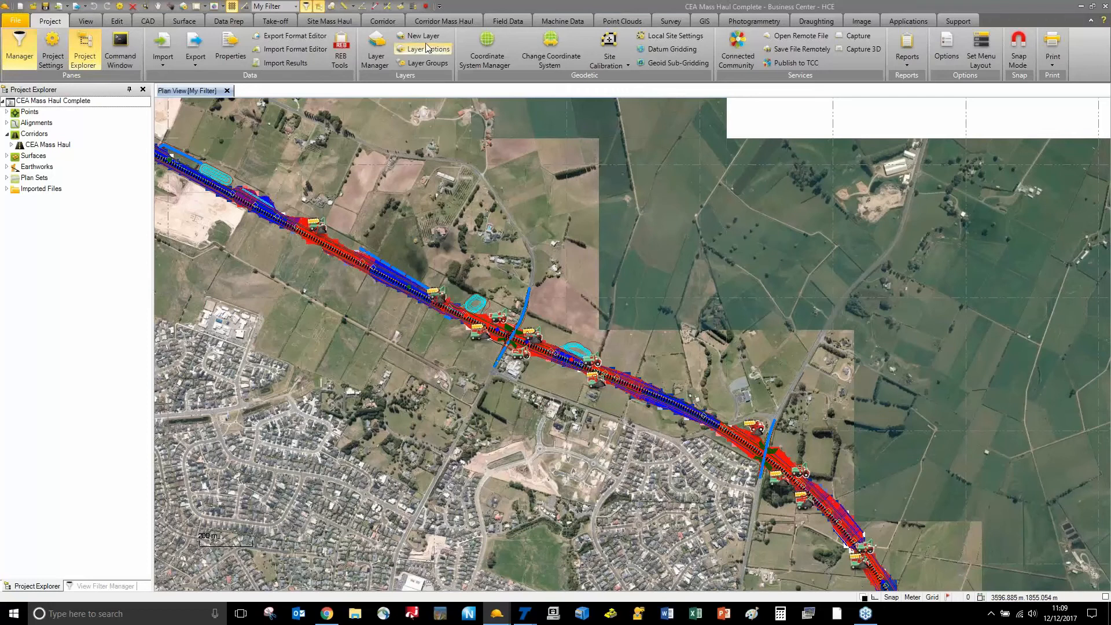
left_click(438, 22)
left_click(287, 41)
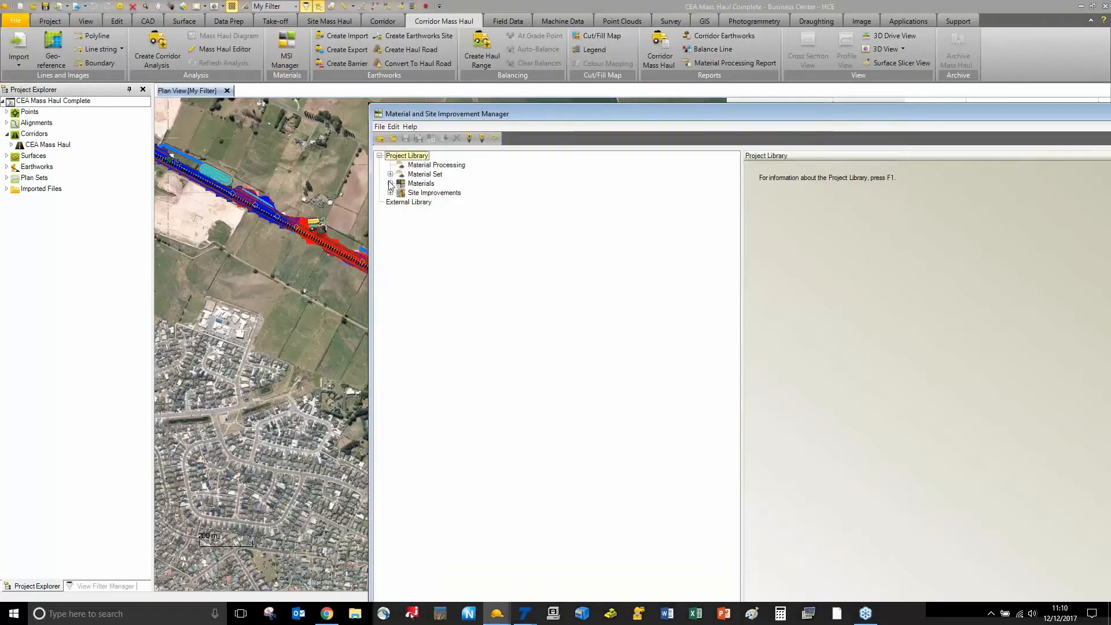
Expand Earthen (Mass Earthworks) to review its 13 material layers, then close the MSI Manager
left_click(390, 184)
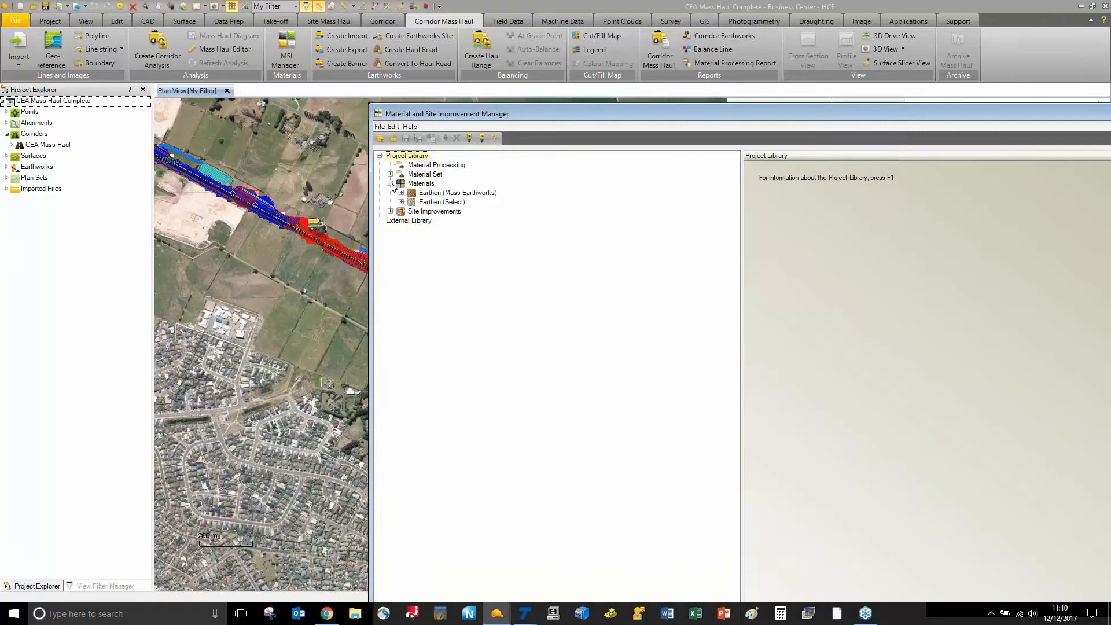
left_click(401, 193)
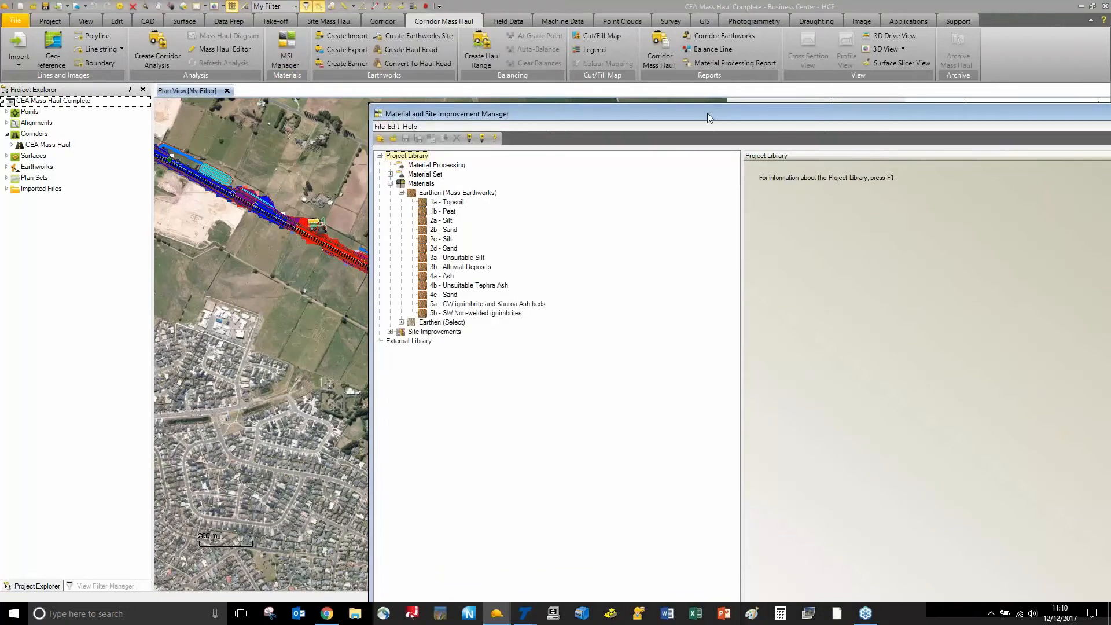
left_click_drag(707, 113, 341, 10)
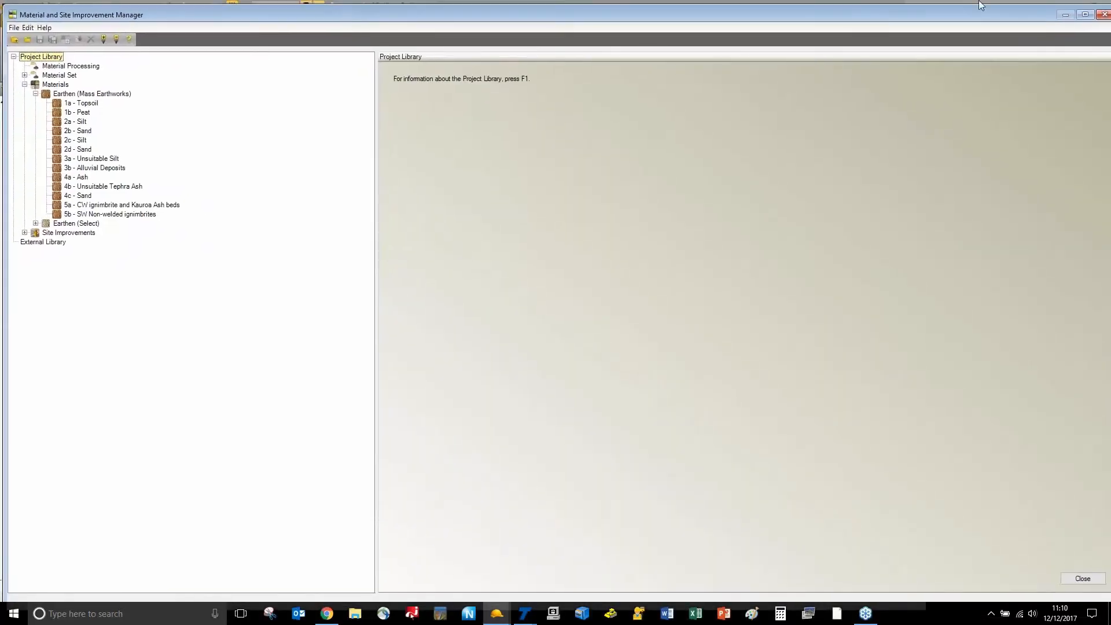
left_click(1096, 15)
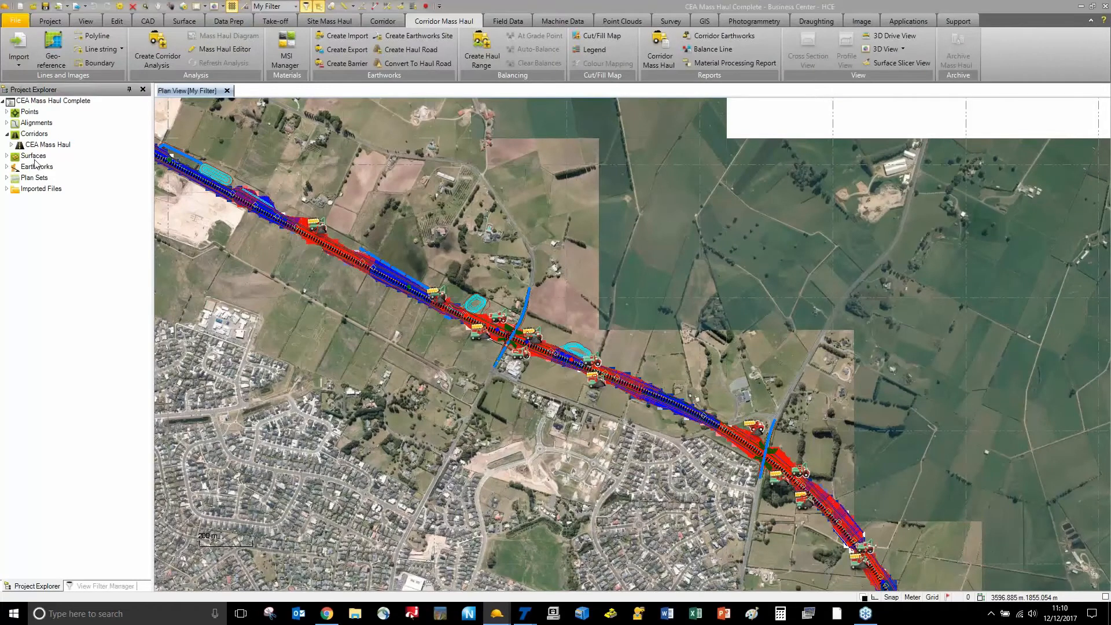
Open the Corridor Mass Haul Diagram for the CEA Mass Haul Analysis
left_click(11, 145)
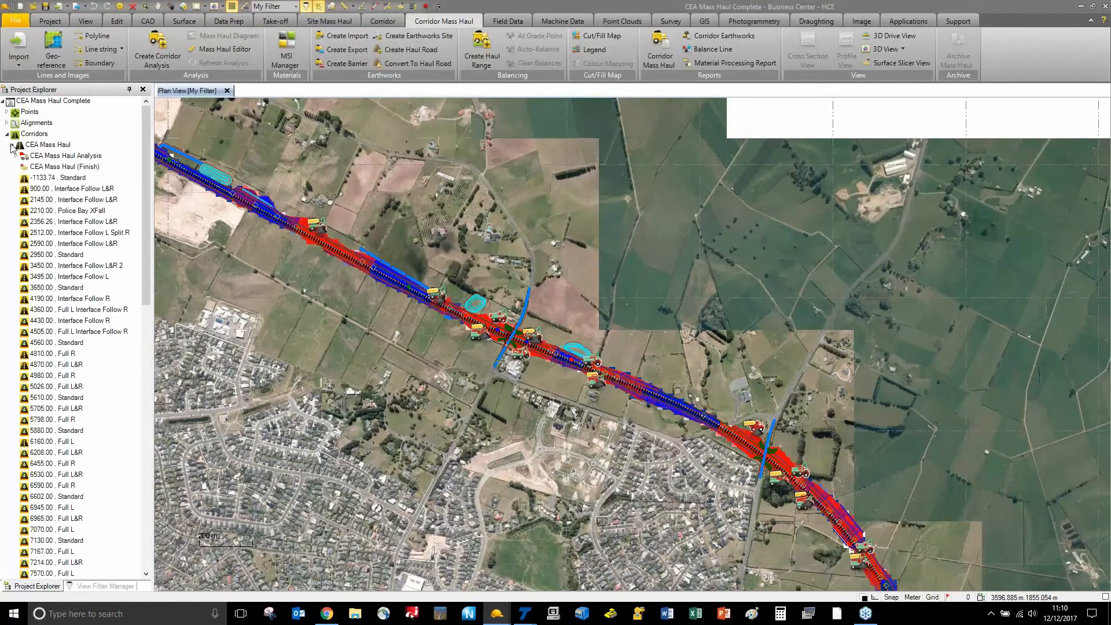
right_click(51, 156)
left_click(86, 178)
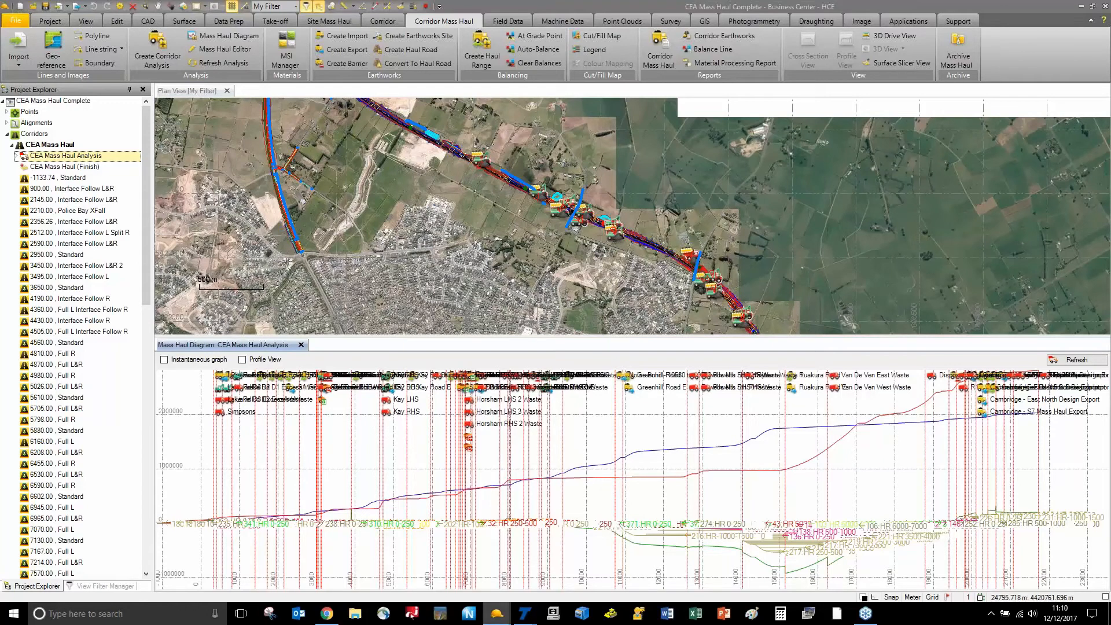
Return to the Hamilton Mass Haul plan in TILOS
mouse_move(526, 619)
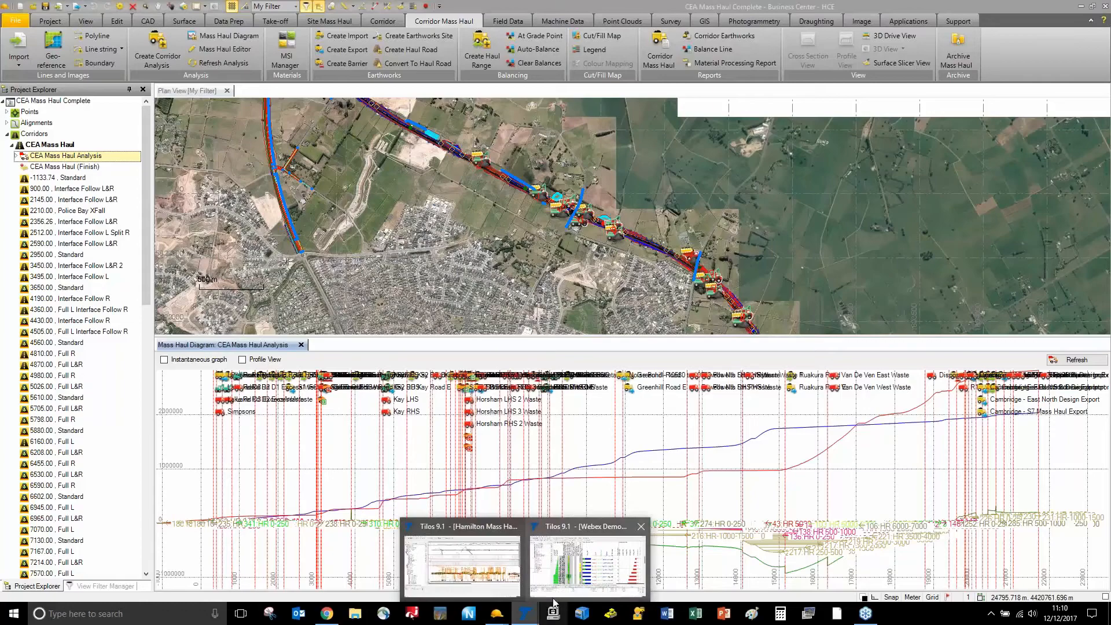
left_click(480, 571)
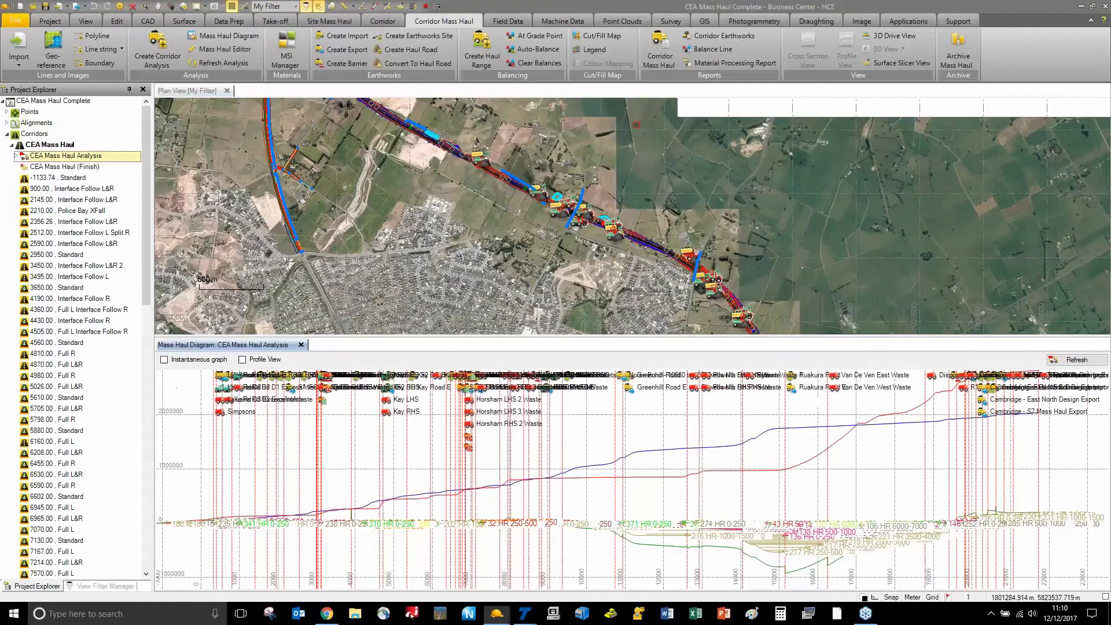
scroll(417, 195, "down", 4)
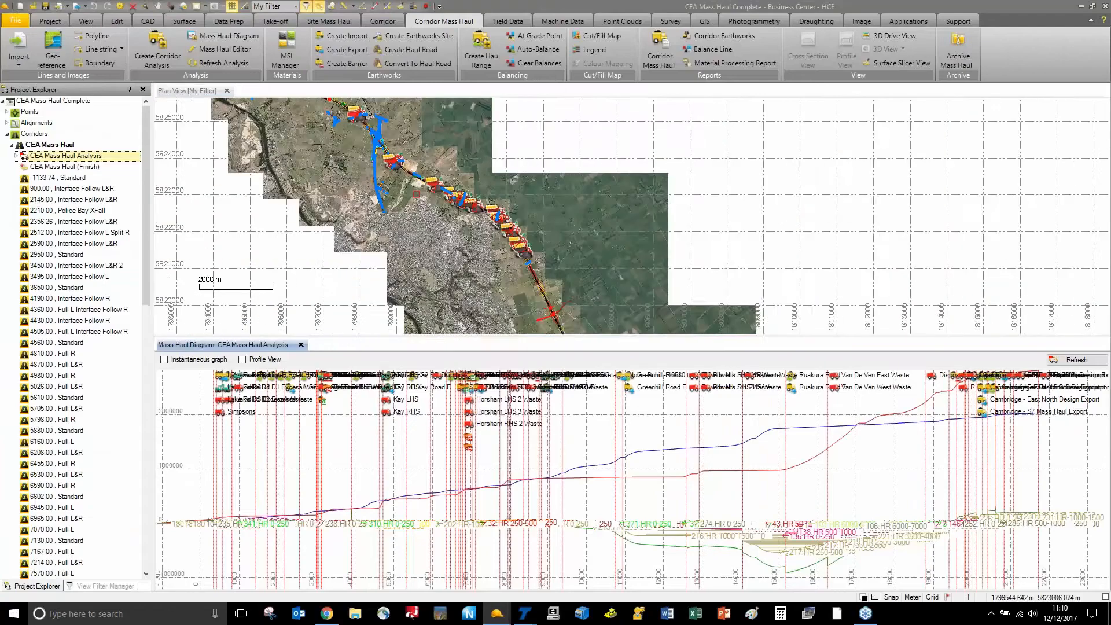
scroll(411, 191, "down", 2)
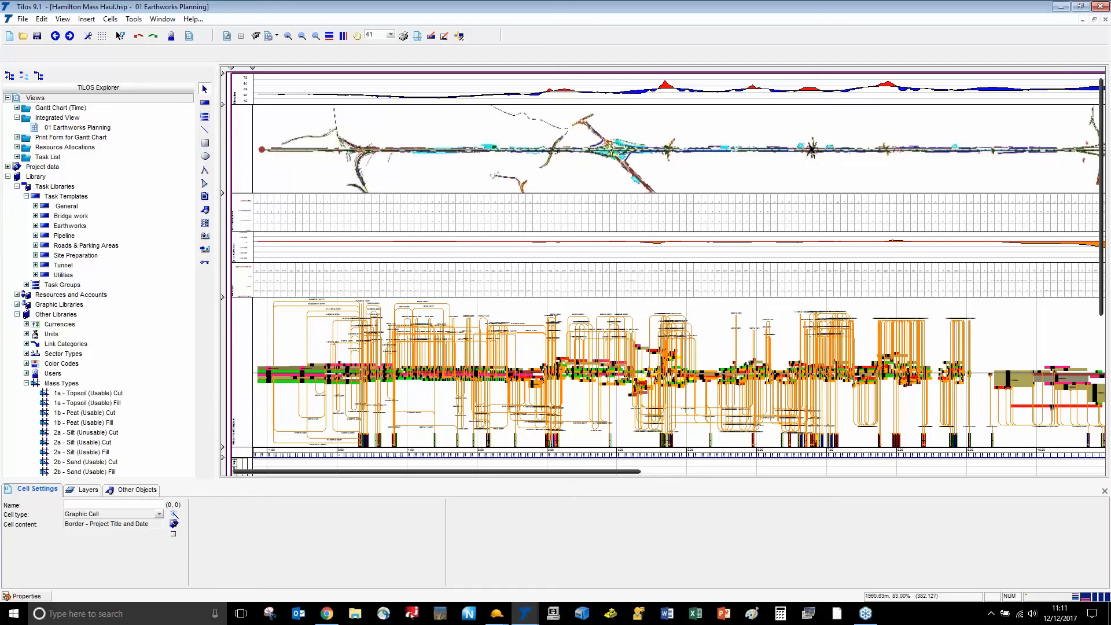
Zoom and scroll the integrated view to inspect the Hamilton haul arcs, fill quantities and time axis
scroll(621, 151, "down", 1, "ctrl")
scroll(526, 145, "up", 2, "ctrl")
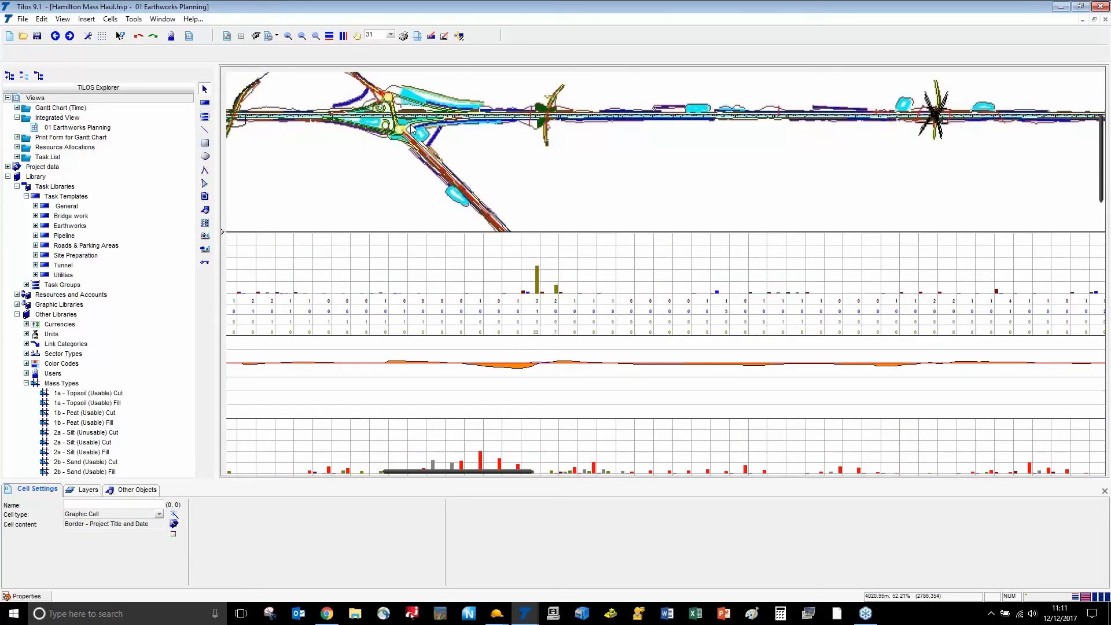
scroll(412, 128, "up", 2, "ctrl")
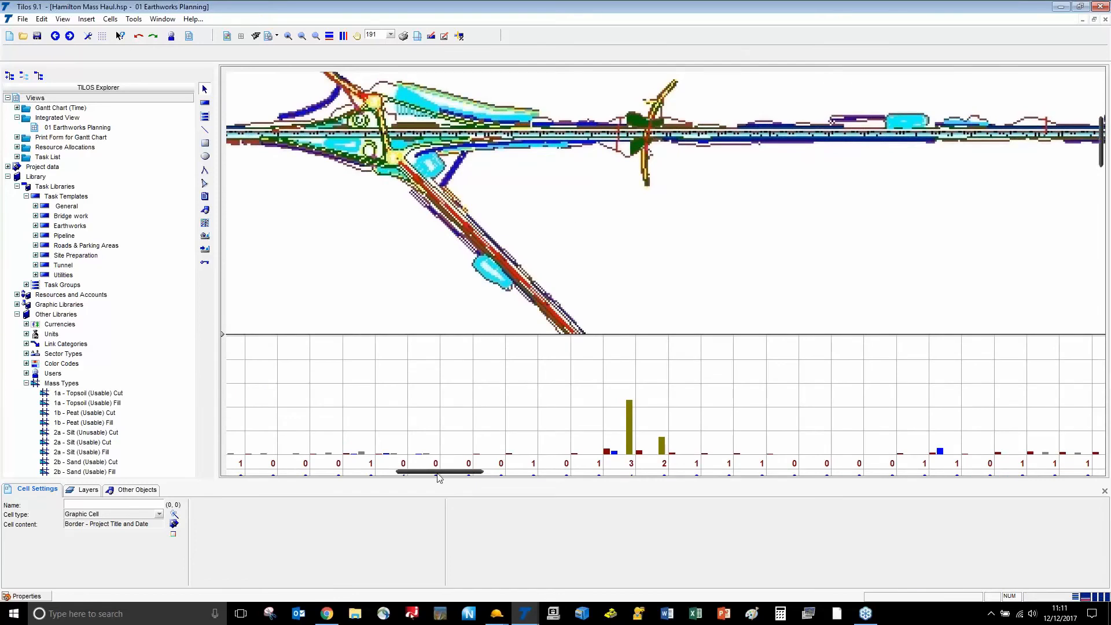
left_click_drag(373, 479, 249, 477)
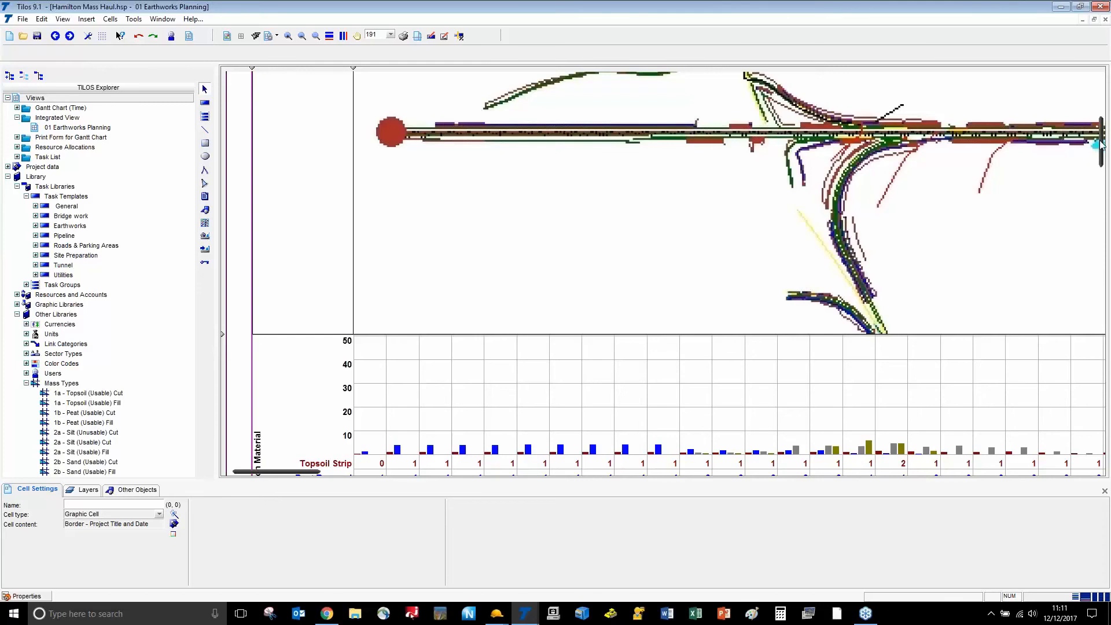
scroll(1097, 172, "down", 1)
scroll(1096, 172, "down", 10)
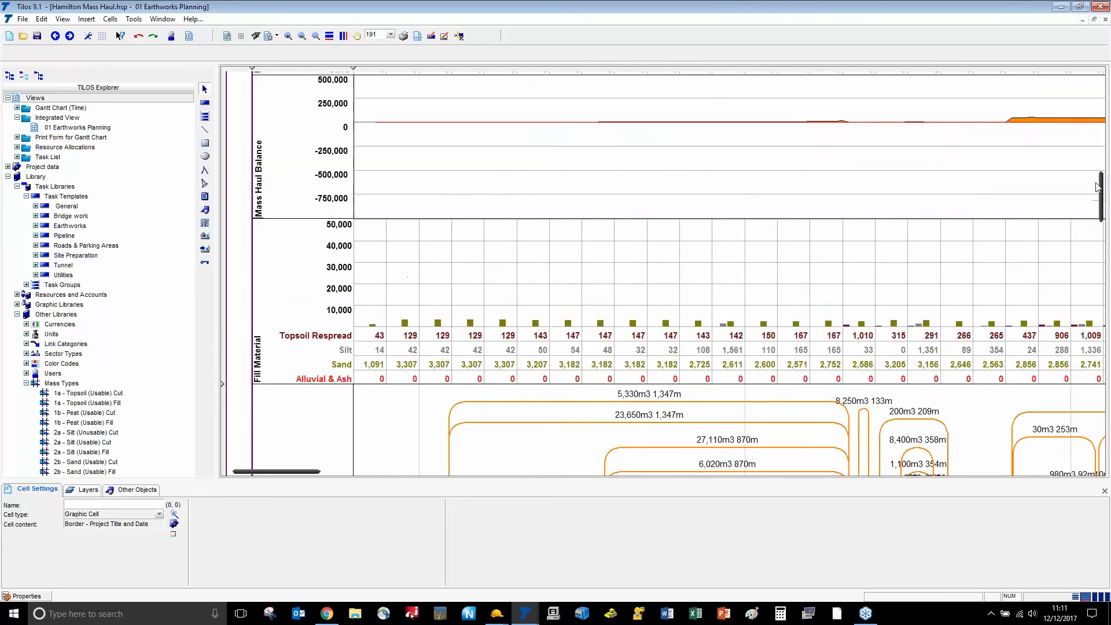
left_click_drag(1098, 186, 1100, 237)
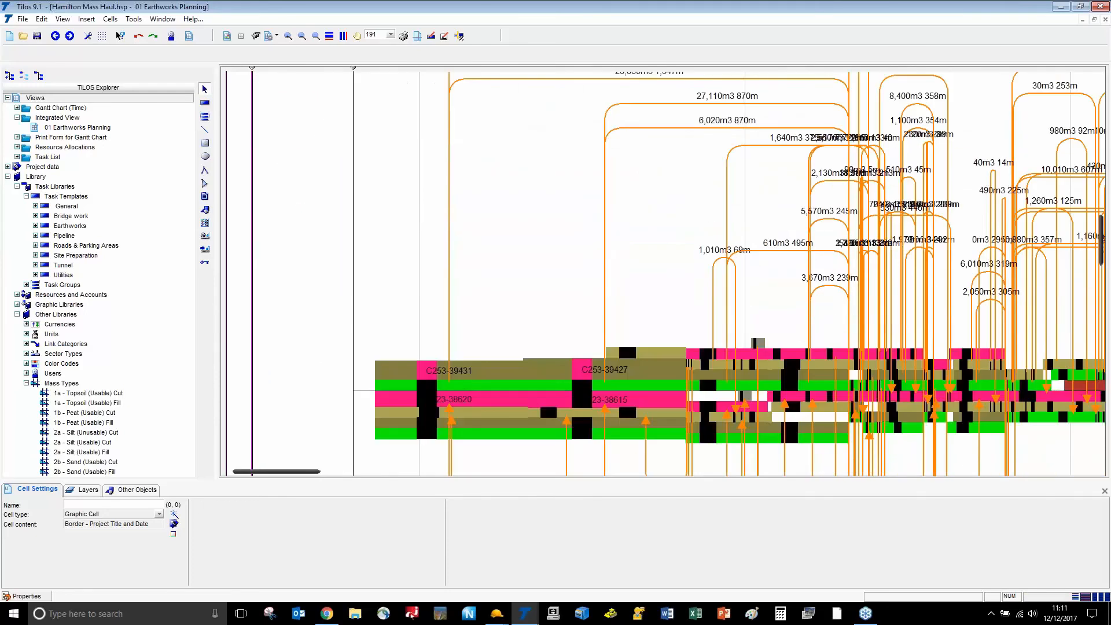
scroll(801, 293, "down", 5, "ctrl")
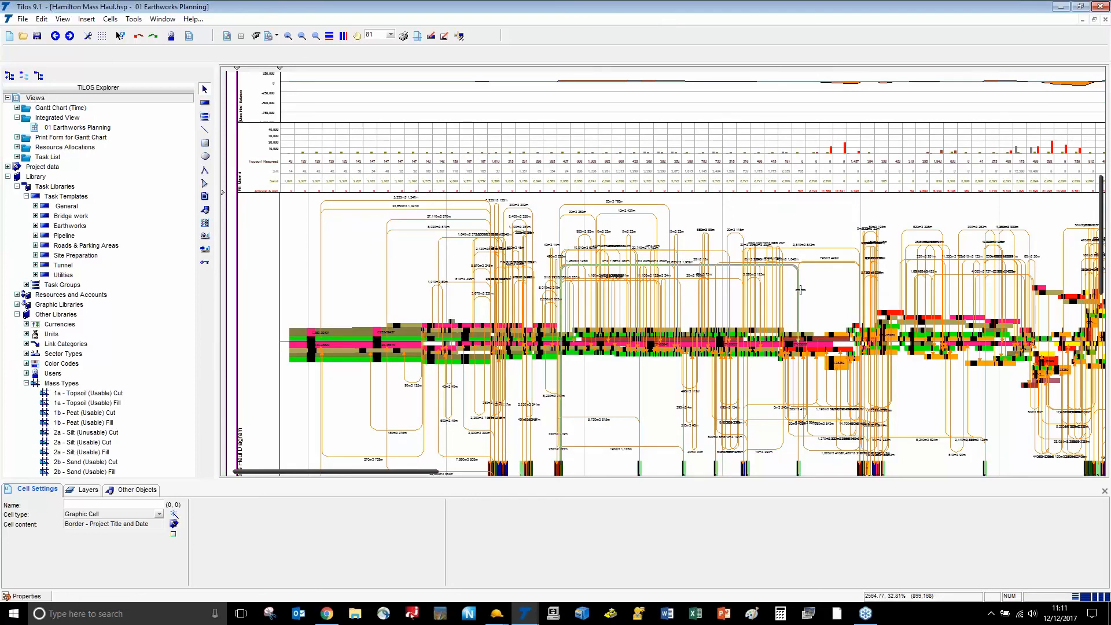
scroll(801, 290, "down", 3)
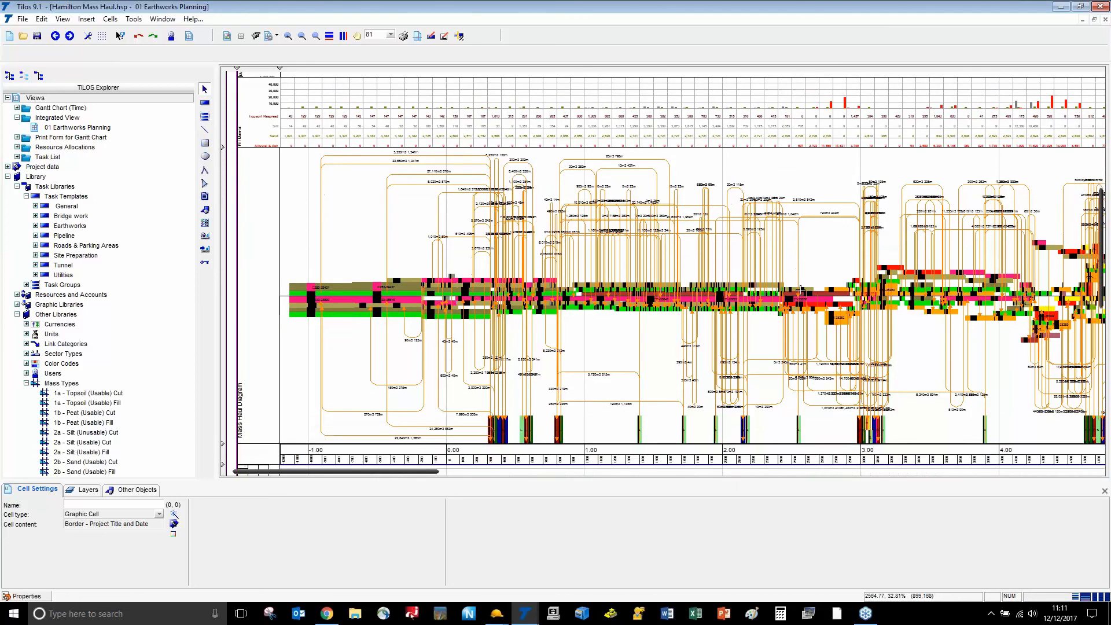